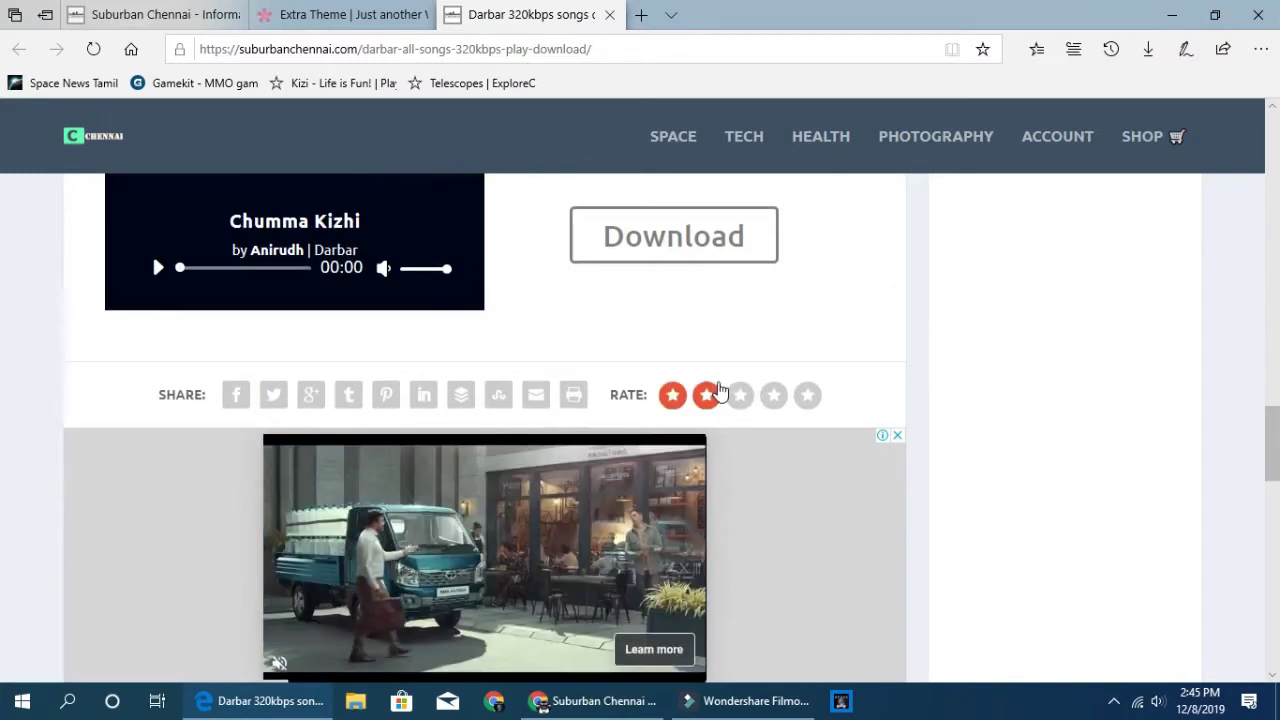
# Rate the Darbar songs post five stars and check the submitted rating.
pyautogui.click(807, 398)
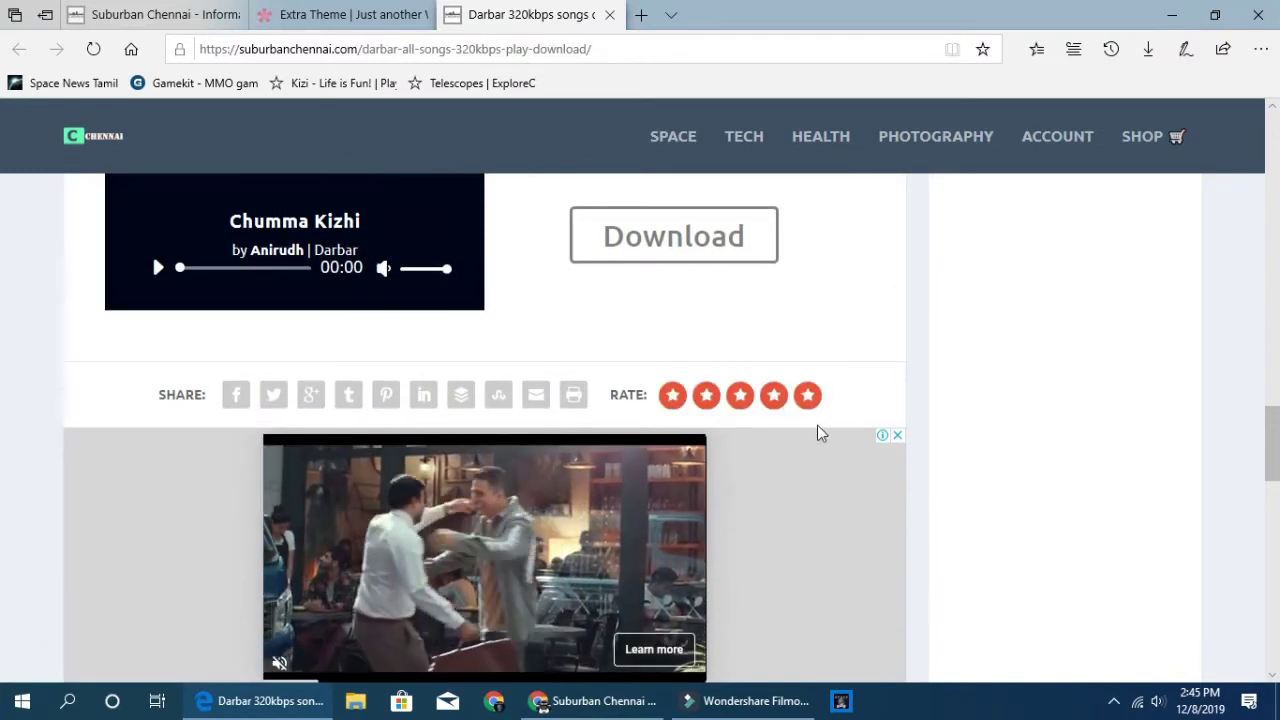
pyautogui.scroll(-4, 600, 345)
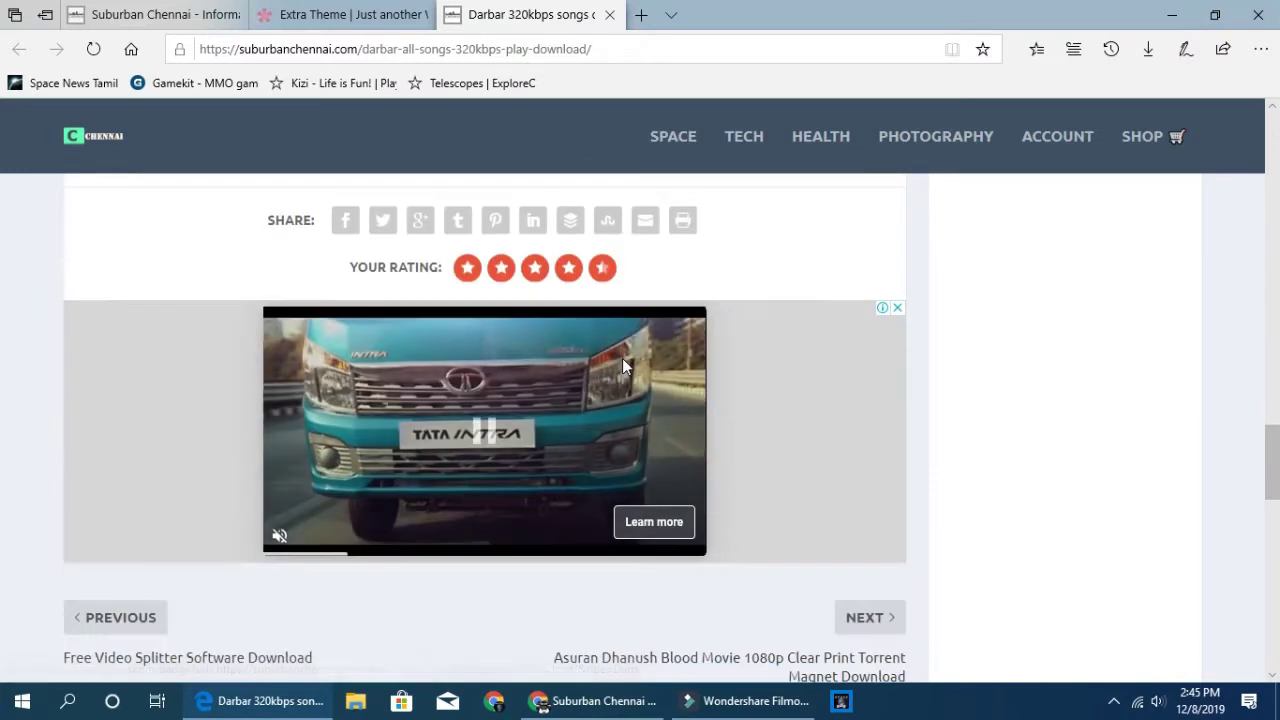
pyautogui.scroll(3, 560, 410)
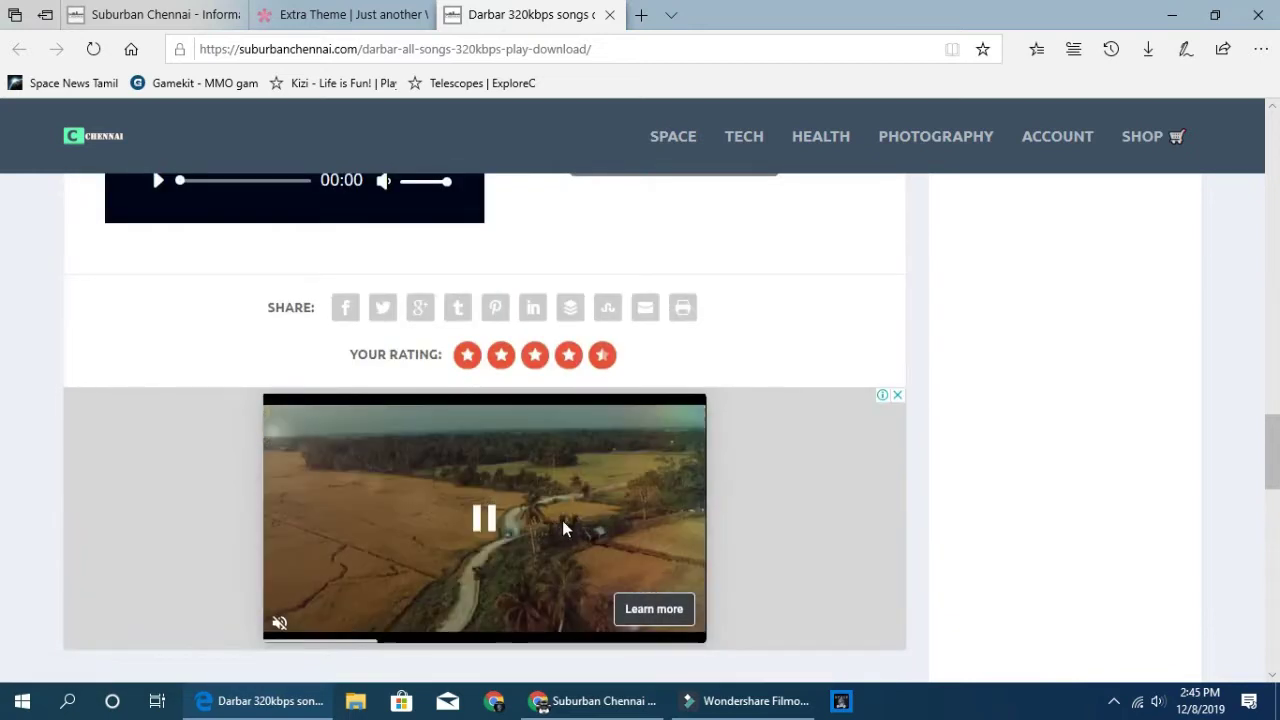
# Examine the rest of the post page, including the author box, related posts and comment form.
pyautogui.scroll(-4, 570, 507)
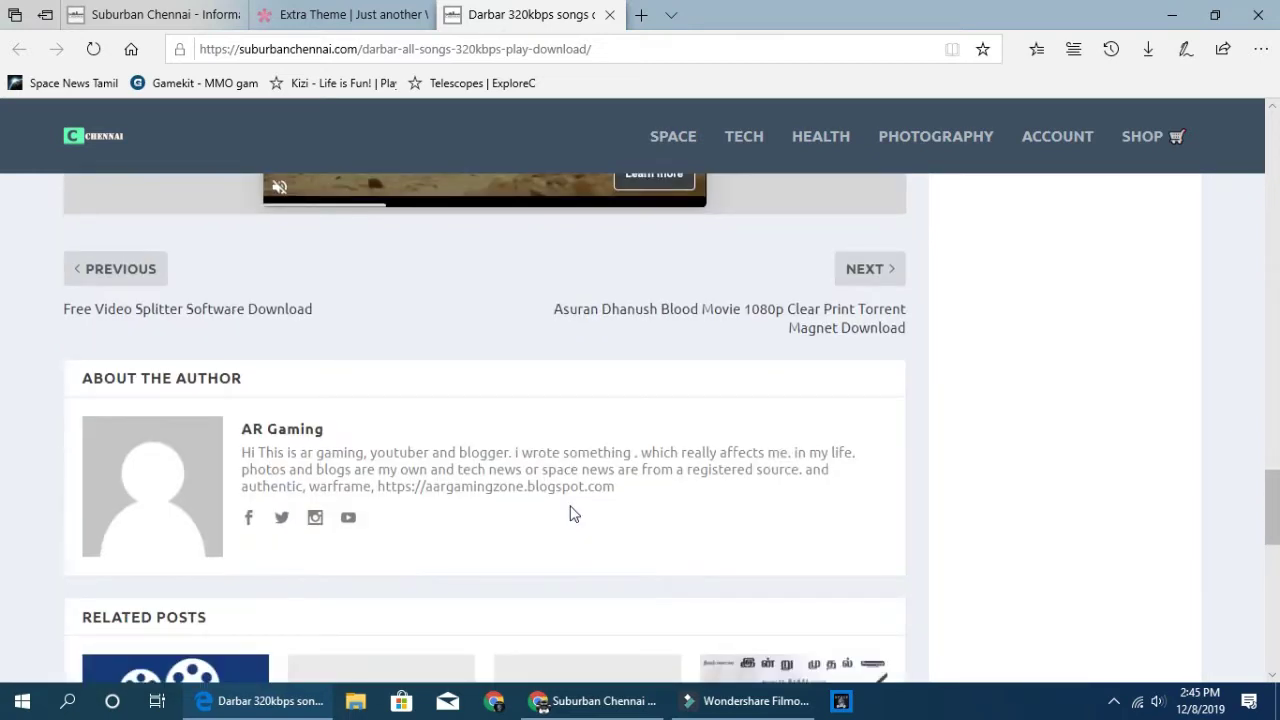
pyautogui.scroll(-3, 574, 513)
pyautogui.scroll(-2, 573, 510)
pyautogui.scroll(2, 497, 449)
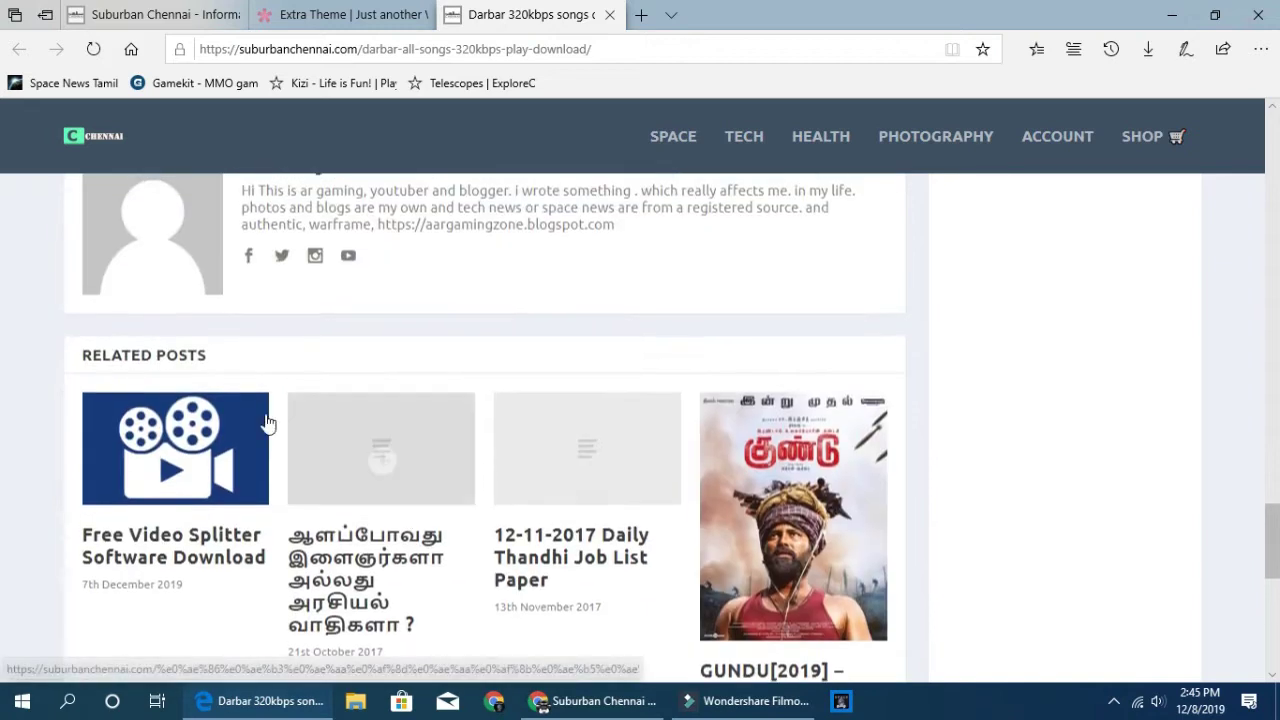
pyautogui.scroll(-7, 500, 414)
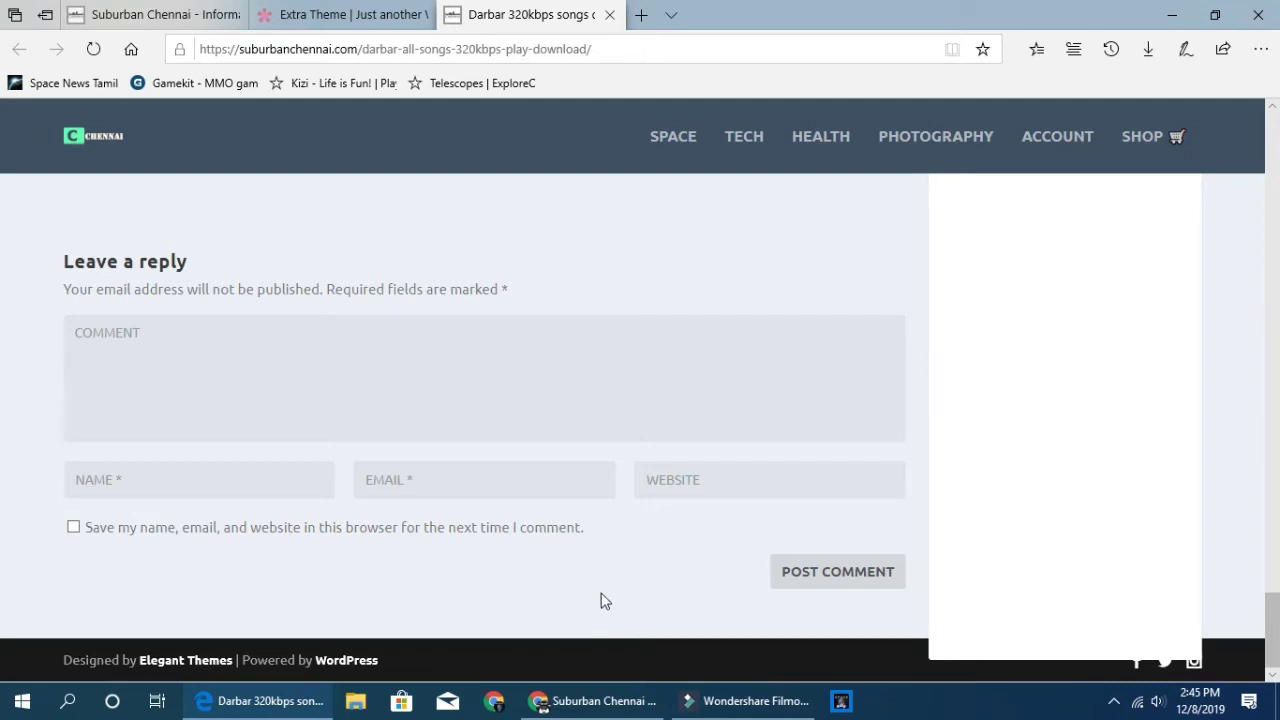
pyautogui.scroll(20, 1035, 499)
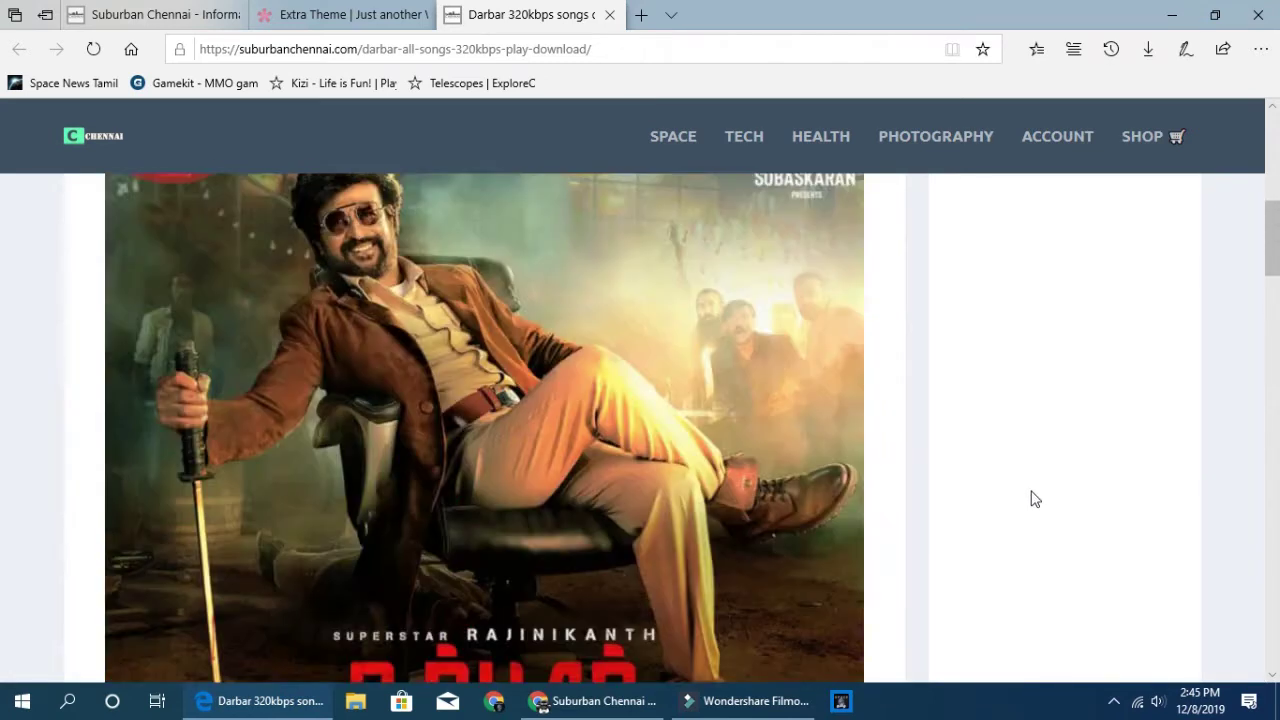
pyautogui.scroll(8, 1035, 499)
# Close the Darbar post page and compare the Suburban Chennai home page with the Extra theme demo, including their sidebars.
pyautogui.click(122, 230)
pyautogui.middleClick(528, 20)
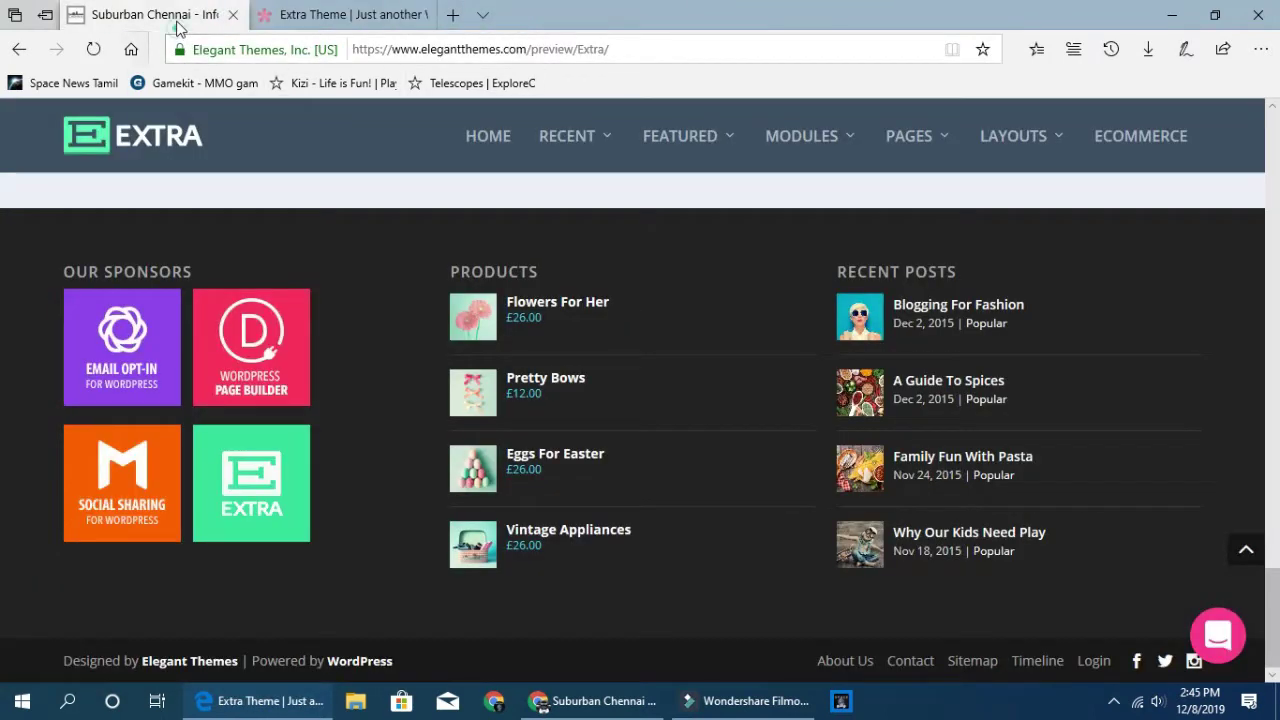
pyautogui.click(176, 22)
pyautogui.scroll(5, 283, 355)
pyautogui.scroll(4, 283, 355)
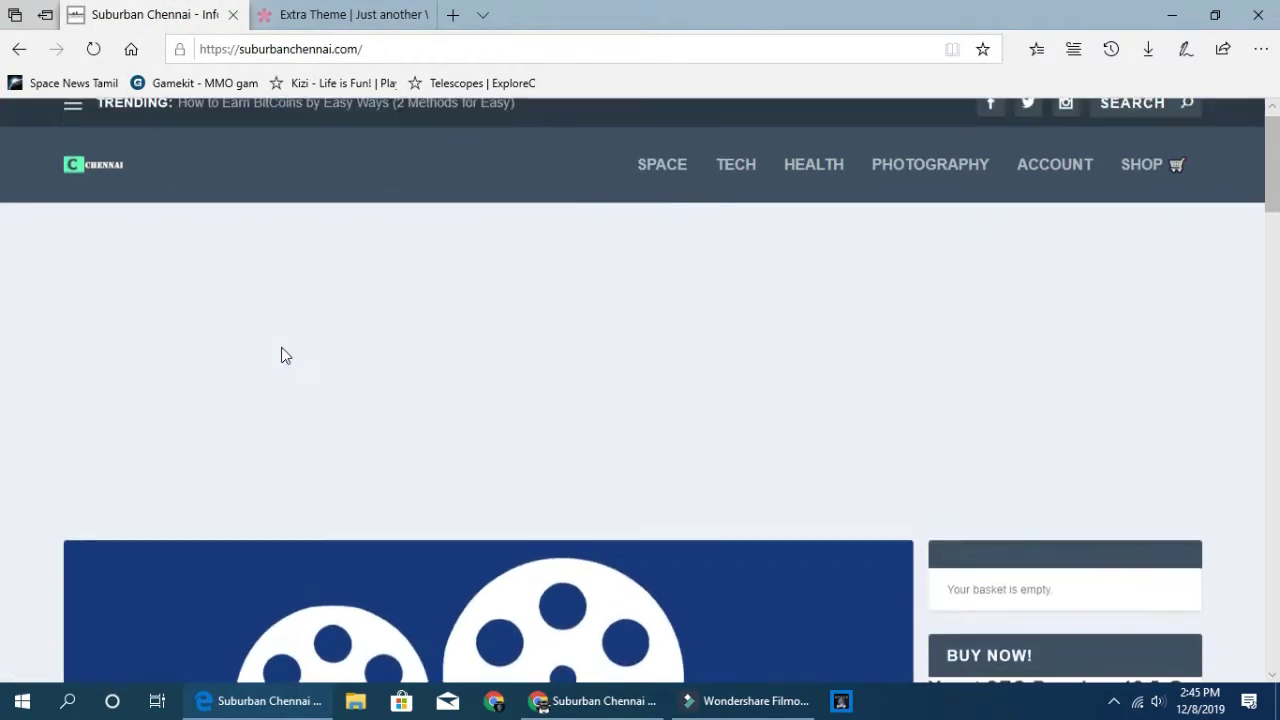
pyautogui.scroll(-3, 186, 360)
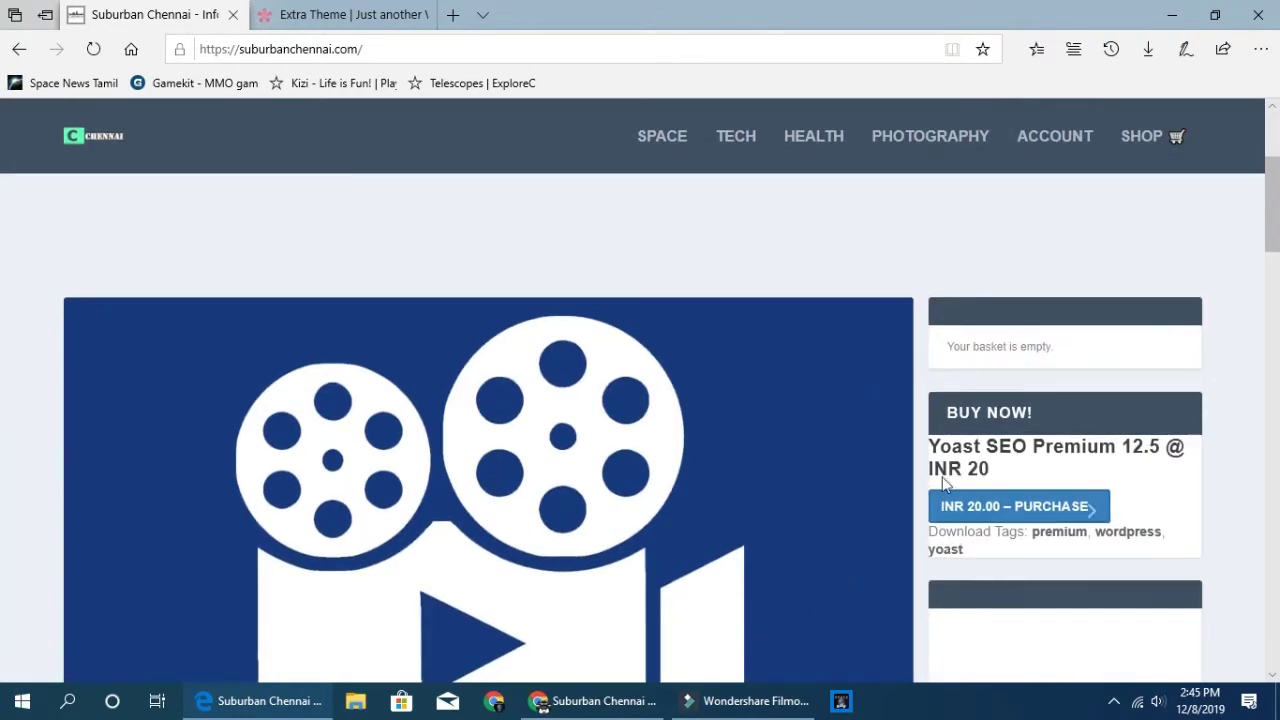
pyautogui.click(338, 18)
pyautogui.scroll(5, 897, 480)
pyautogui.scroll(5, 899, 480)
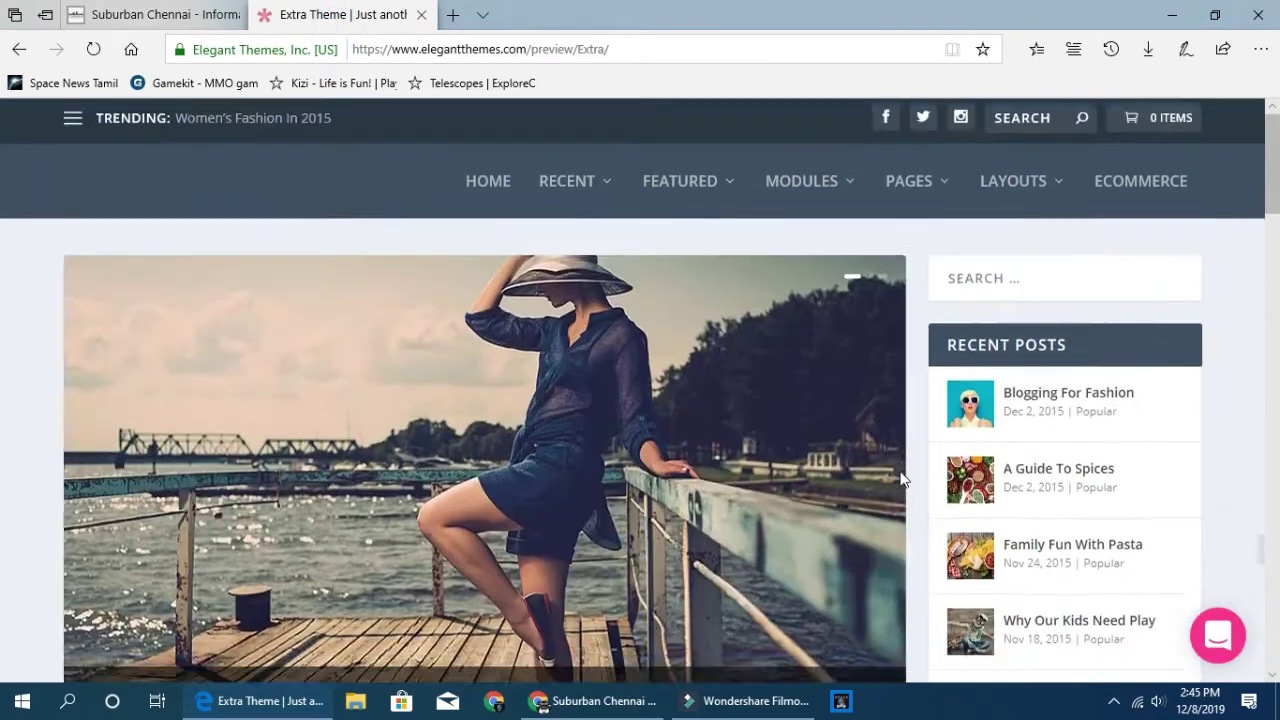
pyautogui.scroll(-2, 1051, 457)
pyautogui.click(140, 12)
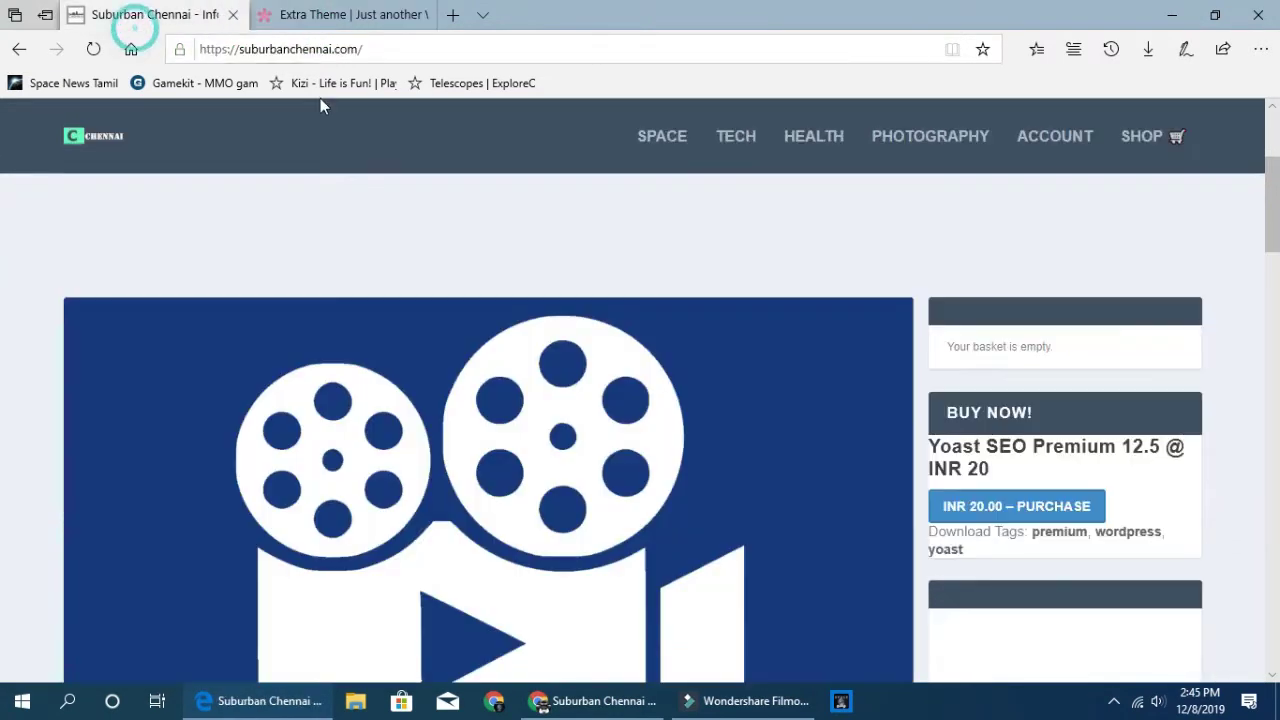
# Switch to Chrome and open the WordPress dashboard of the Suburban Chennai site.
pyautogui.hotkey('alt', 'Tab')
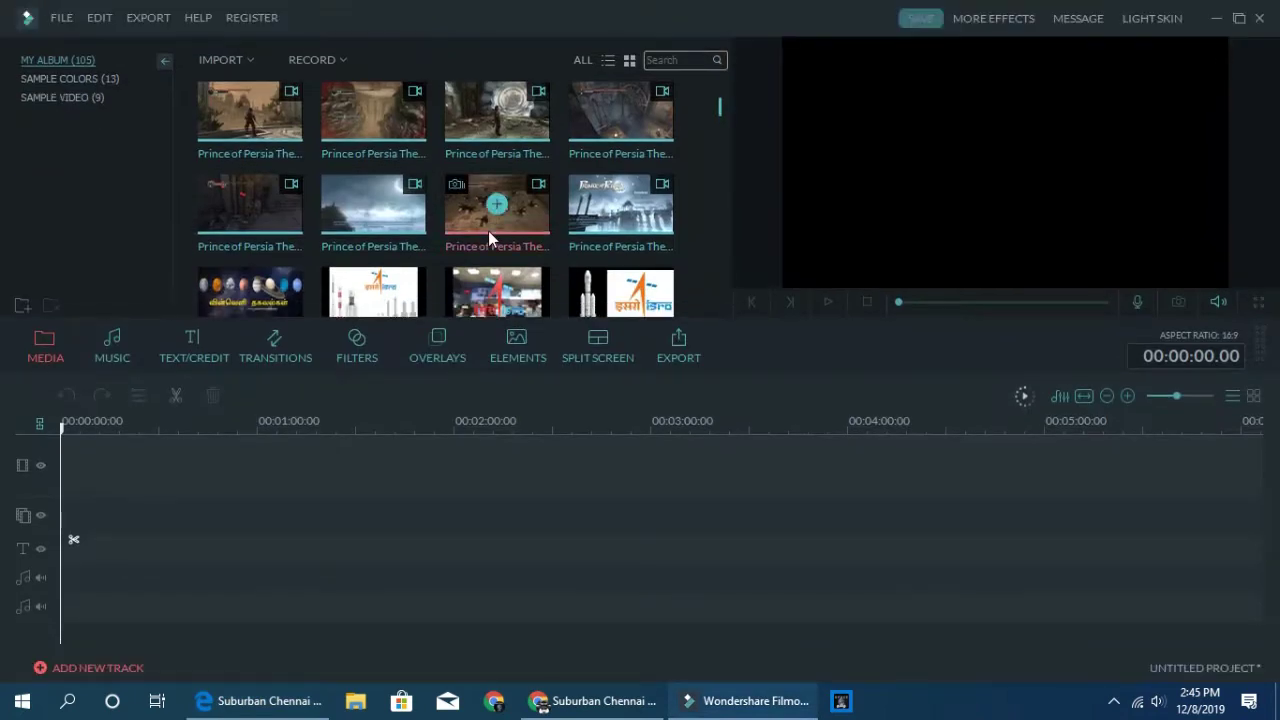
pyautogui.hotkey('alt', 'Tab')
pyautogui.hotkey('alt', 'Tab')
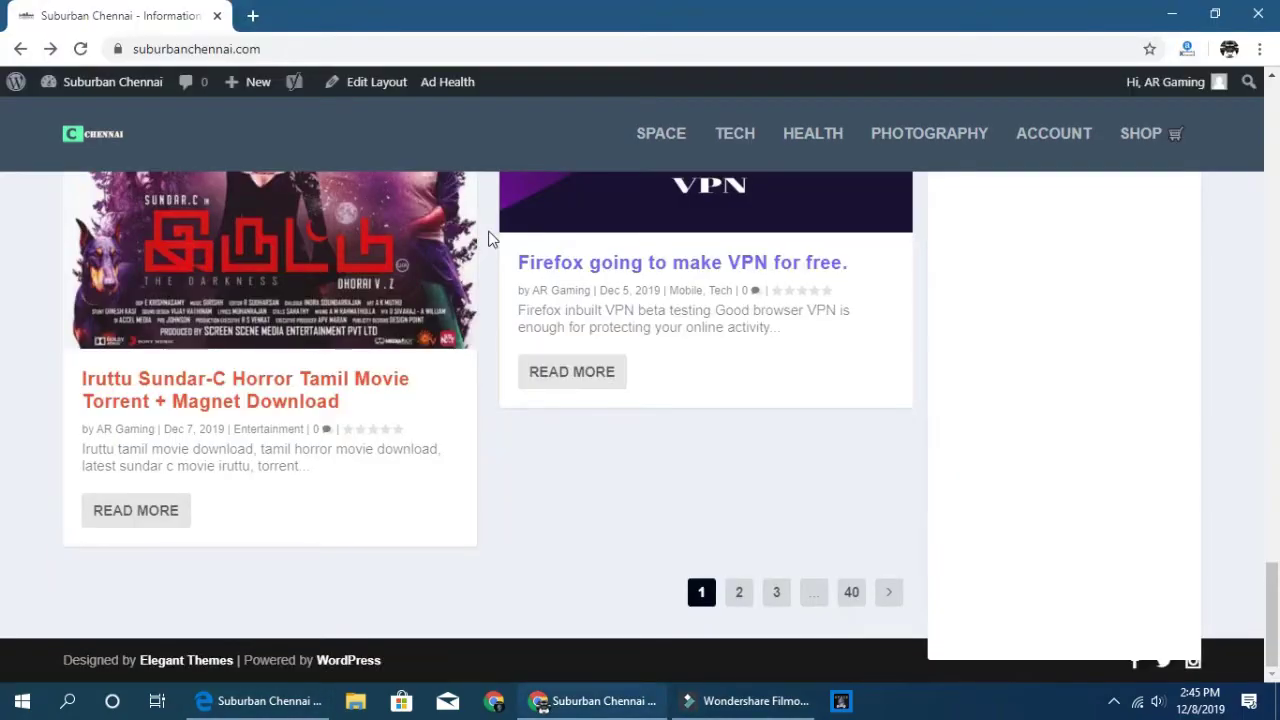
pyautogui.scroll(20, 672, 410)
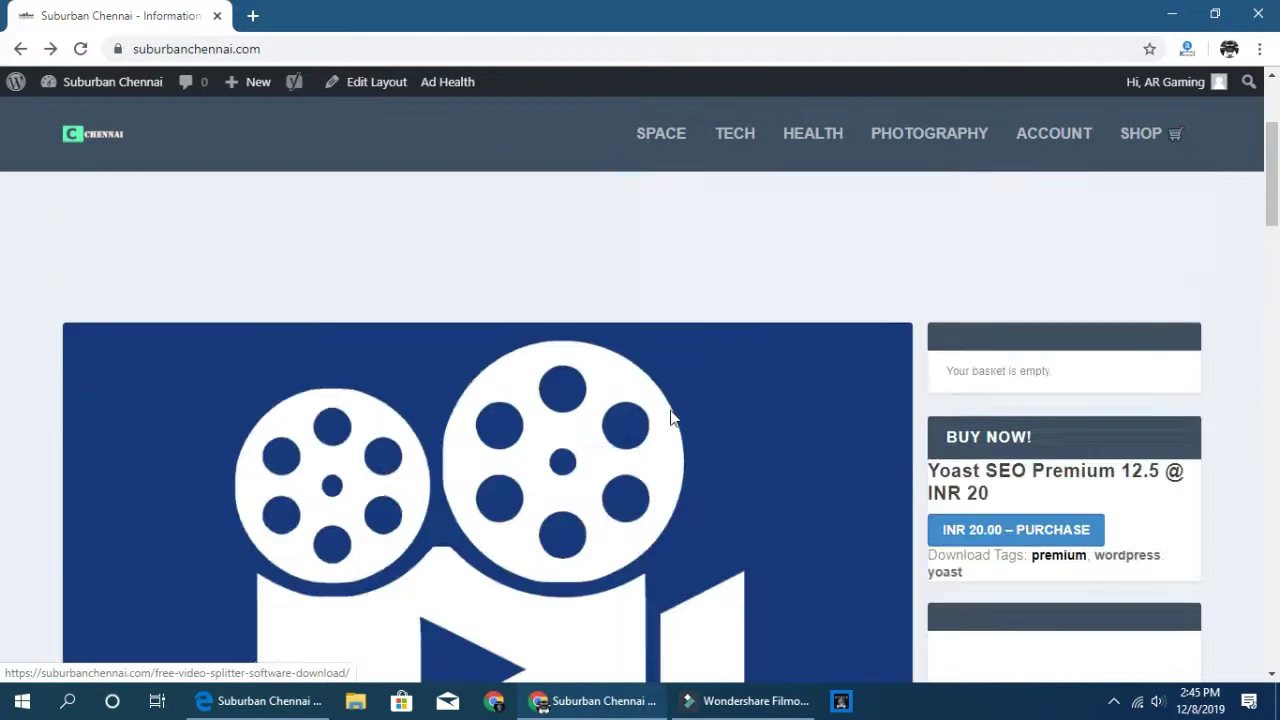
pyautogui.scroll(2, 672, 418)
pyautogui.moveTo(112, 82)
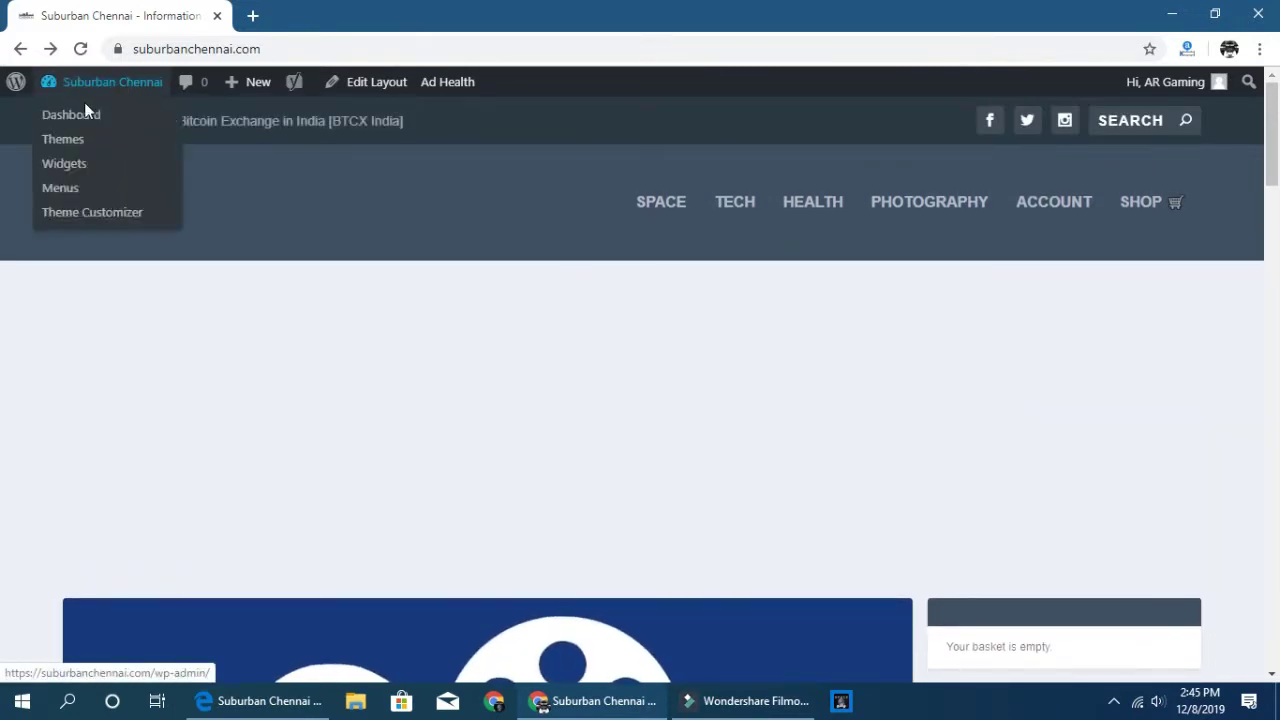
pyautogui.click(78, 118)
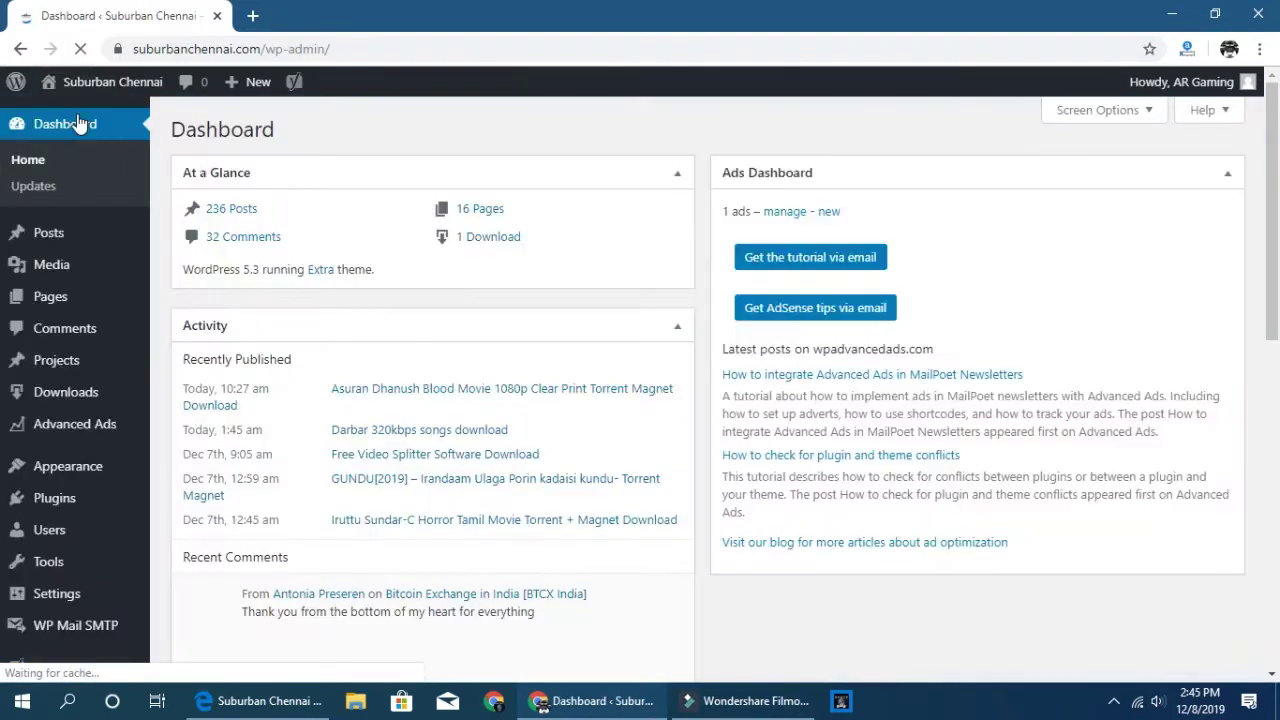
# Open the Extra theme's Theme Options page, with the Manage Themes page in a separate browser tab.
pyautogui.scroll(-3, 70, 410)
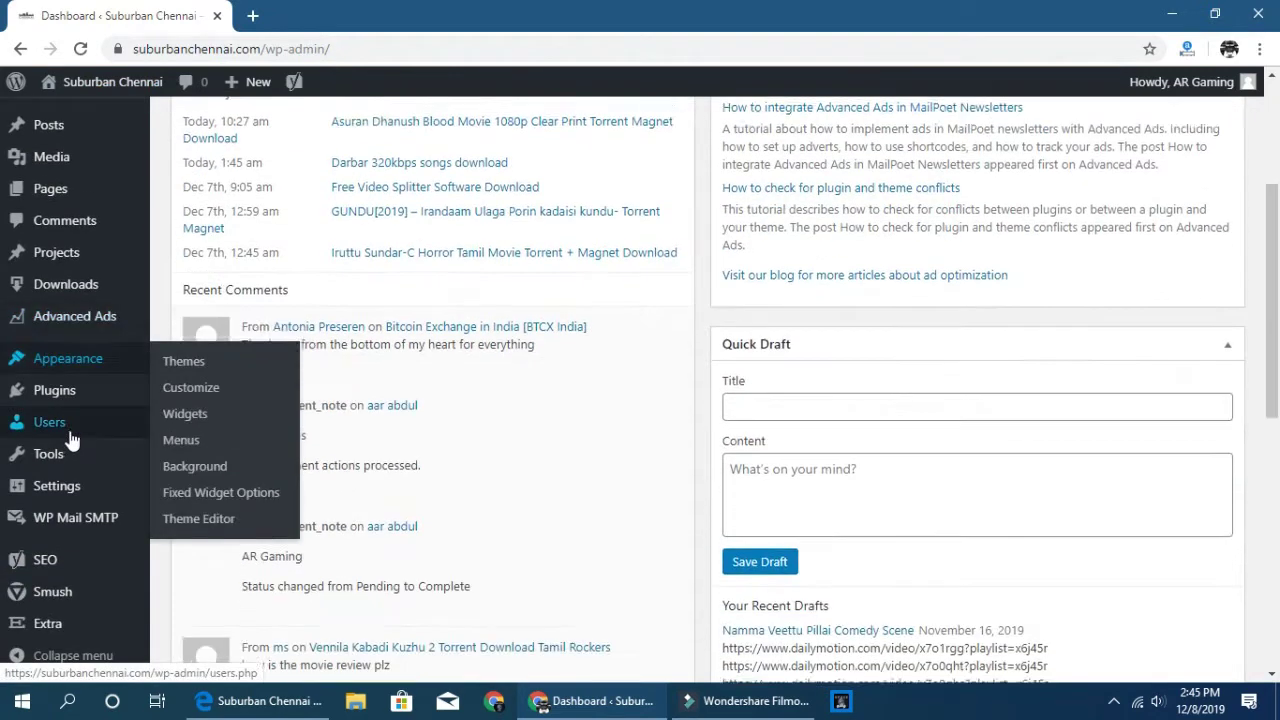
pyautogui.moveTo(55, 633)
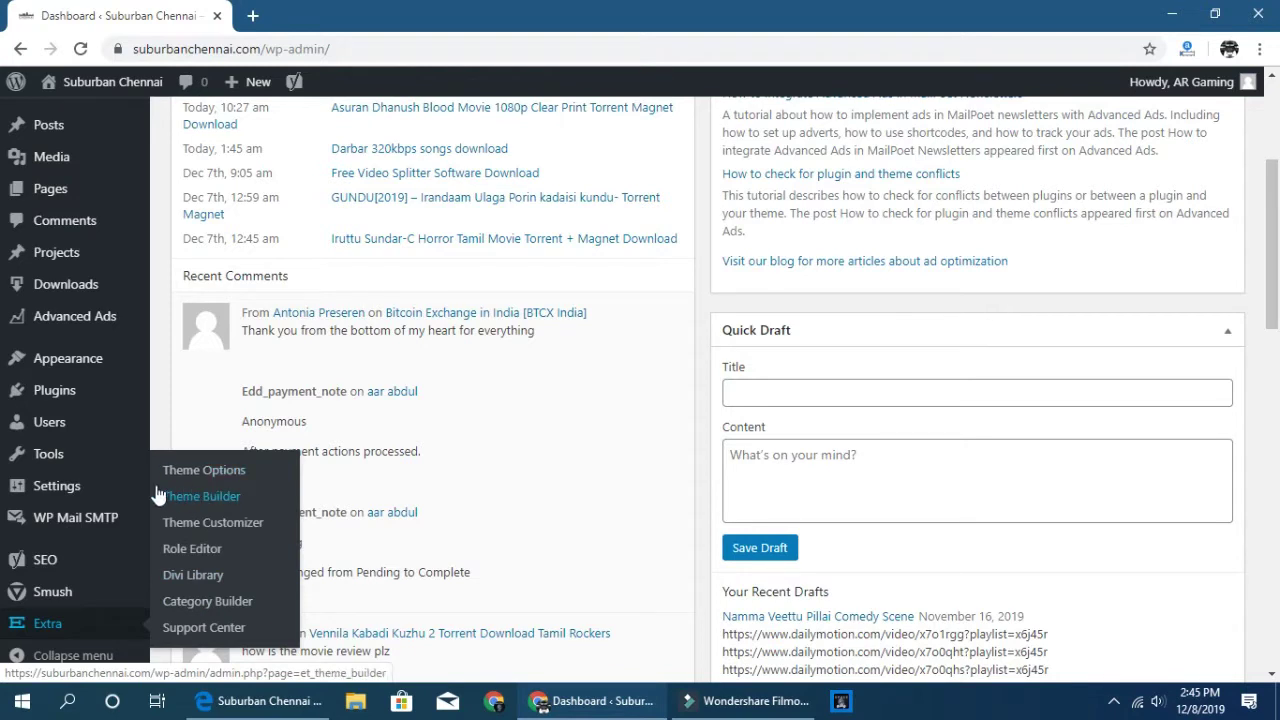
pyautogui.moveTo(60, 370)
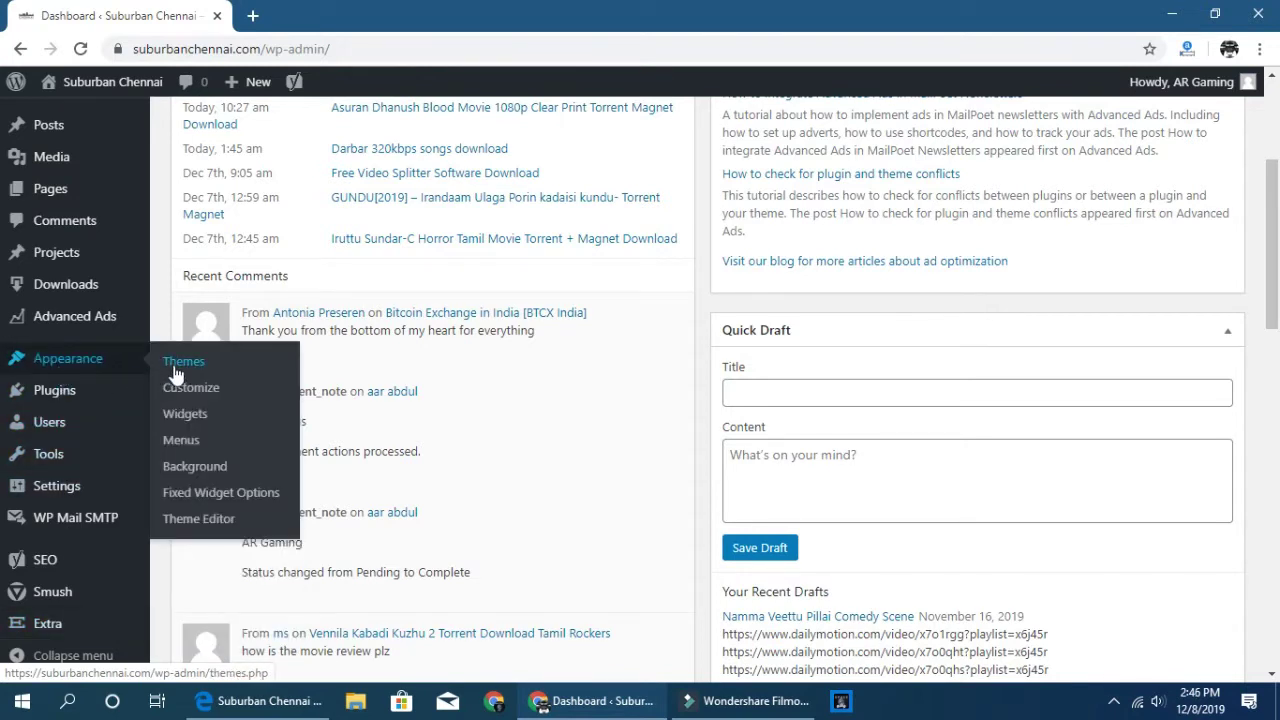
pyautogui.click(47, 633)
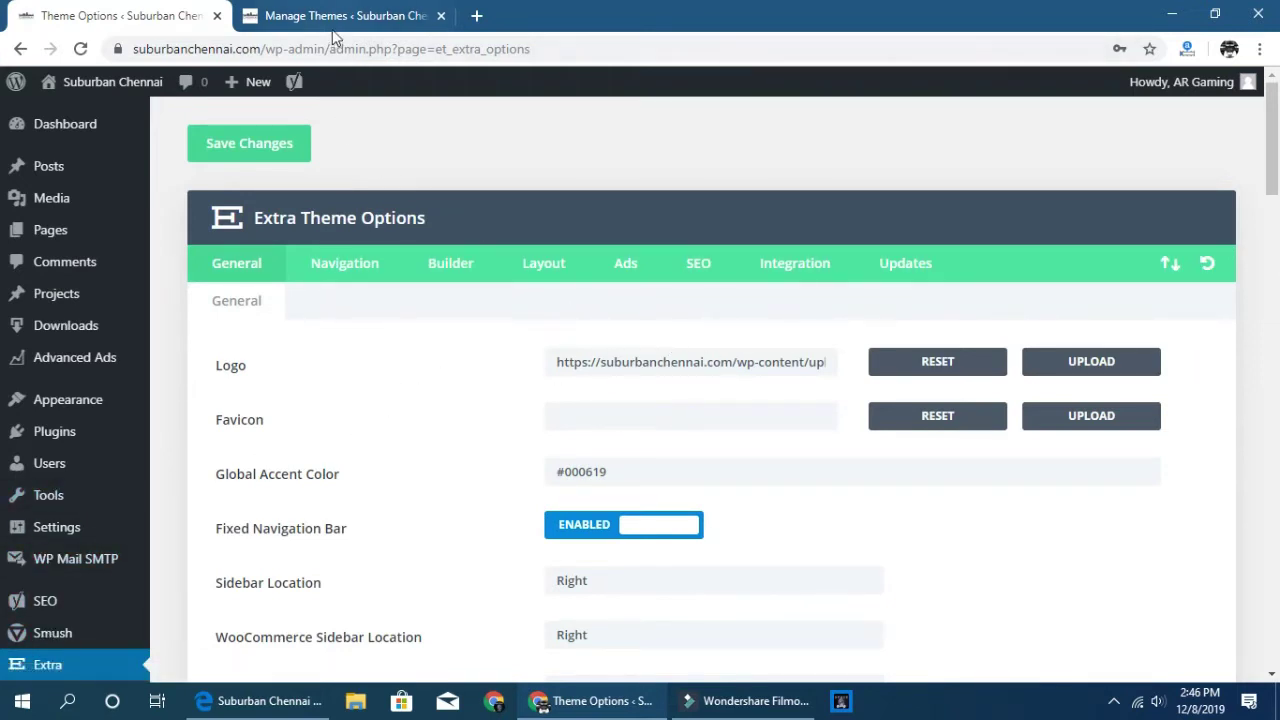
# Switch to Edge and compare the header of the Suburban Chennai home page with the Extra demo's header.
pyautogui.click(260, 700)
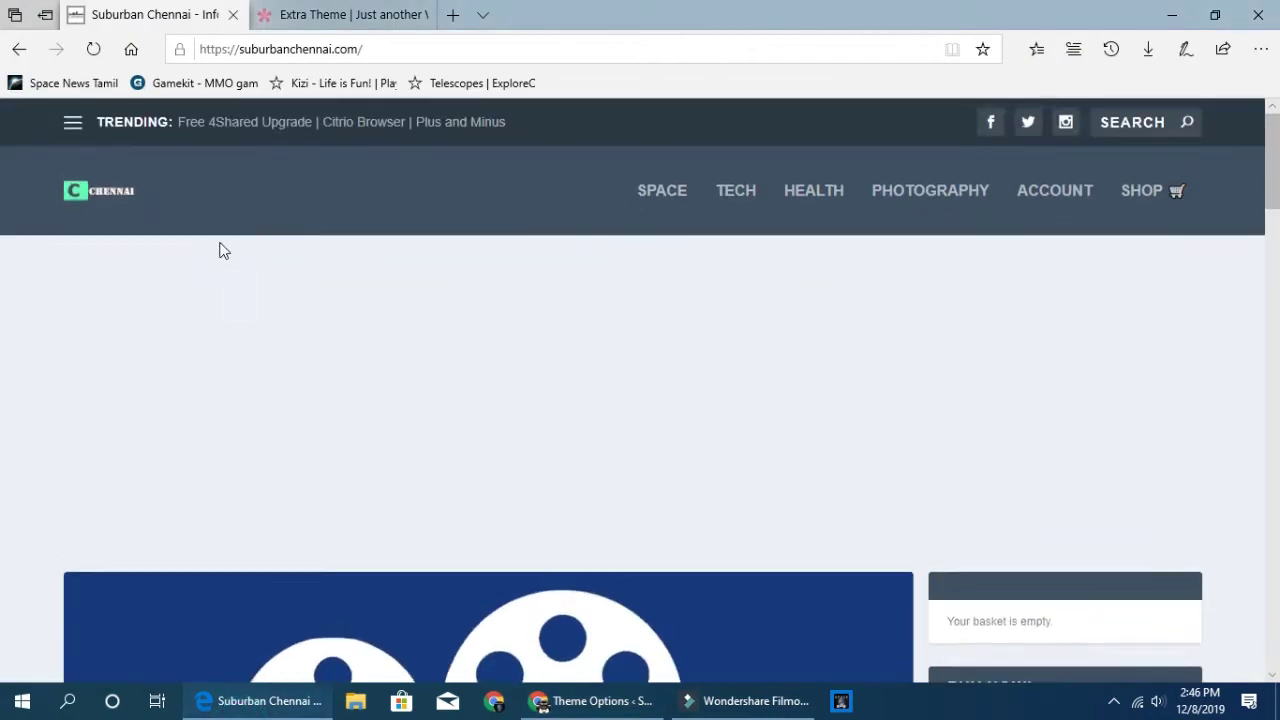
pyautogui.click(298, 16)
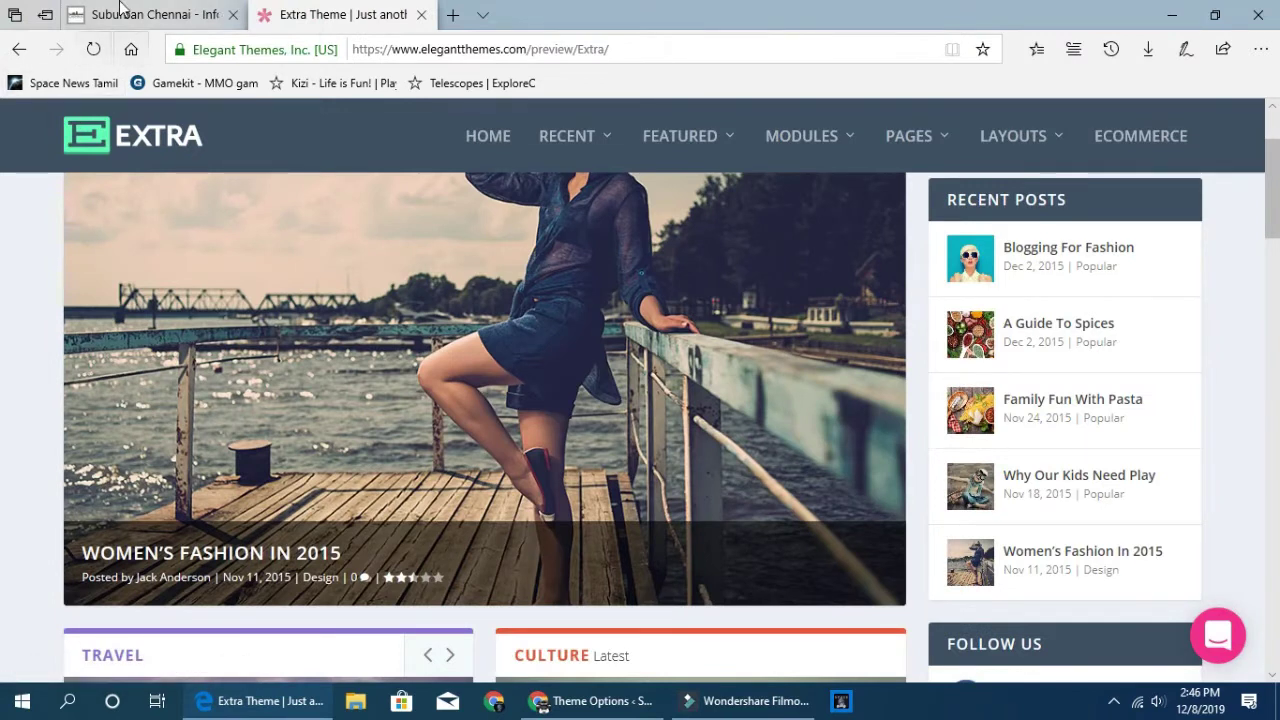
pyautogui.click(119, 8)
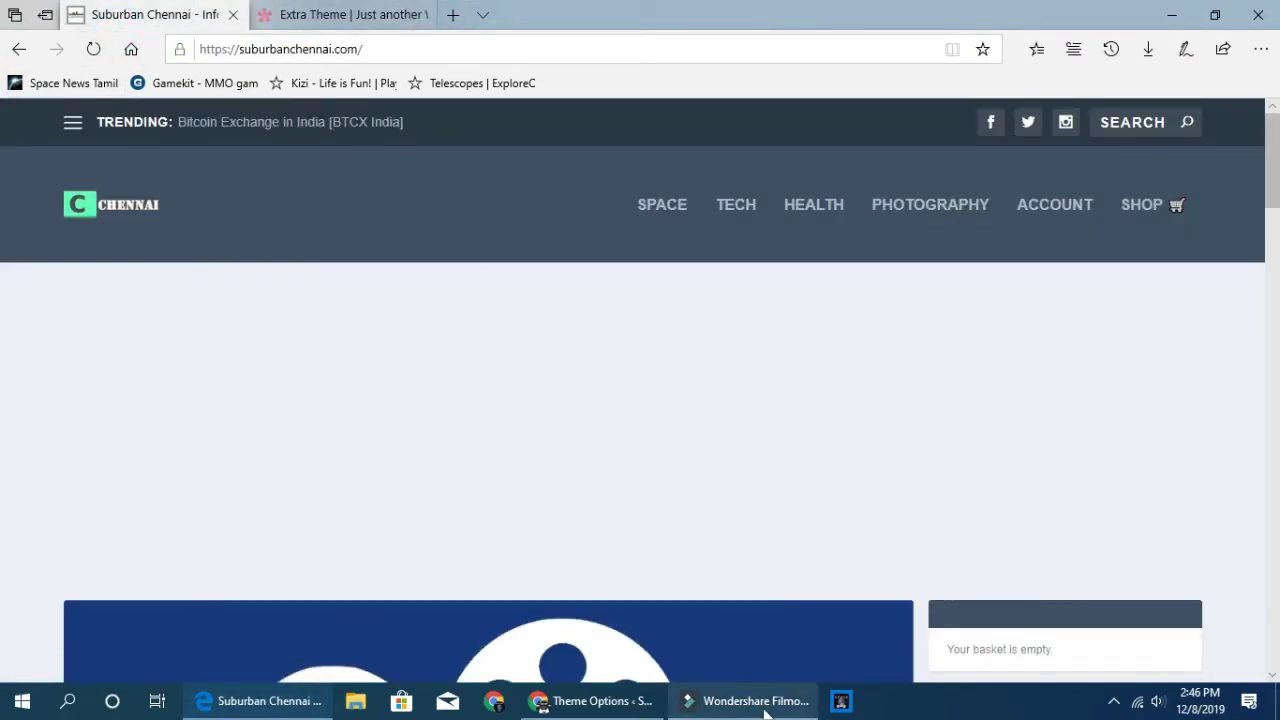
# Return to the Theme Options page in Chrome and view the Global Accent Color picker without changing the colour.
pyautogui.moveTo(595, 702)
pyautogui.click(563, 648)
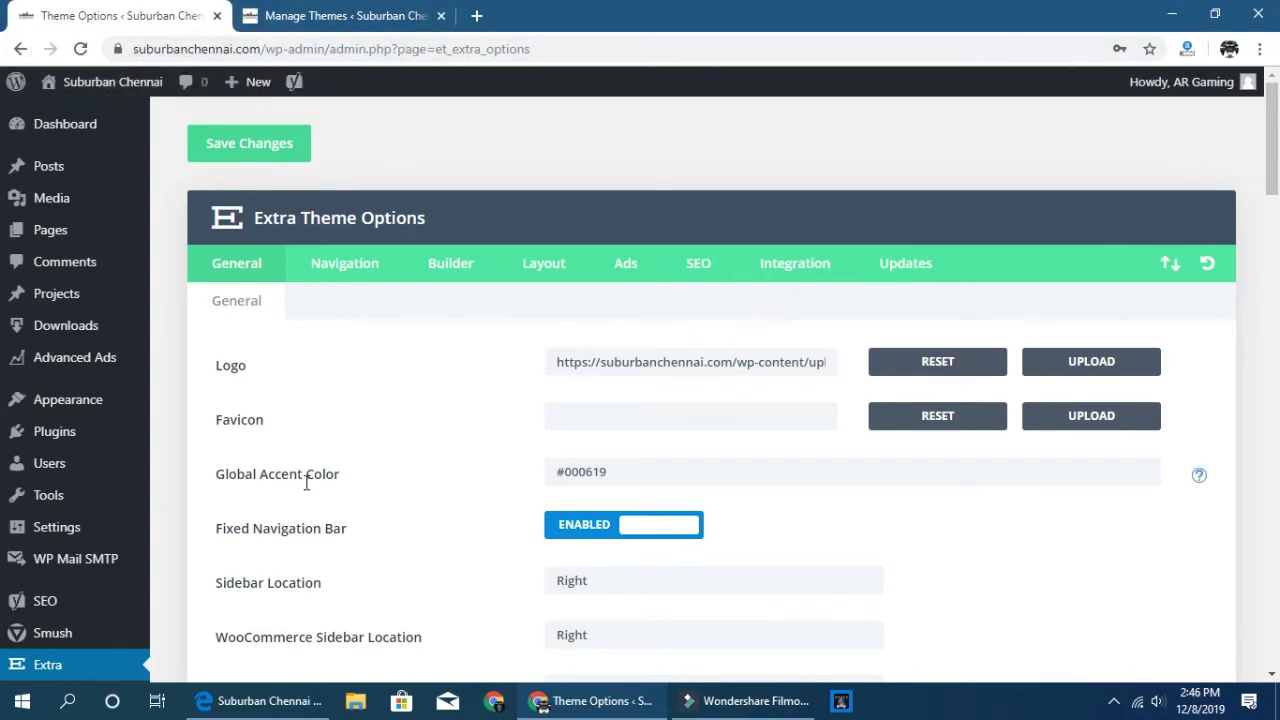
pyautogui.click(627, 478)
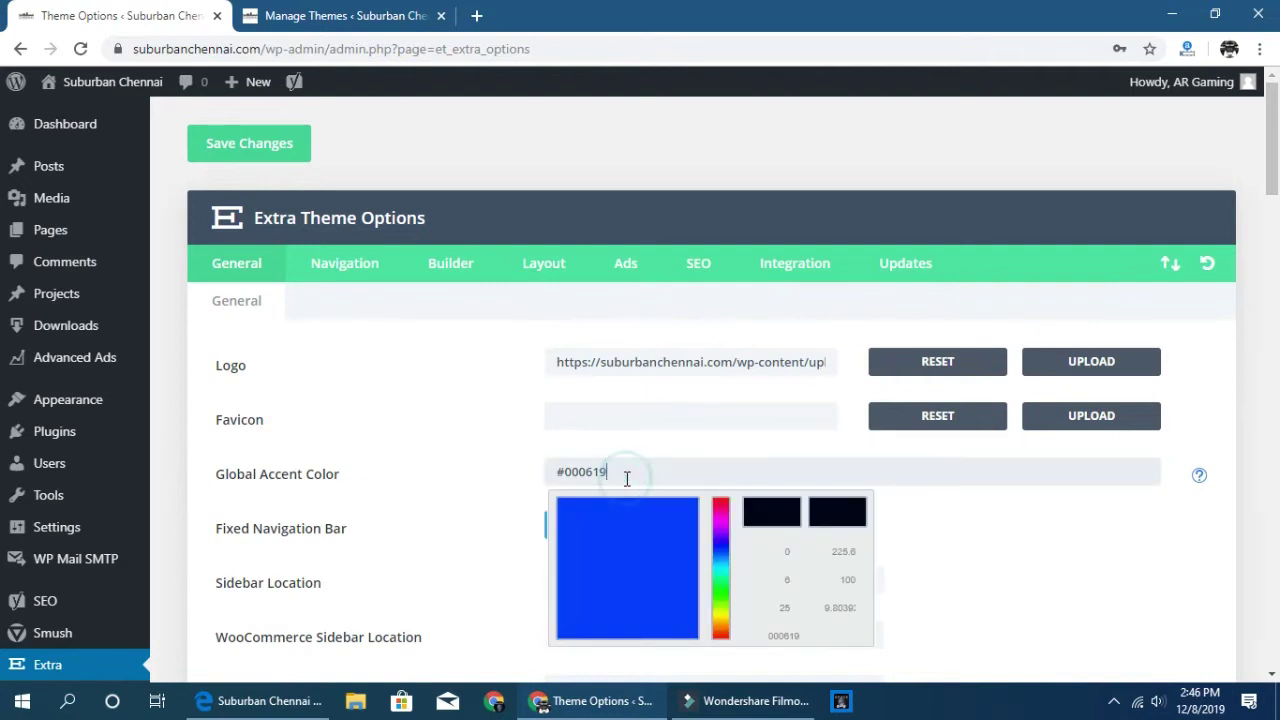
pyautogui.click(496, 468)
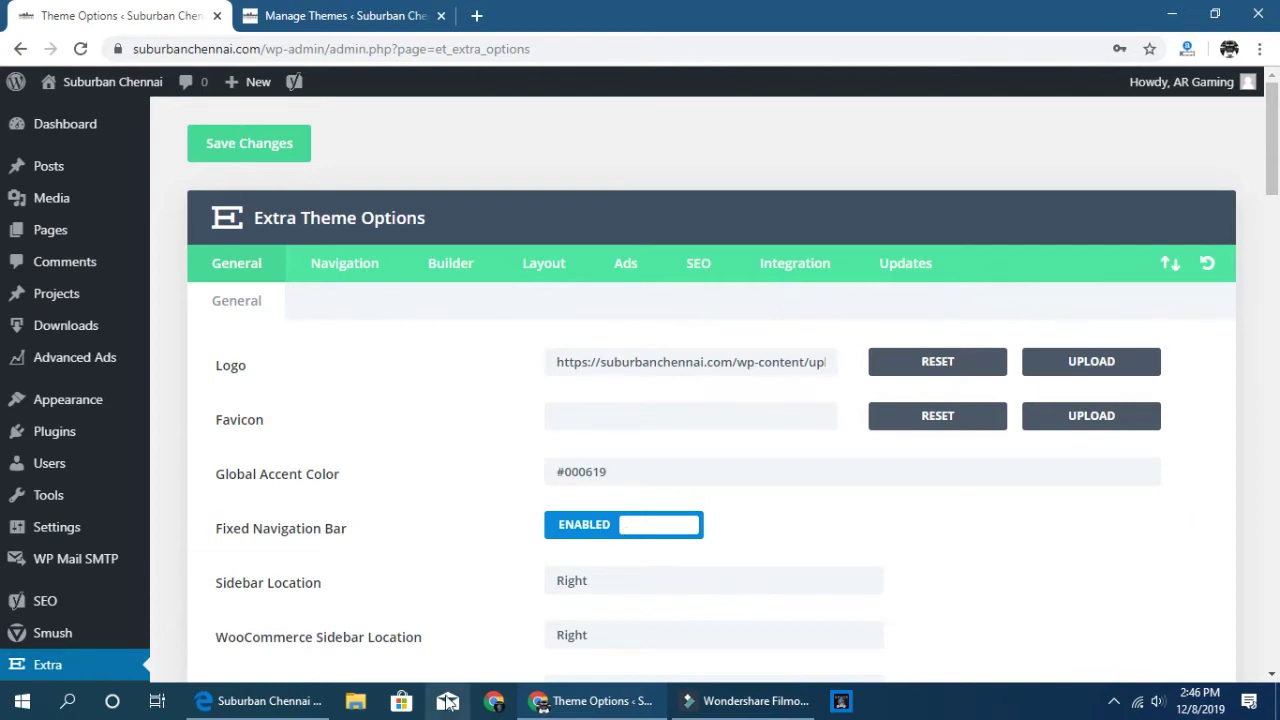
# Switch to Edge and check how the home page's navigation bar behaves when the page scrolls.
pyautogui.click(345, 704)
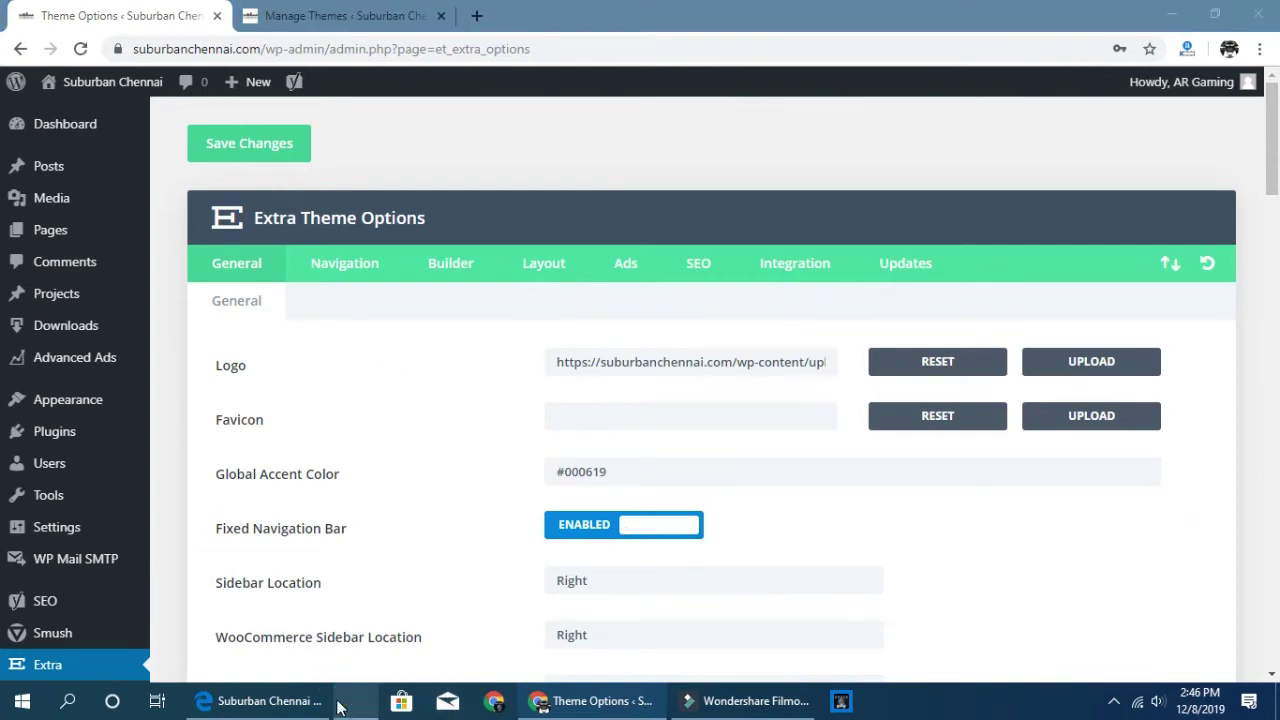
pyautogui.click(270, 703)
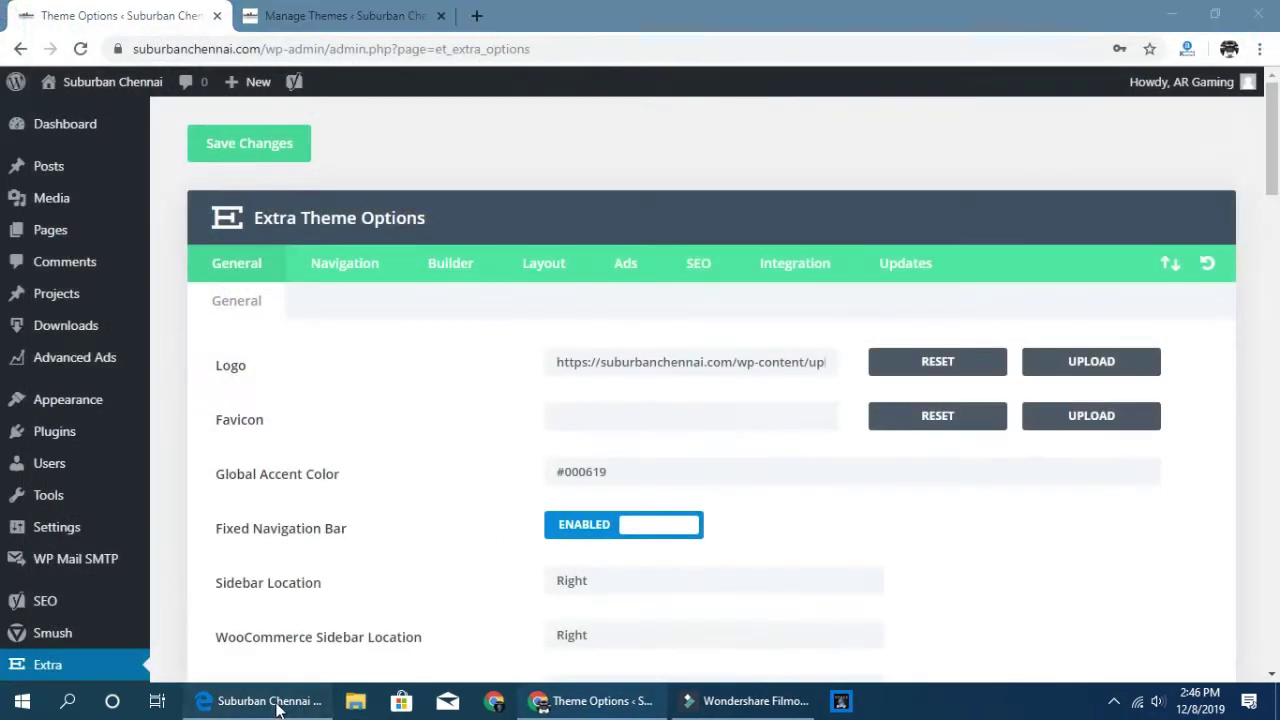
pyautogui.click(278, 706)
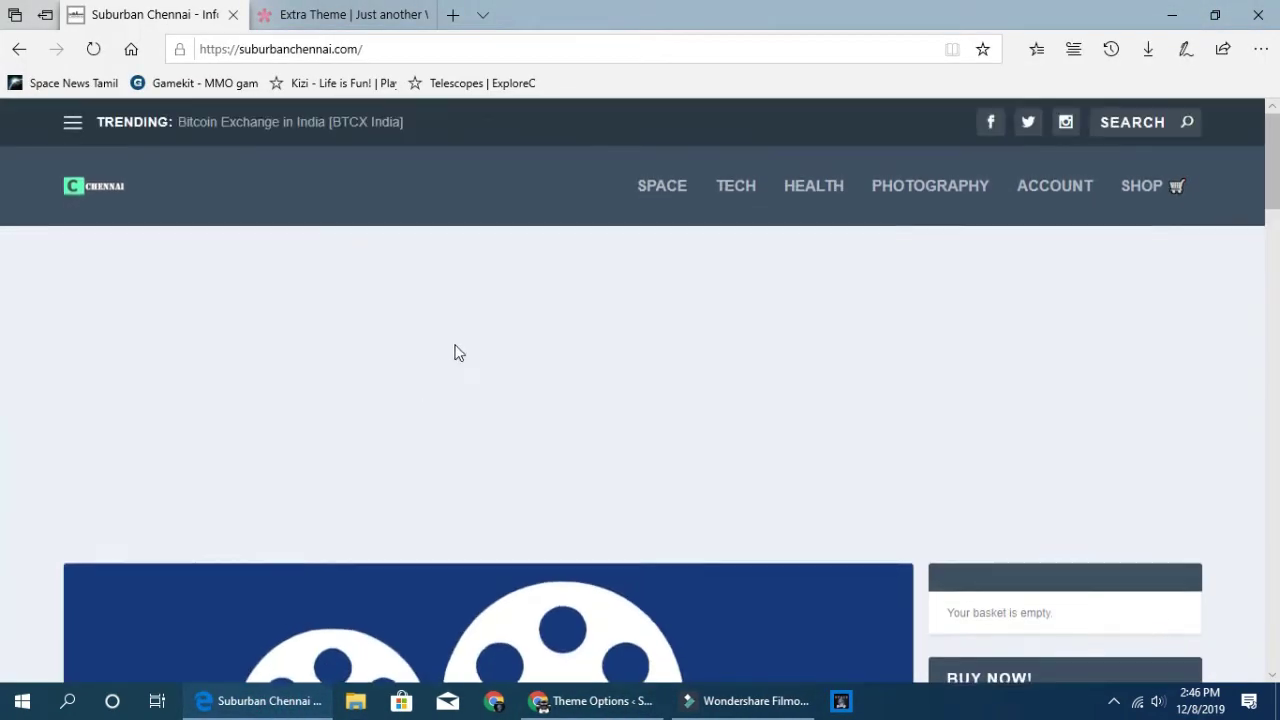
pyautogui.scroll(-5, 432, 378)
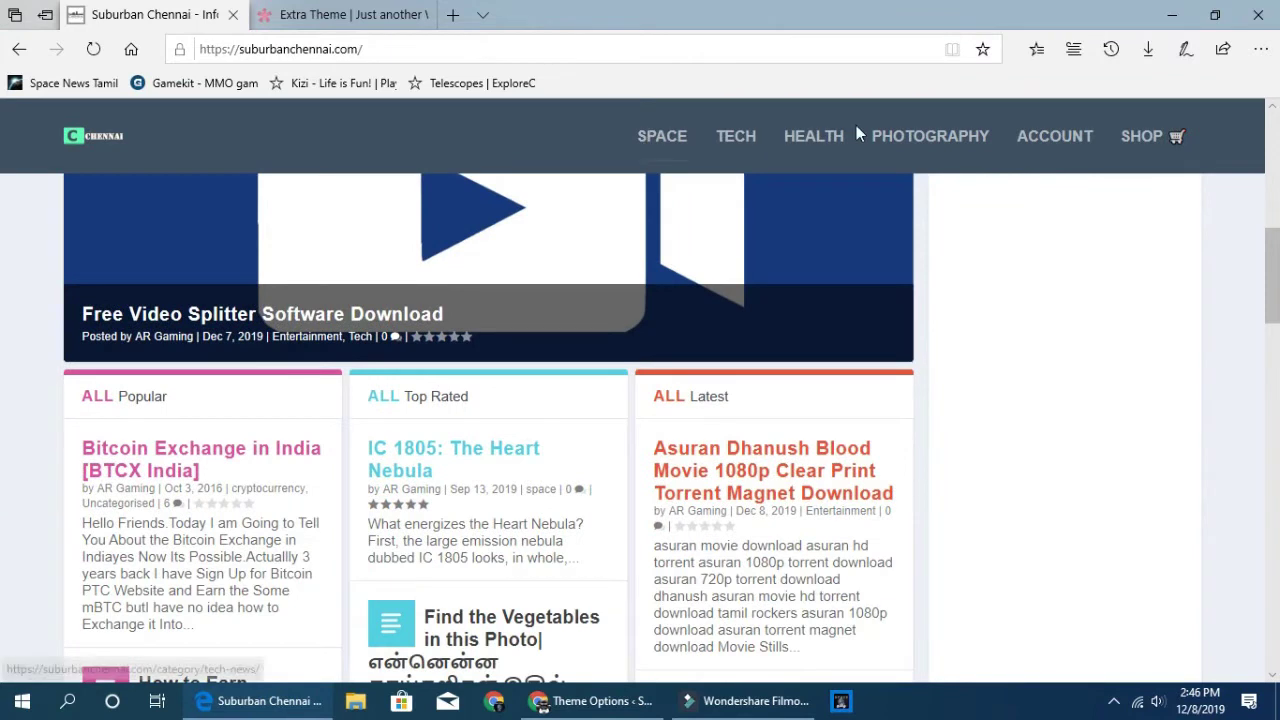
# Switch to Chrome, disable the Fixed Navigation Bar in Extra Theme Options and save the changes.
pyautogui.hotkey('alt', 'Tab')
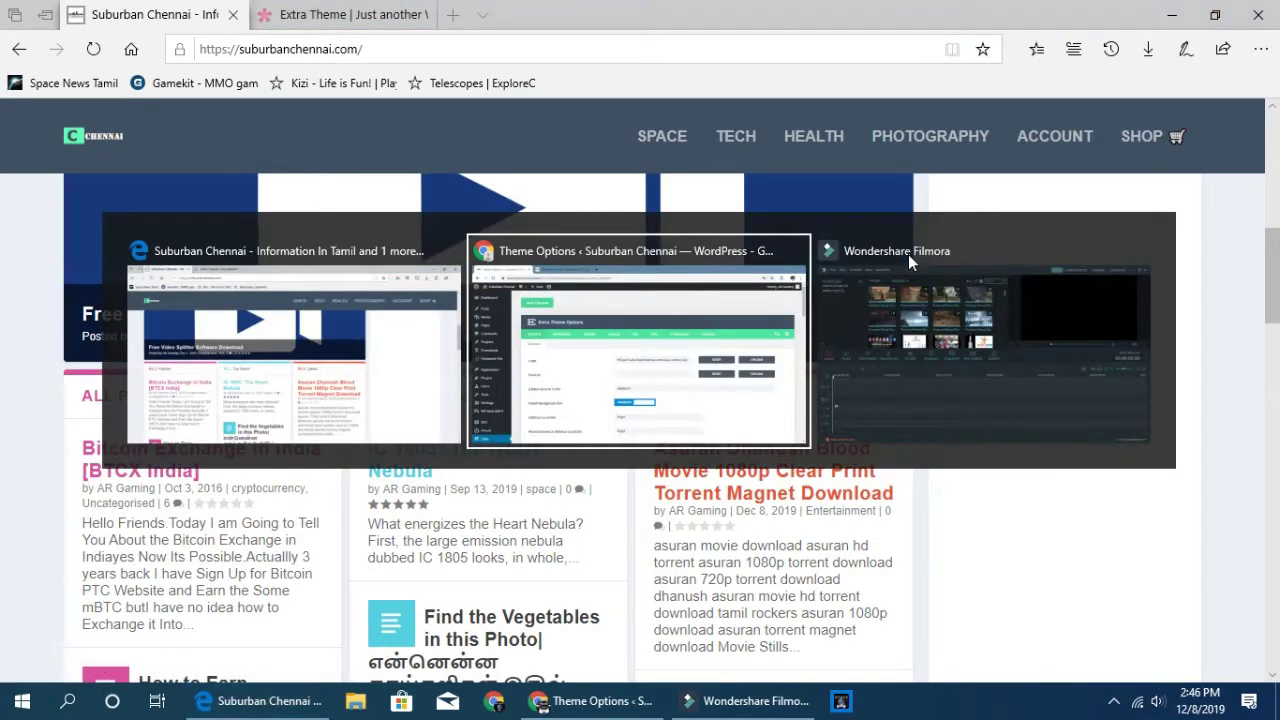
pyautogui.click(646, 524)
pyautogui.click(249, 146)
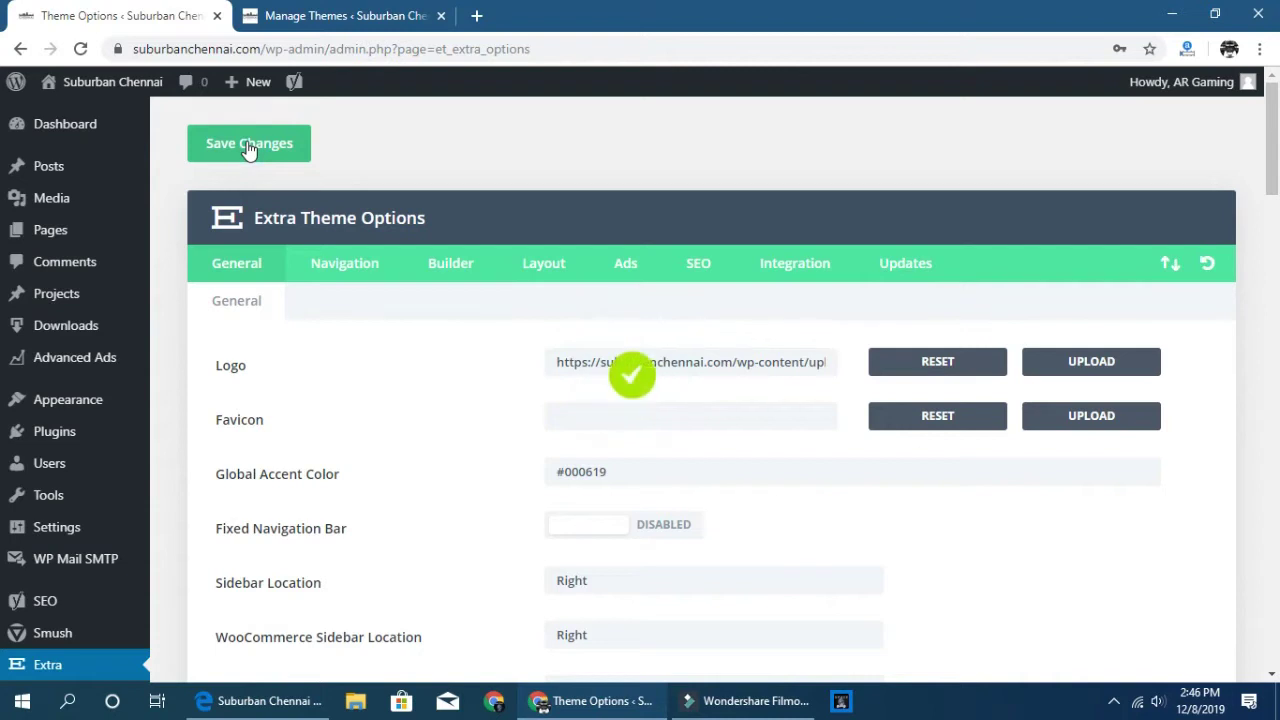
# Switch to Edge, reload the Suburban Chennai home page and check the navigation bar's scrolling behaviour again.
pyautogui.hotkey('alt', 'Tab')
pyautogui.press('F5')
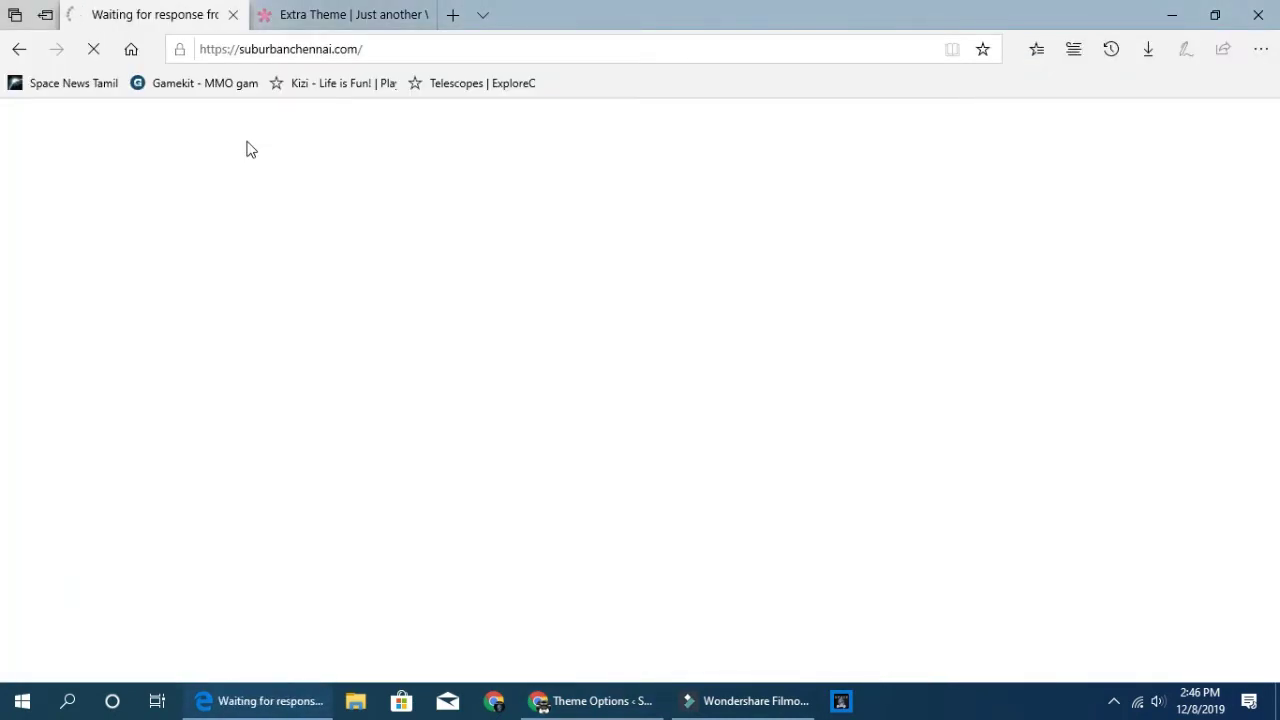
pyautogui.scroll(-10, 277, 207)
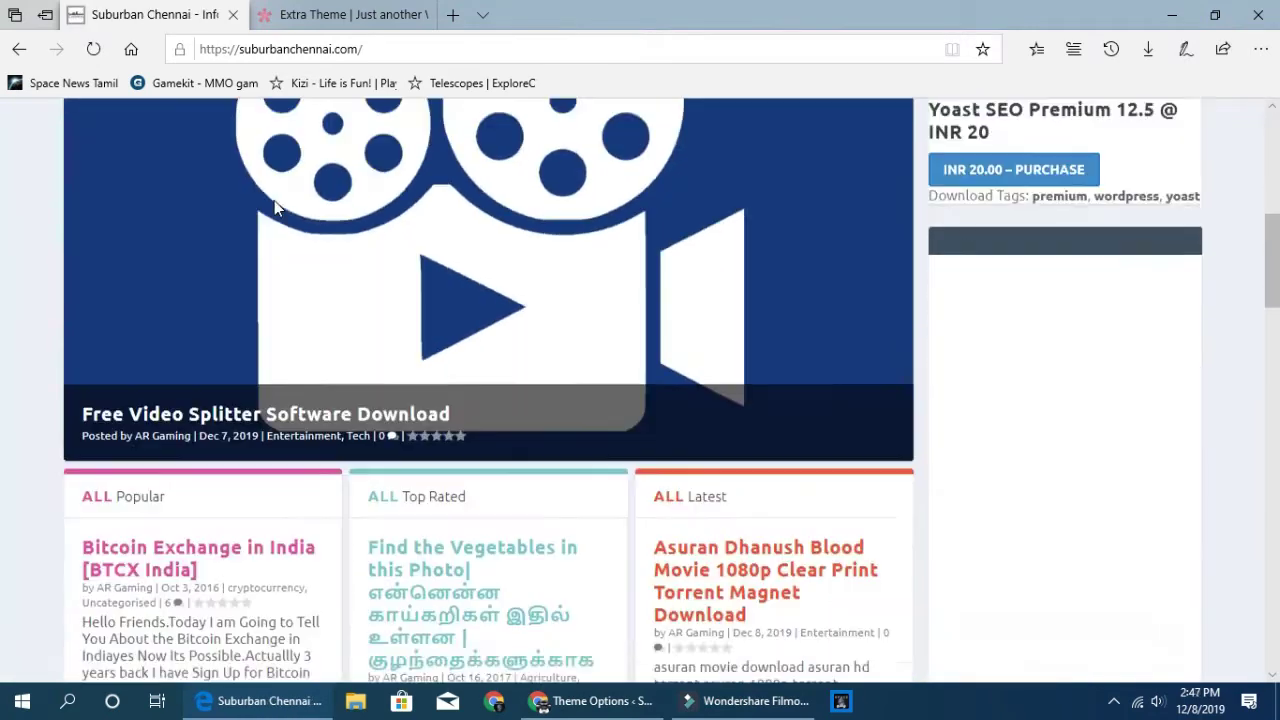
# Examine the home page's posts and sidebar widgets and how they behave while the page scrolls.
pyautogui.scroll(-10, 274, 200)
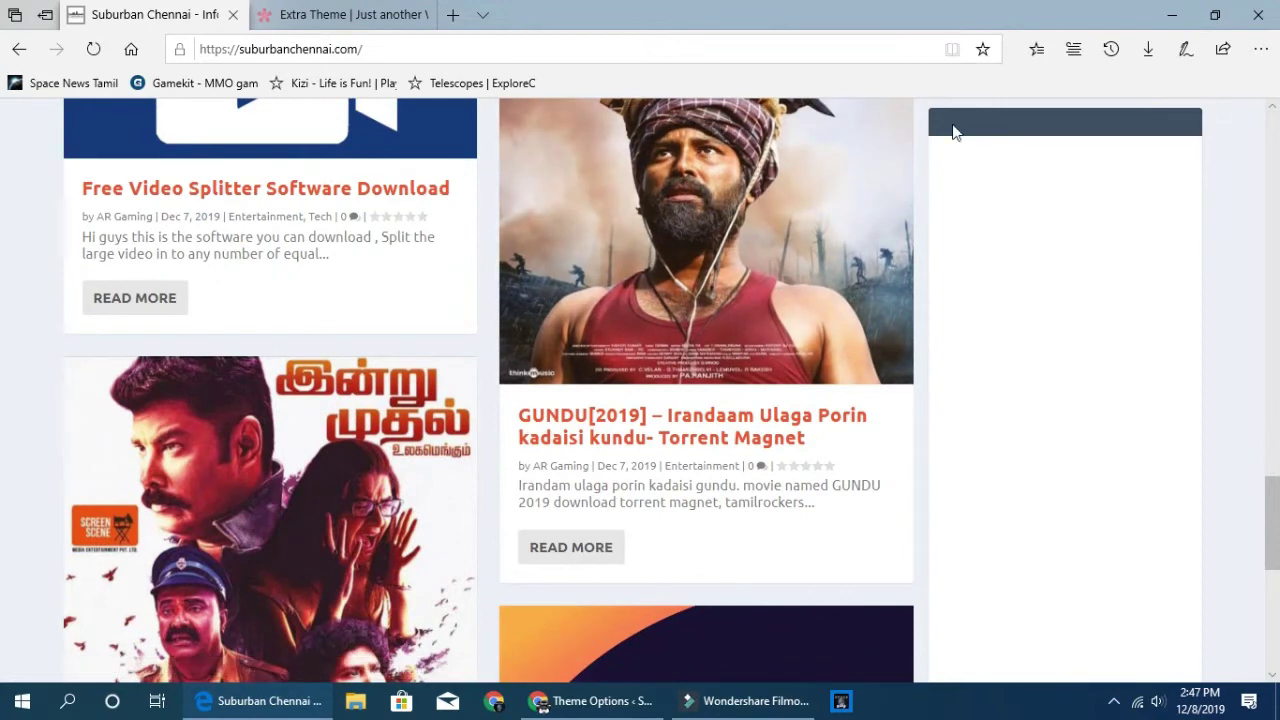
pyautogui.scroll(-3, 1012, 337)
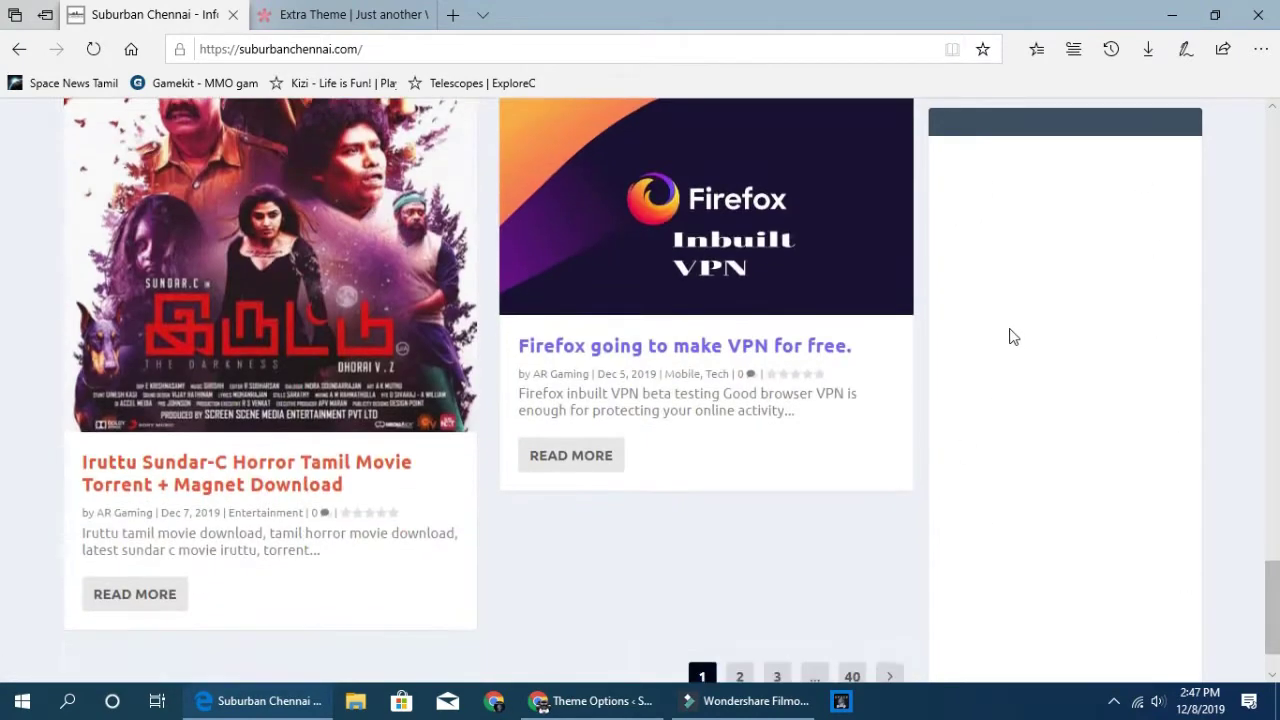
pyautogui.scroll(8, 1012, 318)
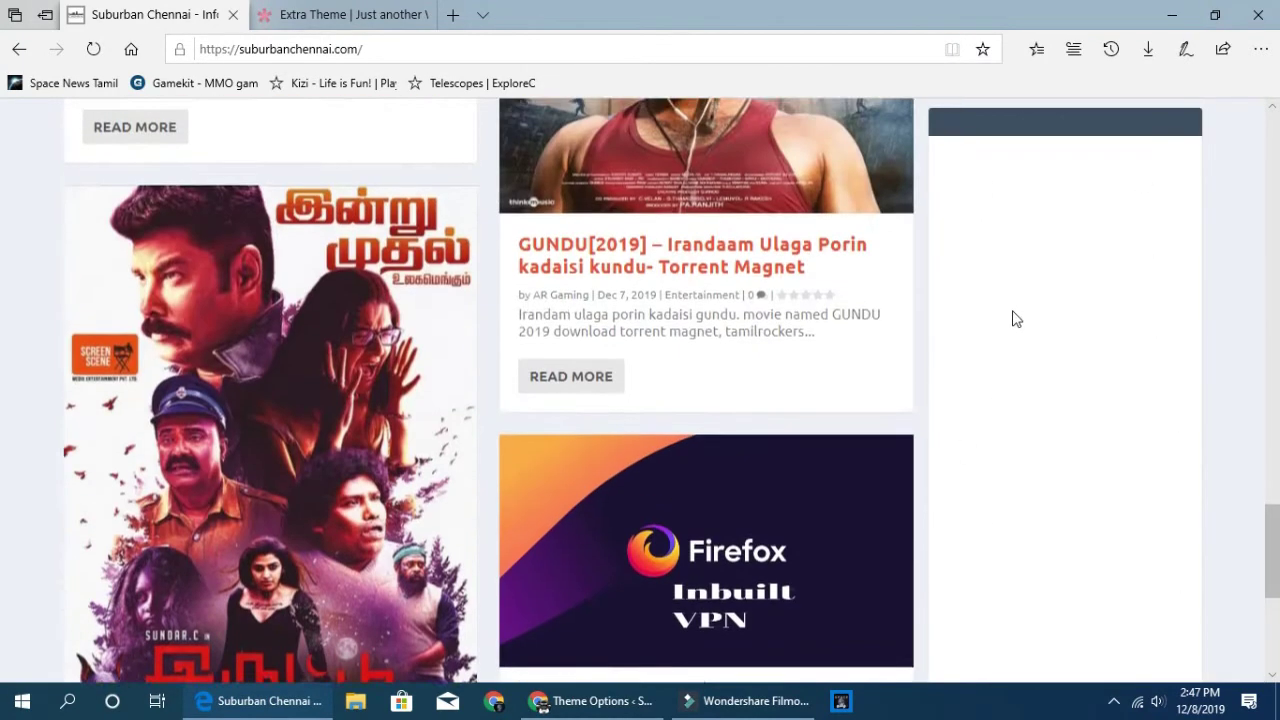
pyautogui.scroll(10, 932, 346)
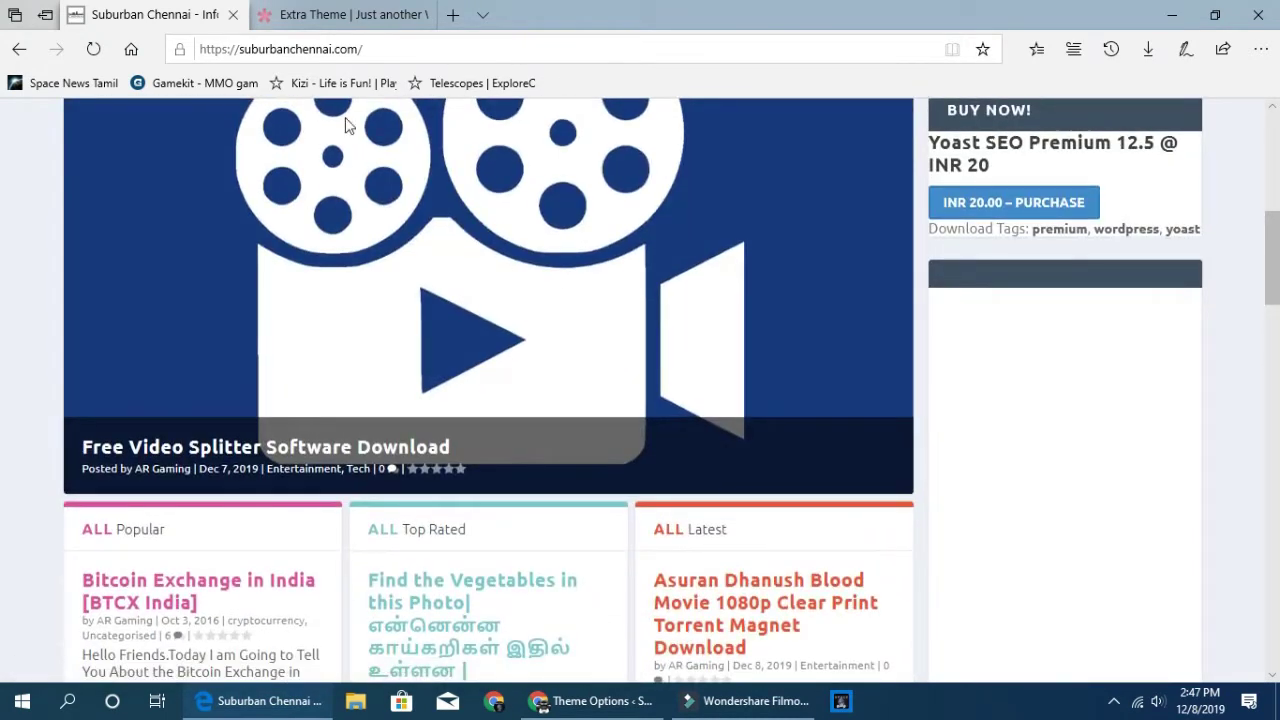
# Switch to Chrome and review the Extra theme's Navigation options for pages, categories and general settings.
pyautogui.hotkey('alt', 'Tab')
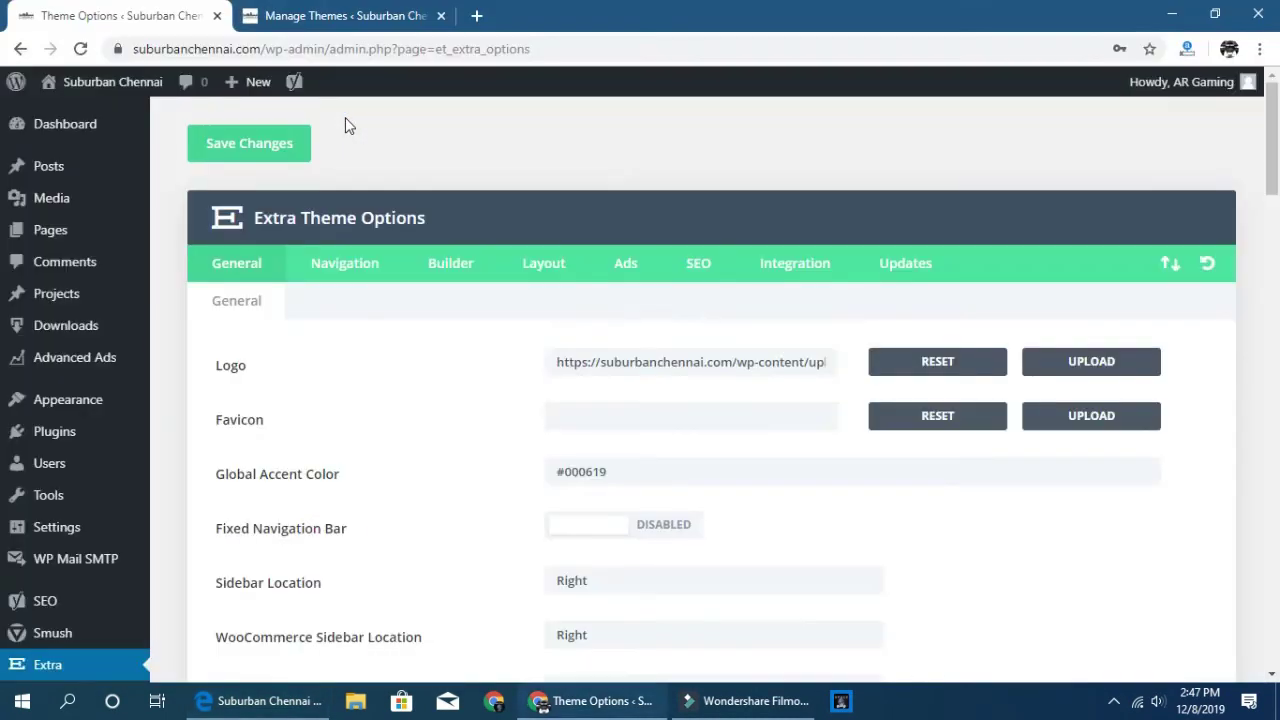
pyautogui.click(340, 278)
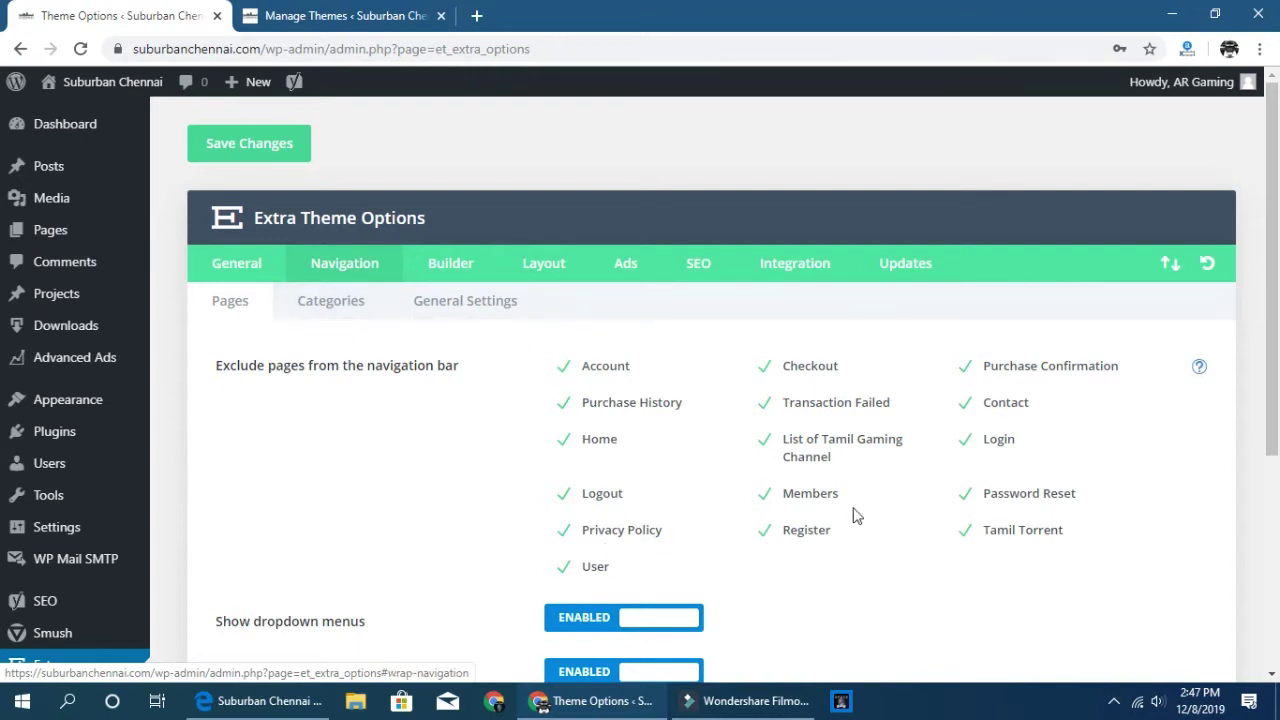
pyautogui.scroll(-3, 808, 543)
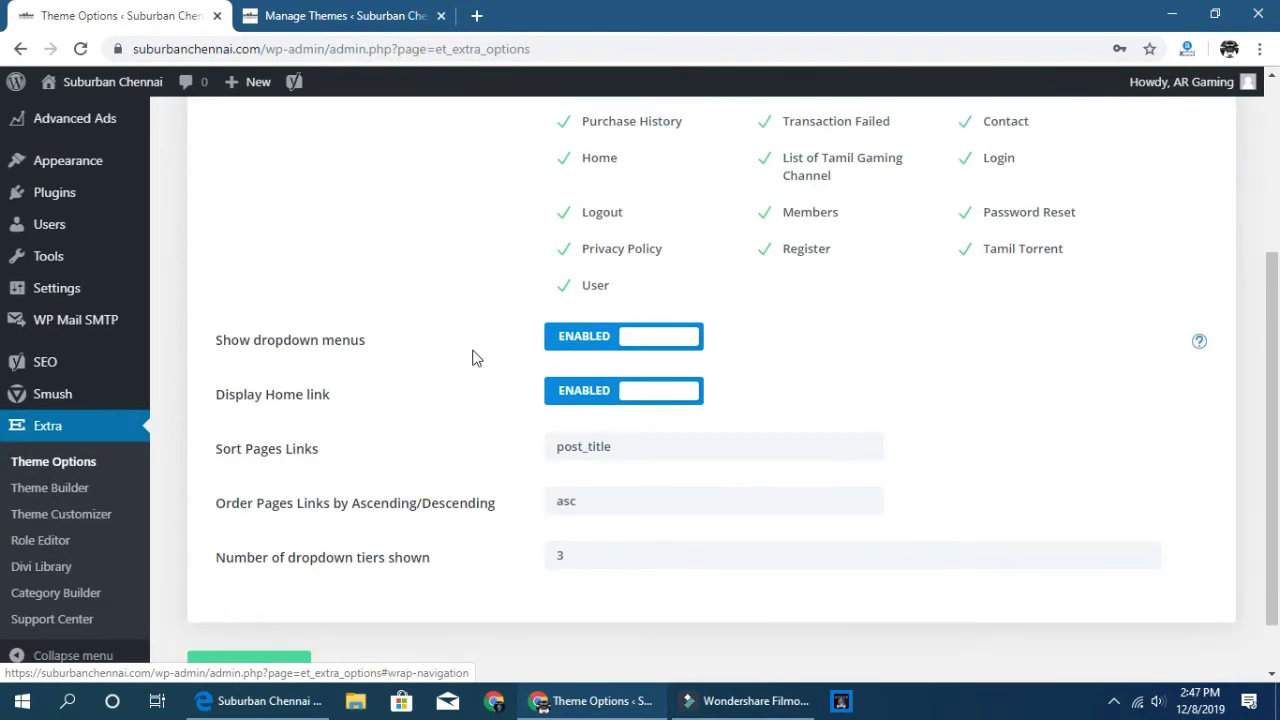
pyautogui.scroll(3, 561, 455)
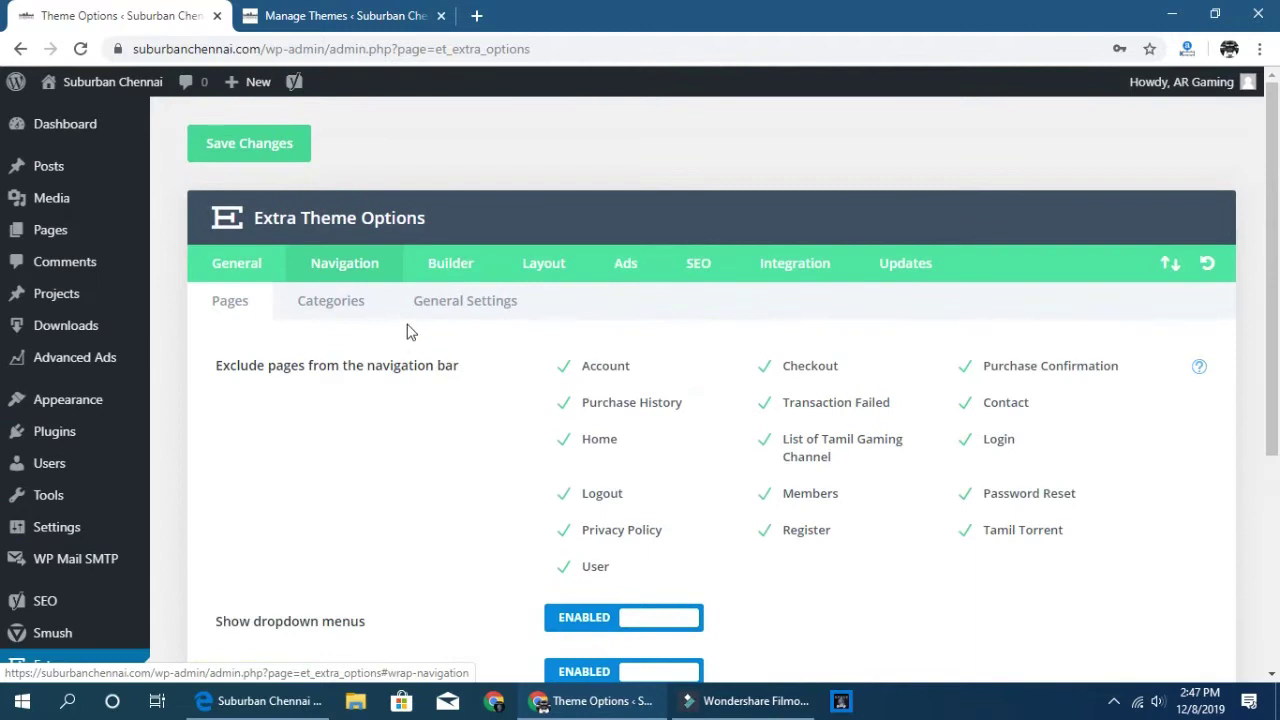
pyautogui.click(360, 308)
pyautogui.click(436, 308)
# Open the Extra theme's details among the installed themes and launch its Customizer.
pyautogui.click(352, 18)
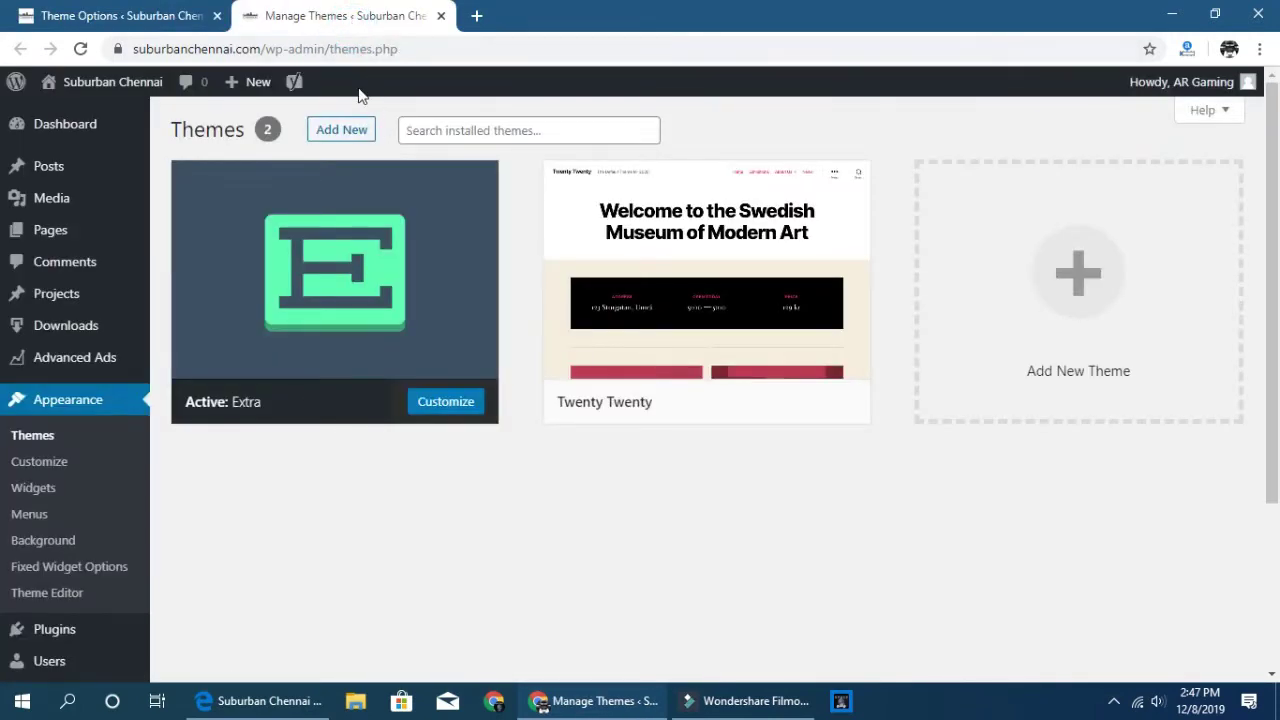
pyautogui.click(324, 285)
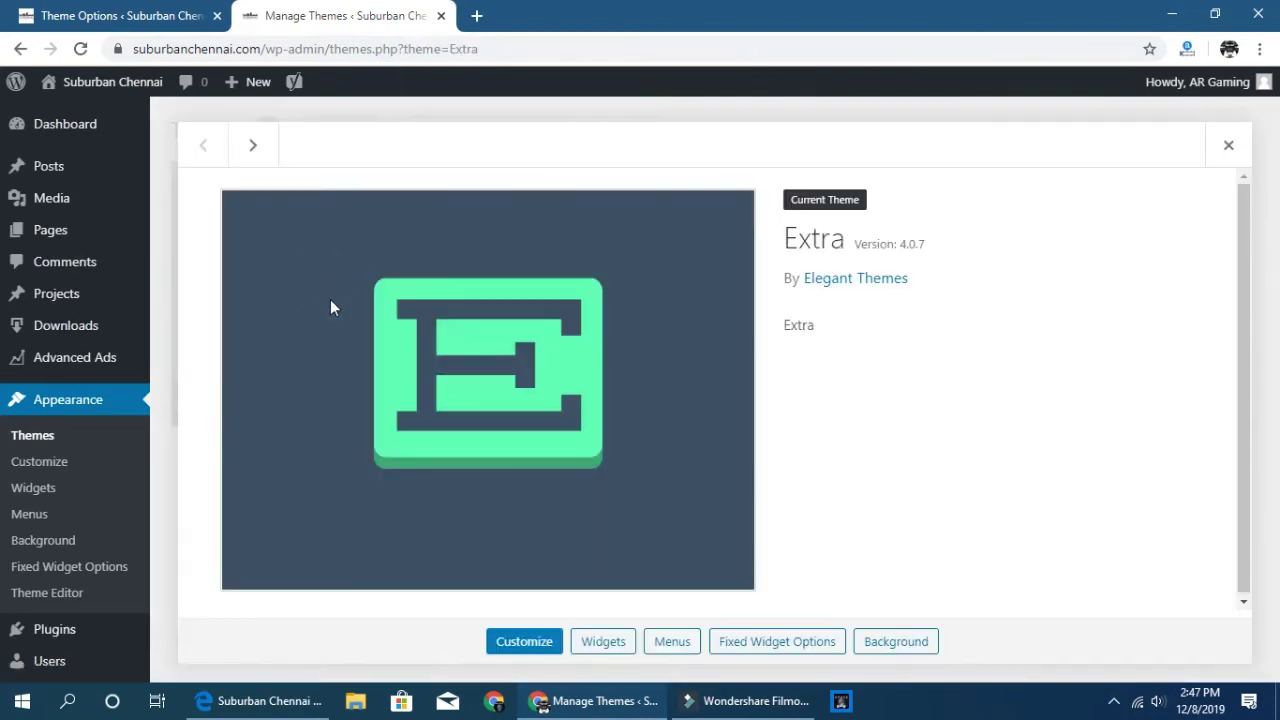
pyautogui.click(524, 642)
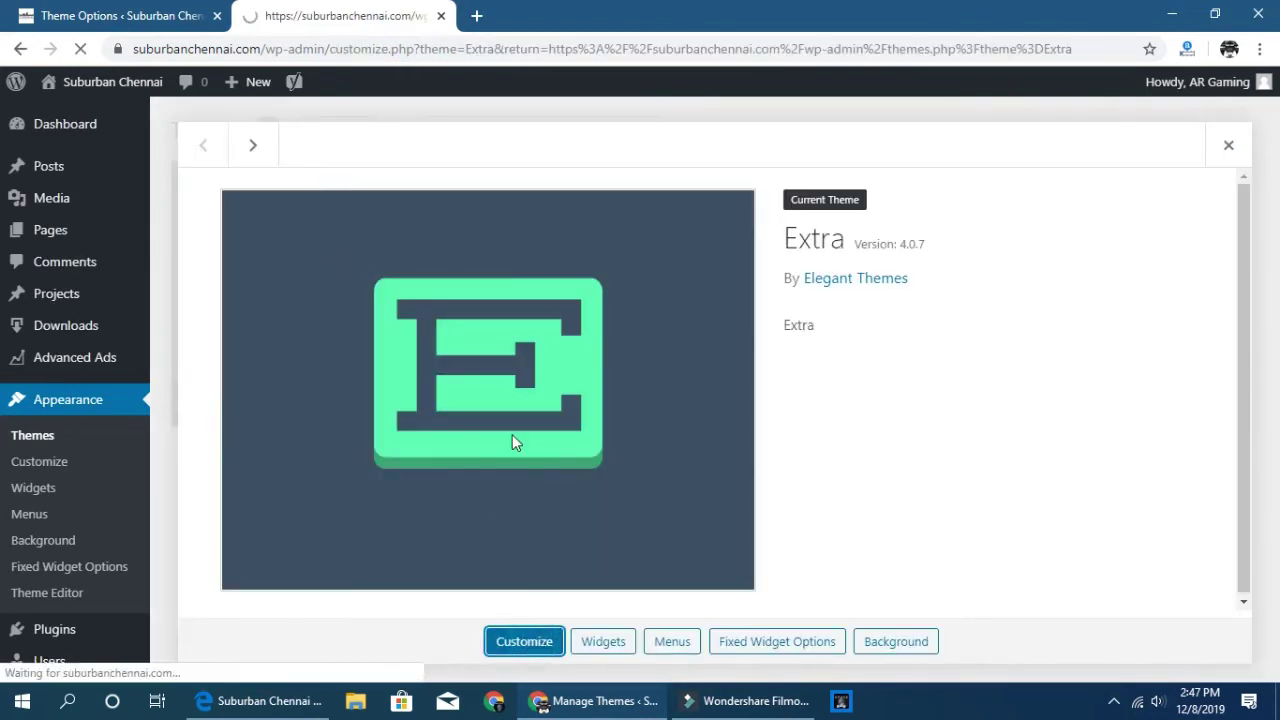
# Return to the Extra Theme Options page and view the Builder and Layout settings.
pyautogui.click(122, 18)
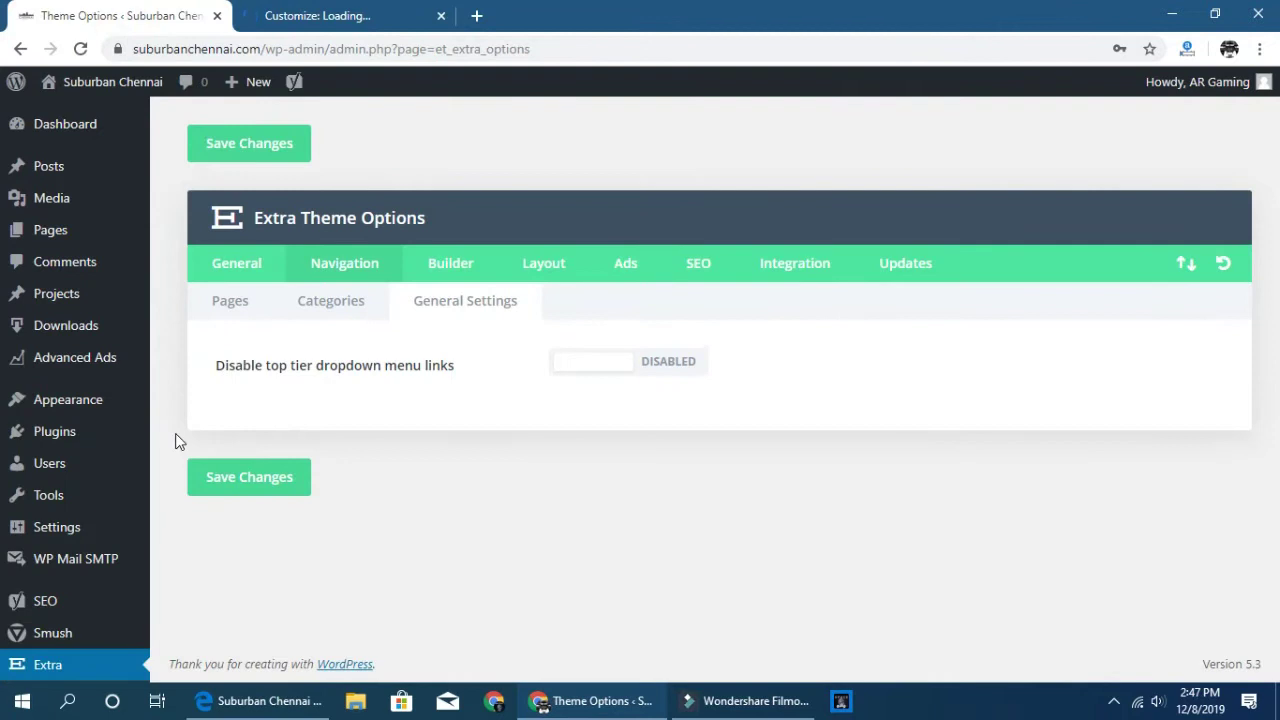
pyautogui.moveTo(84, 635)
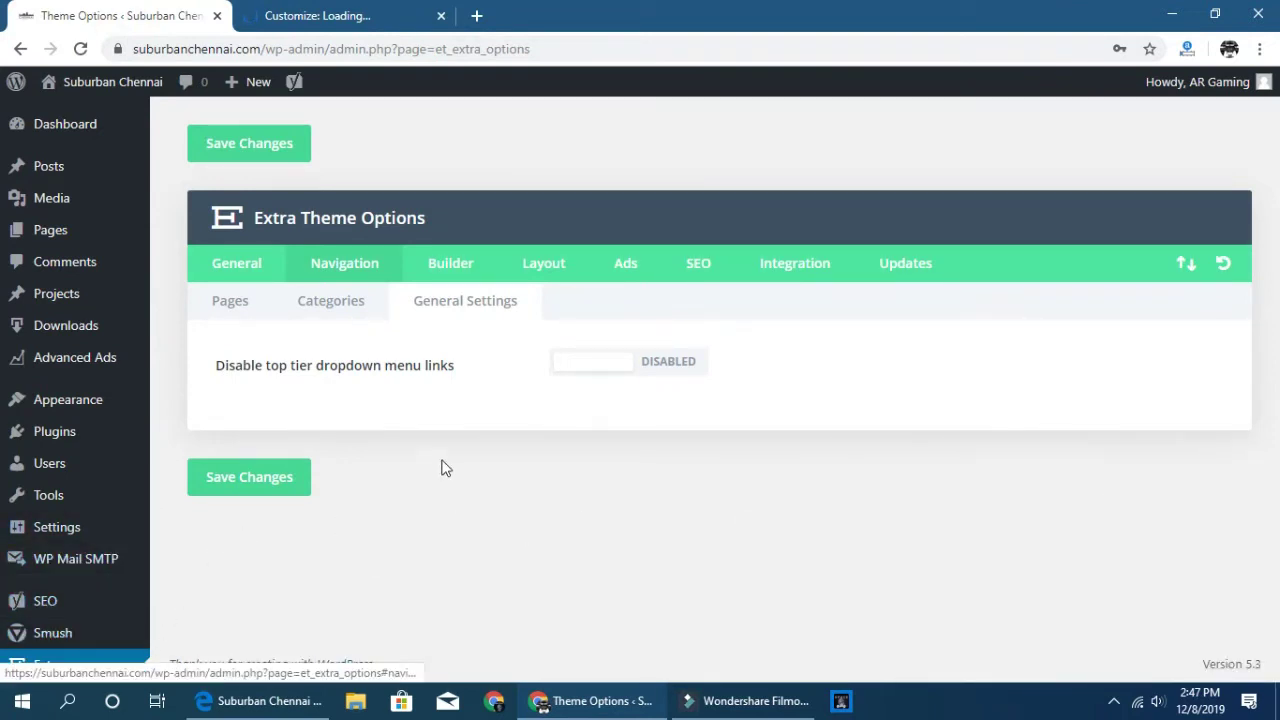
pyautogui.click(459, 268)
pyautogui.click(541, 270)
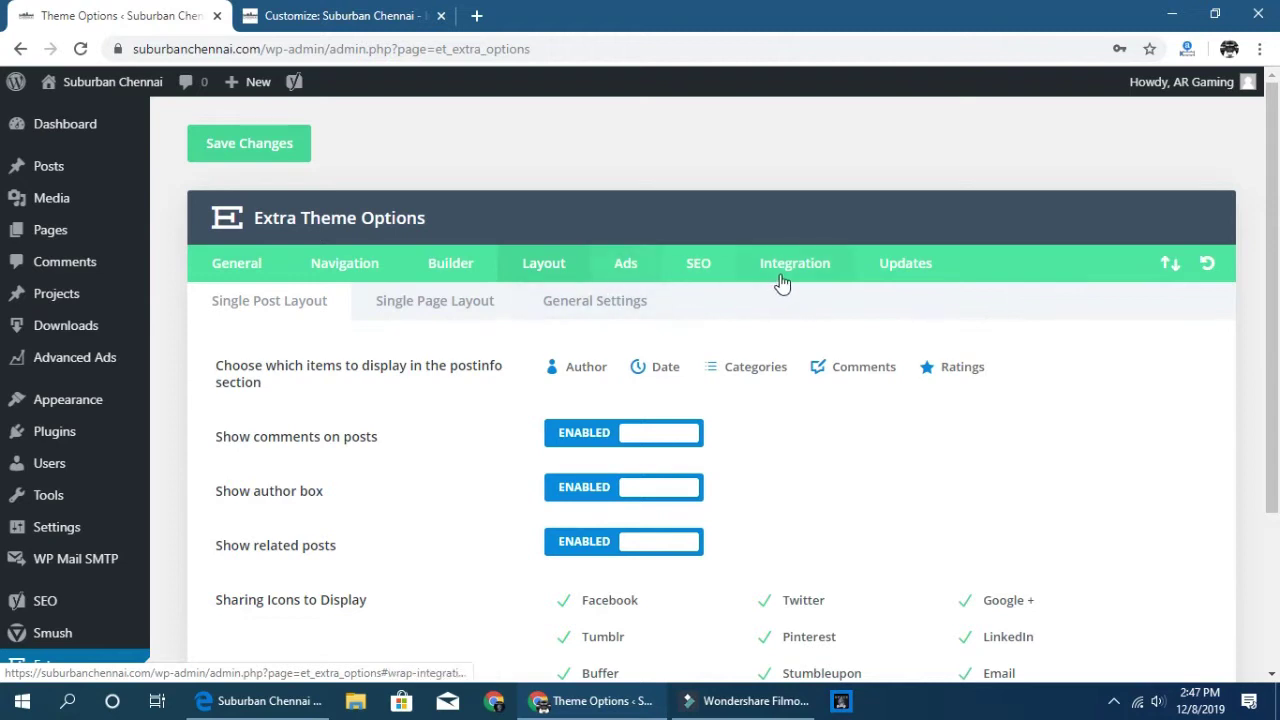
# Open the Homepage layout from the Category Builder for editing and show its Divi Builder modules in full screen.
pyautogui.scroll(-2, 327, 397)
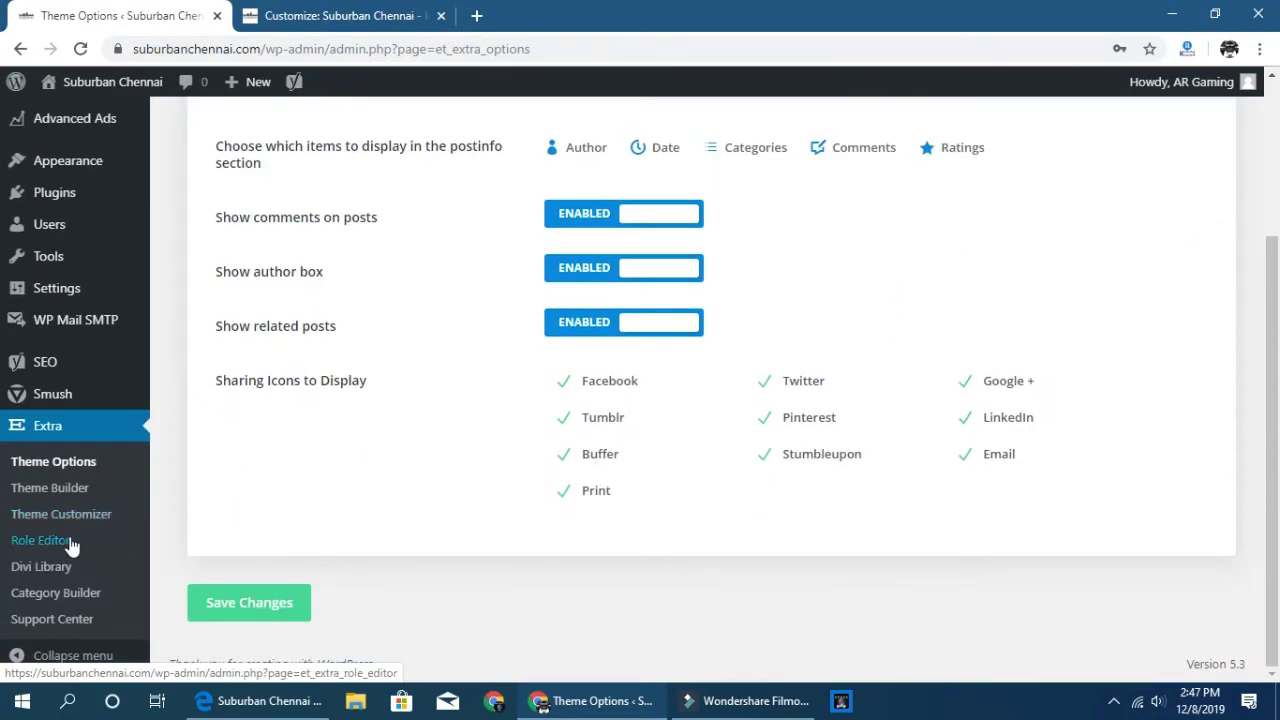
pyautogui.click(55, 598)
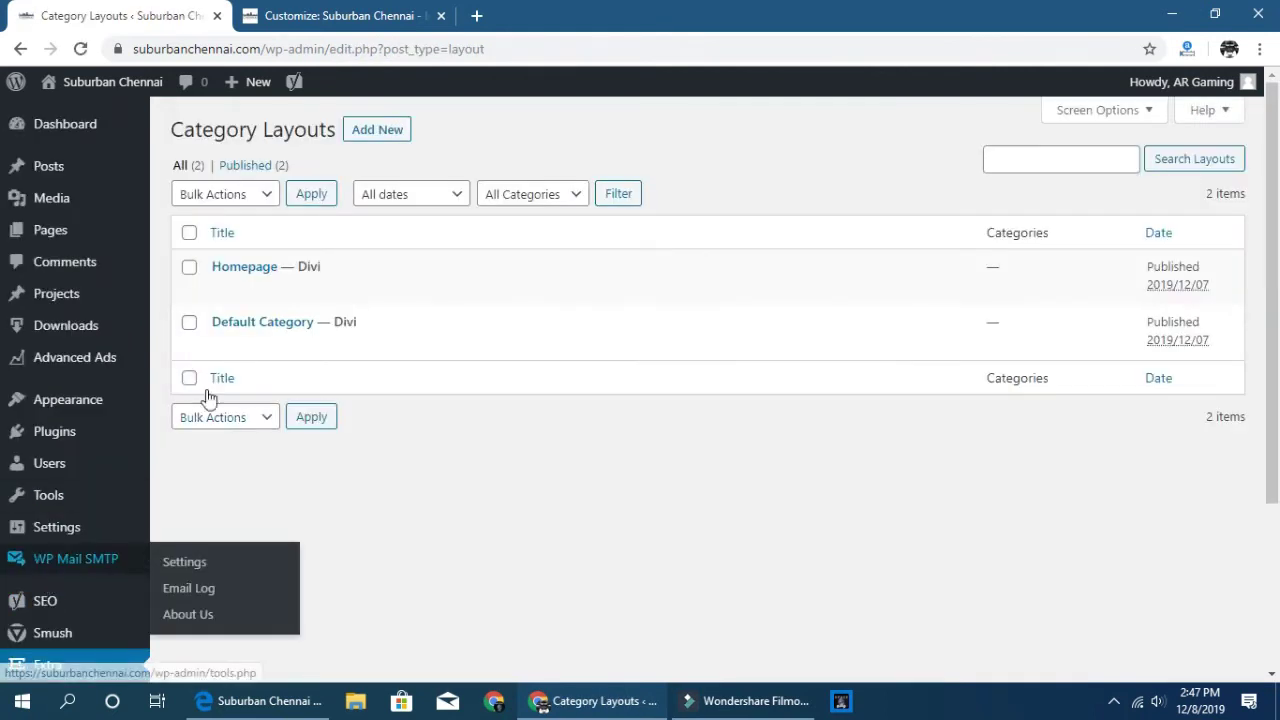
pyautogui.moveTo(257, 266)
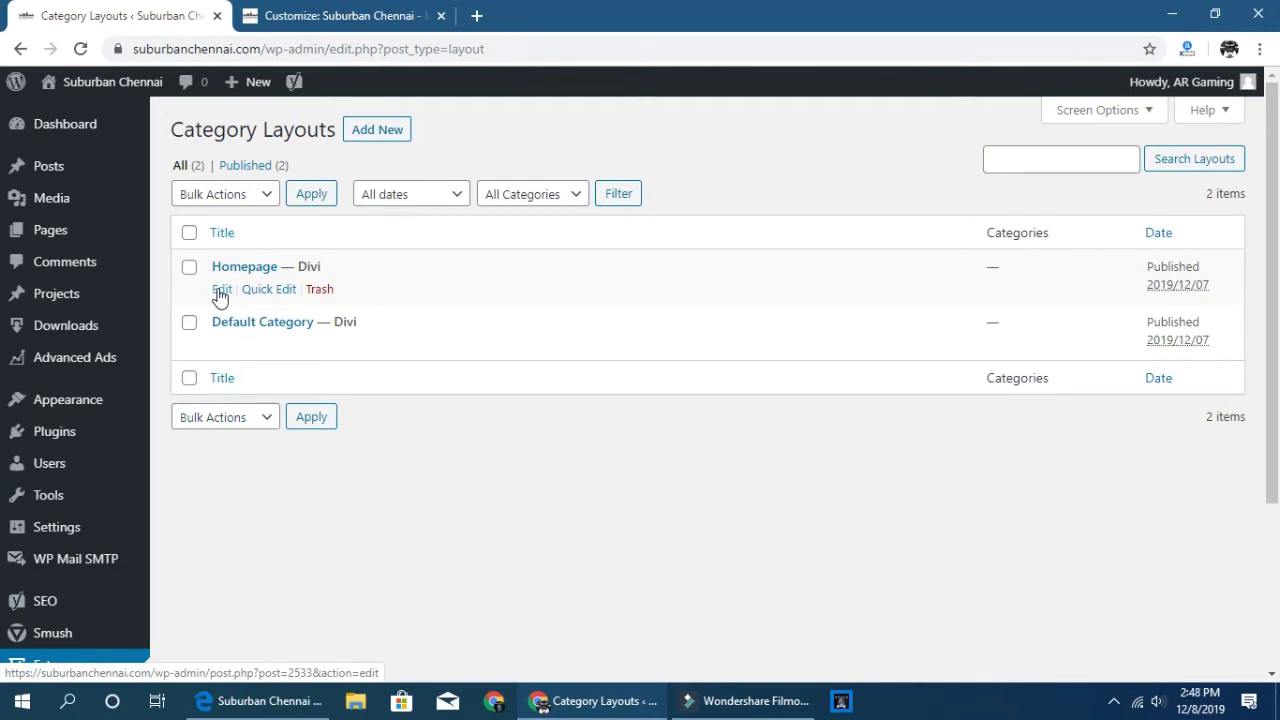
pyautogui.click(220, 292)
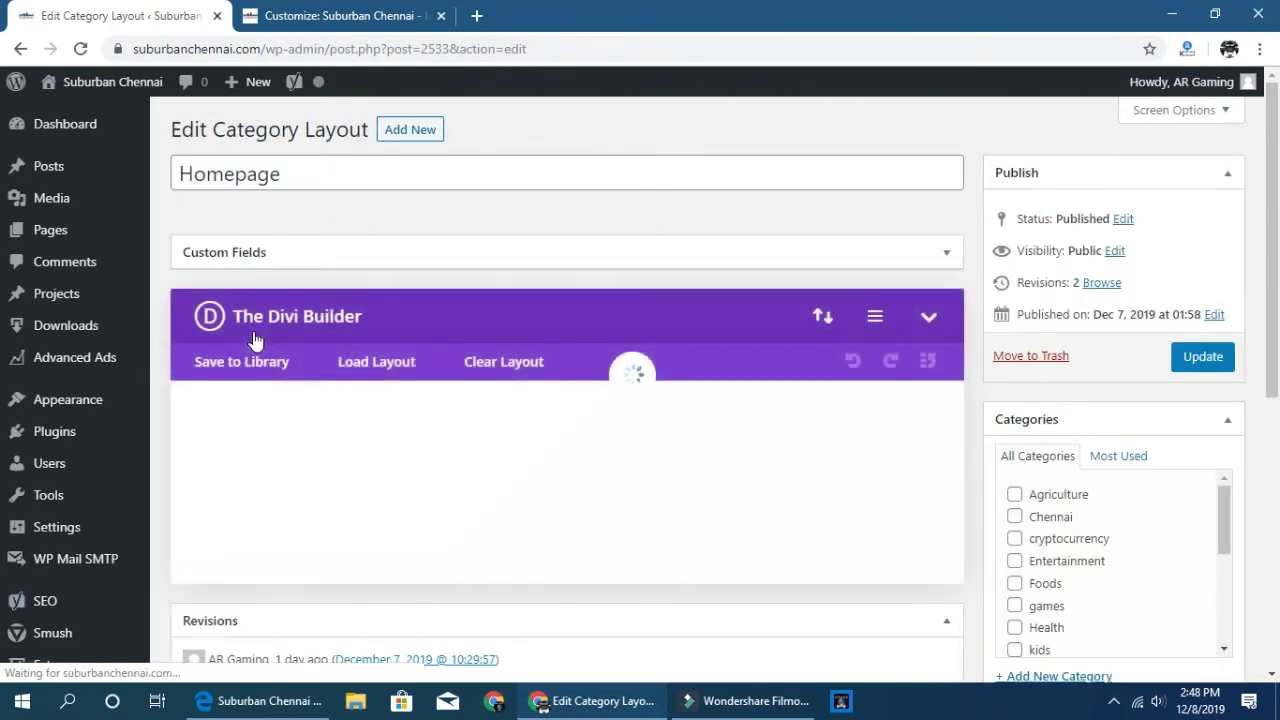
pyautogui.scroll(-1, 414, 372)
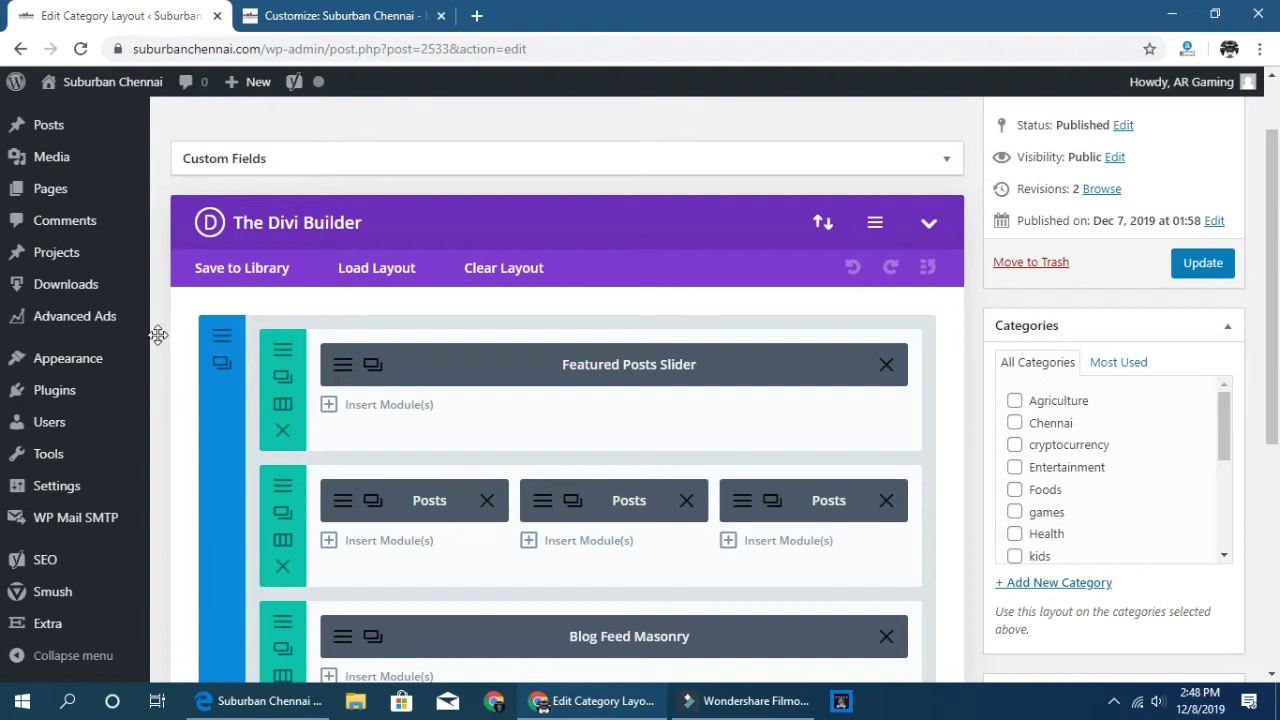
pyautogui.press('F11')
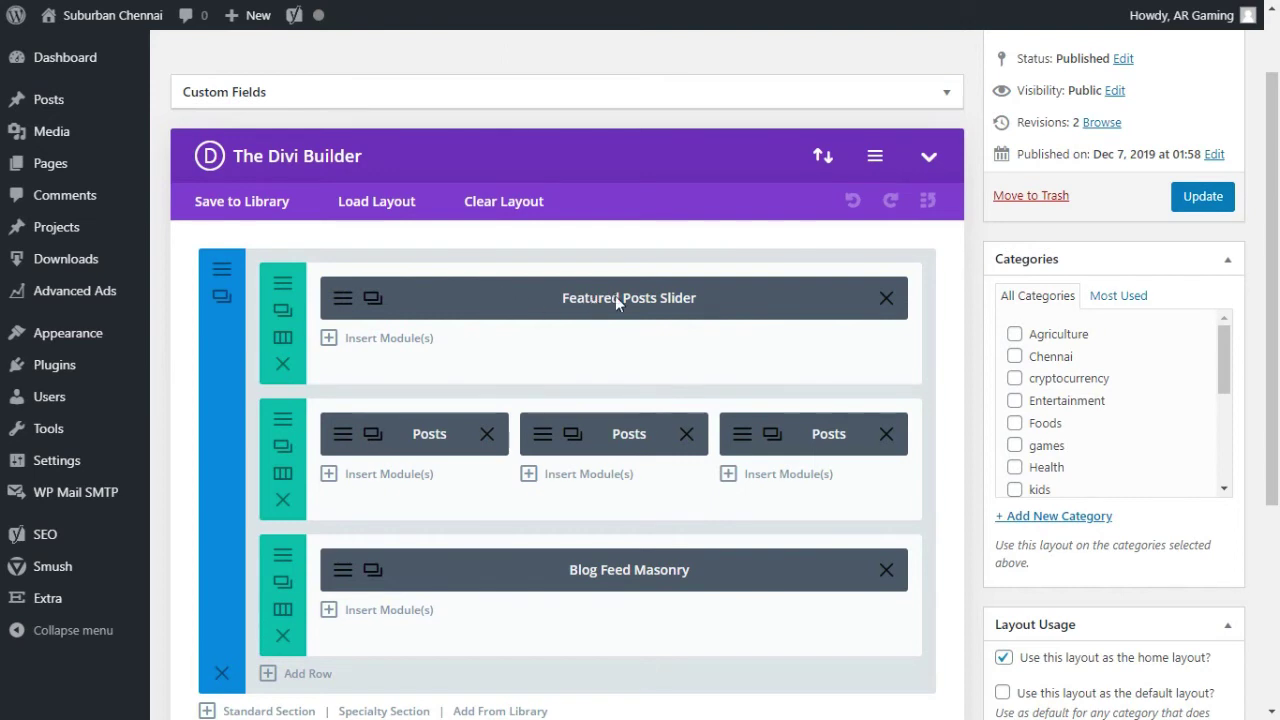
# Include the Foods category in the Featured Posts Slider module, glance at its design settings and save the module.
pyautogui.click(340, 304)
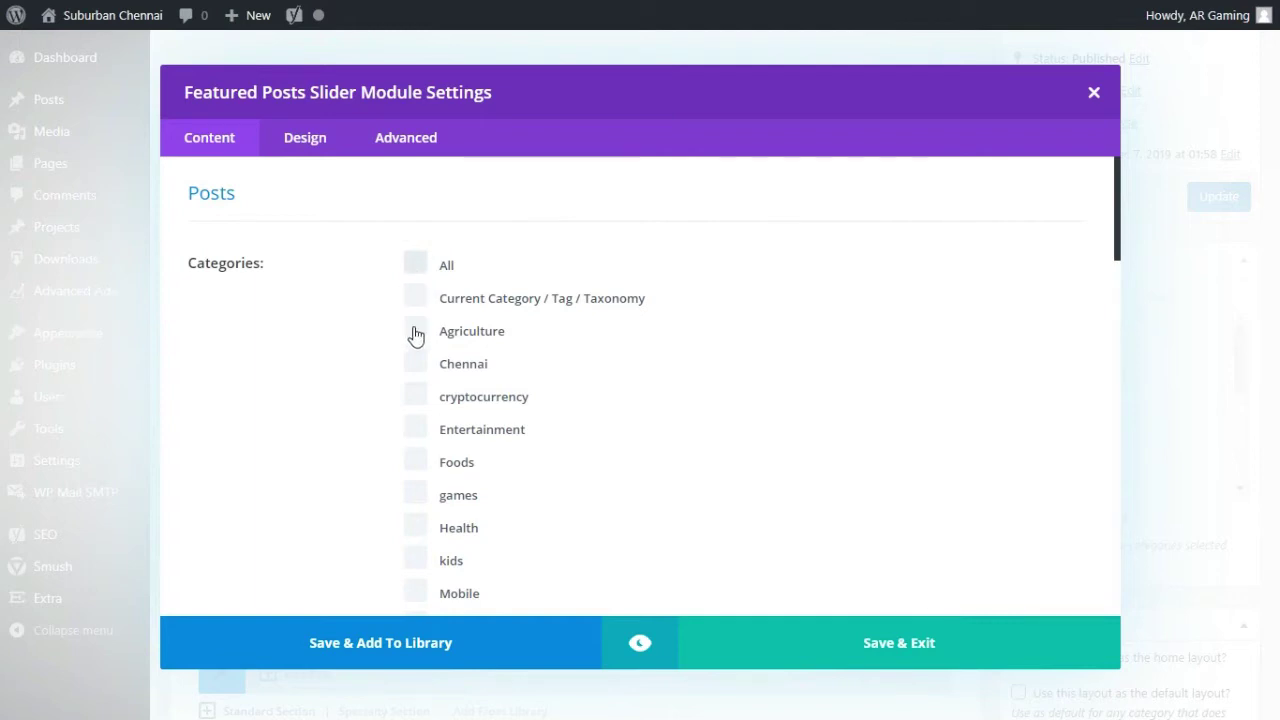
pyautogui.click(418, 464)
pyautogui.click(316, 148)
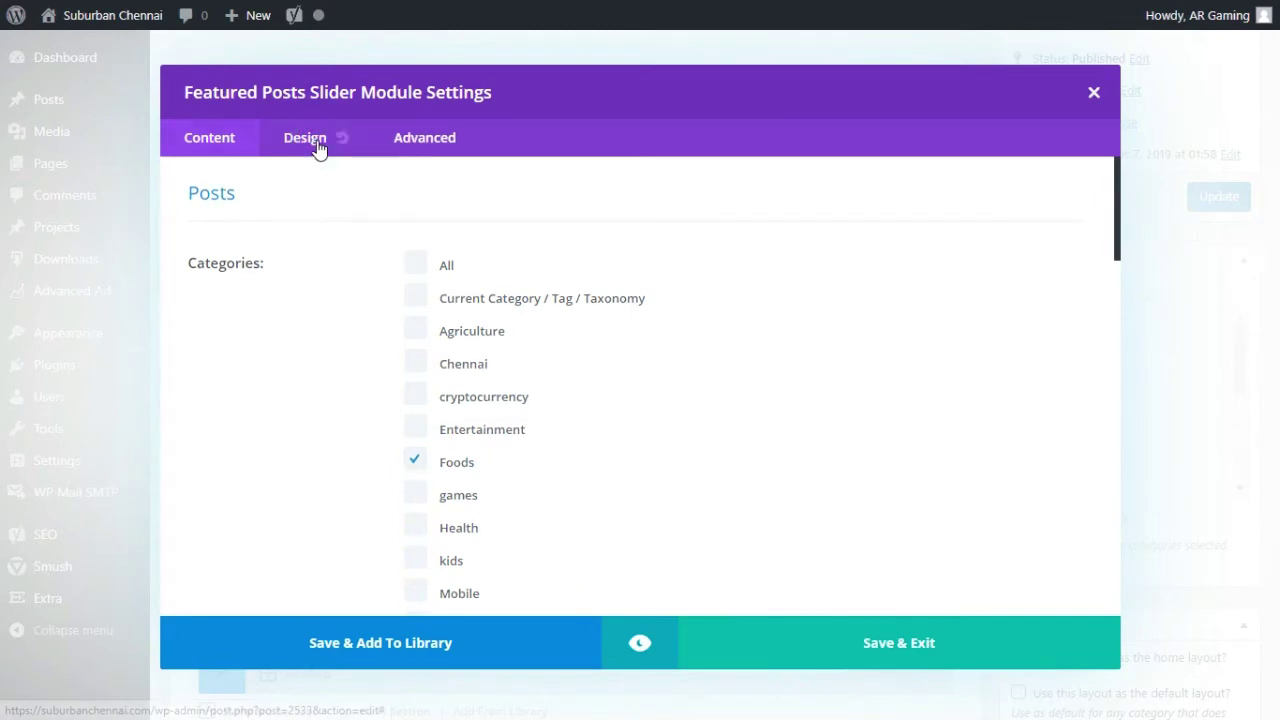
pyautogui.click(206, 143)
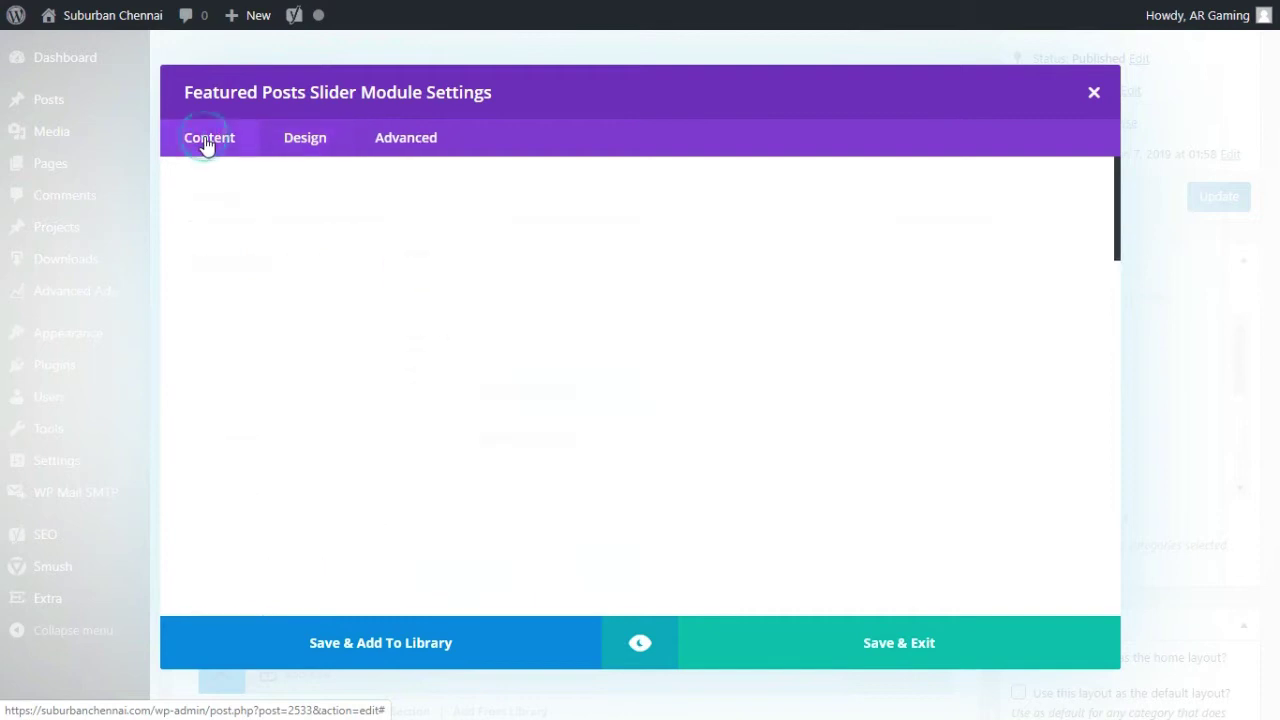
pyautogui.click(916, 648)
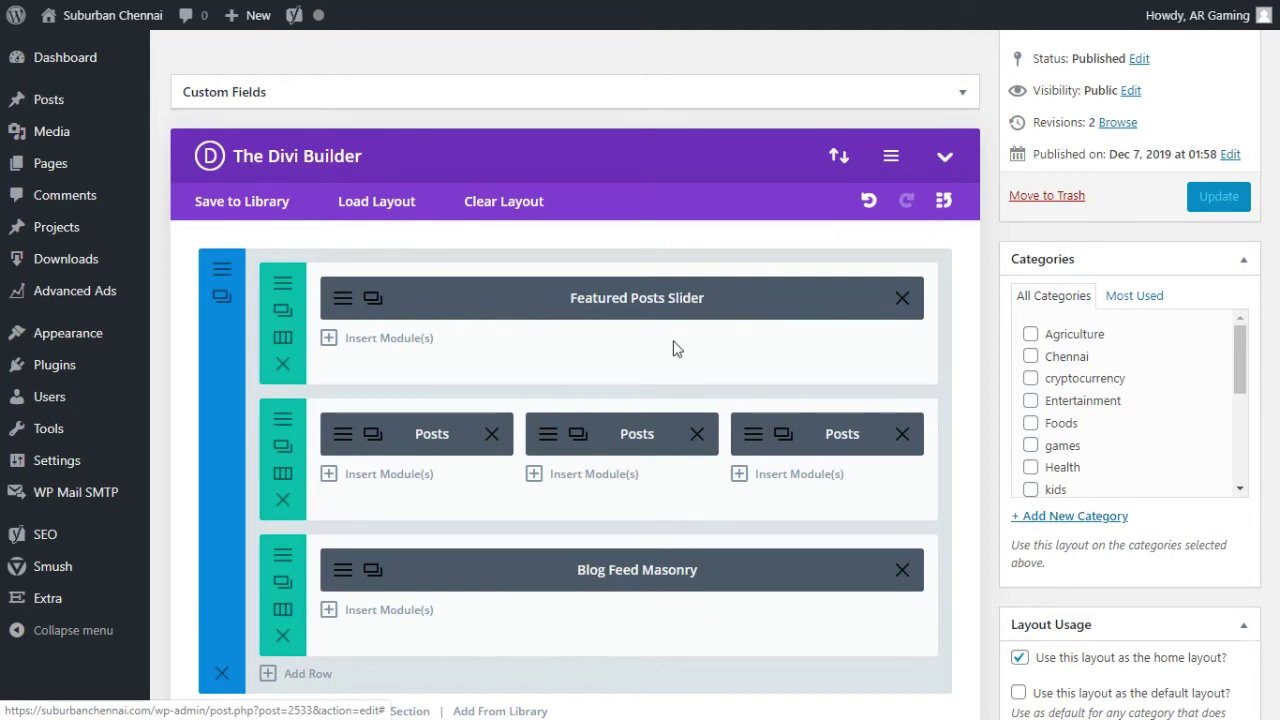
# In the Customizer's homepage settings, choose Homepage as the Extra Category Layout for the front page.
pyautogui.scroll(1, 330, 200)
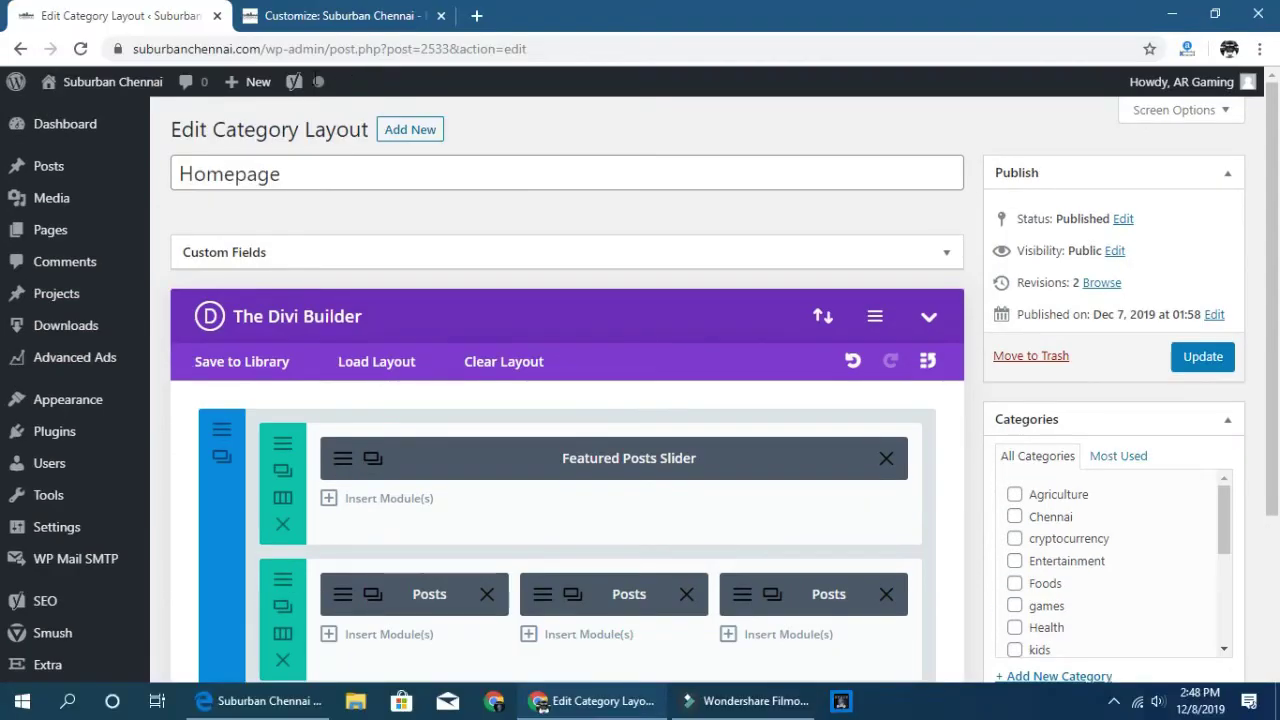
pyautogui.click(286, 22)
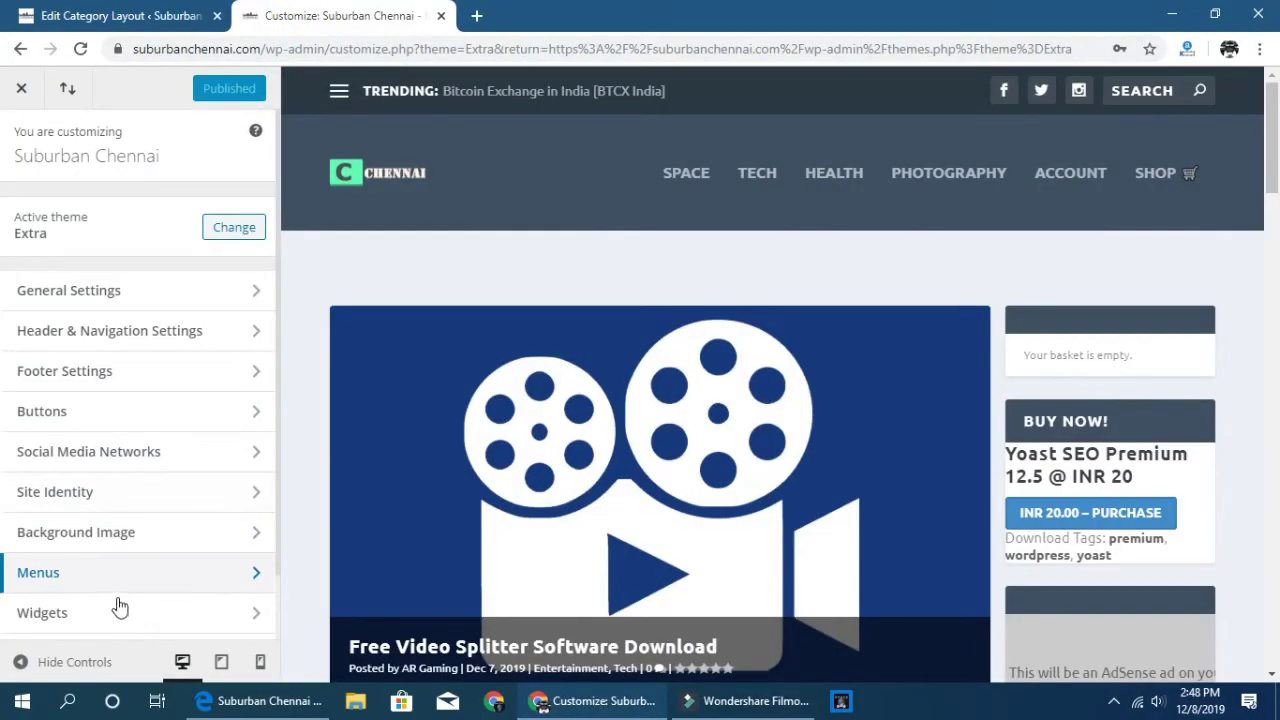
pyautogui.scroll(-1, 117, 606)
pyautogui.click(119, 589)
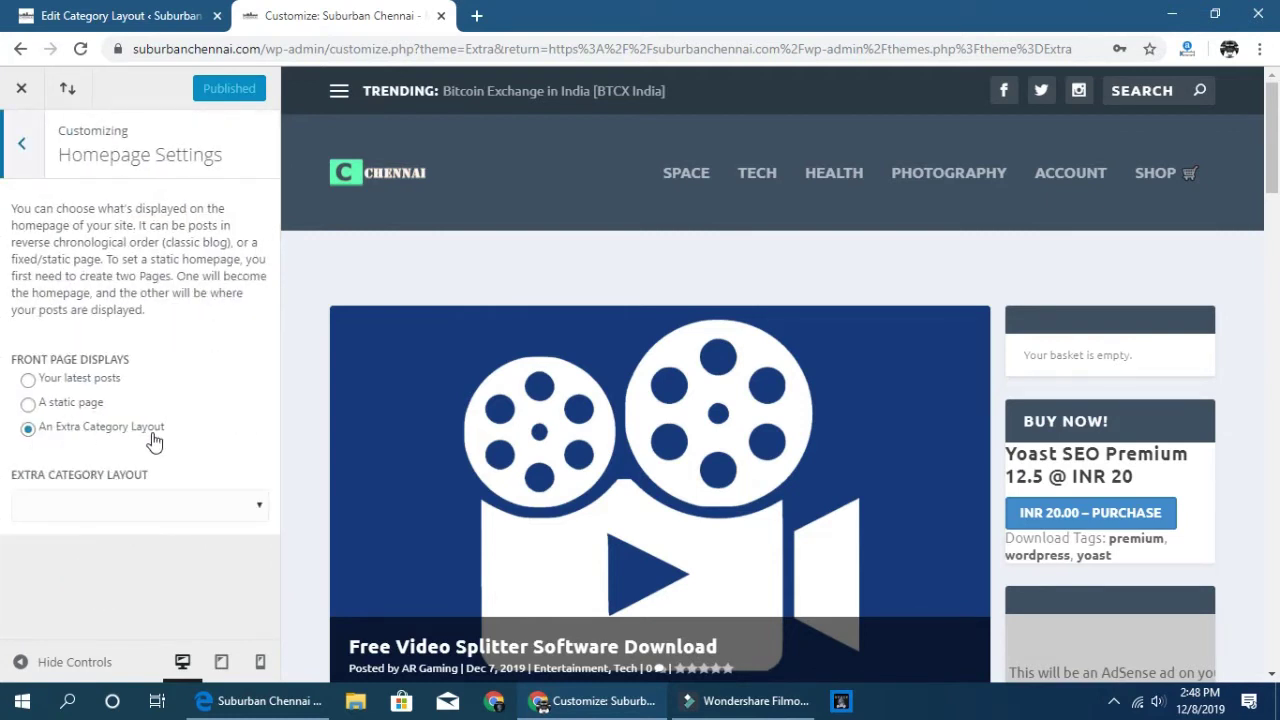
pyautogui.click(169, 508)
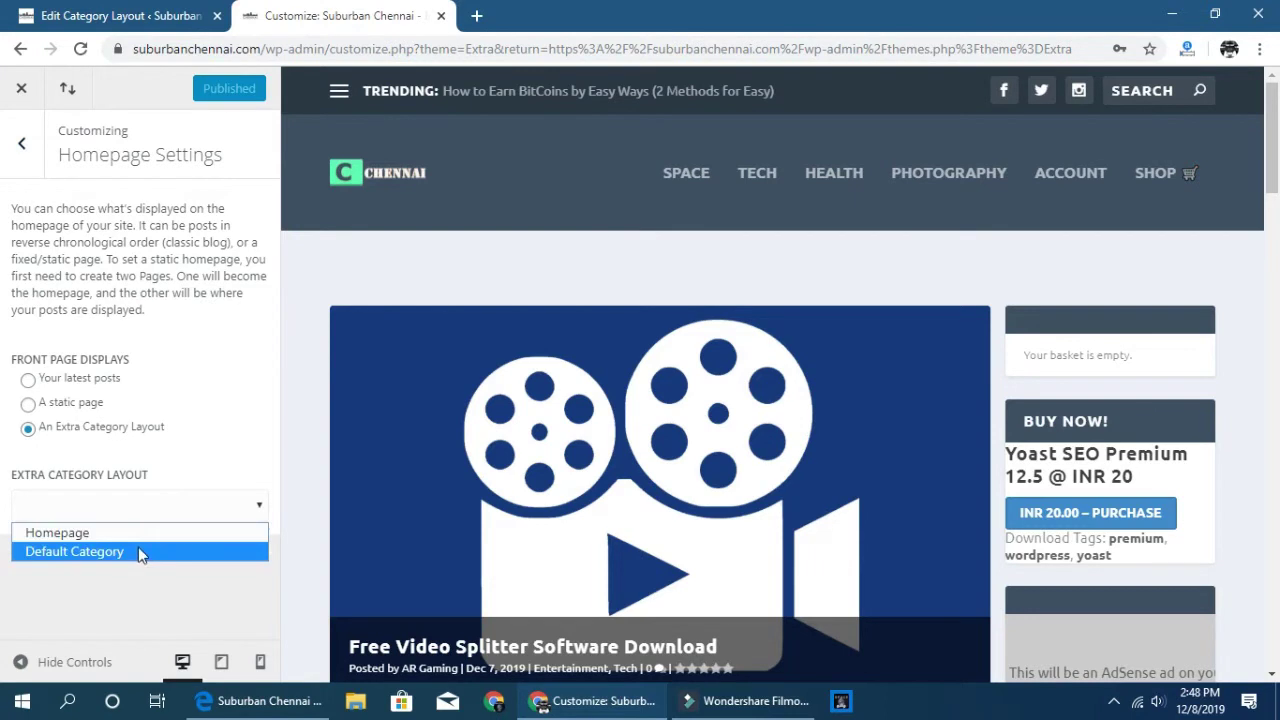
pyautogui.click(146, 533)
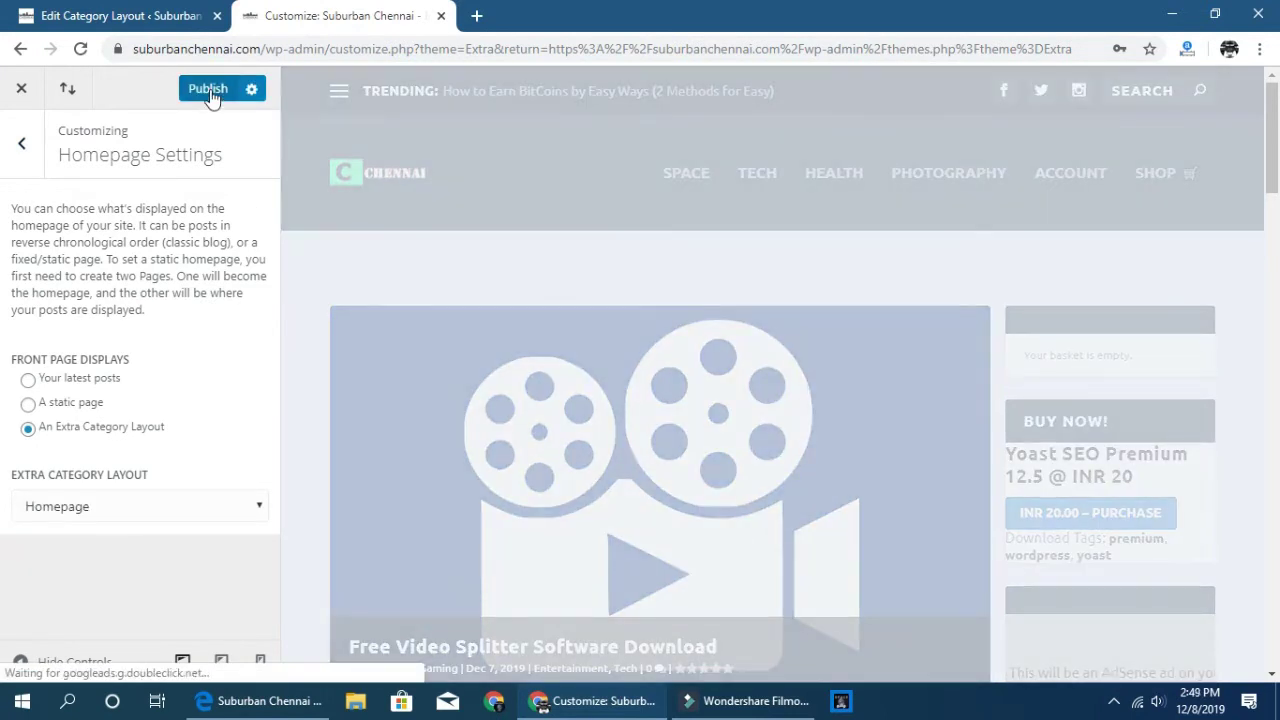
# Look through the front page preview and publish the Customizer changes.
pyautogui.scroll(-1, 555, 377)
pyautogui.scroll(-6, 555, 377)
pyautogui.scroll(4, 577, 250)
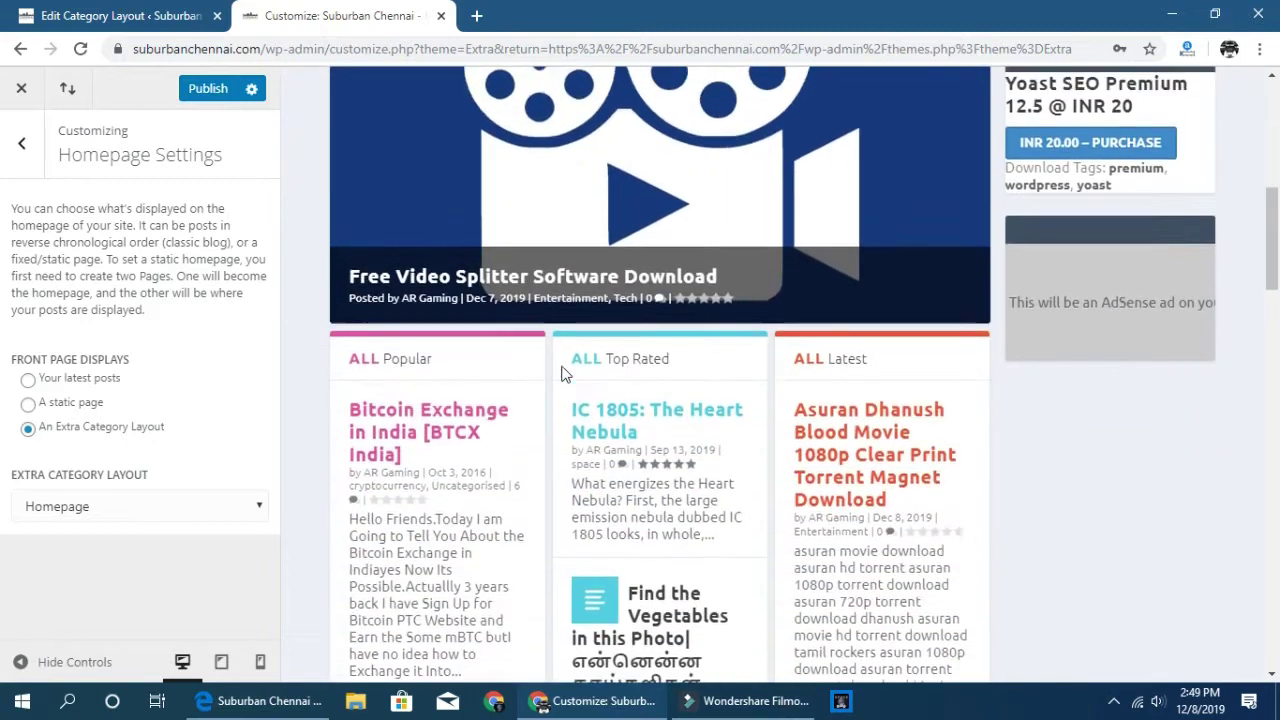
pyautogui.click(232, 92)
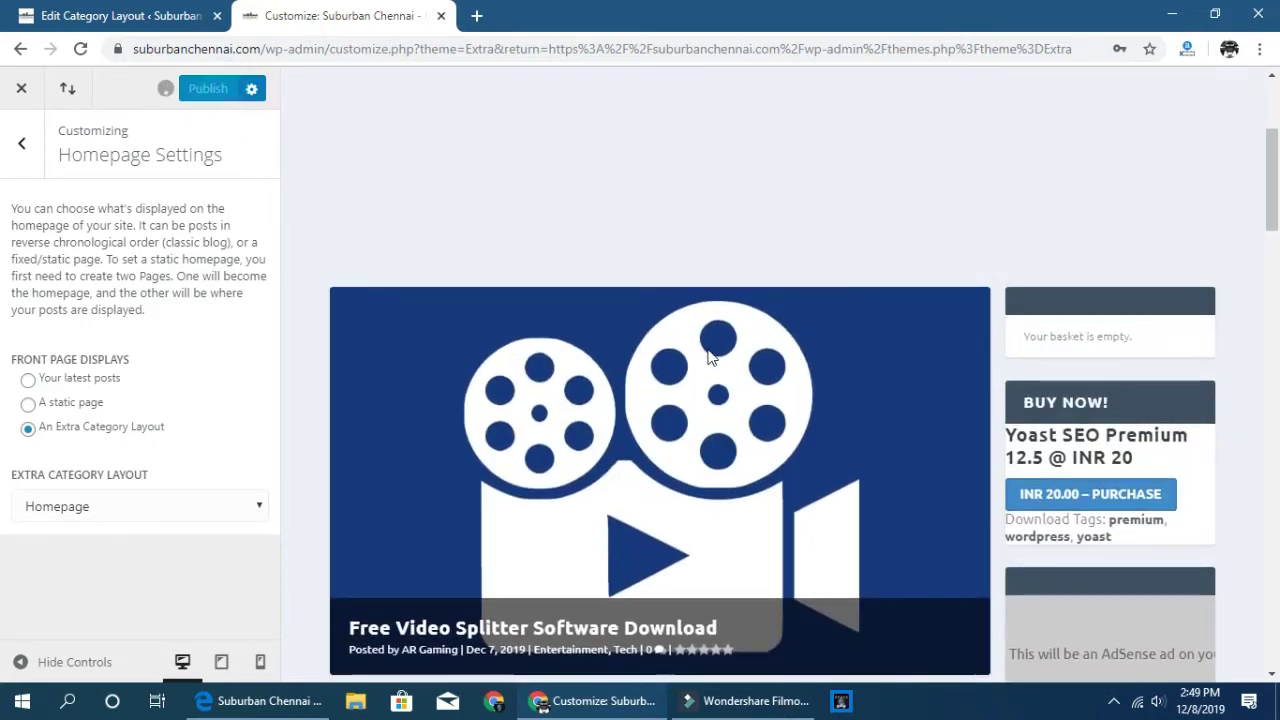
pyautogui.scroll(-3, 703, 420)
pyautogui.scroll(-3, 740, 358)
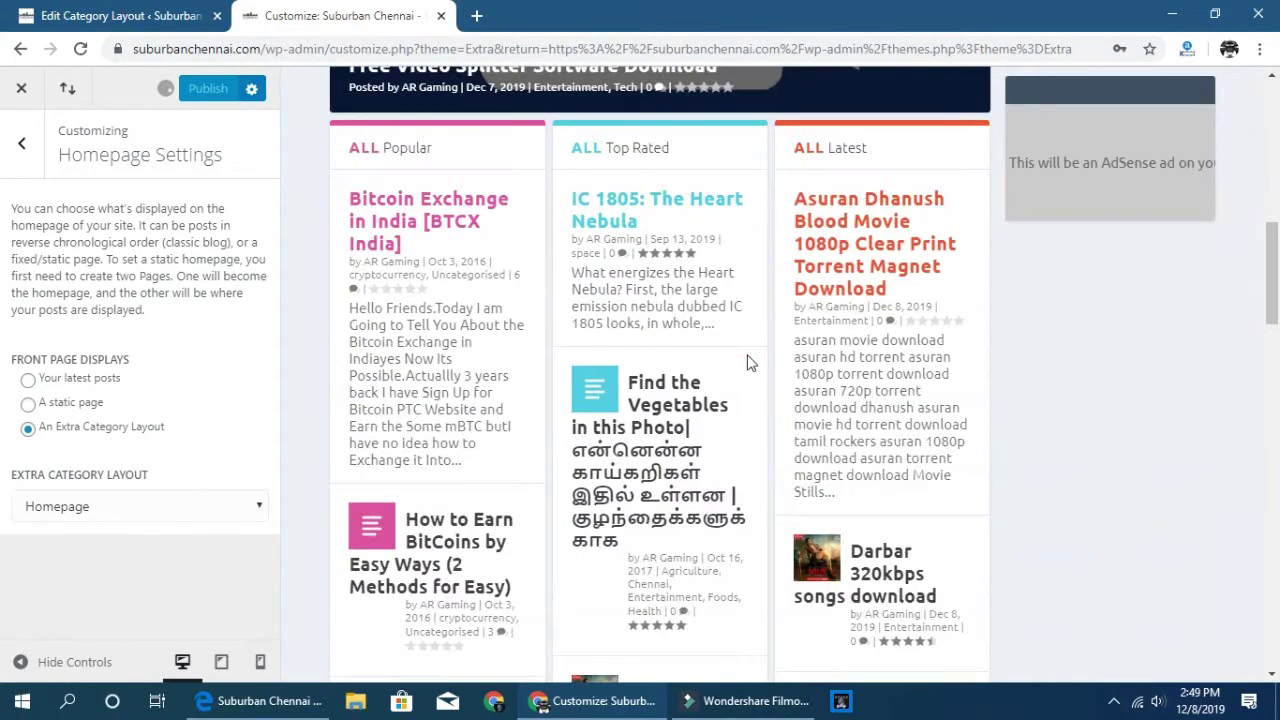
# Glance at the live home page in Edge and return to the Homepage category layout editor in Chrome.
pyautogui.hotkey('alt', 'Tab')
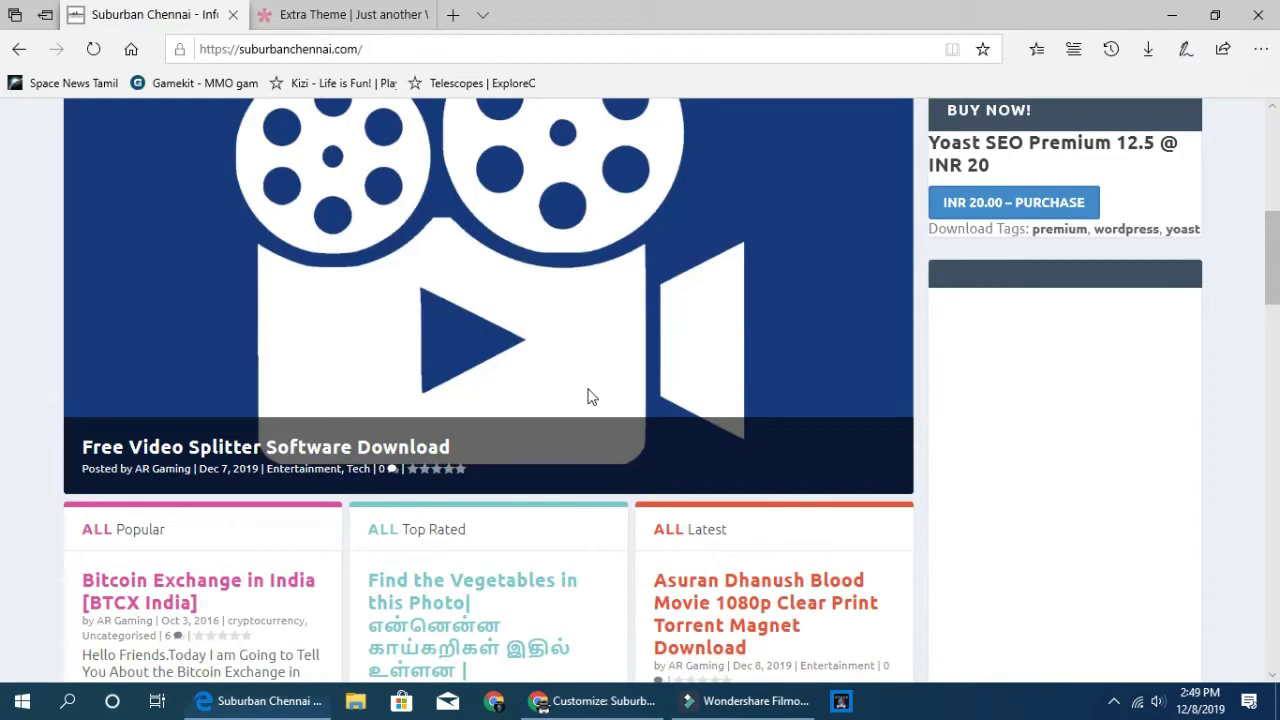
pyautogui.hotkey('alt', 'Tab')
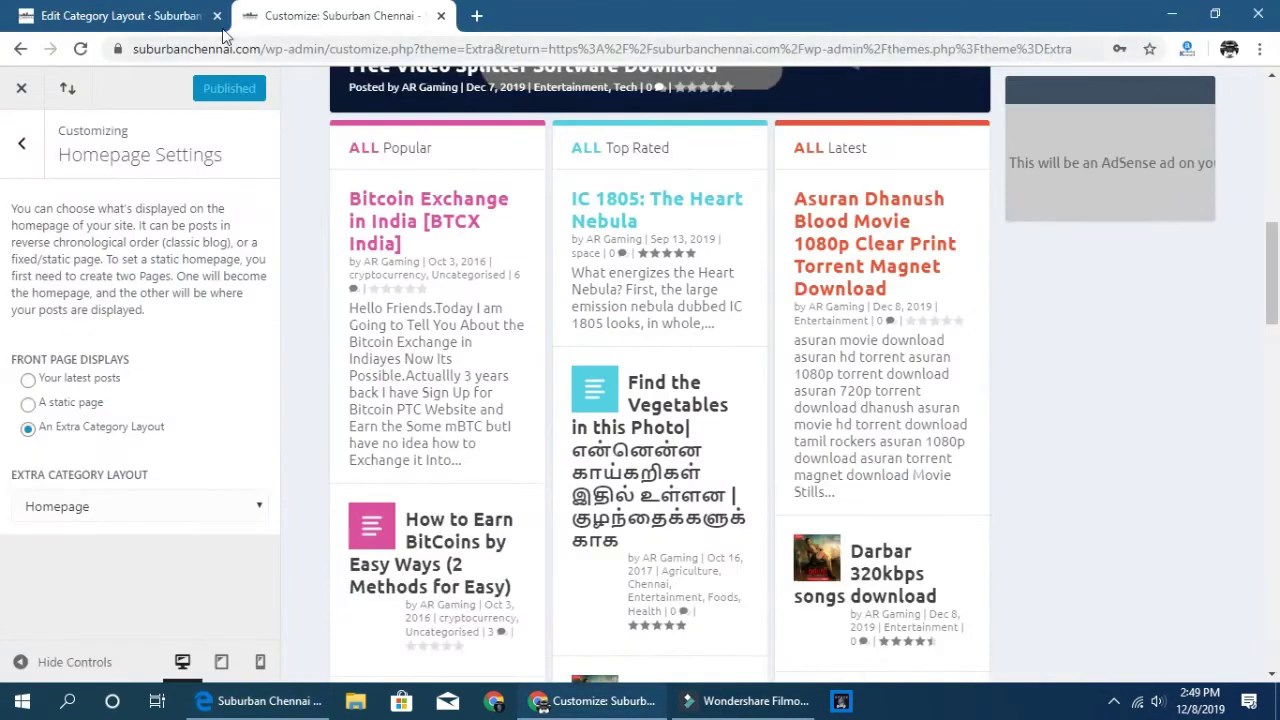
pyautogui.click(150, 16)
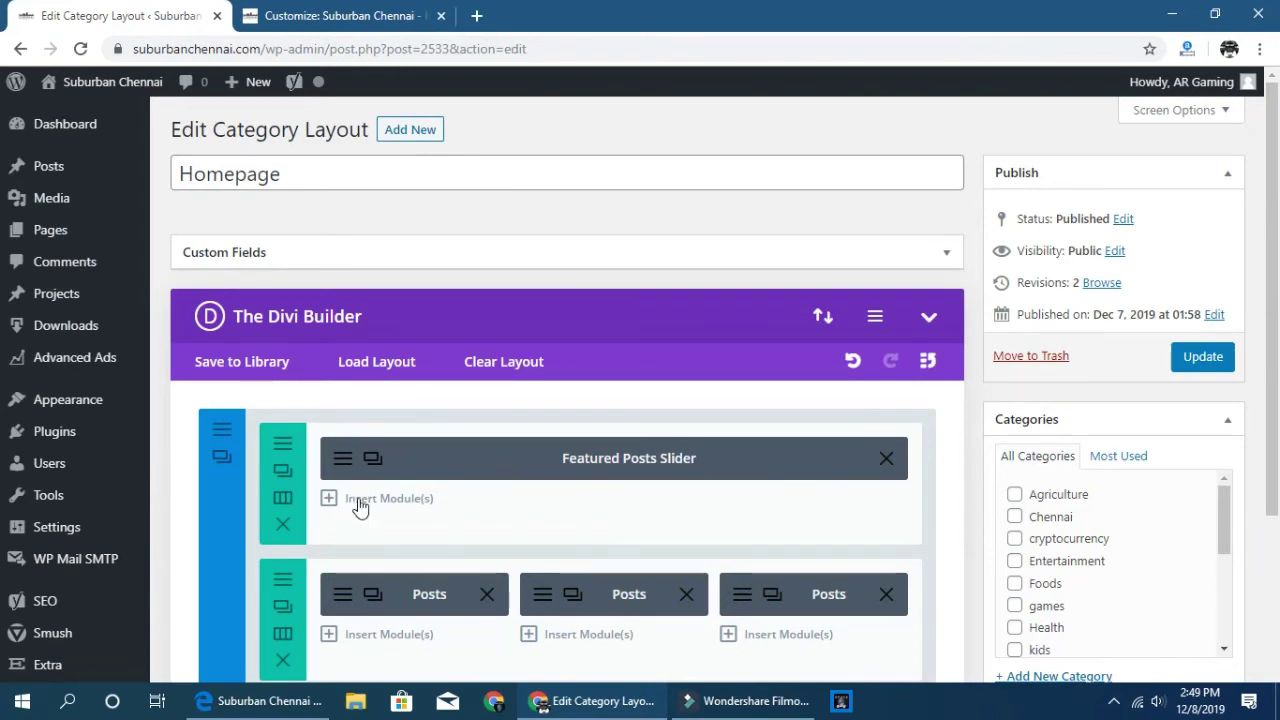
# Restrict the first of the three Posts modules to the cryptocurrency category instead of All and save it.
pyautogui.scroll(-1, 360, 508)
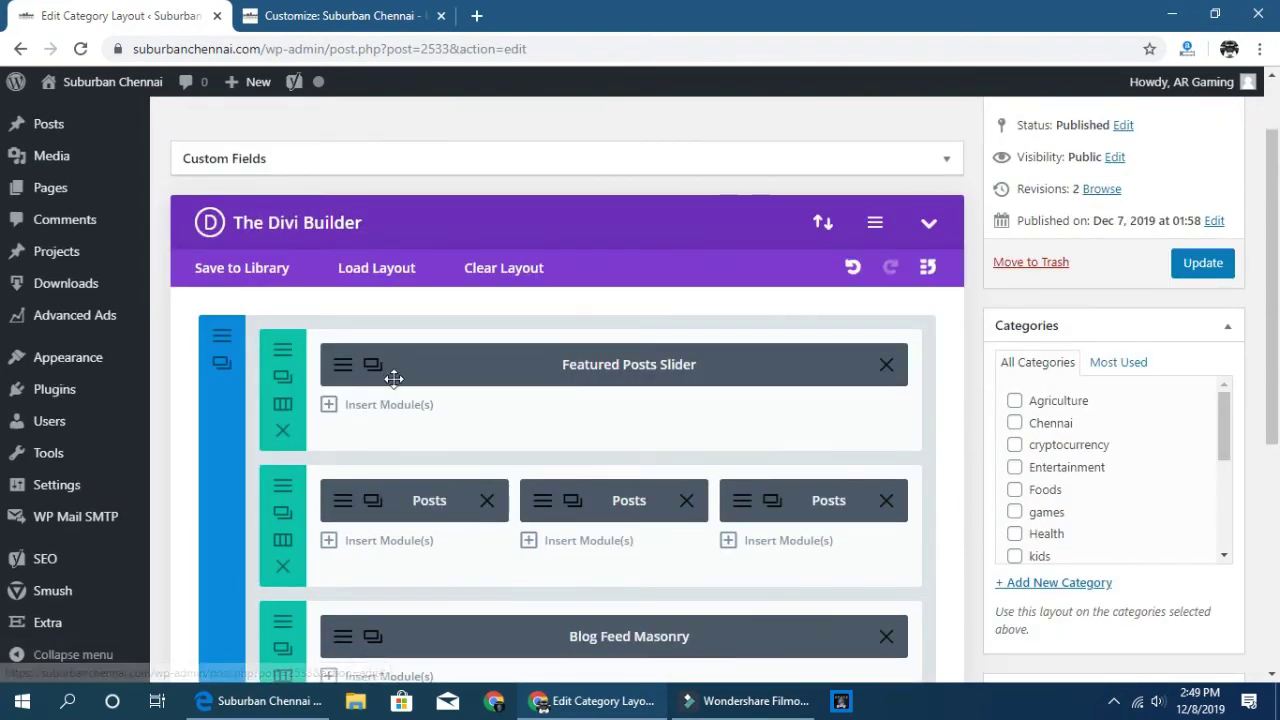
pyautogui.click(338, 510)
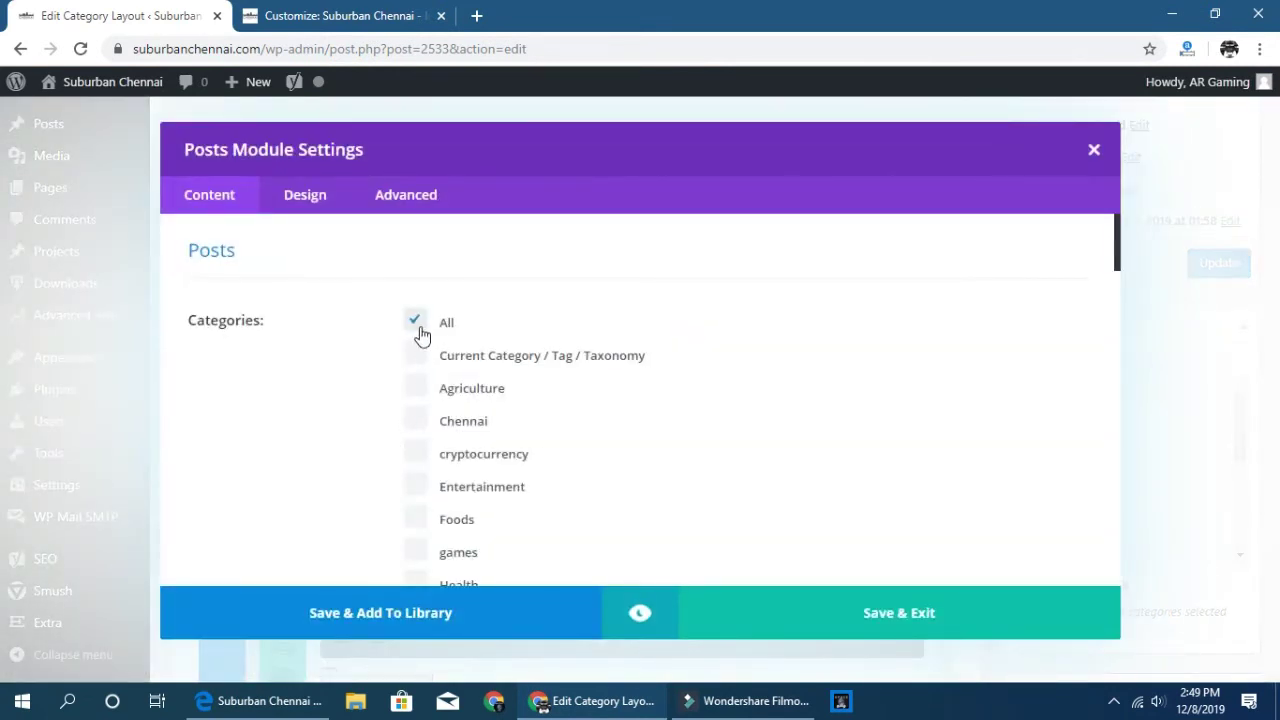
pyautogui.click(418, 324)
pyautogui.click(418, 452)
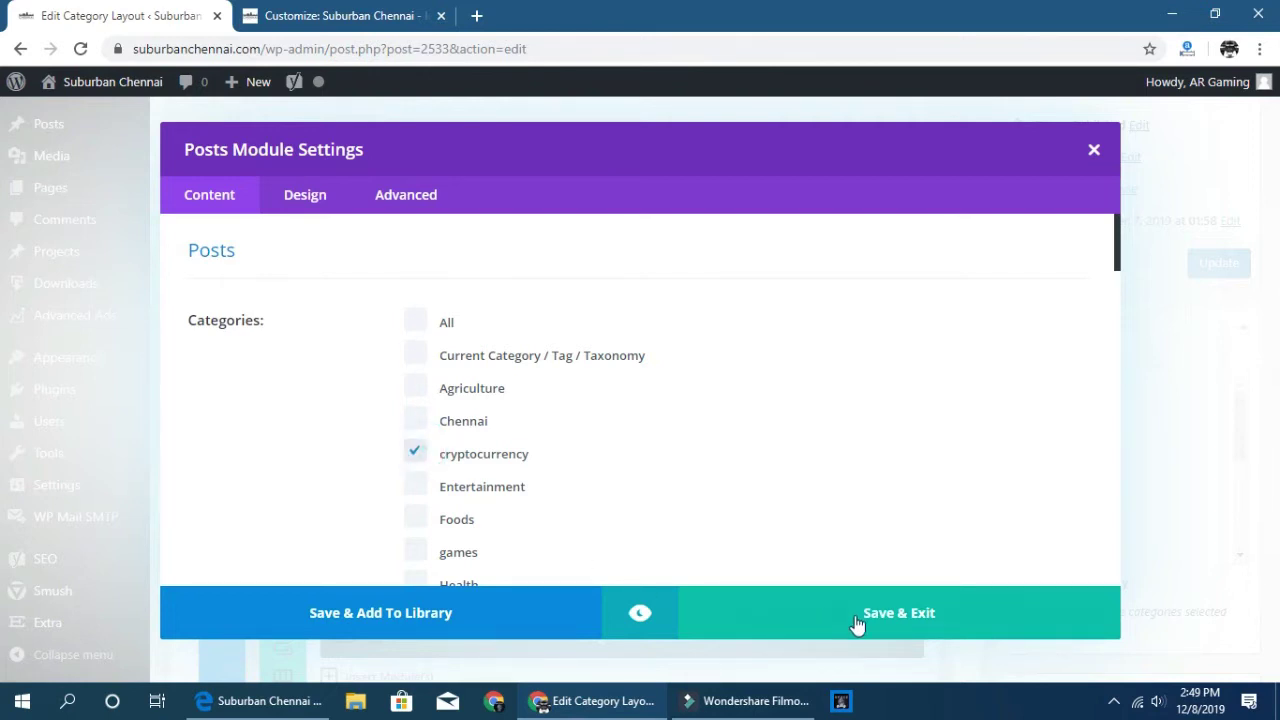
pyautogui.click(926, 630)
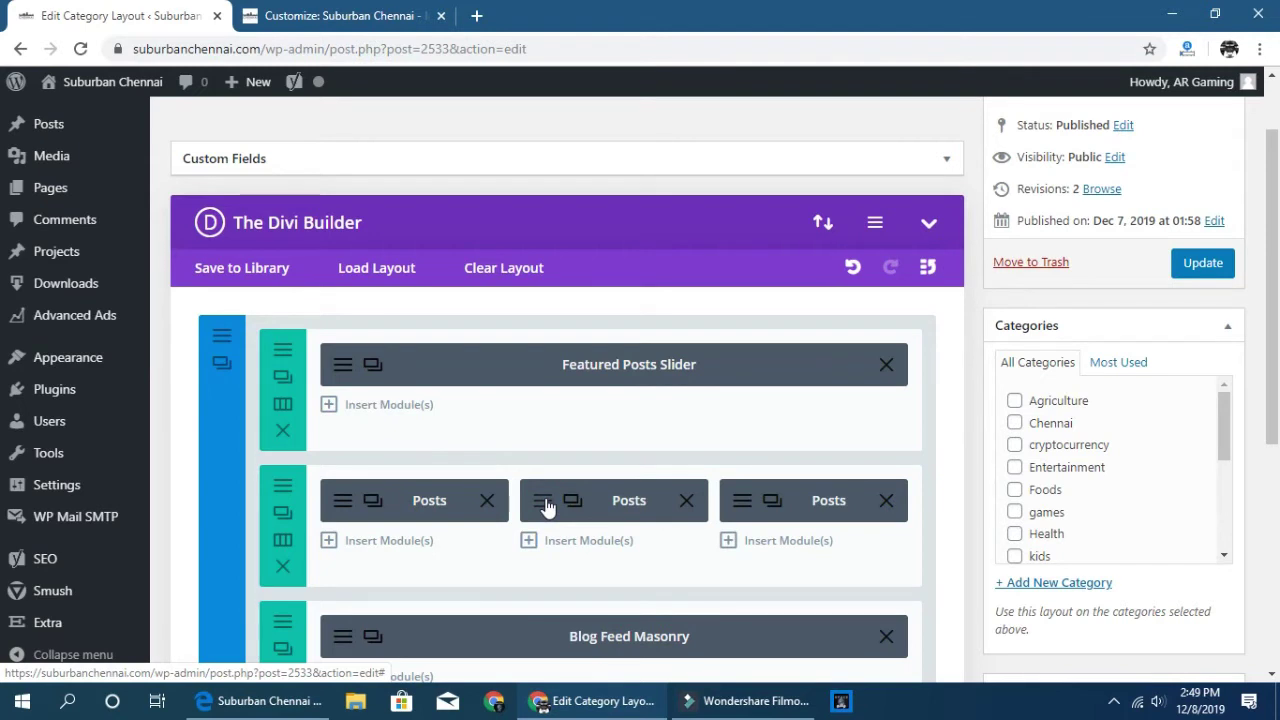
# Restrict the middle Posts module to the Entertainment category instead of All and save it.
pyautogui.click(546, 506)
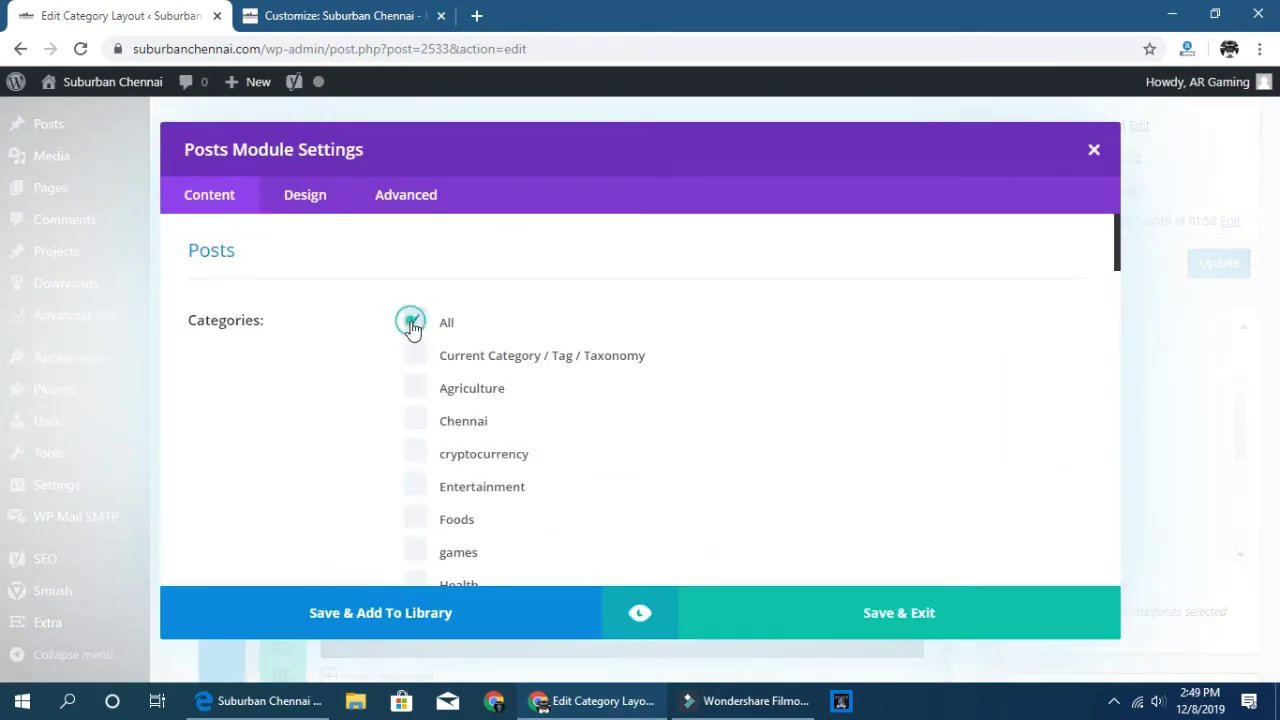
pyautogui.click(494, 515)
pyautogui.click(866, 626)
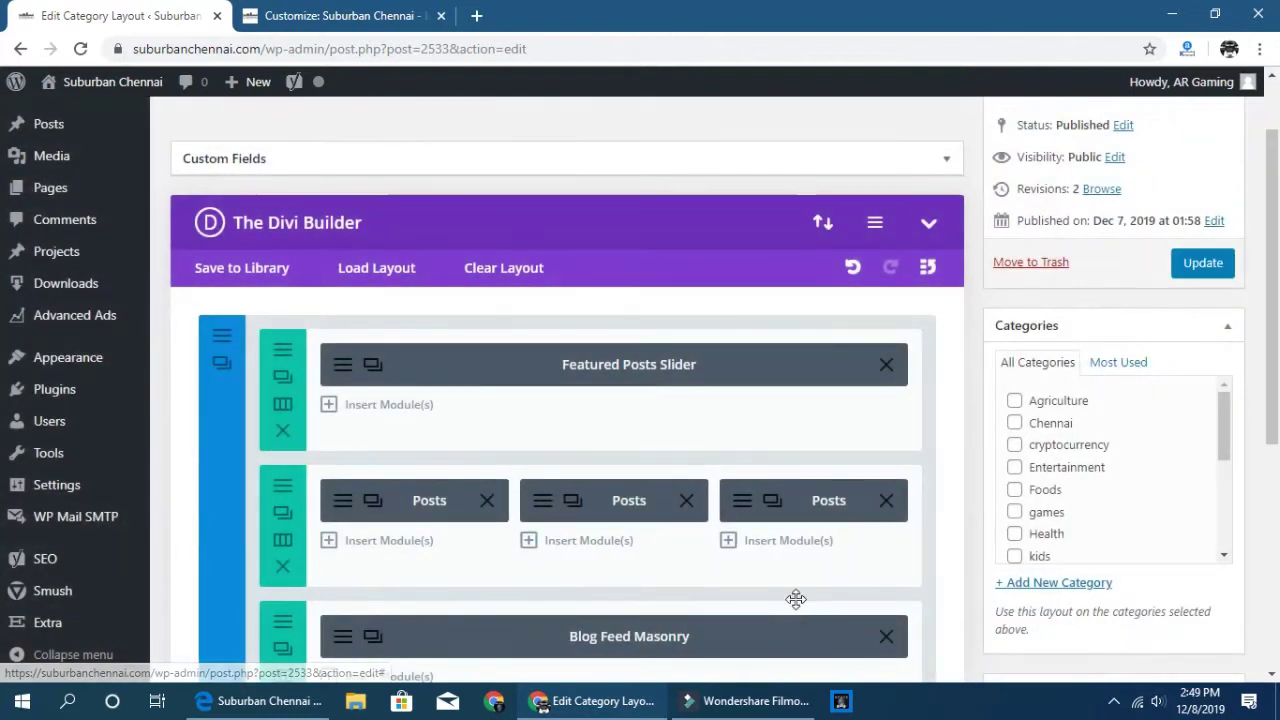
# Restrict the third Posts module to the Chennai category instead of All and save it.
pyautogui.click(744, 508)
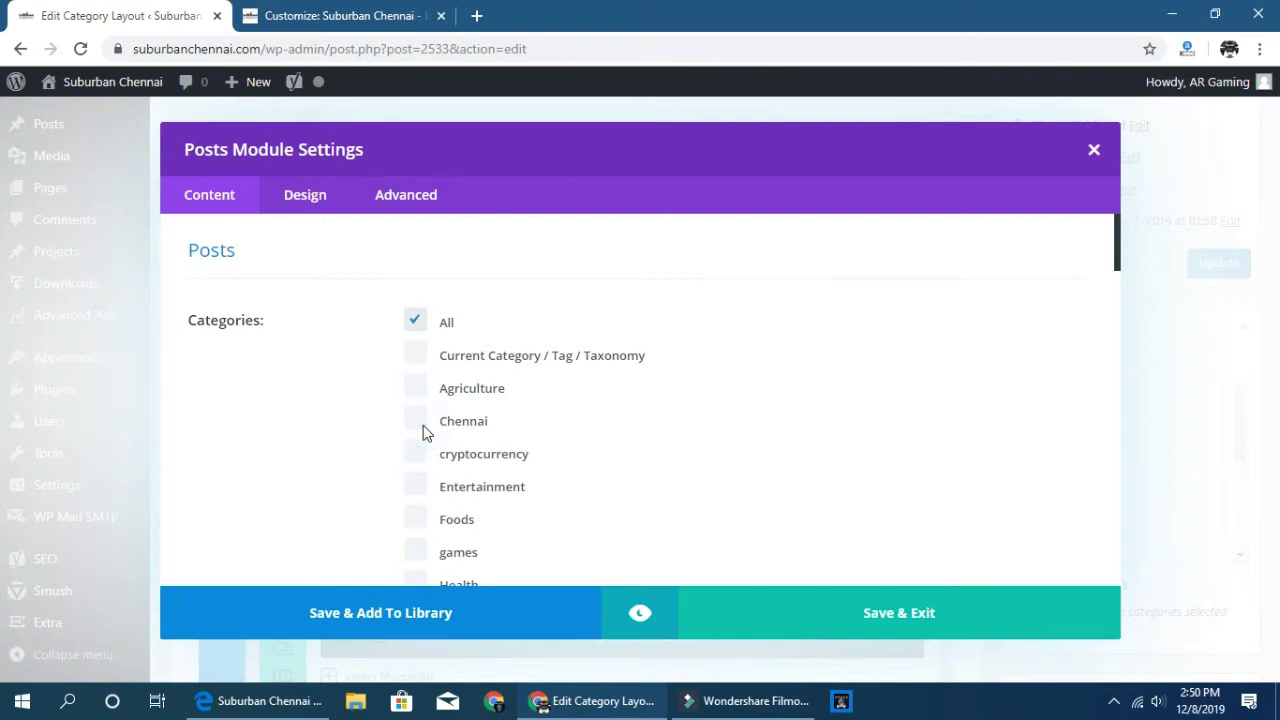
pyautogui.click(416, 327)
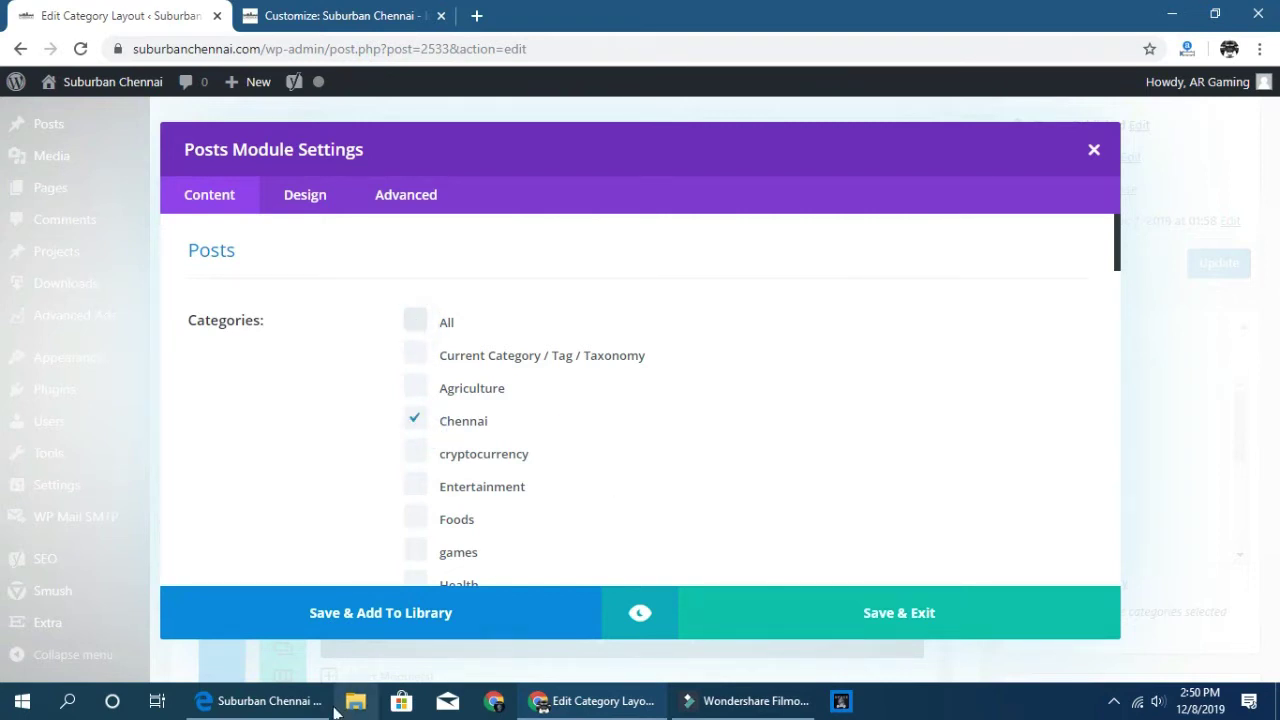
pyautogui.click(940, 621)
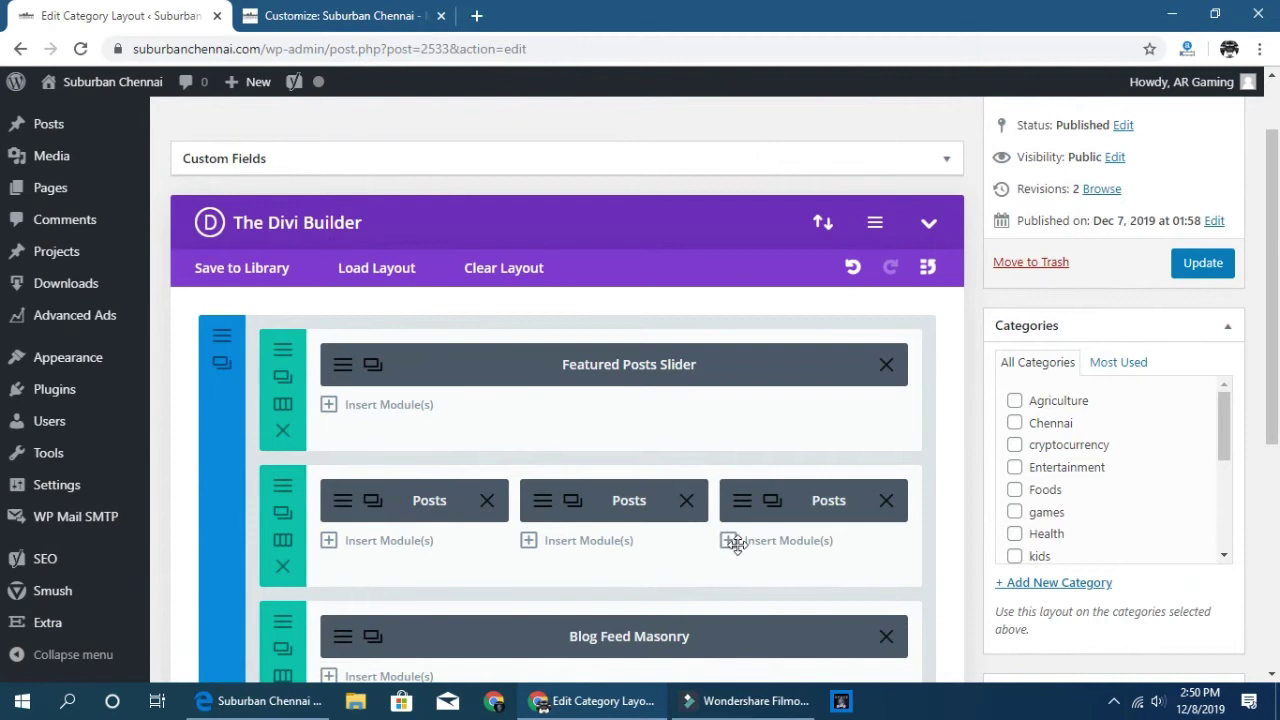
# Review the Featured Posts Slider module's category selection and posts limit, and close its settings.
pyautogui.click(346, 368)
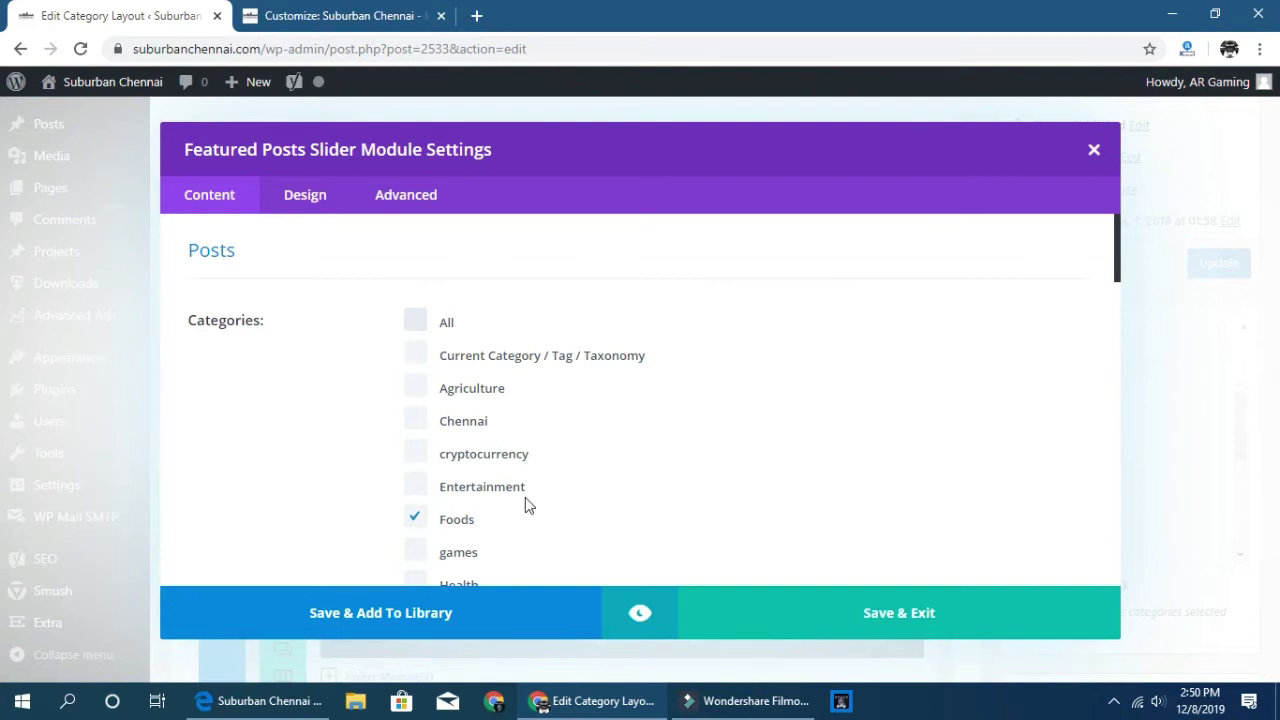
pyautogui.scroll(-3, 526, 500)
pyautogui.scroll(2, 525, 505)
pyautogui.scroll(-2, 525, 505)
pyautogui.scroll(-1, 705, 575)
pyautogui.scroll(-2, 700, 572)
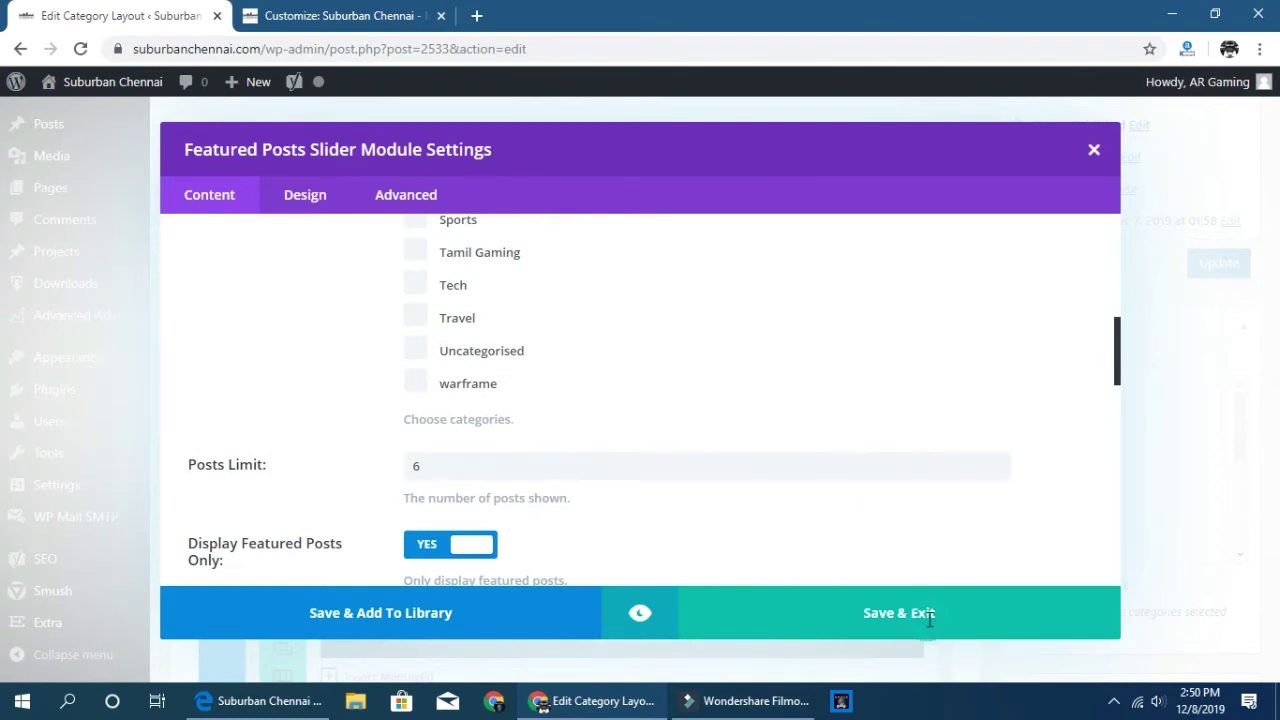
pyautogui.click(899, 613)
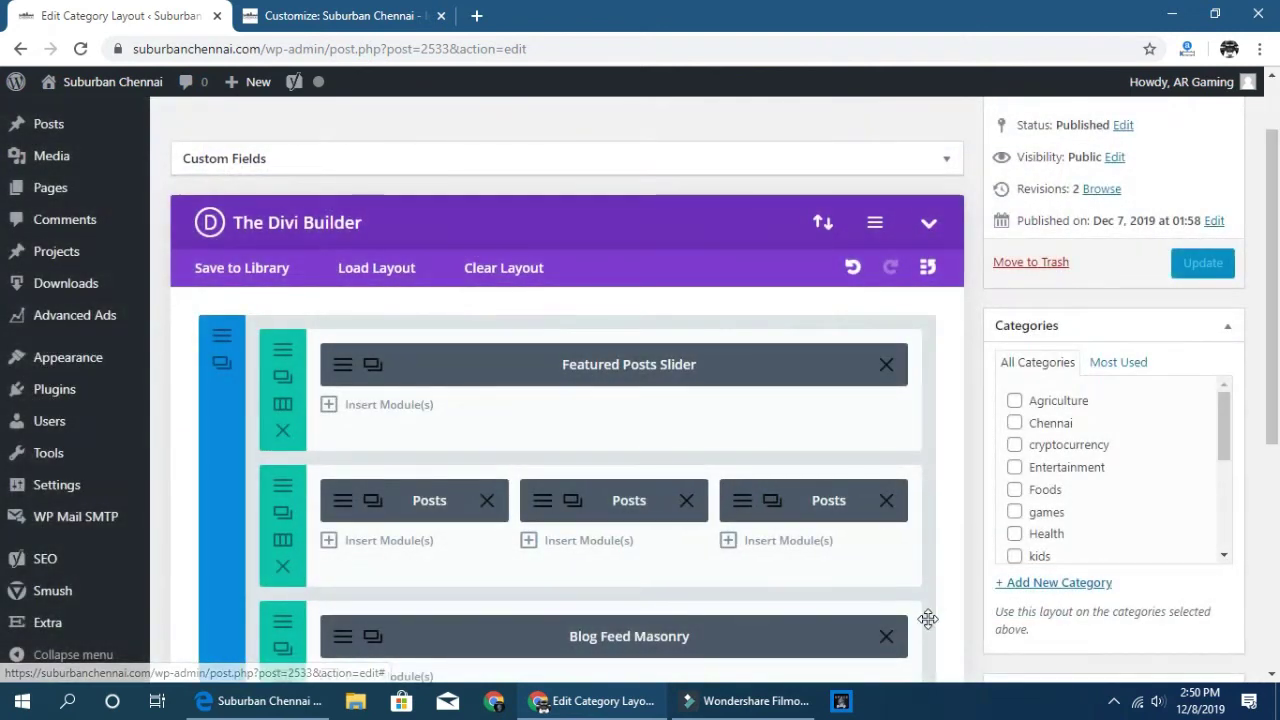
# Turn off Display Featured Posts Only in the Featured Posts Slider module, save it and update the Homepage layout.
pyautogui.click(351, 364)
pyautogui.scroll(-10, 390, 435)
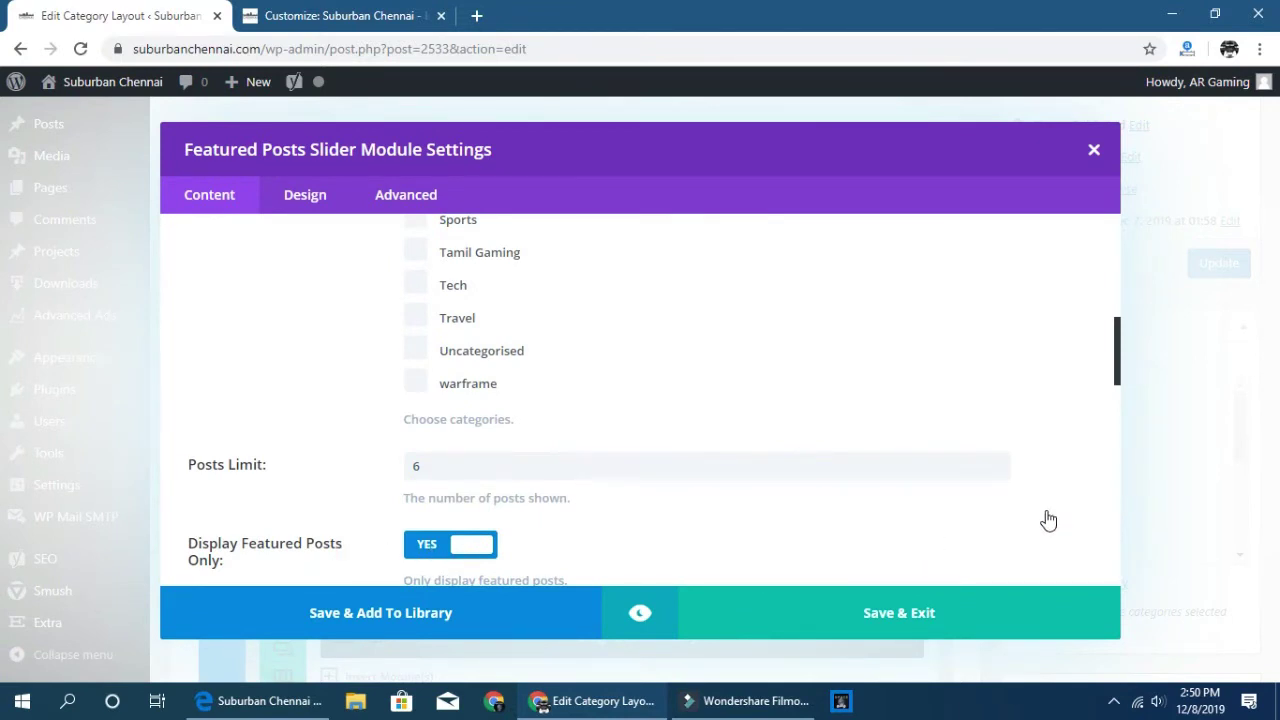
pyautogui.scroll(-3, 1048, 520)
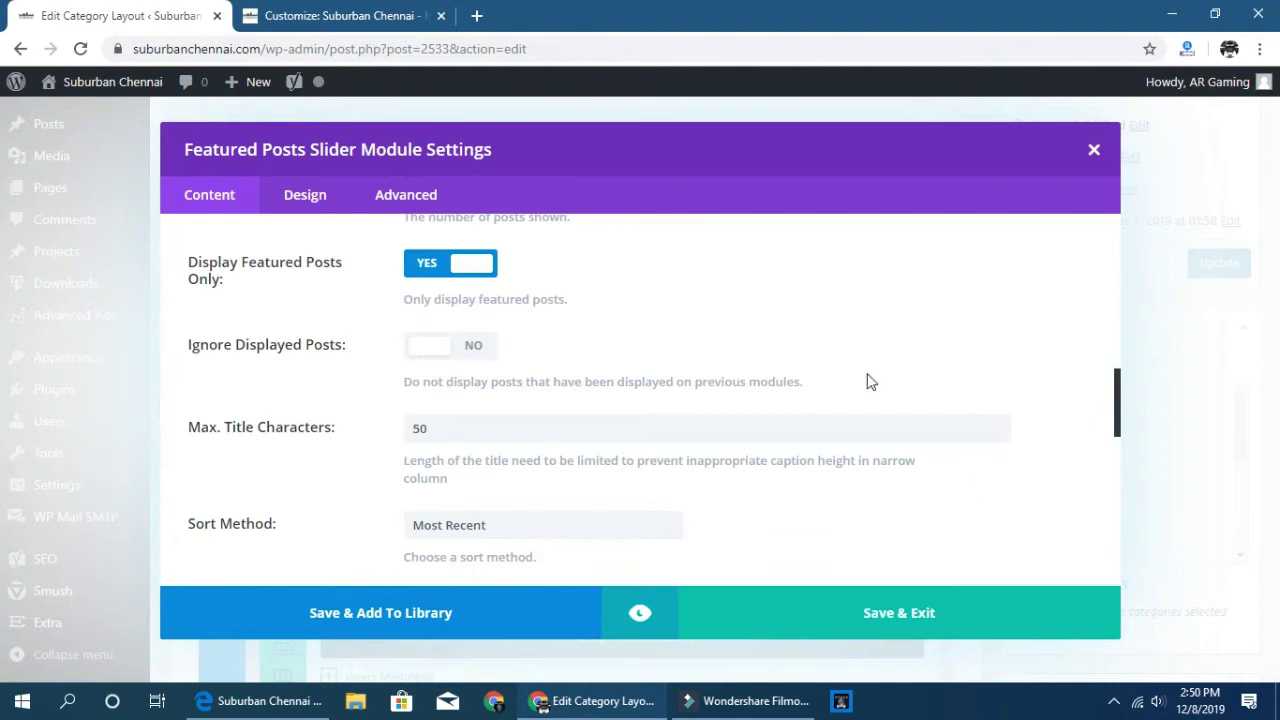
pyautogui.click(441, 266)
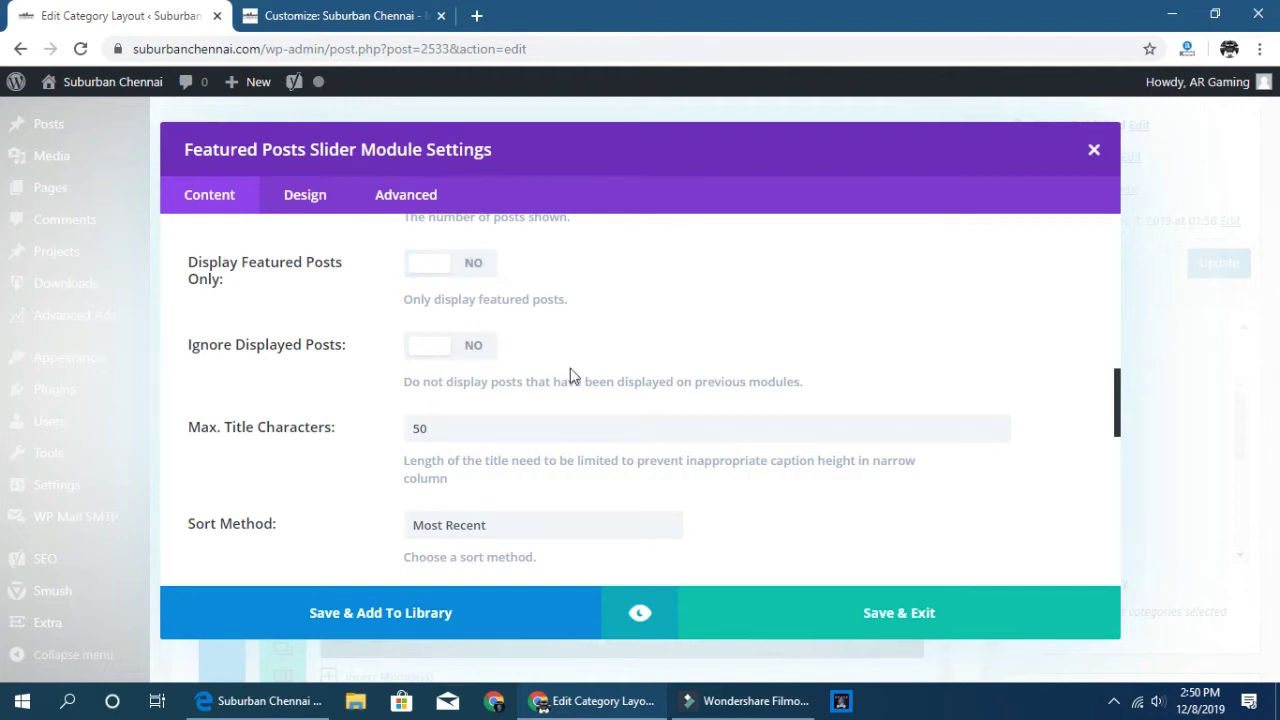
pyautogui.click(880, 612)
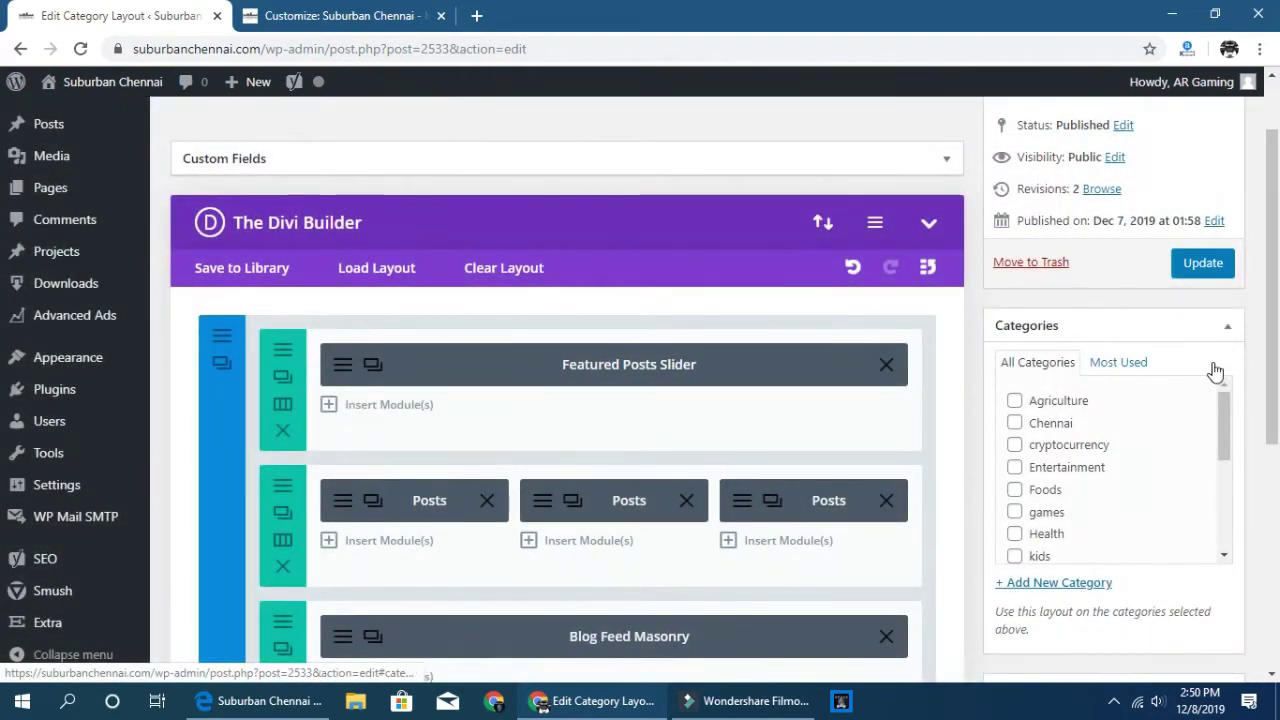
pyautogui.click(1203, 263)
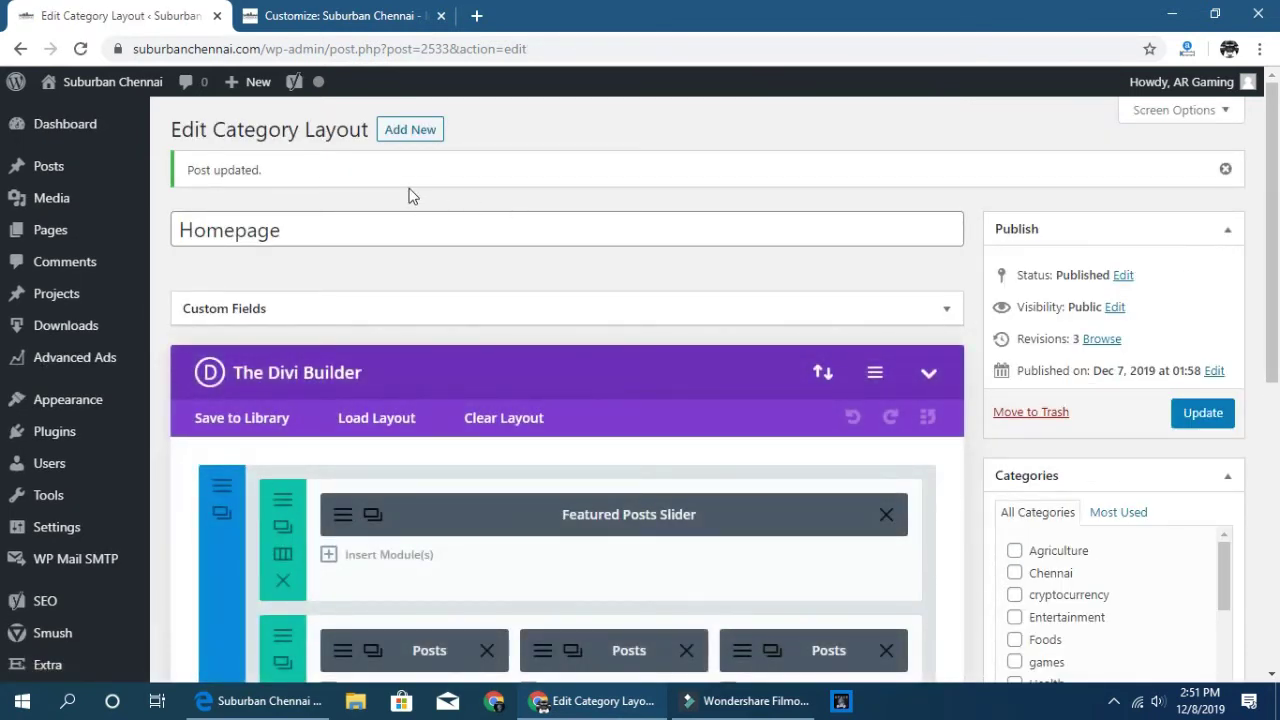
# Switch to Edge, reload the live Suburban Chennai home page and check the menu beside the trending headline.
pyautogui.click(256, 704)
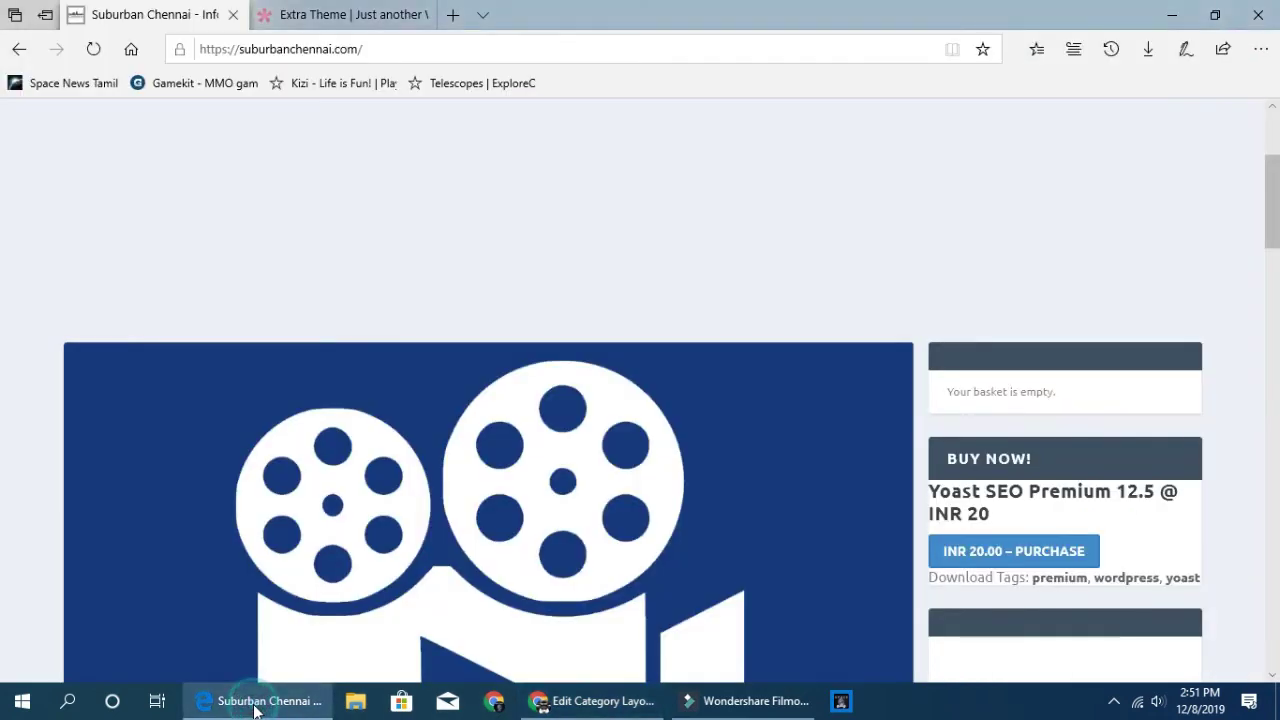
pyautogui.press('F5')
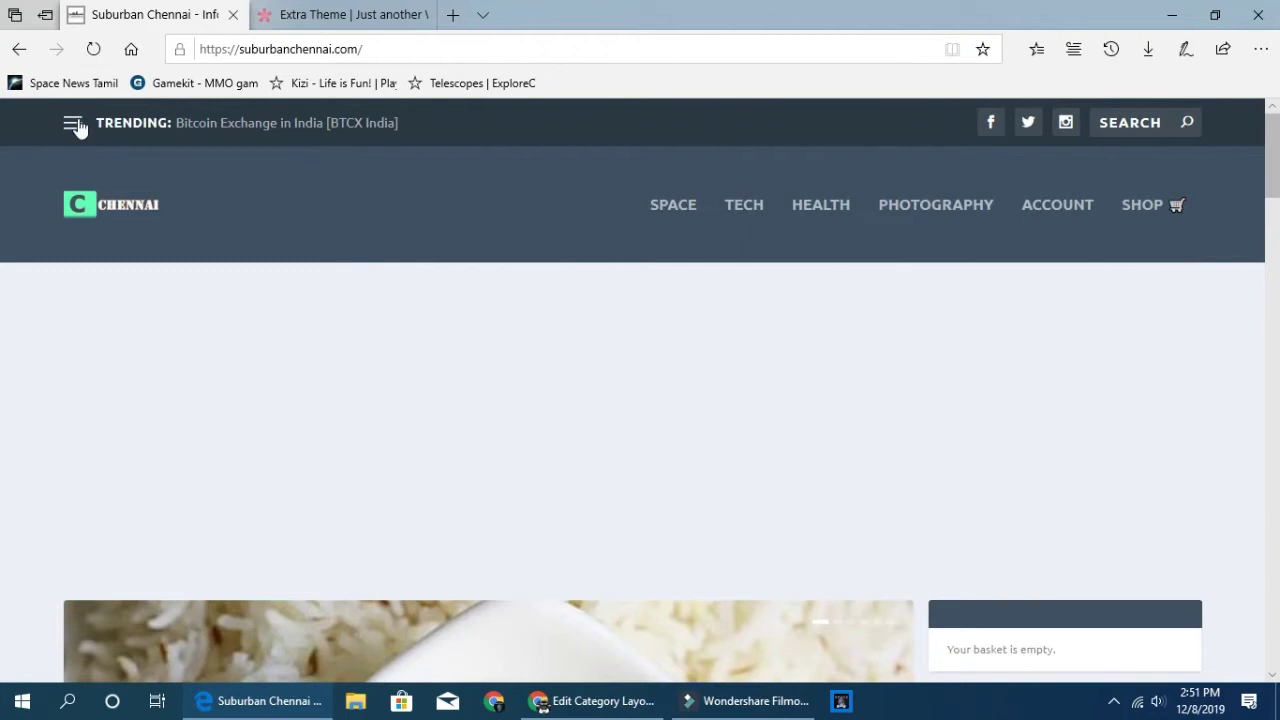
pyautogui.click(76, 125)
pyautogui.click(70, 126)
# Compare the Suburban Chennai header, logo and menu with the Extra theme demo, including the demo's secondary menu and post modules.
pyautogui.click(314, 16)
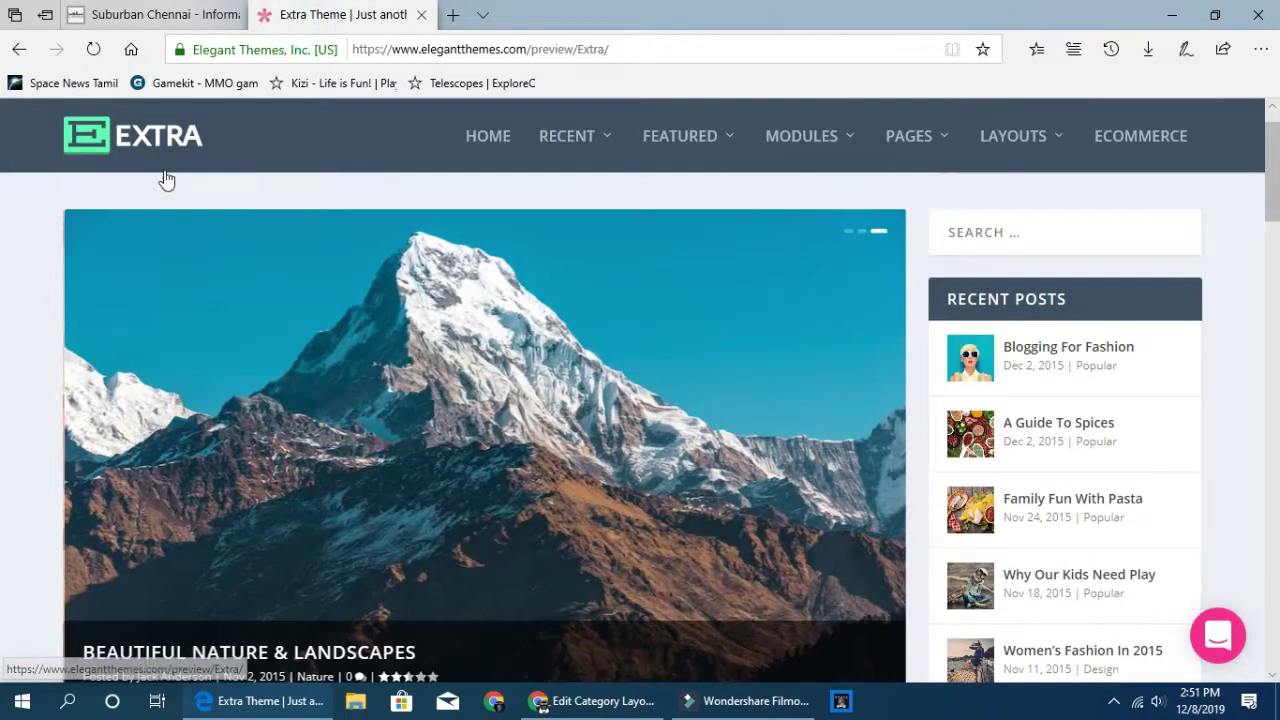
pyautogui.scroll(2, 166, 180)
pyautogui.click(70, 126)
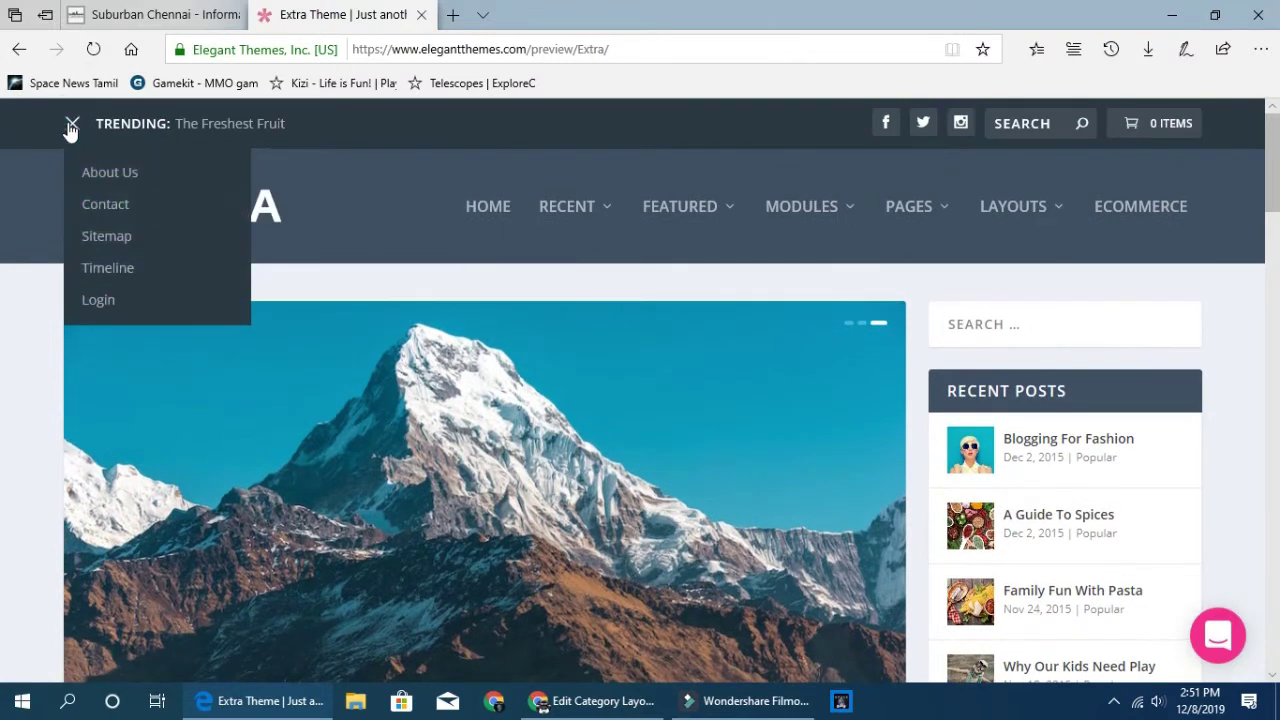
pyautogui.click(70, 126)
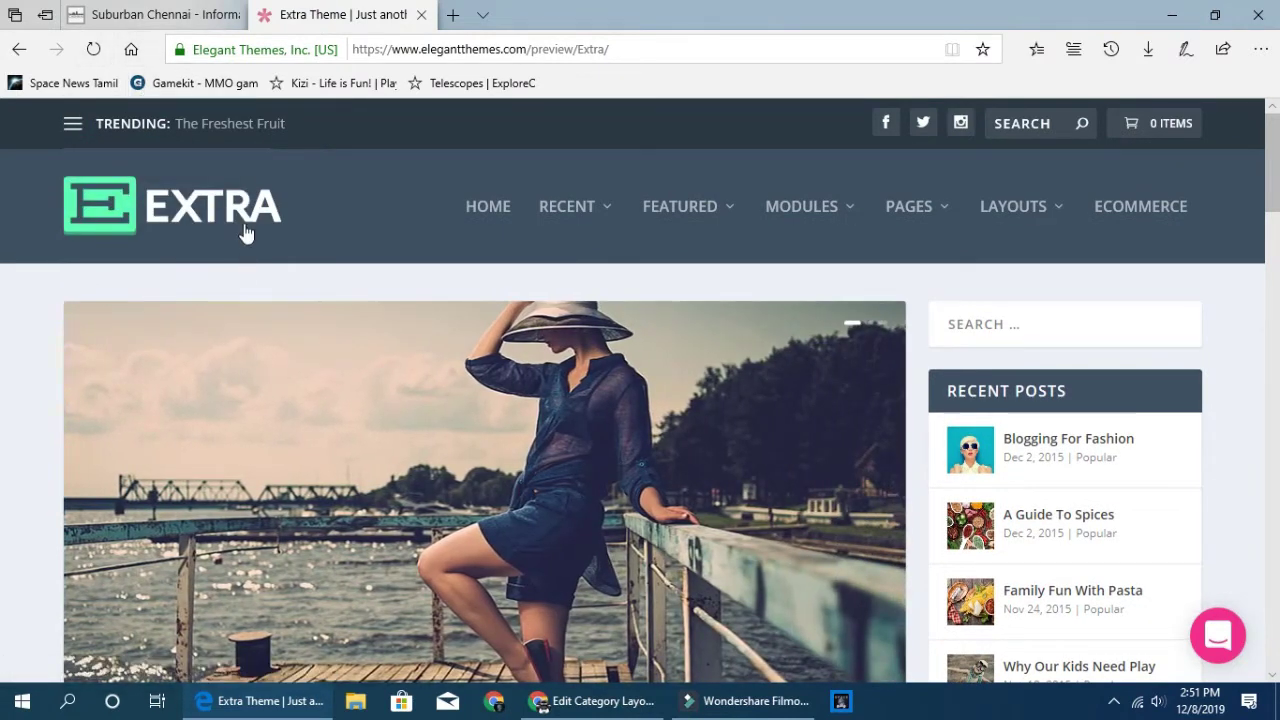
pyautogui.click(165, 17)
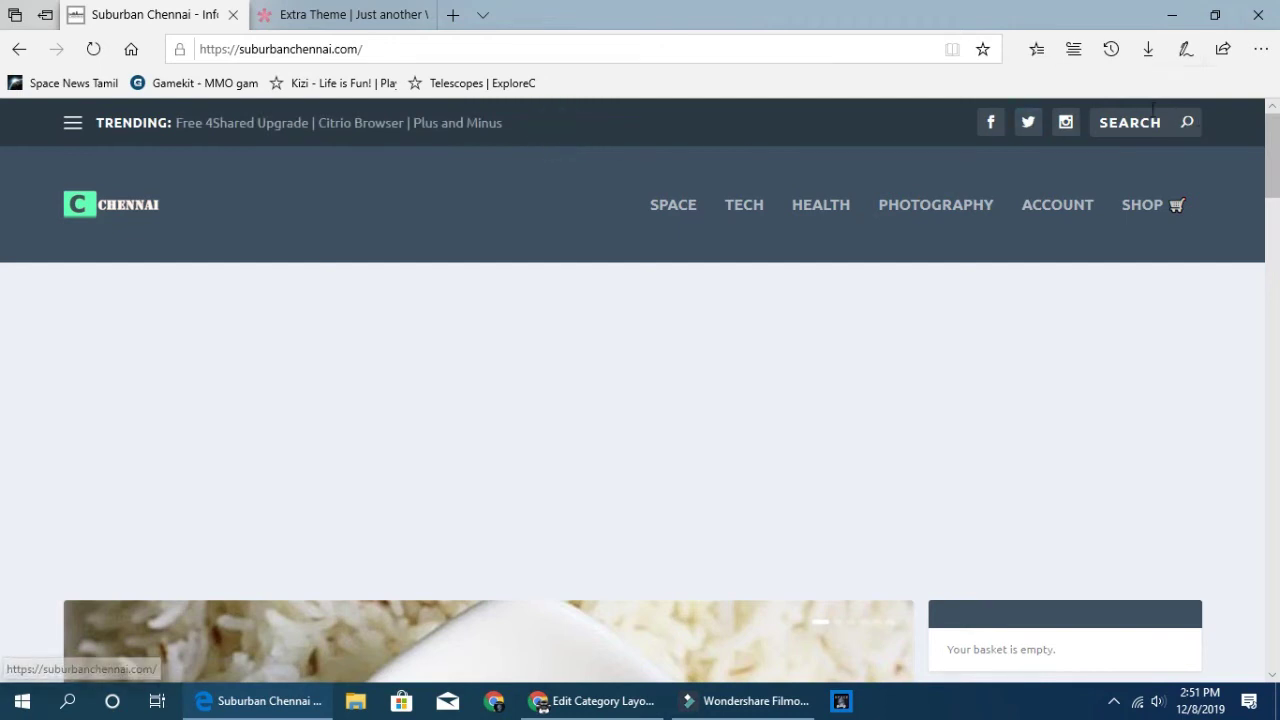
pyautogui.click(336, 28)
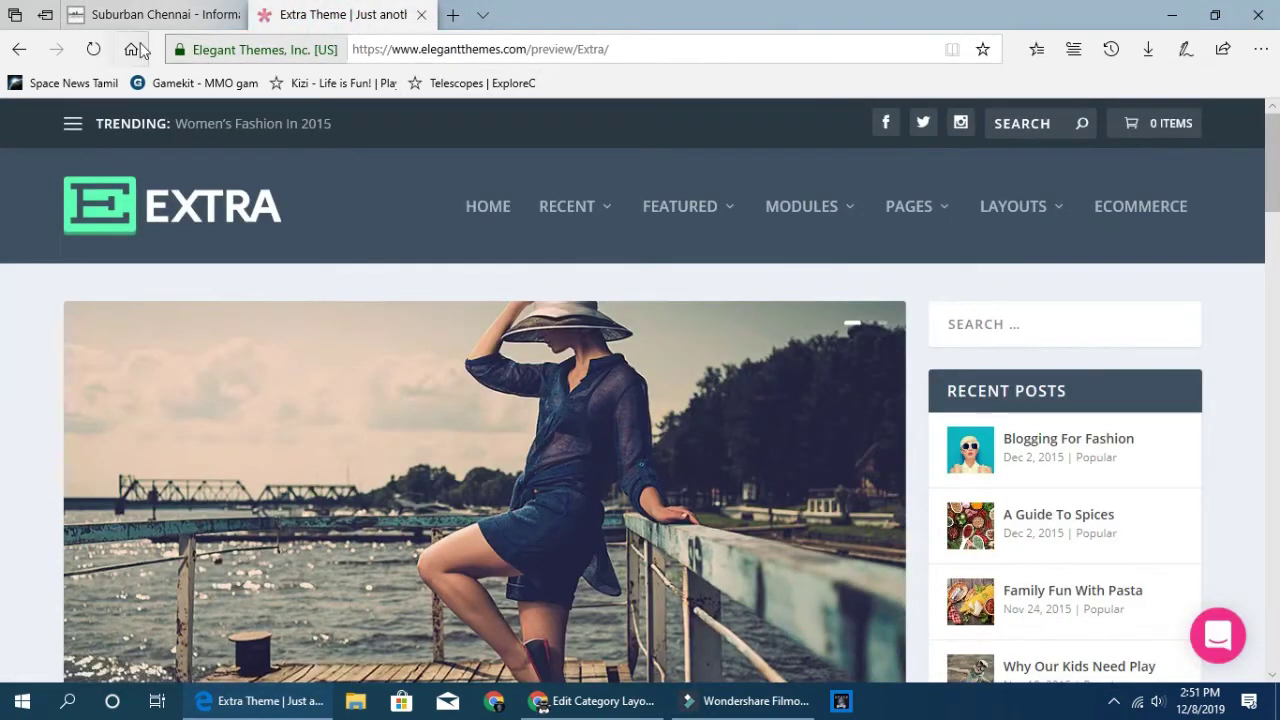
pyautogui.click(128, 25)
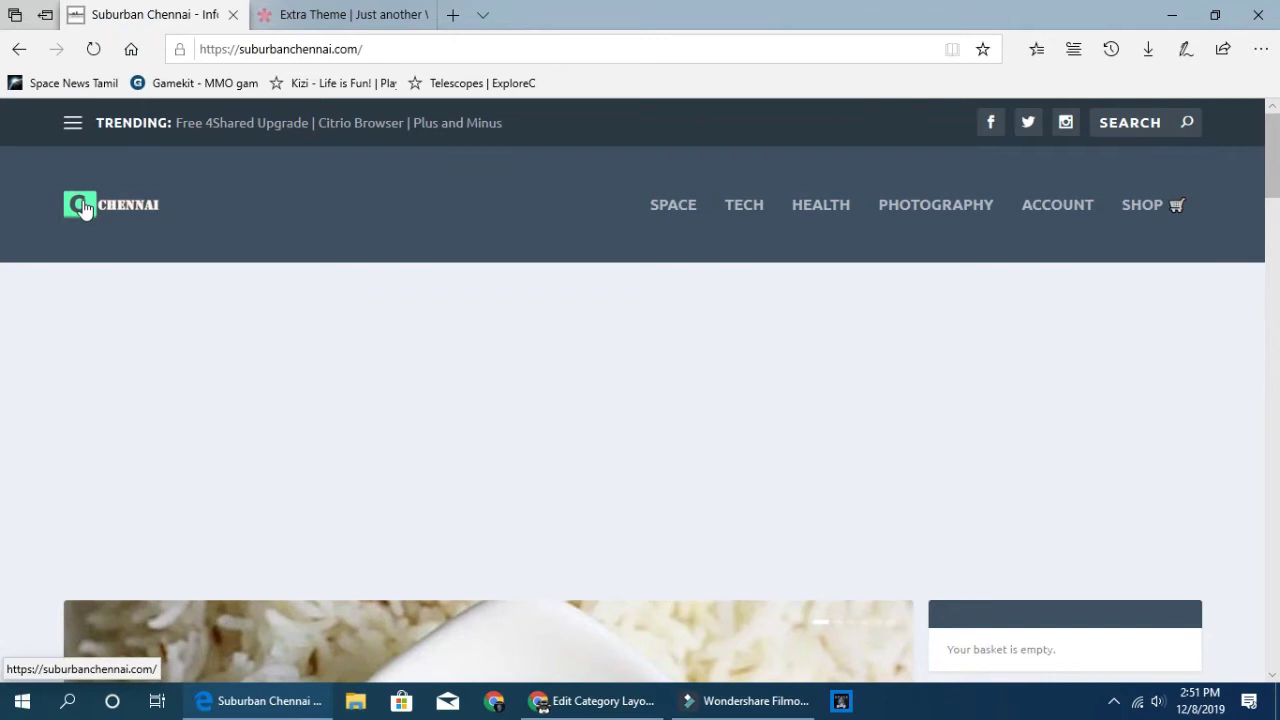
pyautogui.click(151, 206)
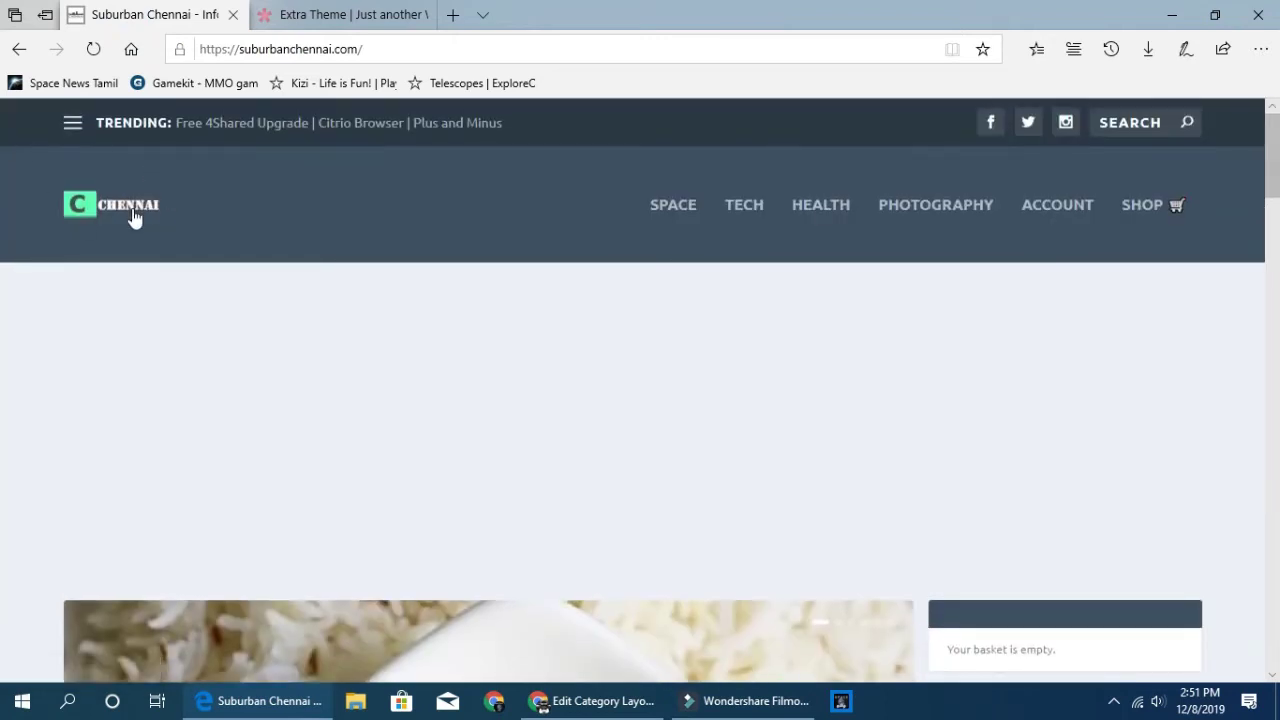
pyautogui.click(323, 29)
pyautogui.scroll(-3, 226, 186)
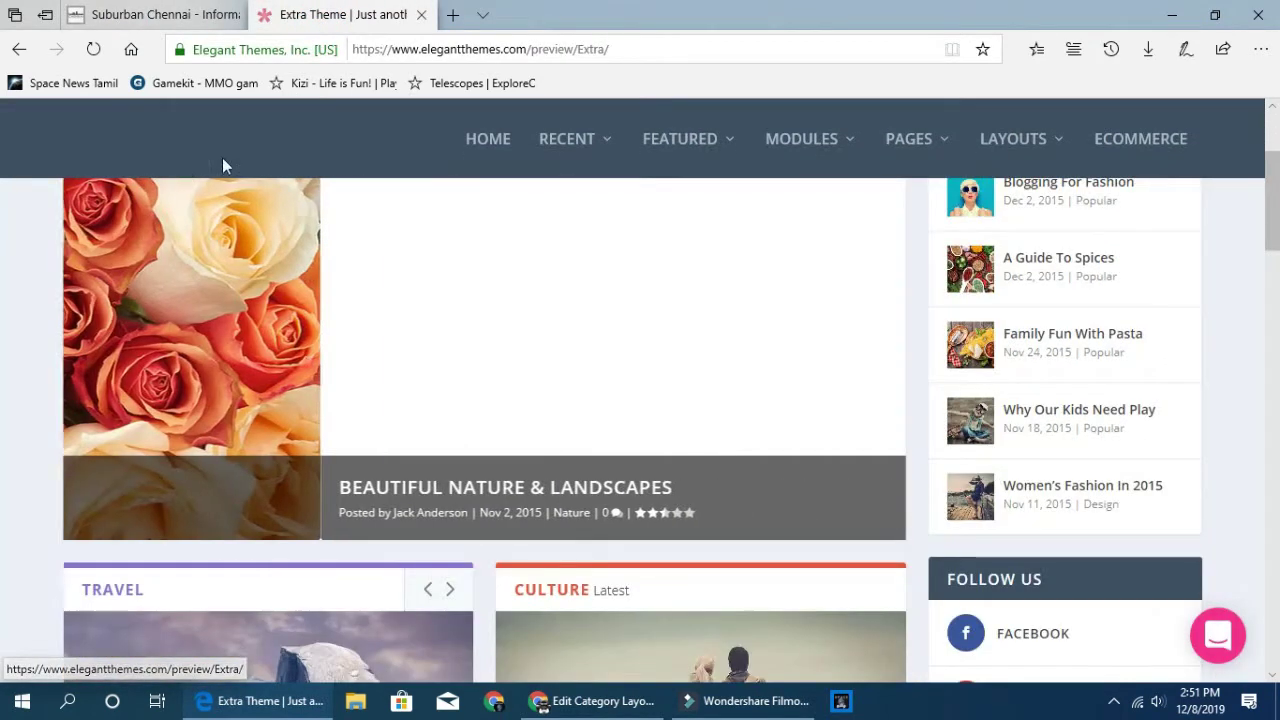
pyautogui.scroll(-3, 222, 166)
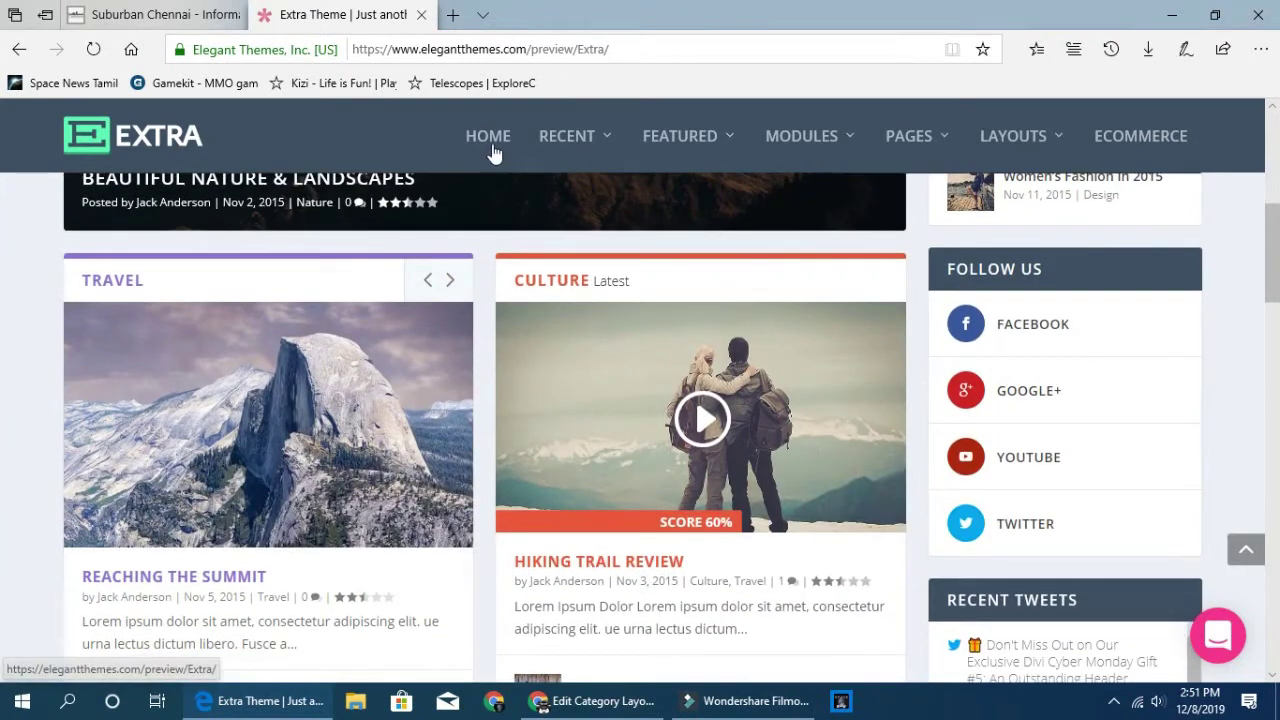
# Return to the Suburban Chennai home page and cycle through the posts in its featured slider.
pyautogui.click(145, 18)
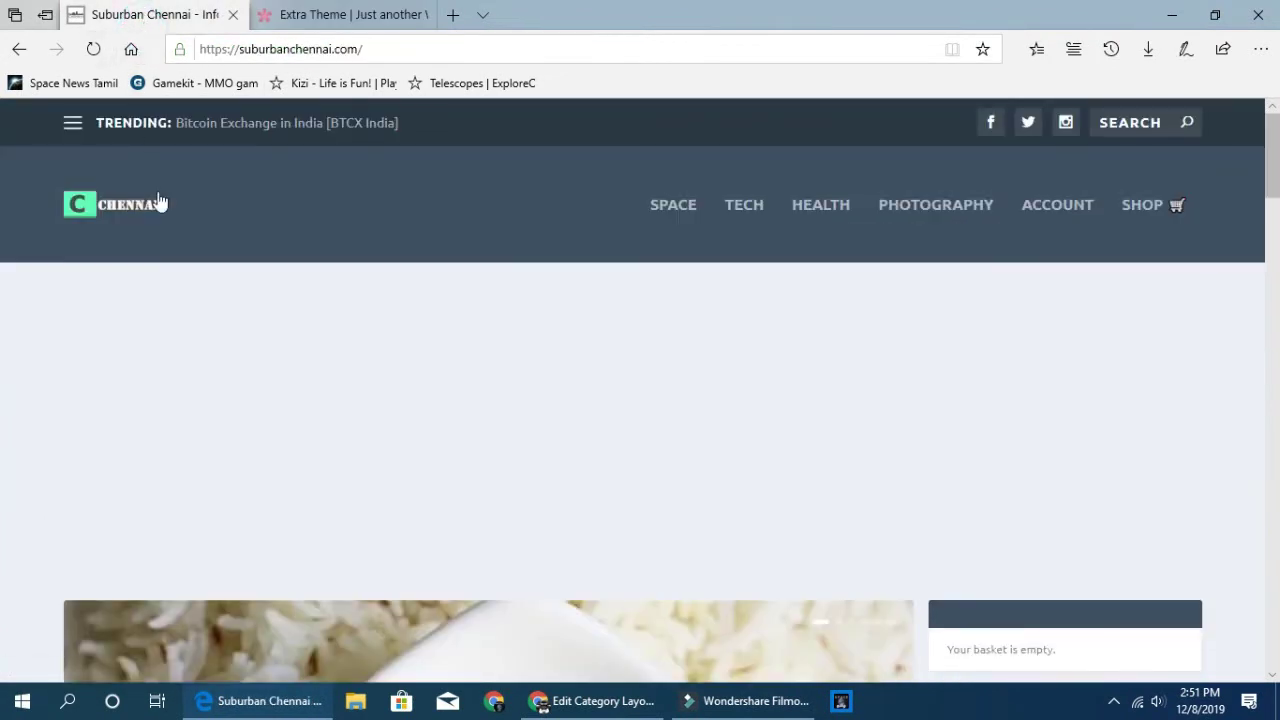
pyautogui.scroll(-3, 165, 215)
pyautogui.scroll(-2, 167, 215)
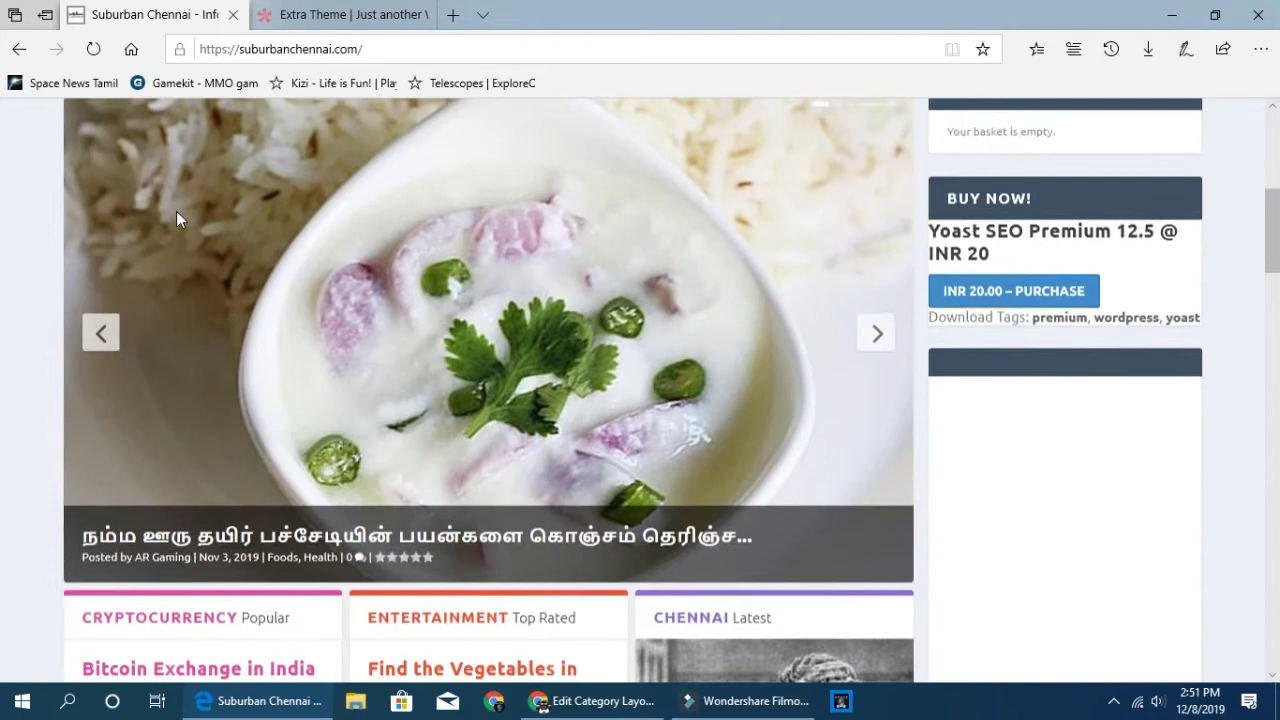
pyautogui.click(875, 328)
pyautogui.click(874, 329)
pyautogui.click(874, 330)
pyautogui.click(875, 330)
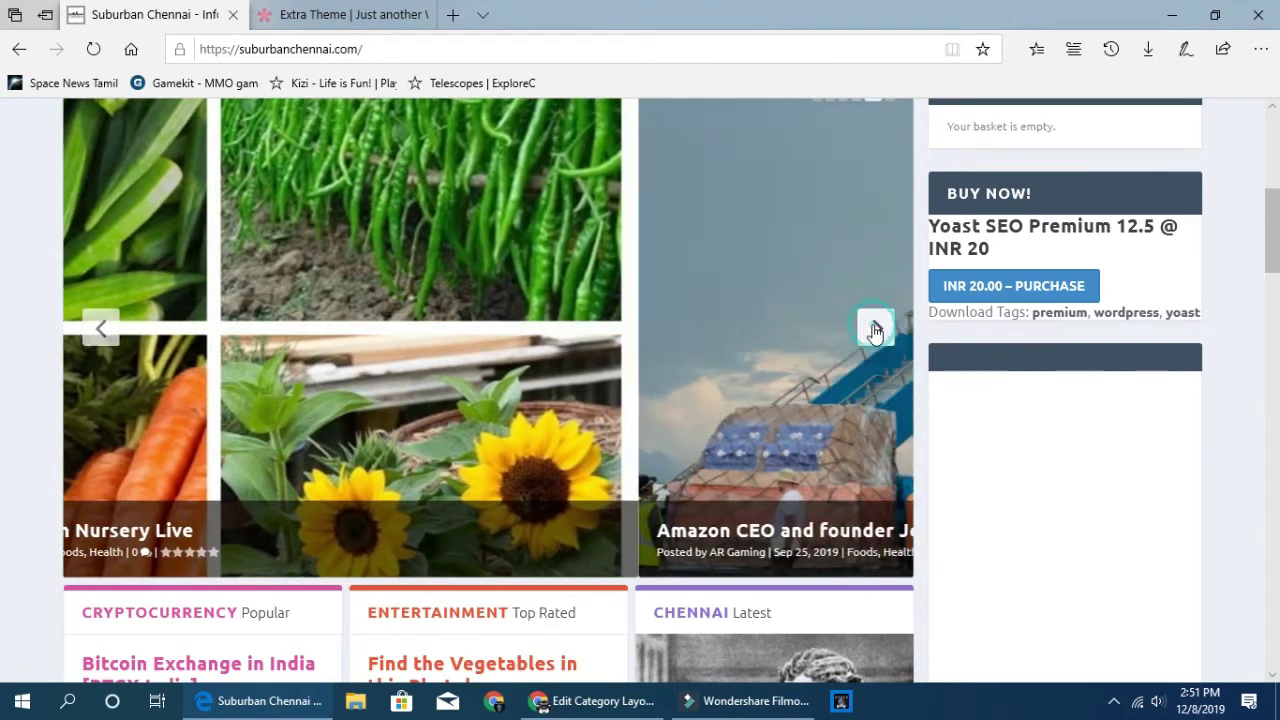
pyautogui.click(875, 330)
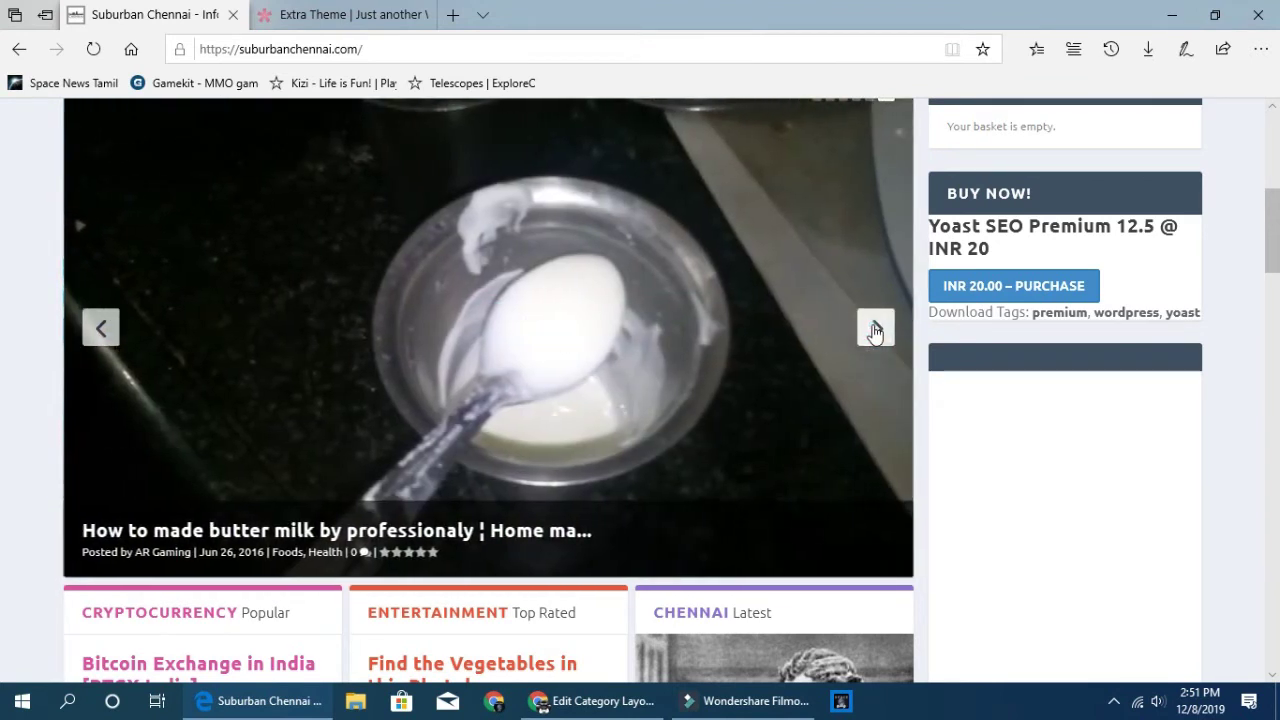
pyautogui.click(874, 330)
pyautogui.scroll(-1, 258, 410)
pyautogui.scroll(4, 258, 410)
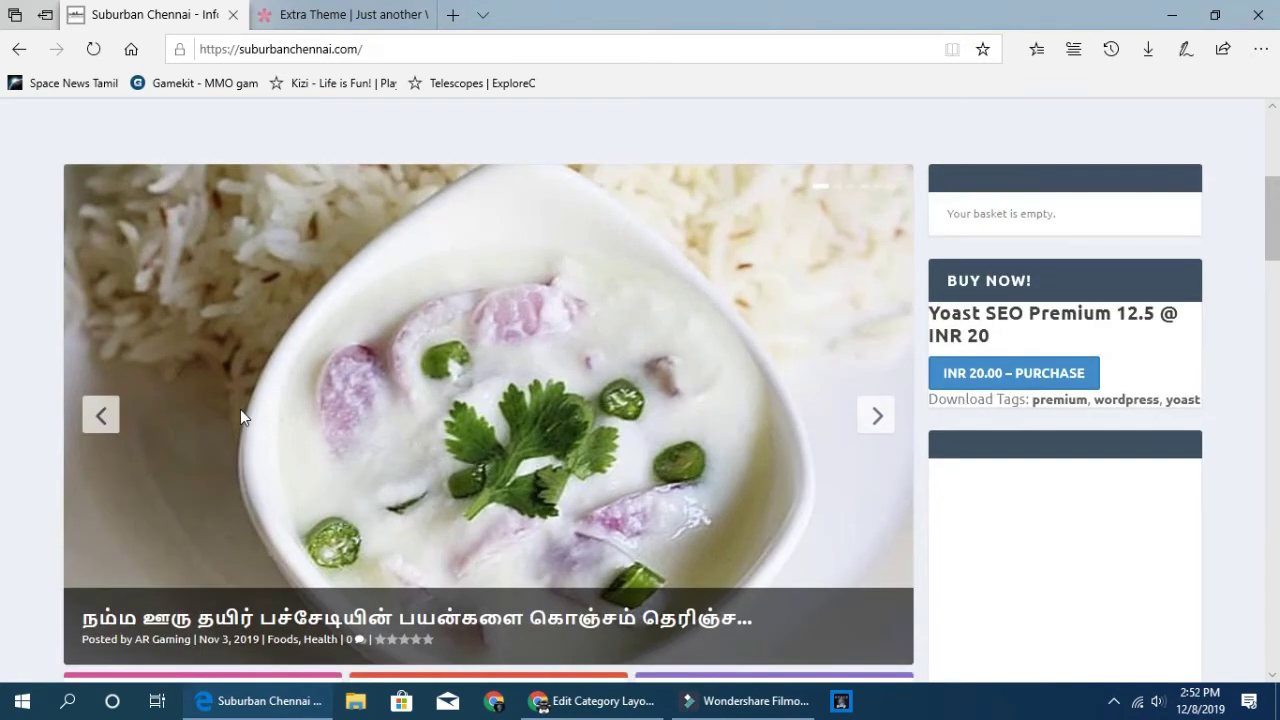
pyautogui.scroll(-2, 528, 371)
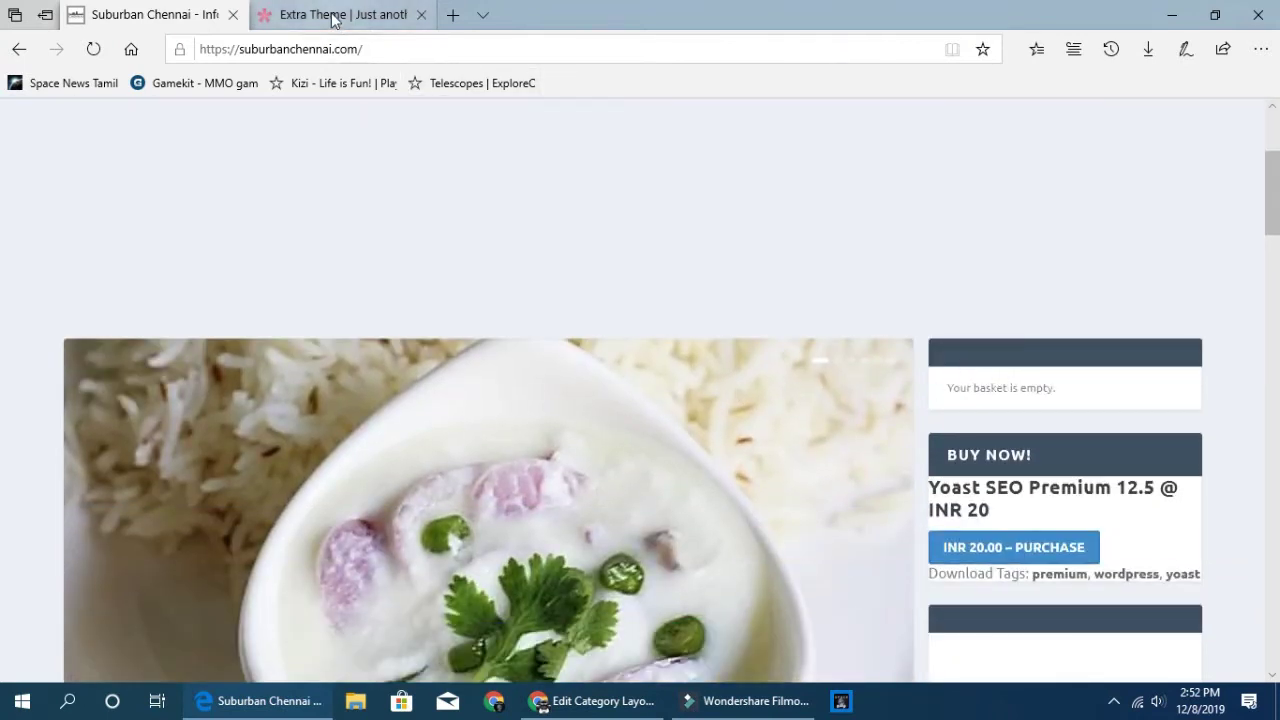
pyautogui.moveTo(333, 20)
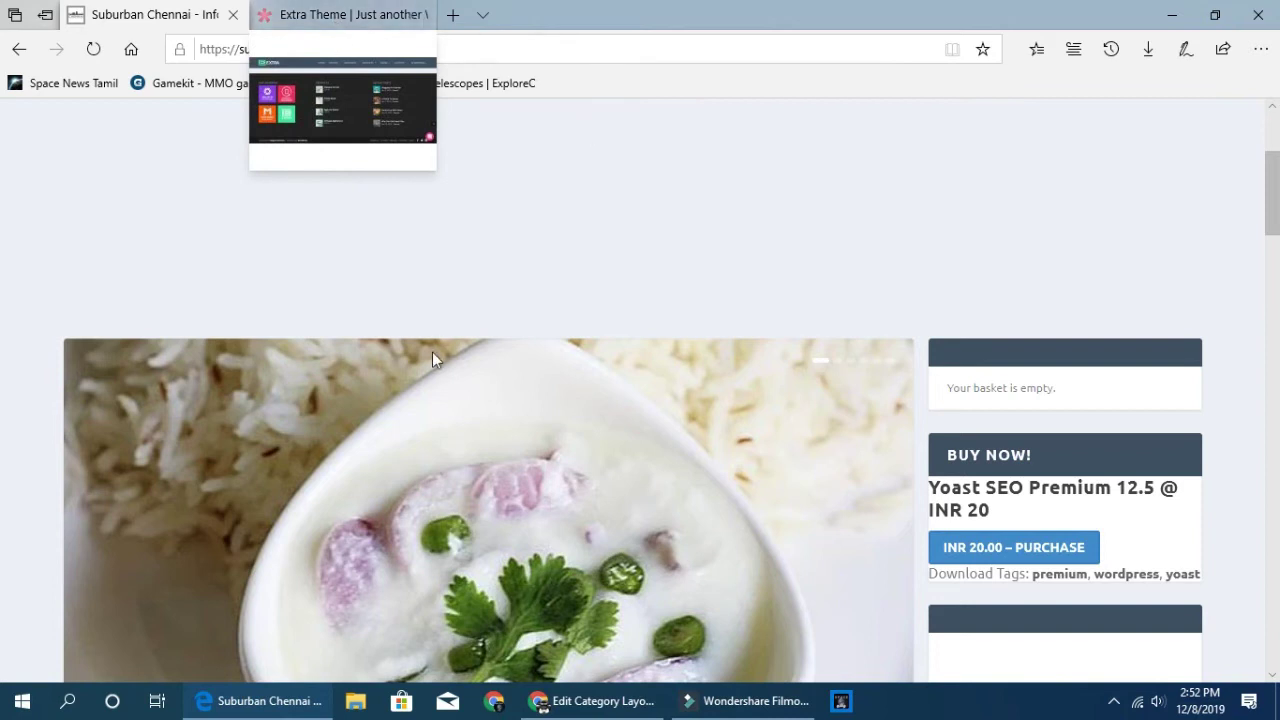
# Check the category columns below the live page's slider, and in Chrome open the settings of the Homepage layout's first Posts module.
pyautogui.scroll(-4, 434, 360)
pyautogui.scroll(-1, 434, 360)
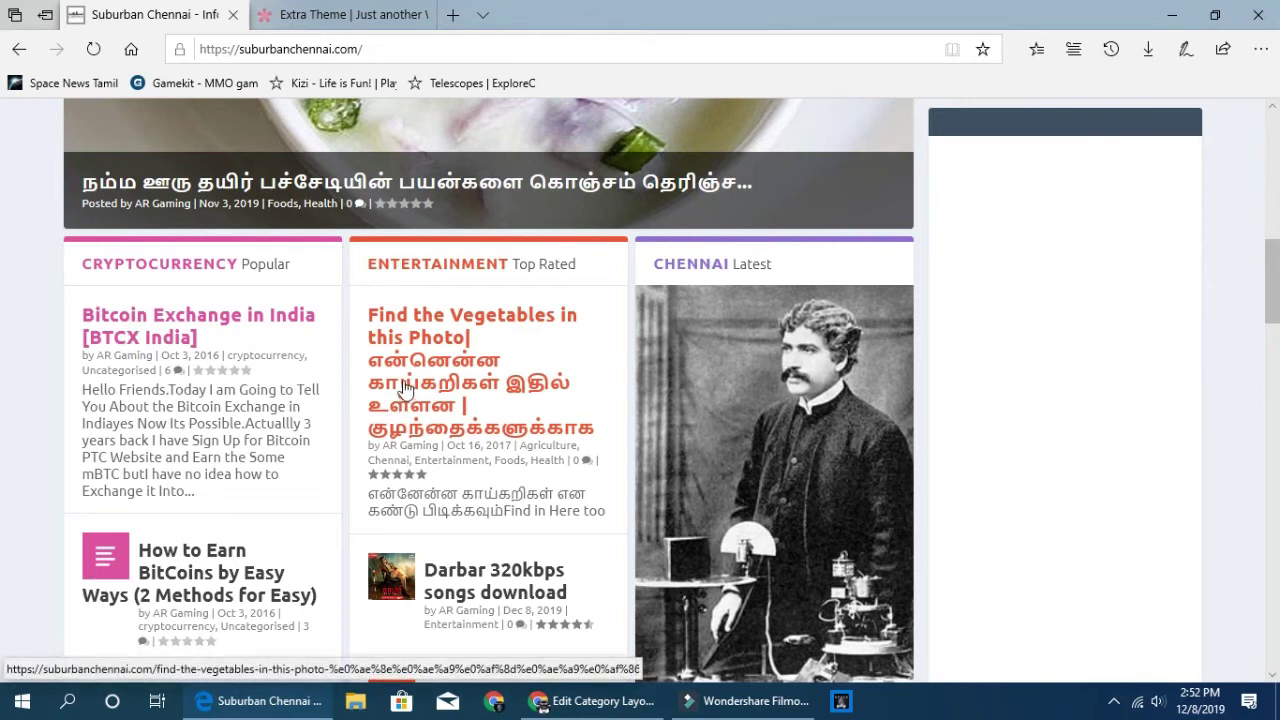
pyautogui.hotkey('alt', 'Tab')
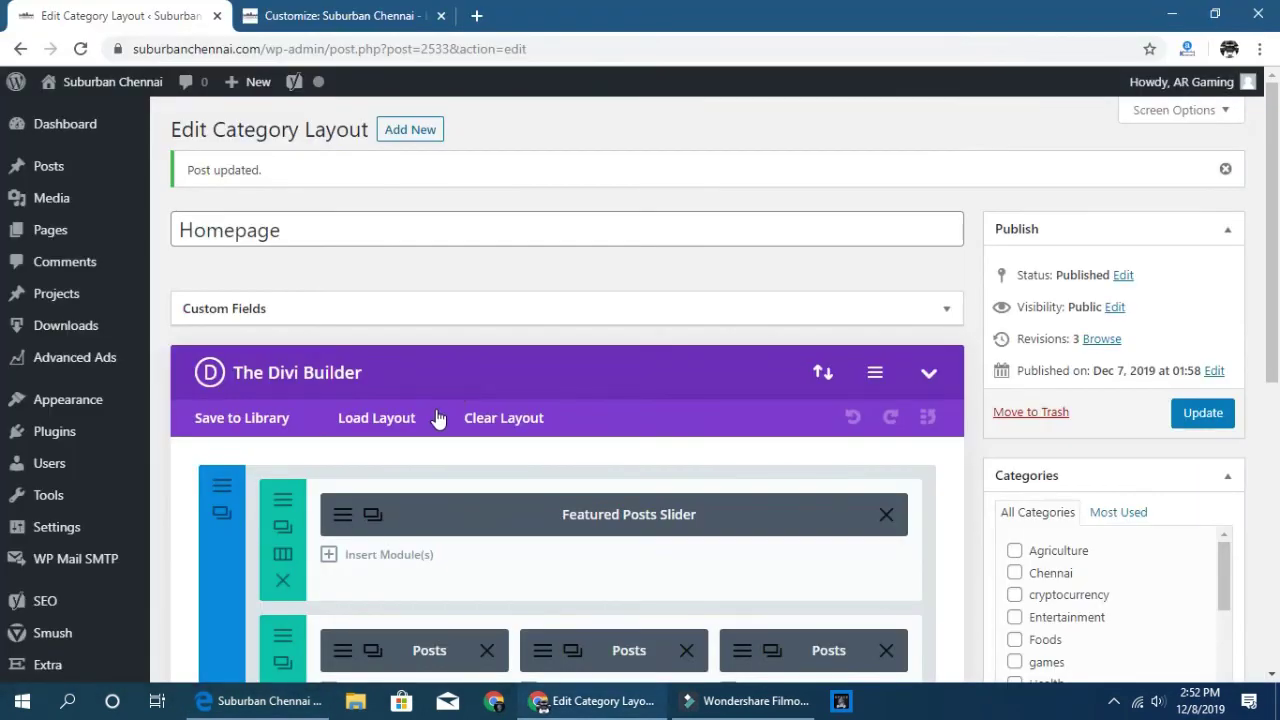
pyautogui.scroll(-3, 563, 466)
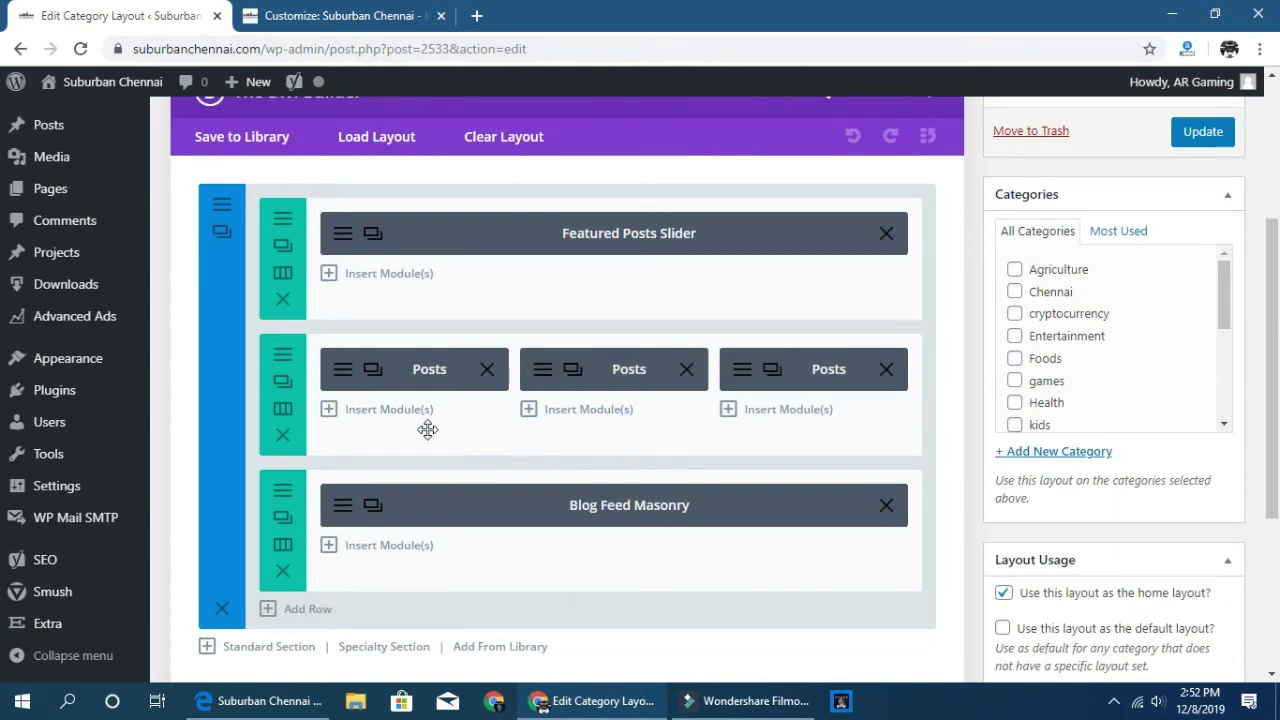
pyautogui.click(340, 375)
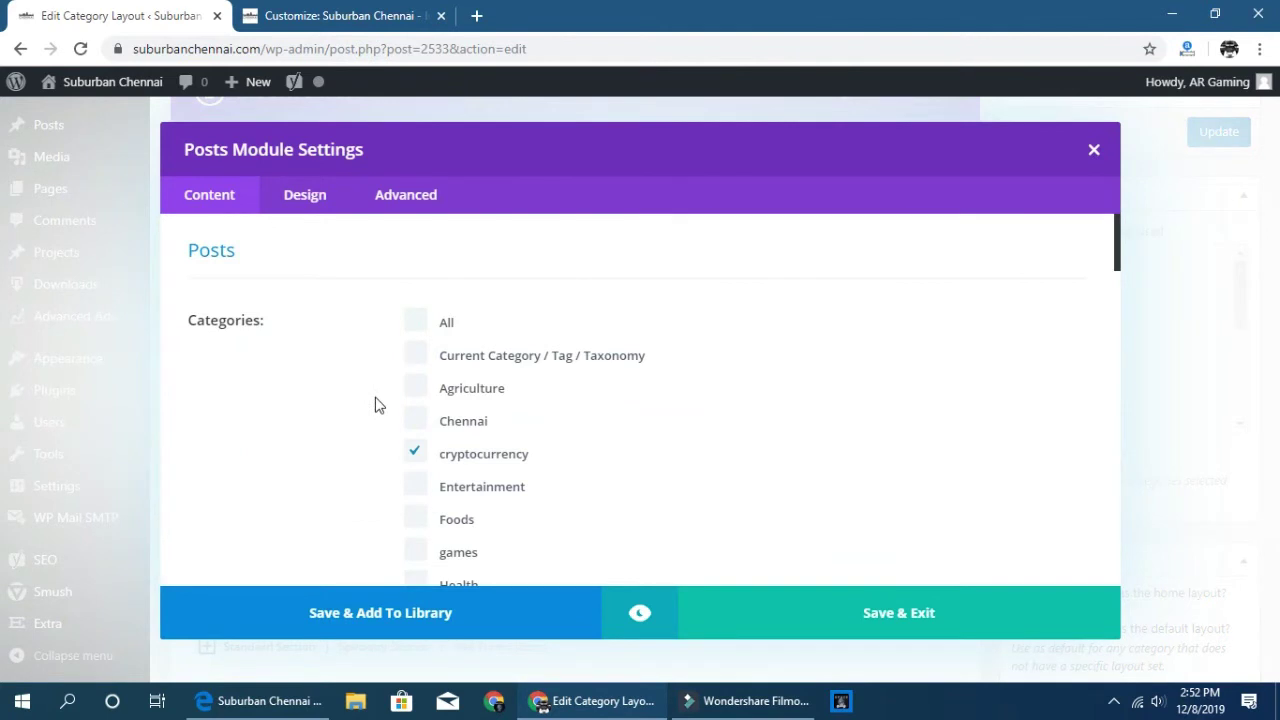
# Review the post limit and sorting options of the cryptocurrency Posts module and turn off Show Author.
pyautogui.scroll(-8, 375, 405)
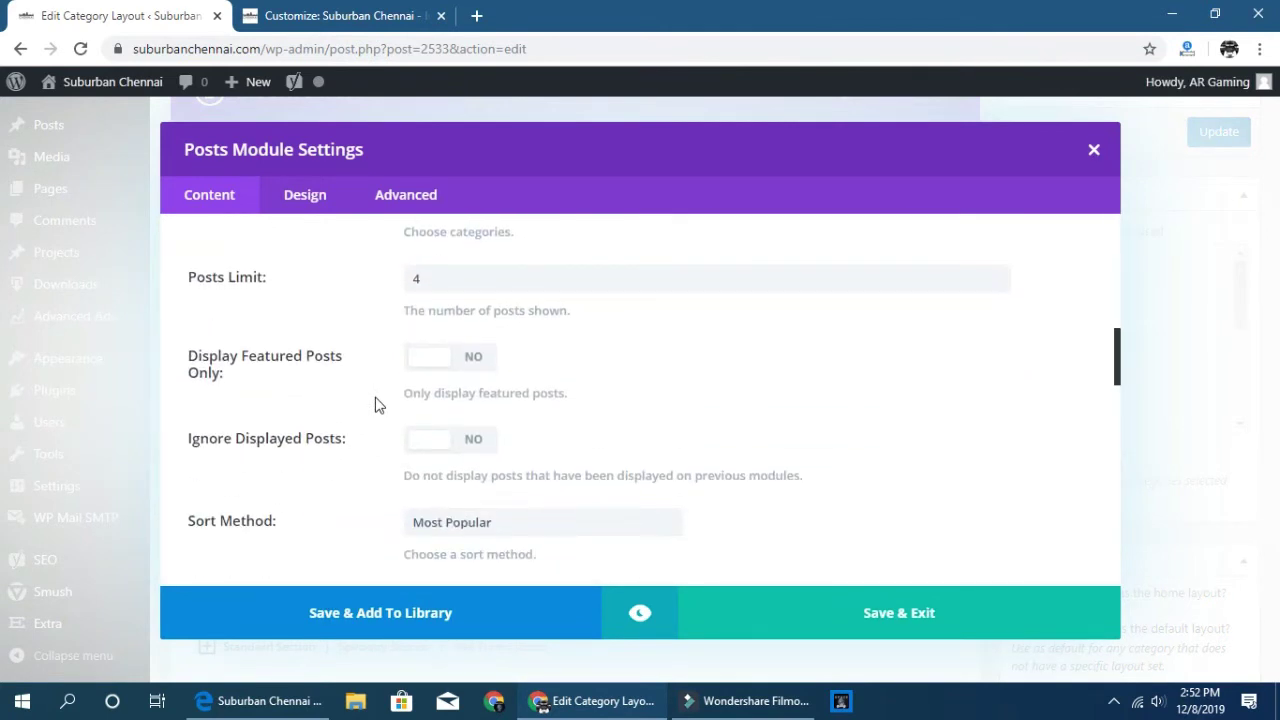
pyautogui.scroll(1, 329, 326)
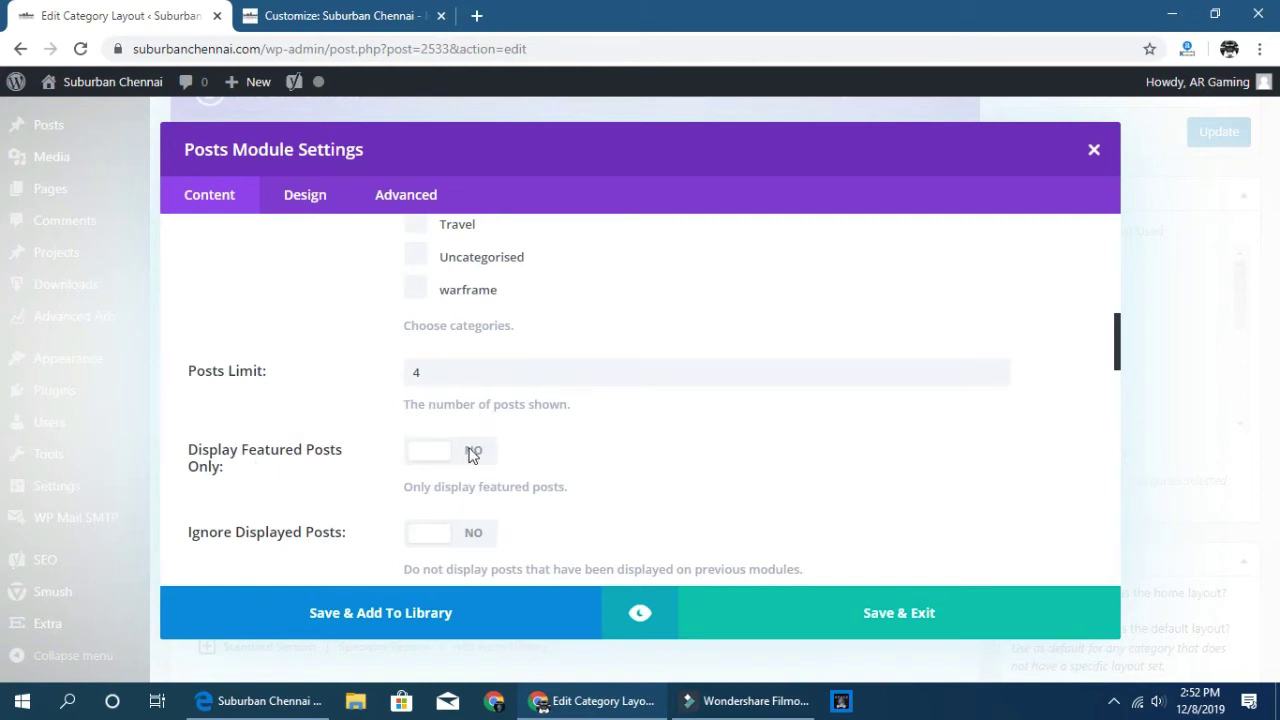
pyautogui.scroll(-2, 461, 460)
pyautogui.scroll(-1, 462, 453)
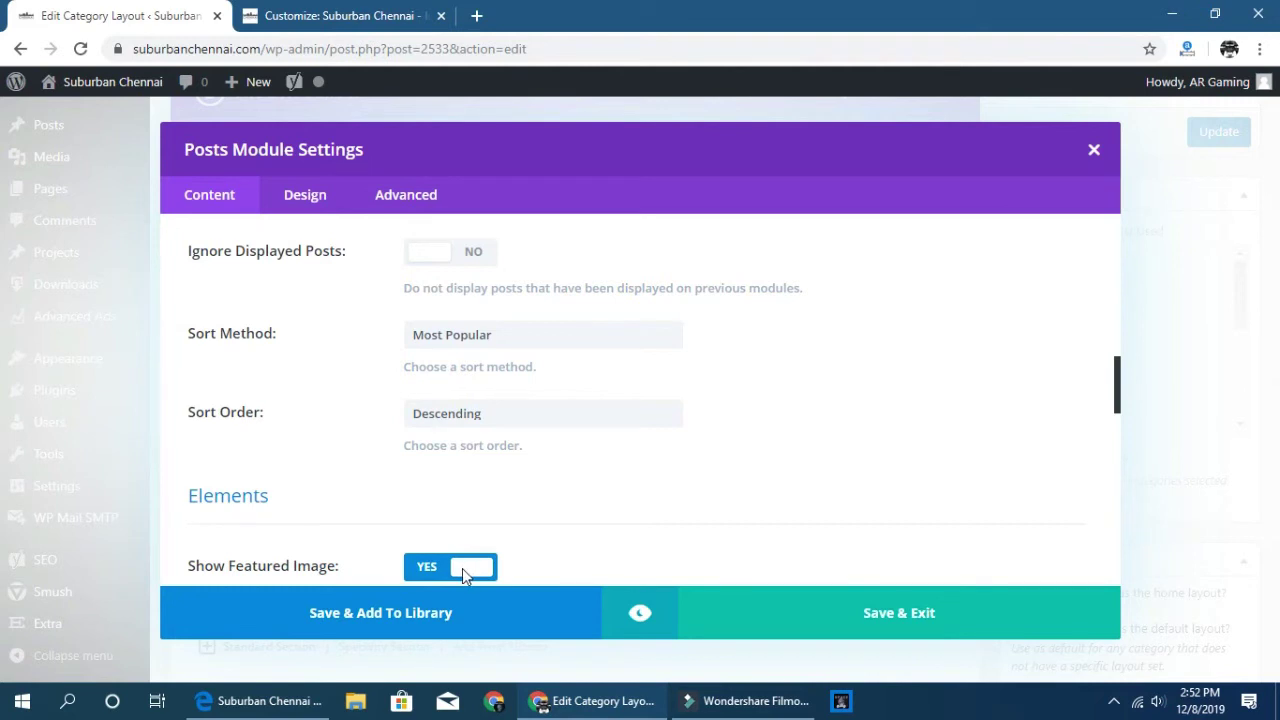
pyautogui.scroll(-2, 462, 568)
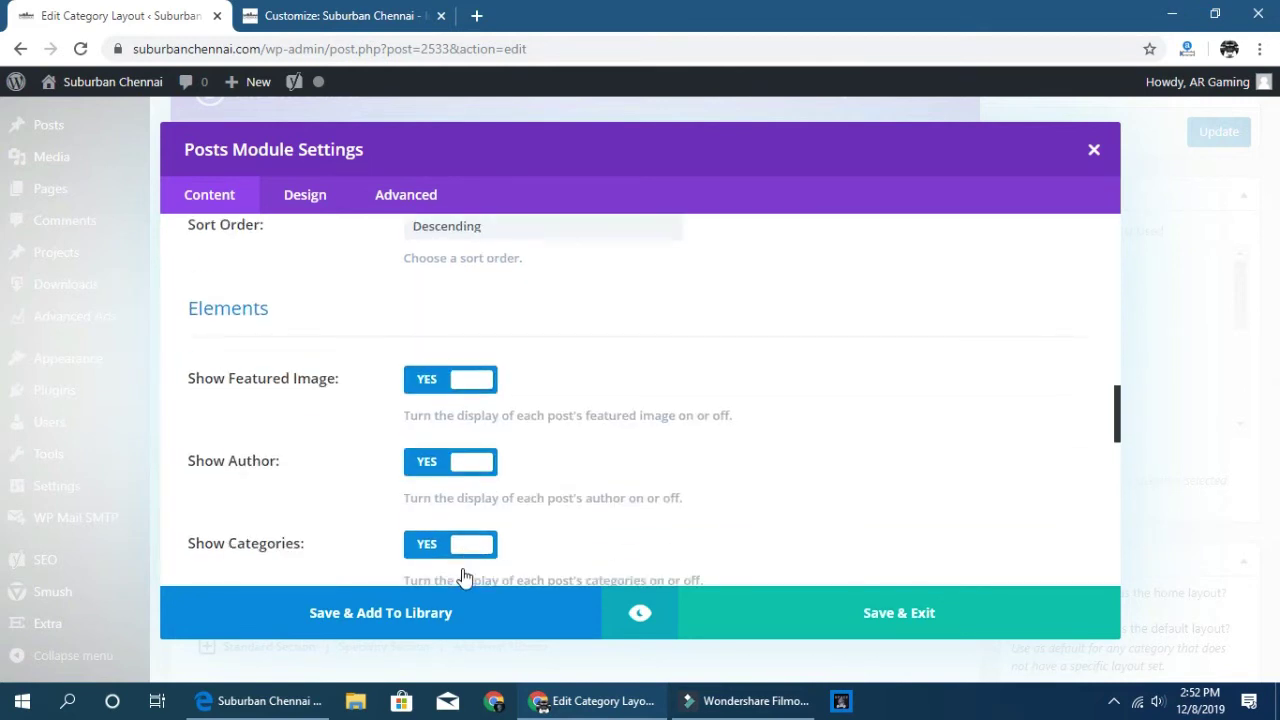
pyautogui.click(466, 467)
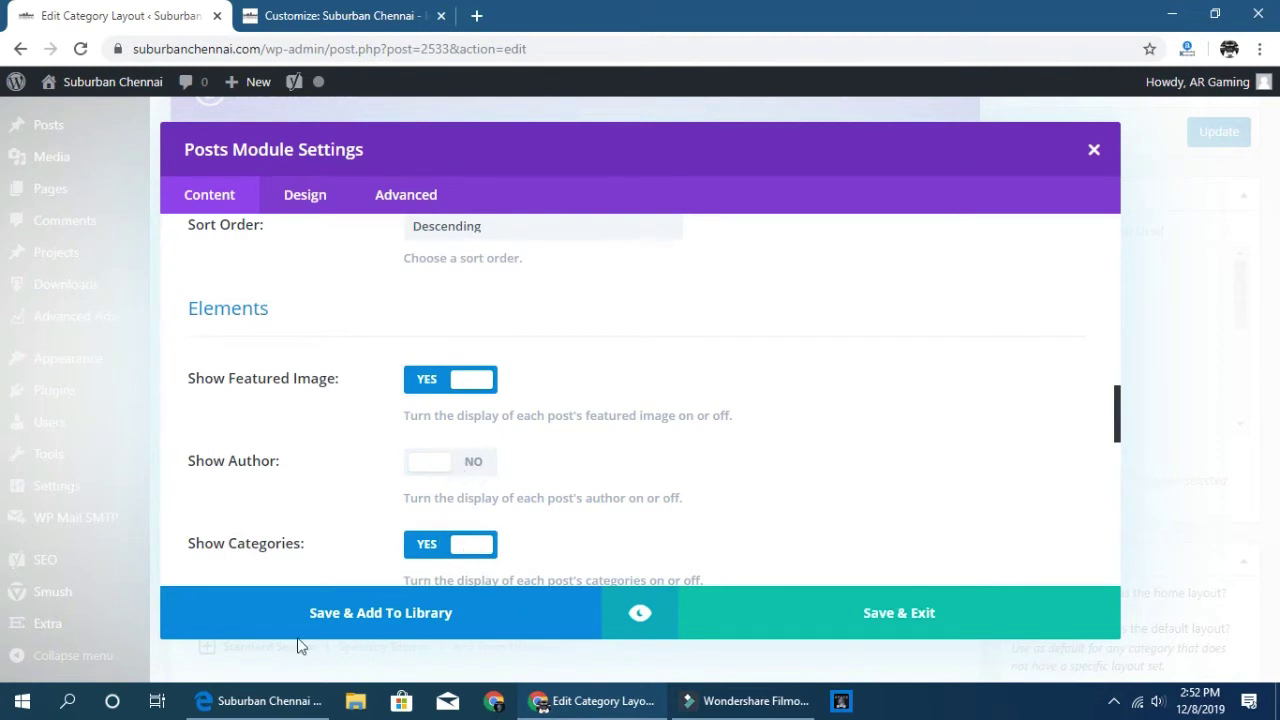
# Check the Cryptocurrency post details on the live page in Edge, and turn off Show Categories for the Posts module in Chrome.
pyautogui.click(240, 700)
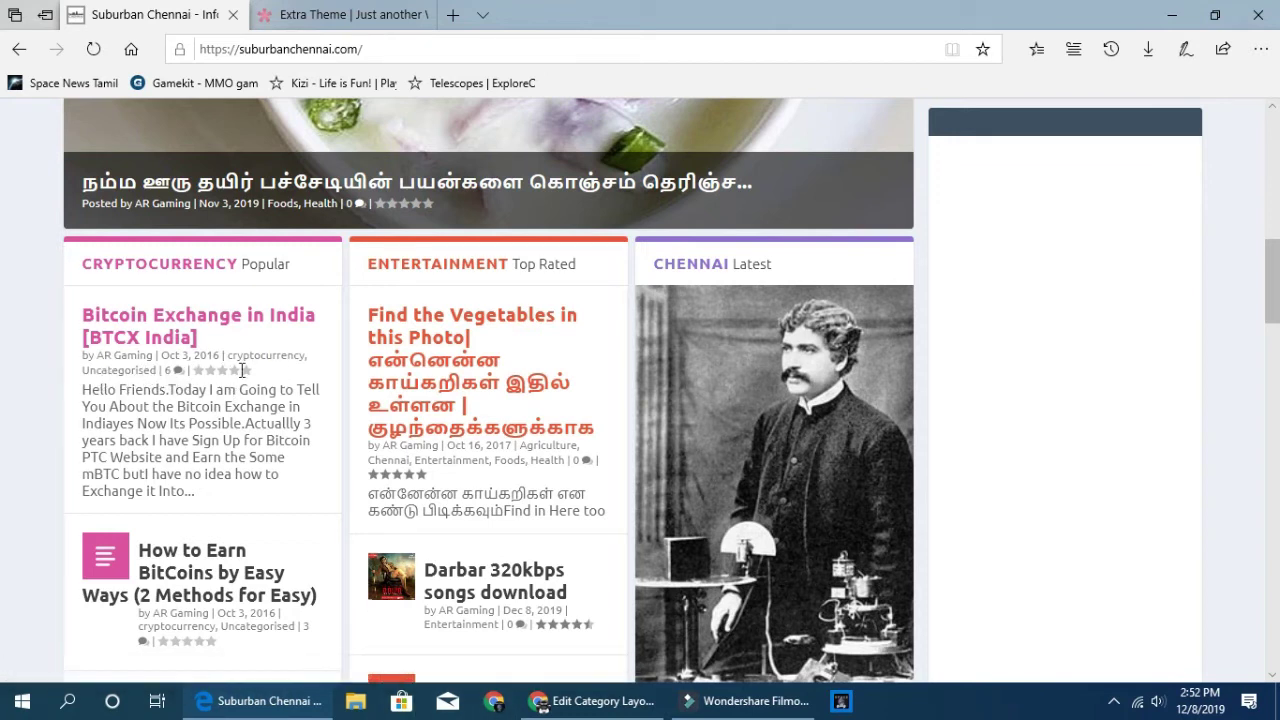
pyautogui.scroll(-3, 226, 468)
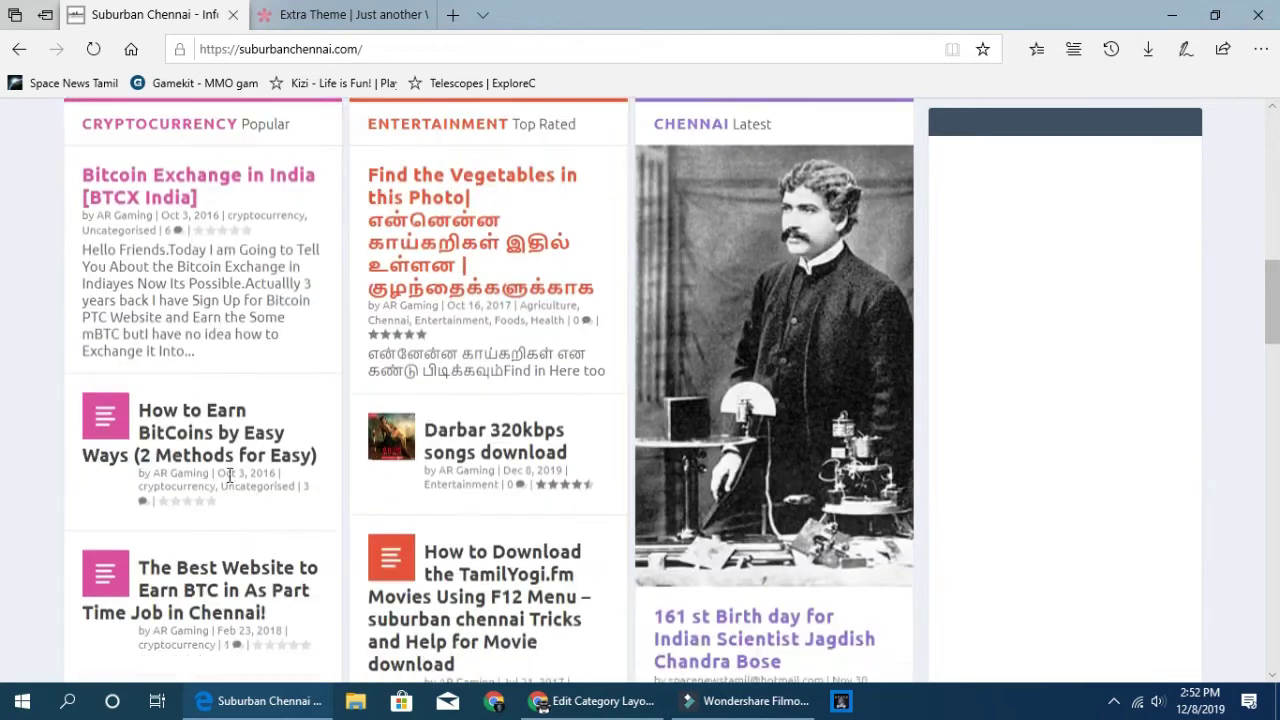
pyautogui.scroll(2, 181, 205)
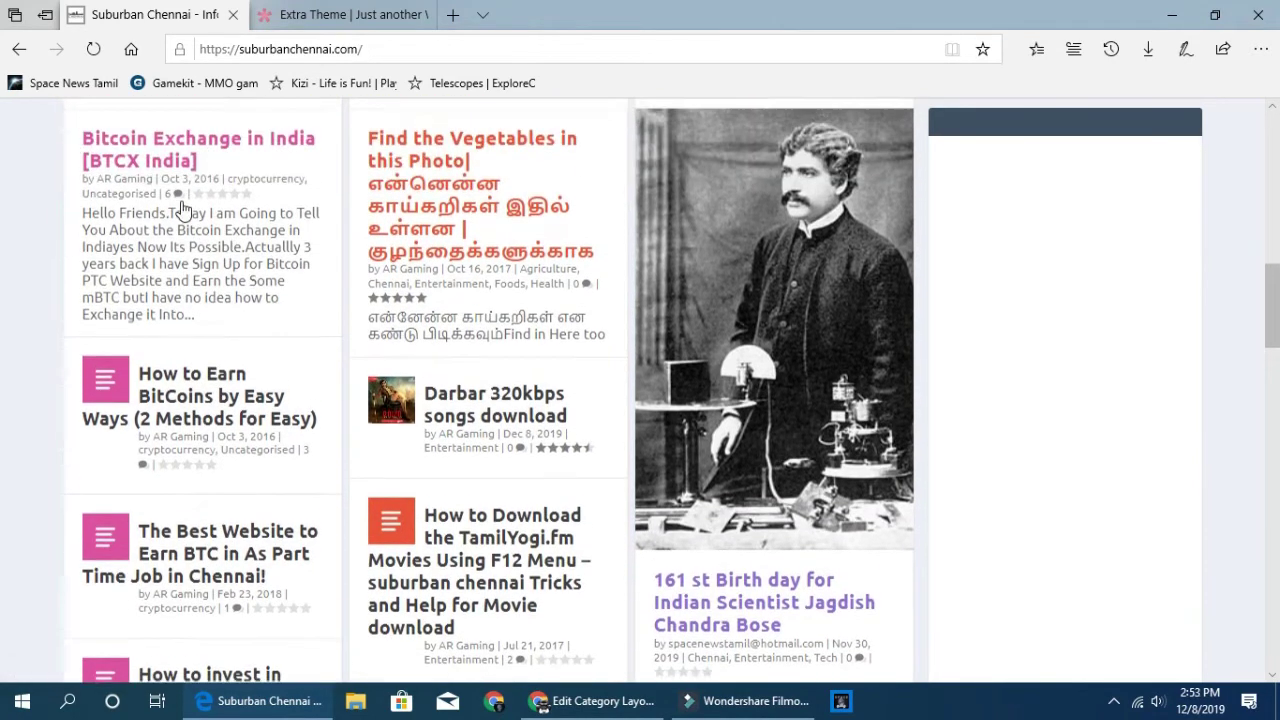
pyautogui.scroll(-2, 199, 308)
pyautogui.click(572, 703)
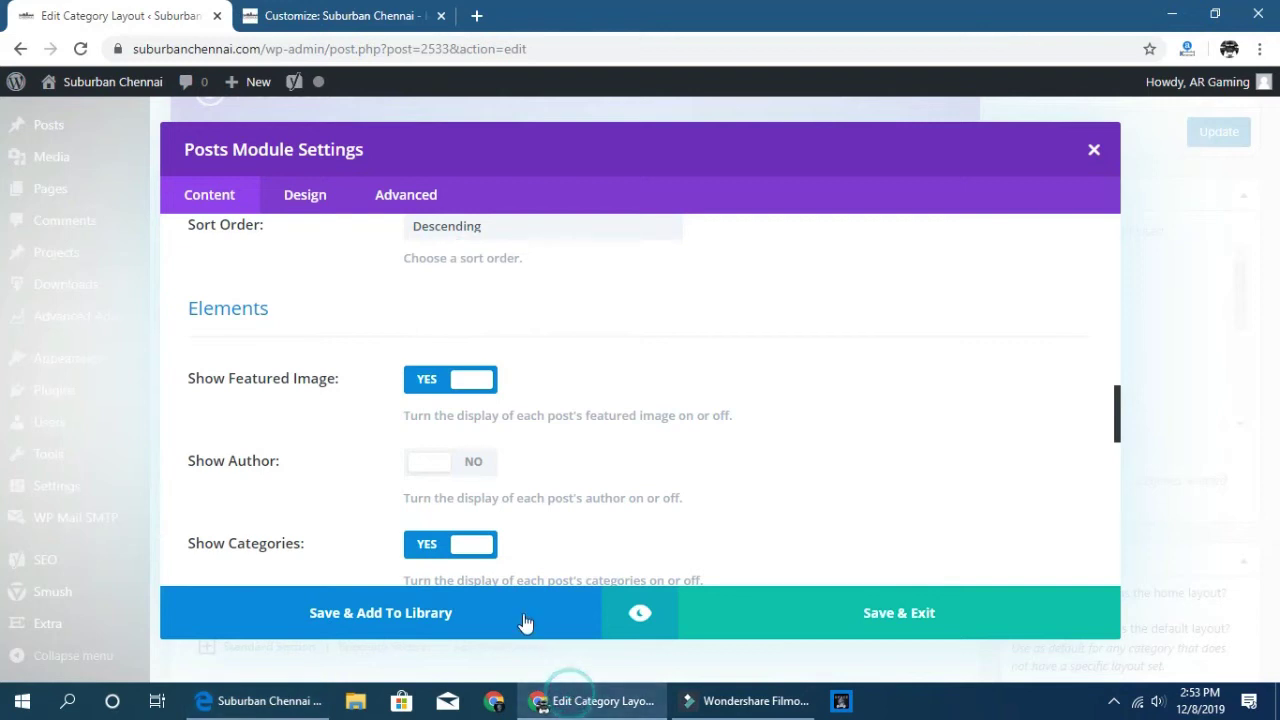
pyautogui.click(463, 546)
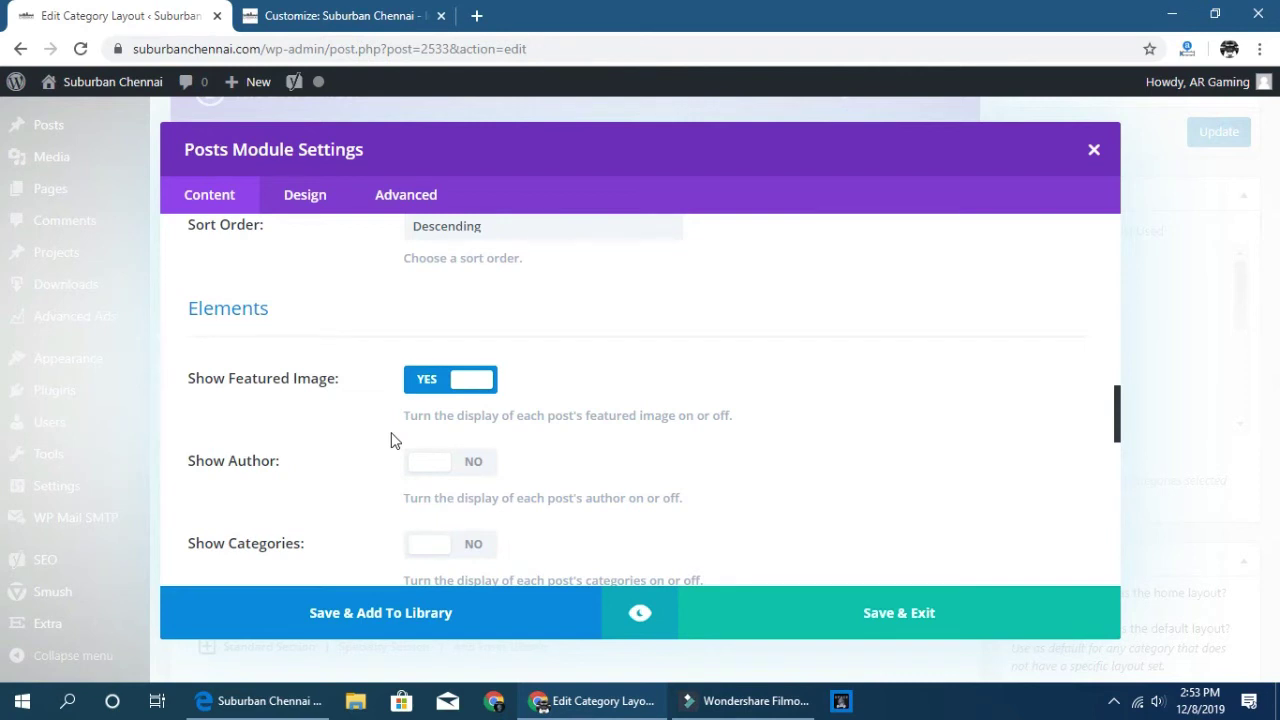
# Examine the Posts module's comments, rating, date, heading style and background options, checking them against the live post list in Edge.
pyautogui.scroll(-2, 392, 441)
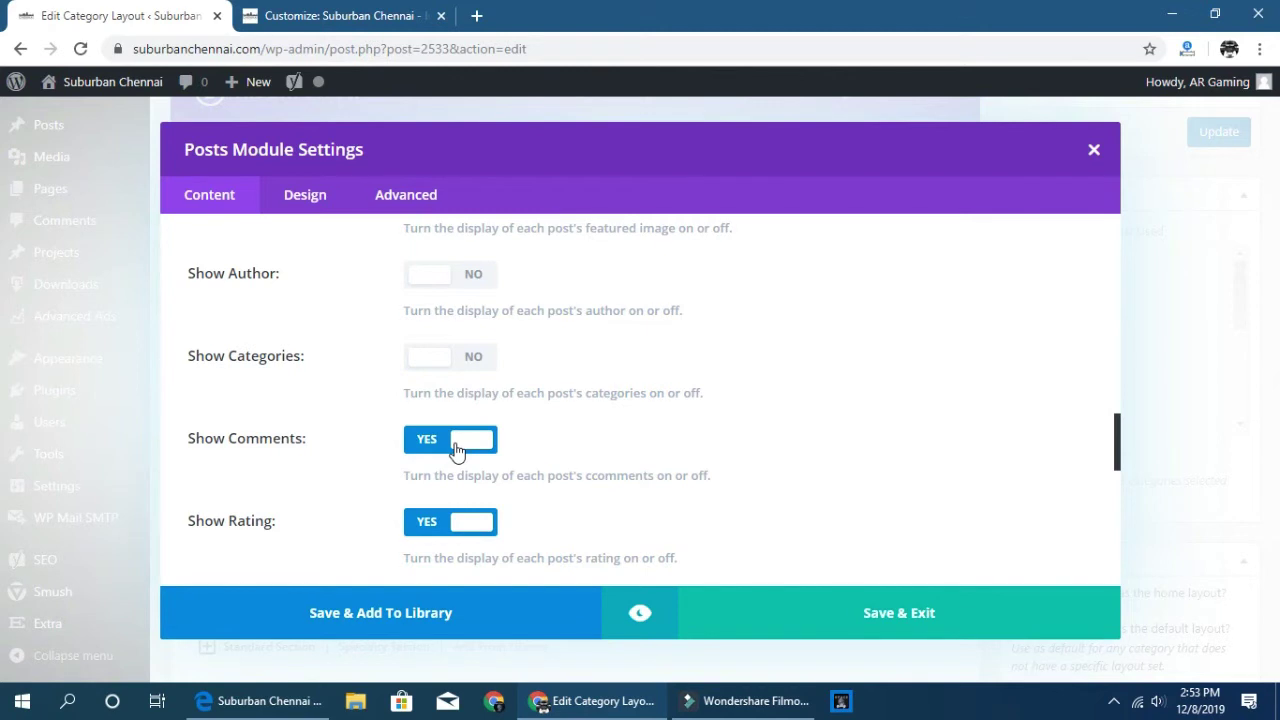
pyautogui.click(451, 362)
pyautogui.click(453, 370)
pyautogui.scroll(-3, 383, 471)
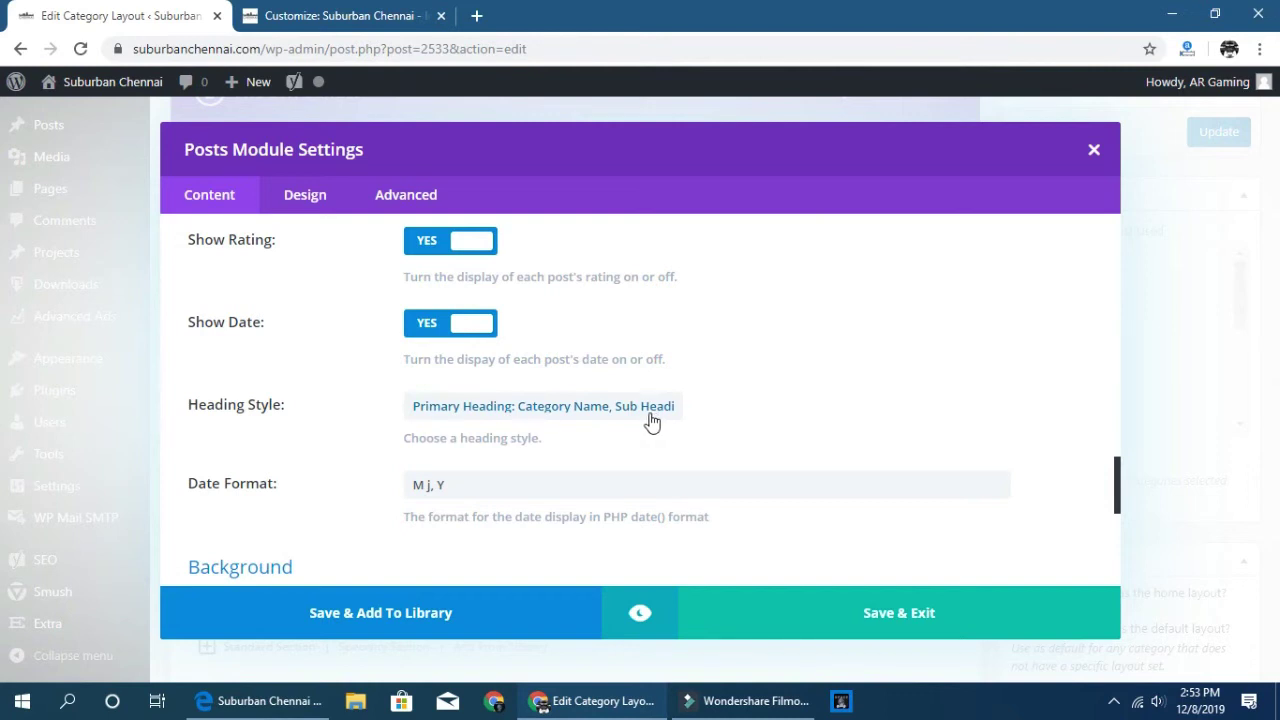
pyautogui.hotkey('alt', 'Tab')
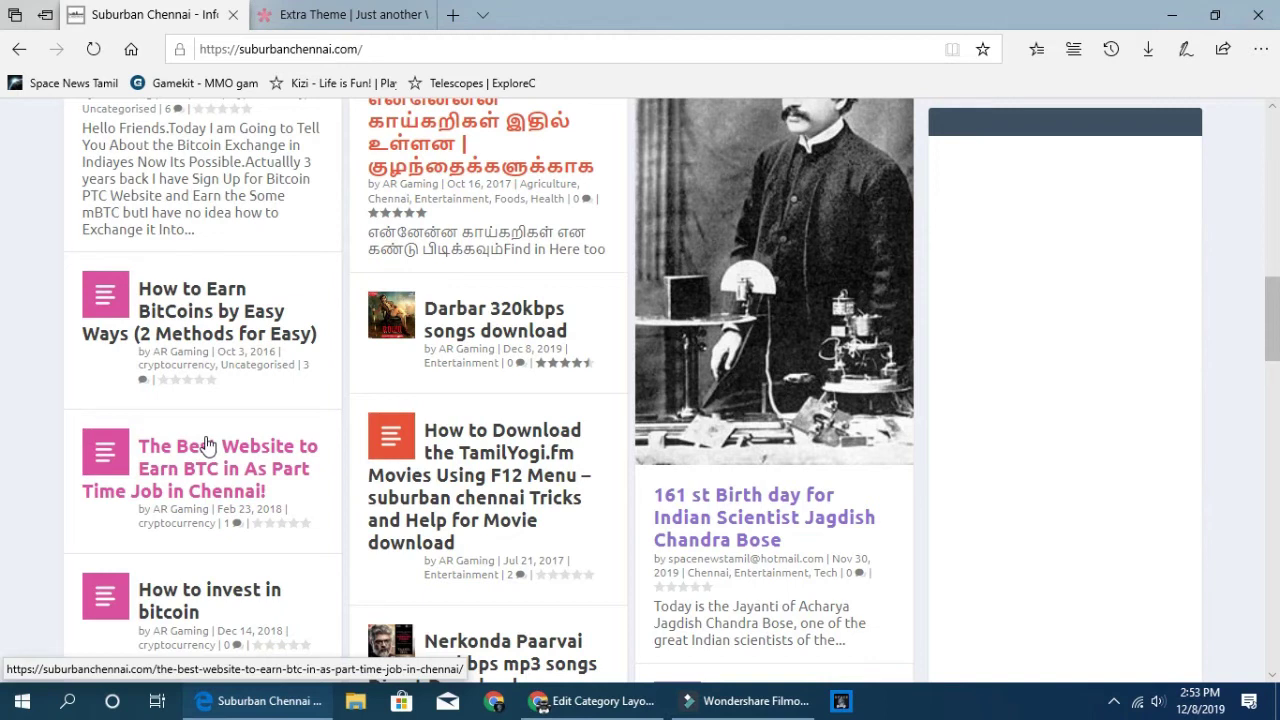
pyautogui.hotkey('alt', 'Tab')
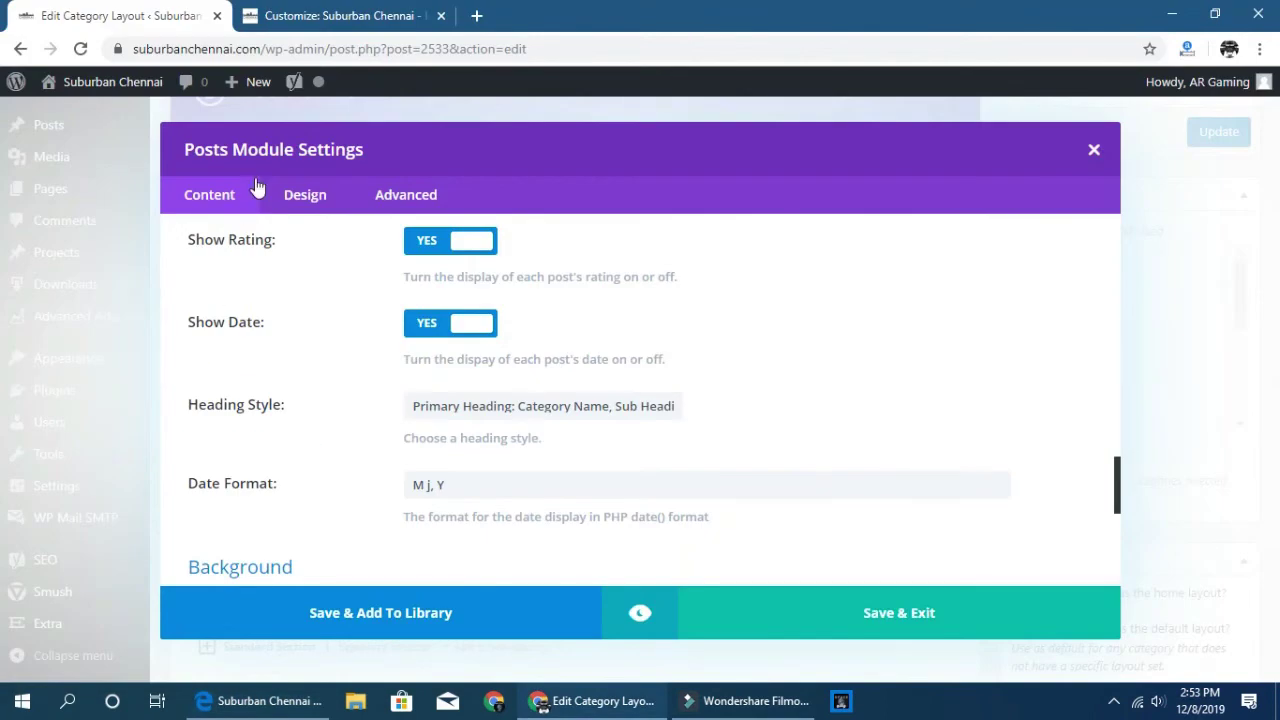
pyautogui.click(313, 22)
pyautogui.click(105, 15)
pyautogui.scroll(-3, 372, 522)
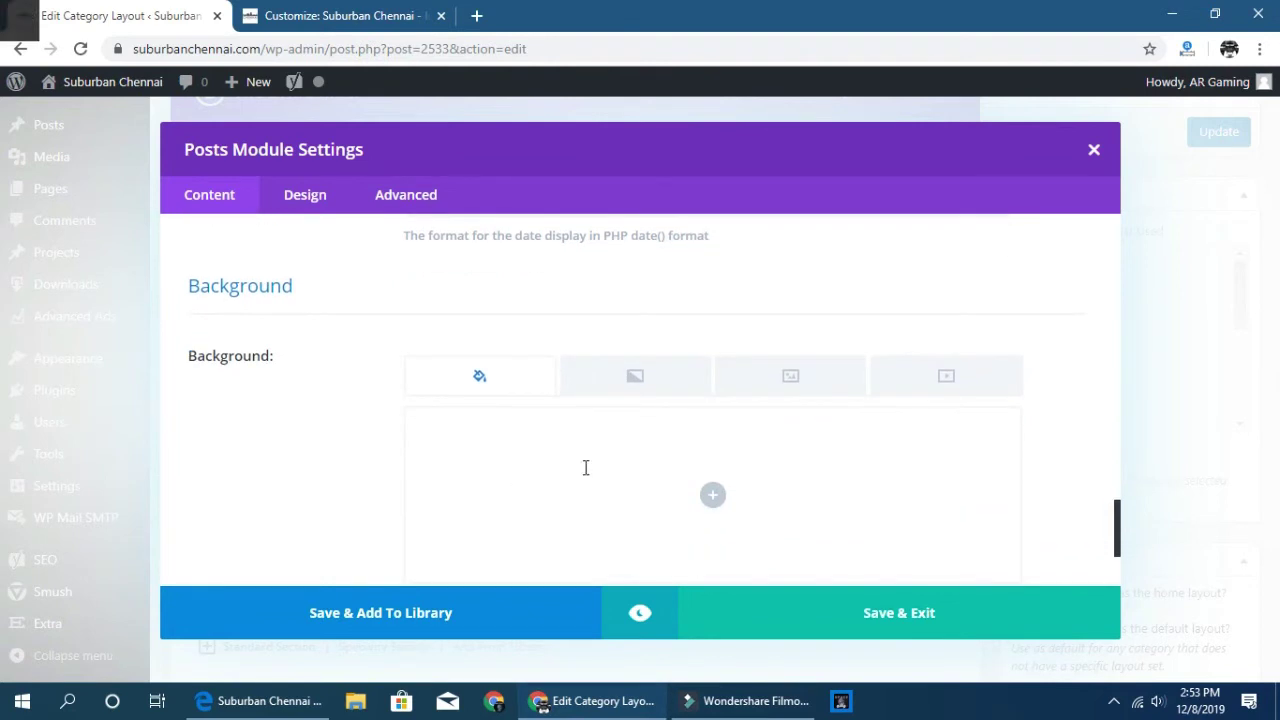
# Examine the Cryptocurrency, Entertainment and Chennai columns and the slider above them on the live home page in Edge.
pyautogui.hotkey('alt', 'Tab')
pyautogui.scroll(3, 329, 403)
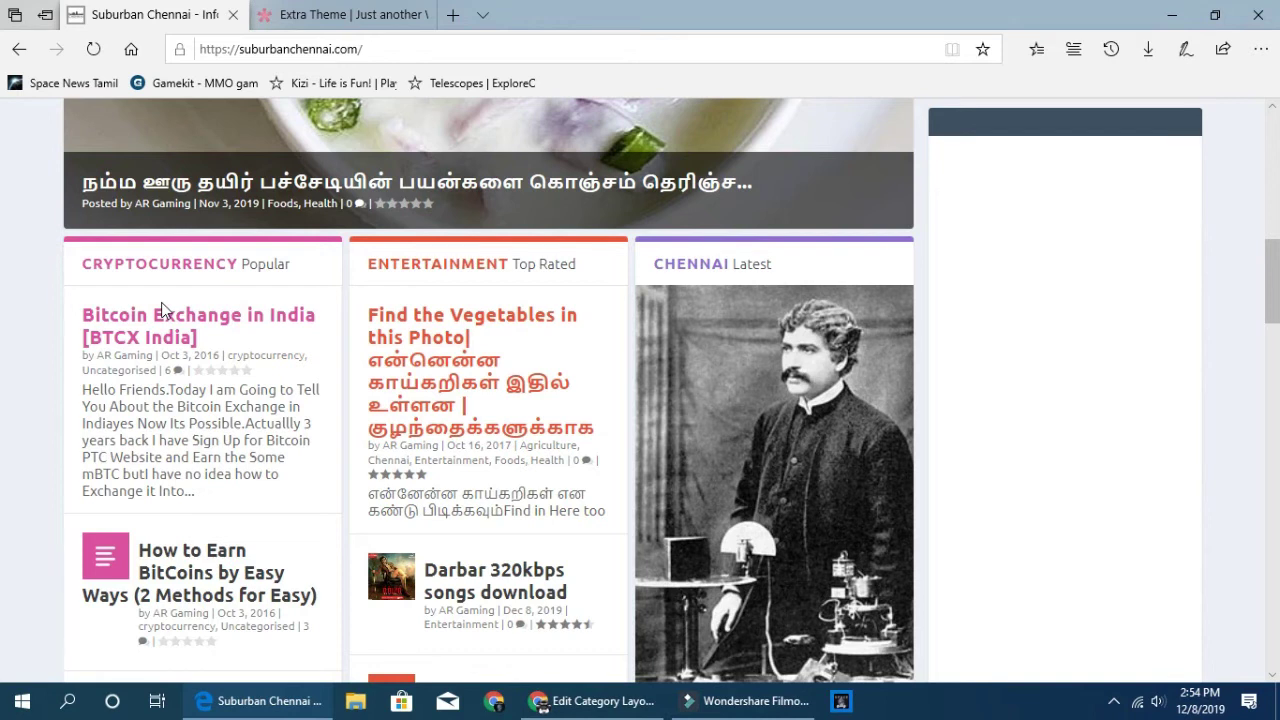
pyautogui.scroll(-1, 195, 345)
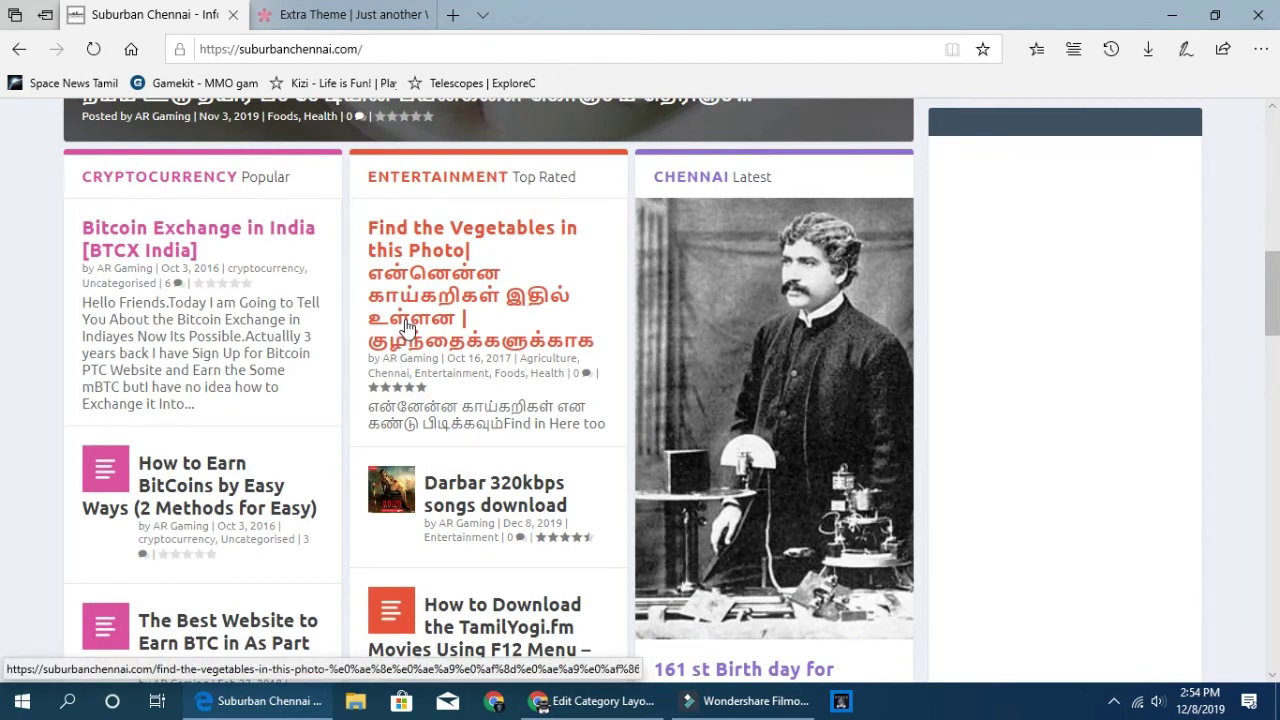
pyautogui.scroll(5, 408, 327)
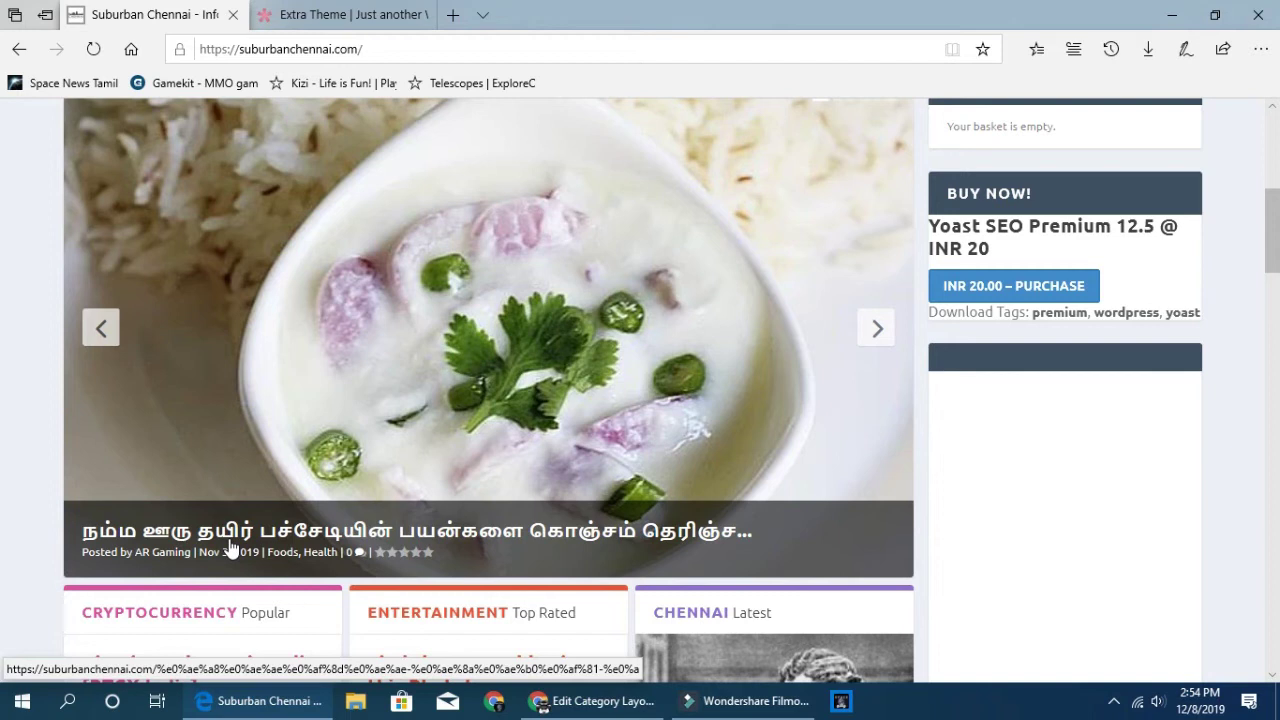
pyautogui.scroll(-3, 230, 549)
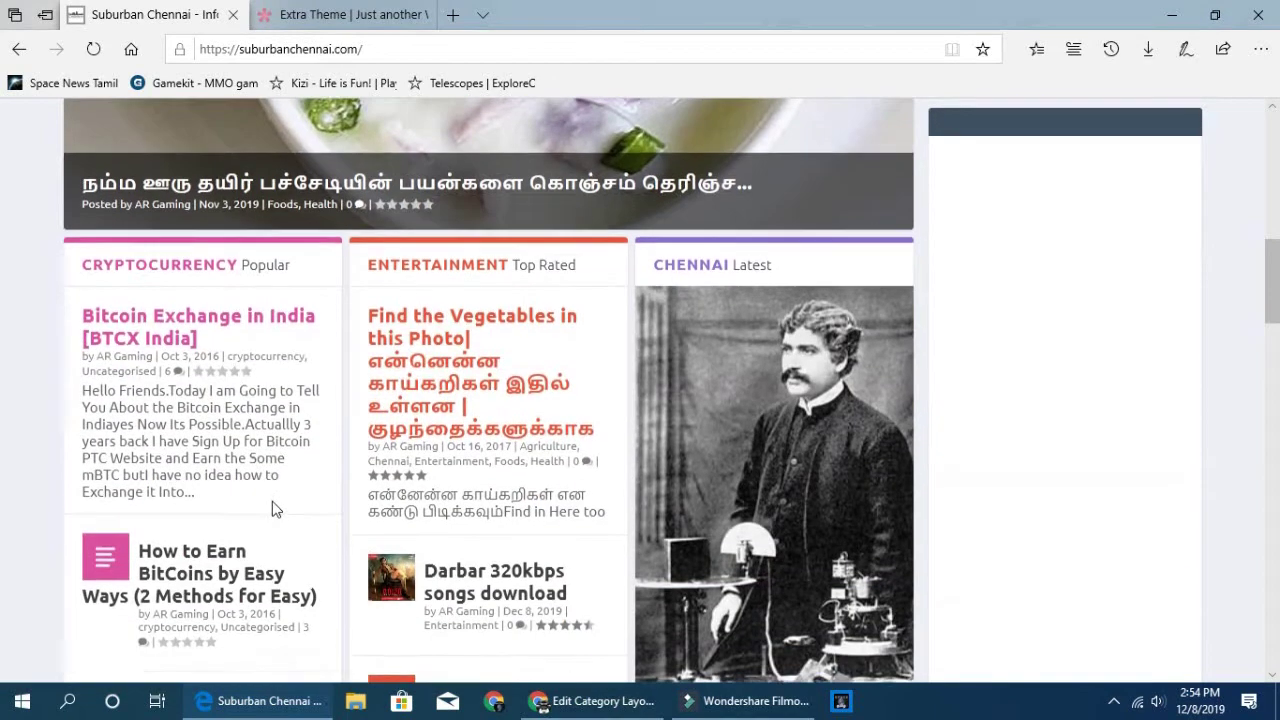
pyautogui.hotkey('alt', 'Tab')
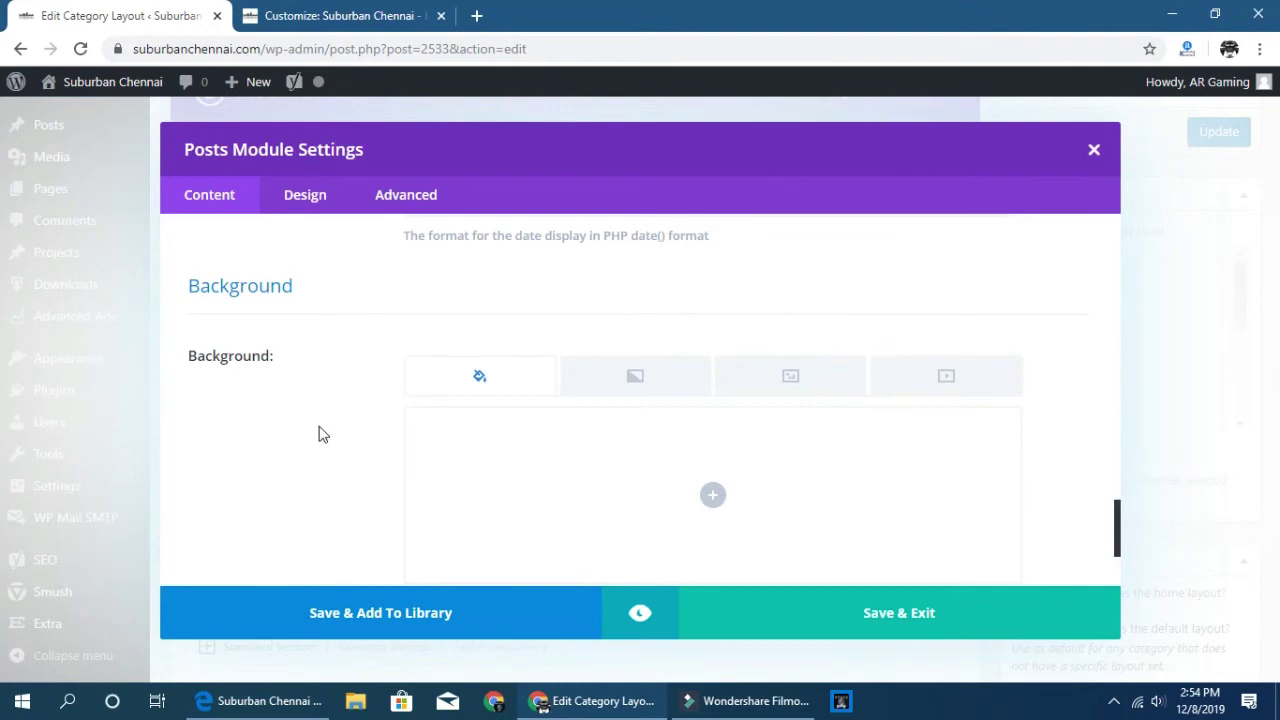
# Review the Extra theme demo in Edge, from its featured slider through the Travel and Culture modules to the All Latest carousel.
pyautogui.hotkey('alt', 'Tab')
pyautogui.click(340, 27)
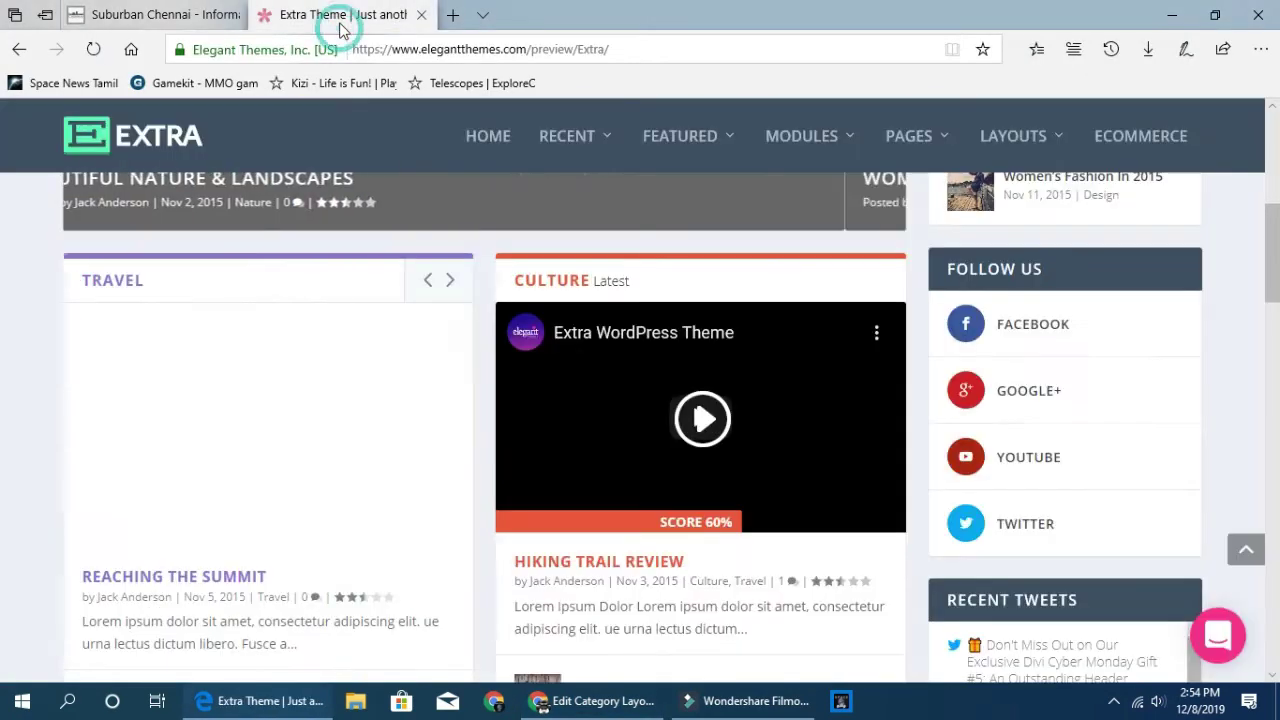
pyautogui.scroll(5, 69, 366)
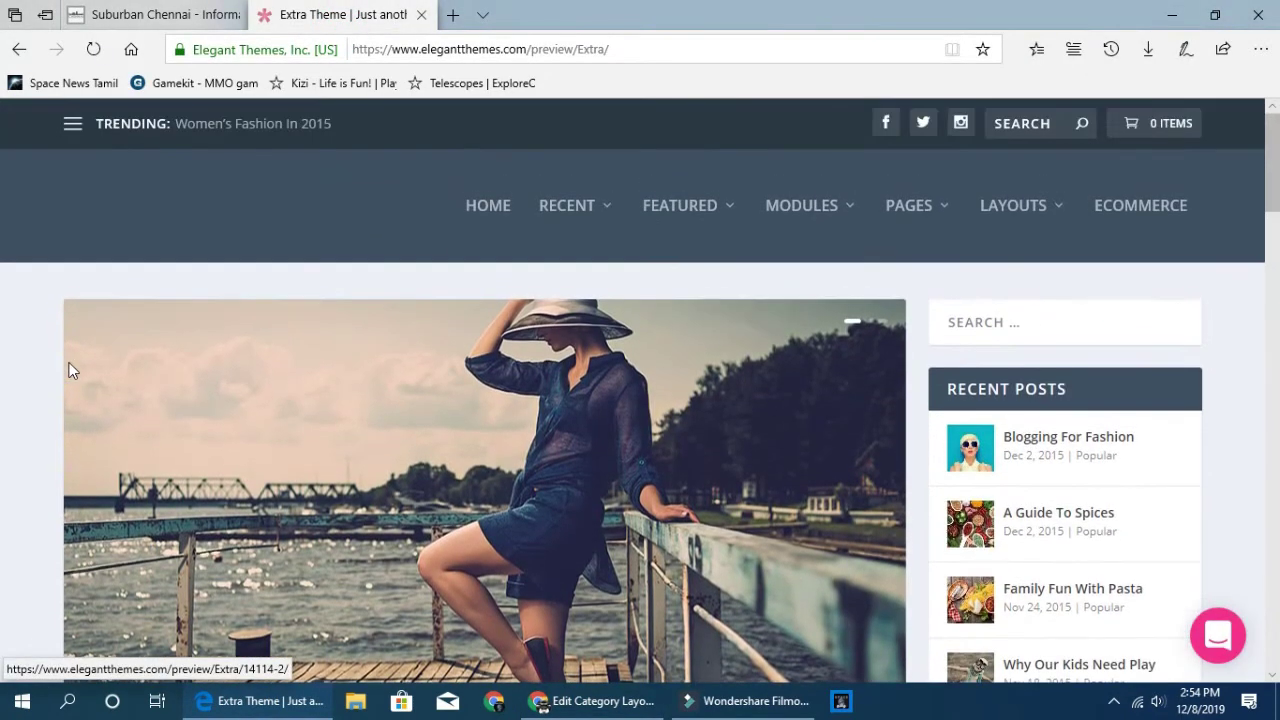
pyautogui.scroll(-4, 72, 364)
pyautogui.scroll(-1, 220, 448)
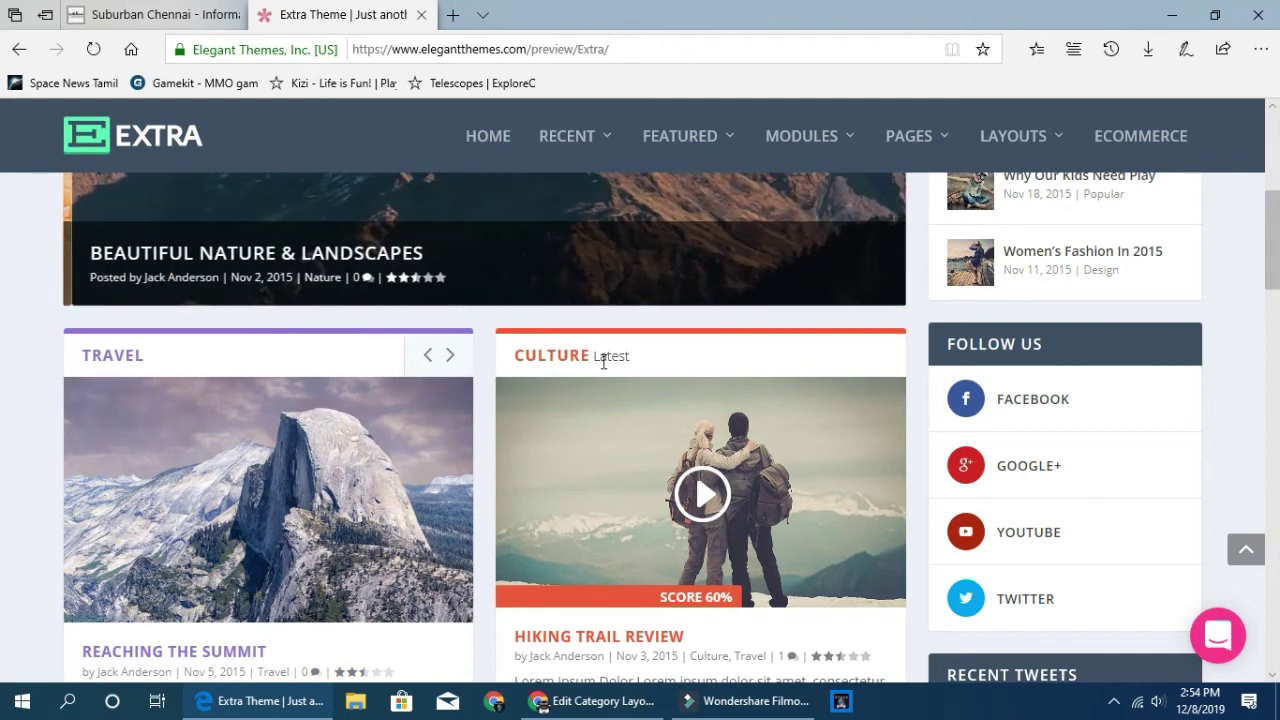
pyautogui.scroll(-3, 603, 362)
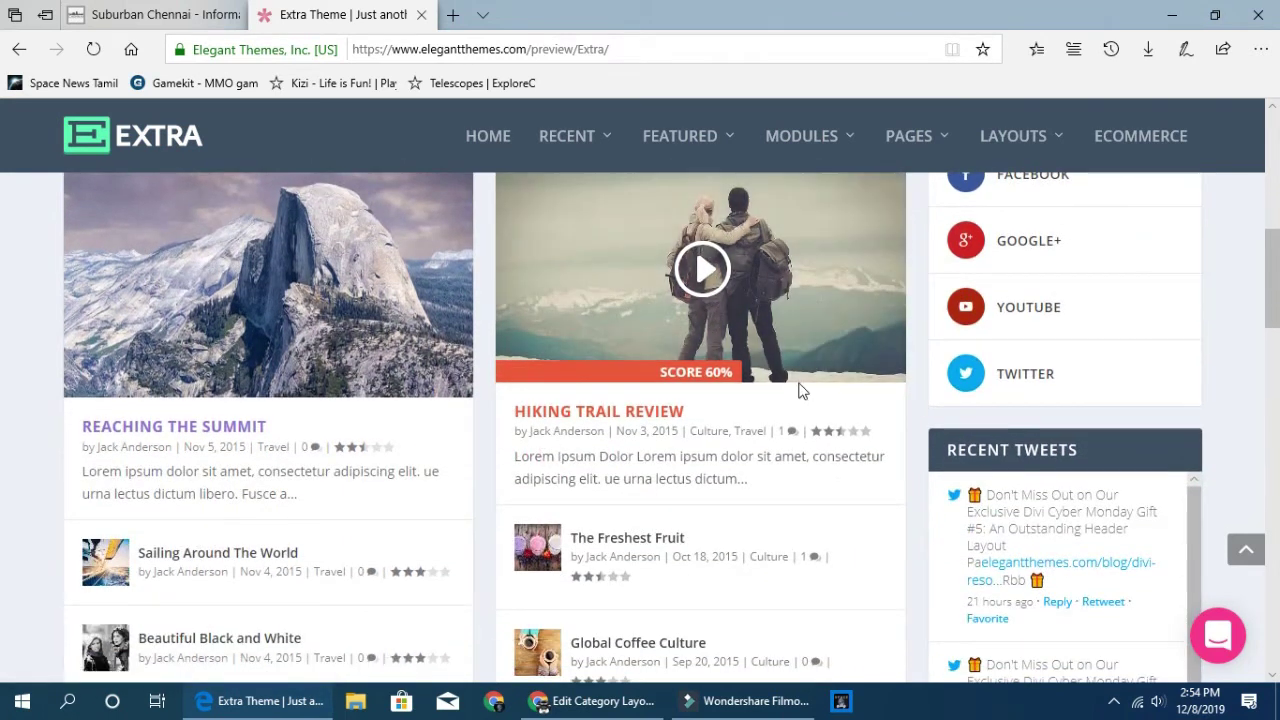
pyautogui.scroll(-4, 723, 449)
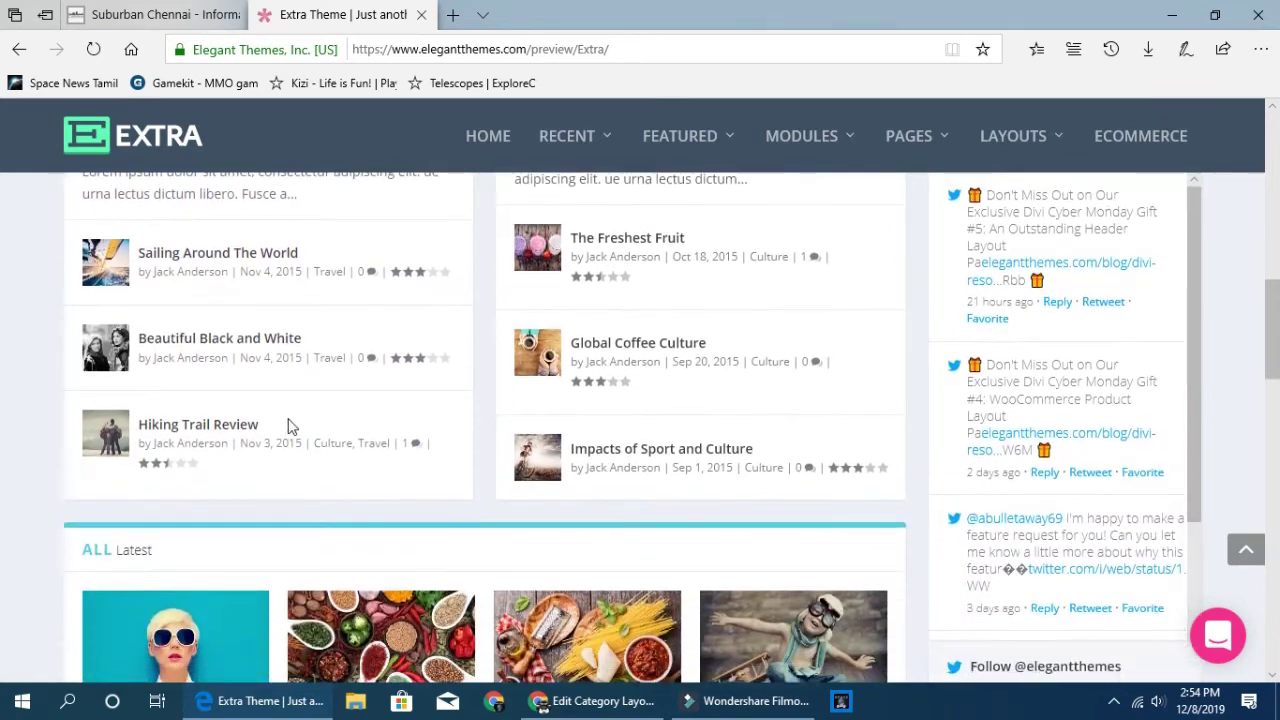
pyautogui.scroll(-2, 333, 455)
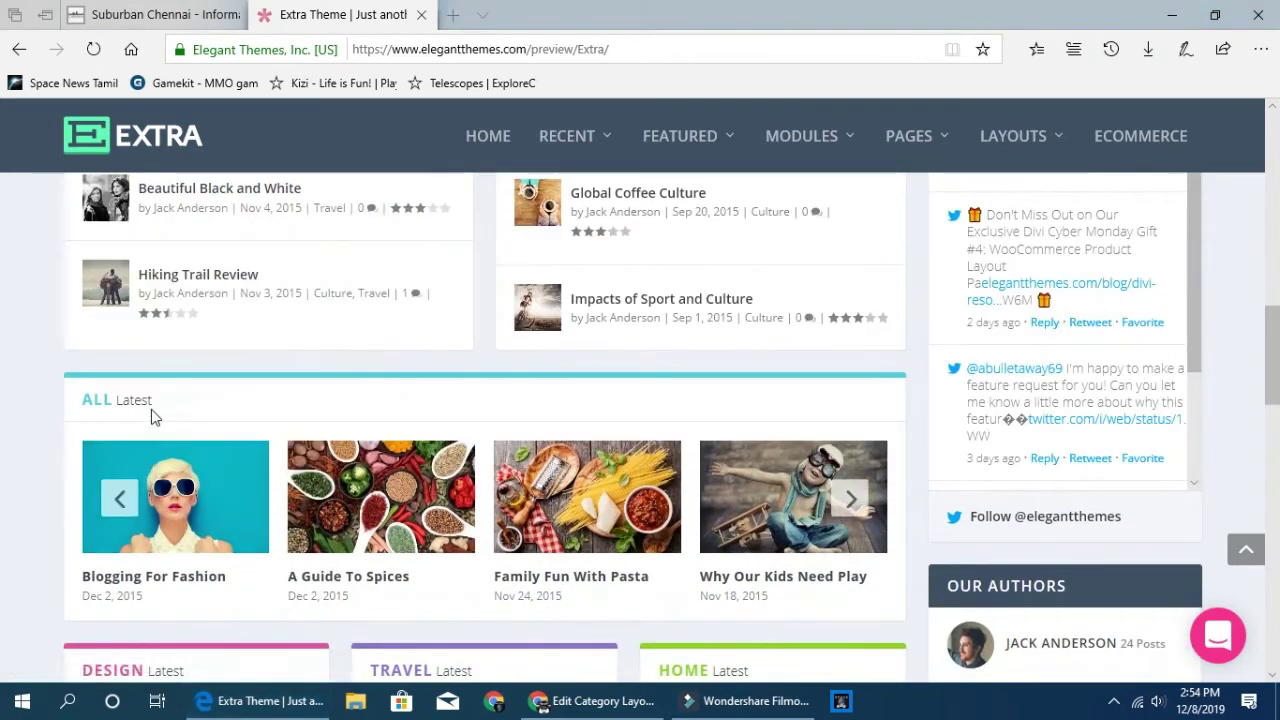
# Return to Chrome and save the cryptocurrency Posts module's settings, closing the dialog.
pyautogui.hotkey('alt', 'Tab')
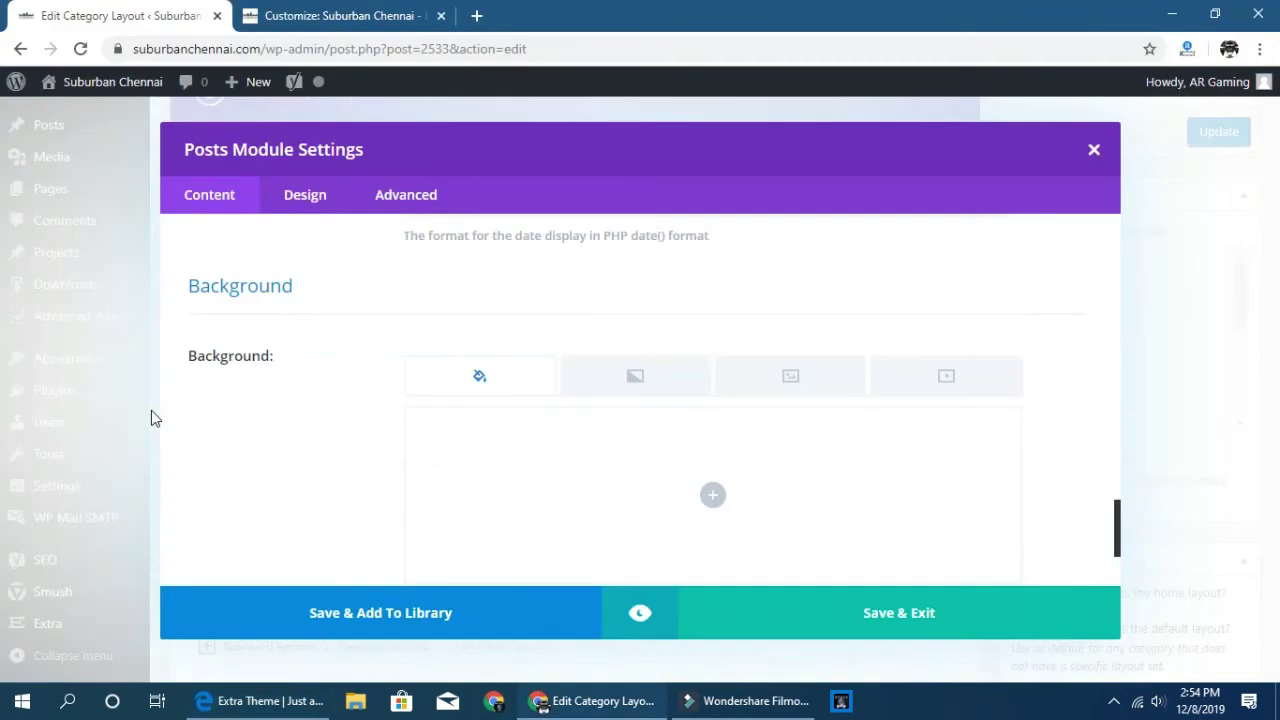
pyautogui.click(918, 619)
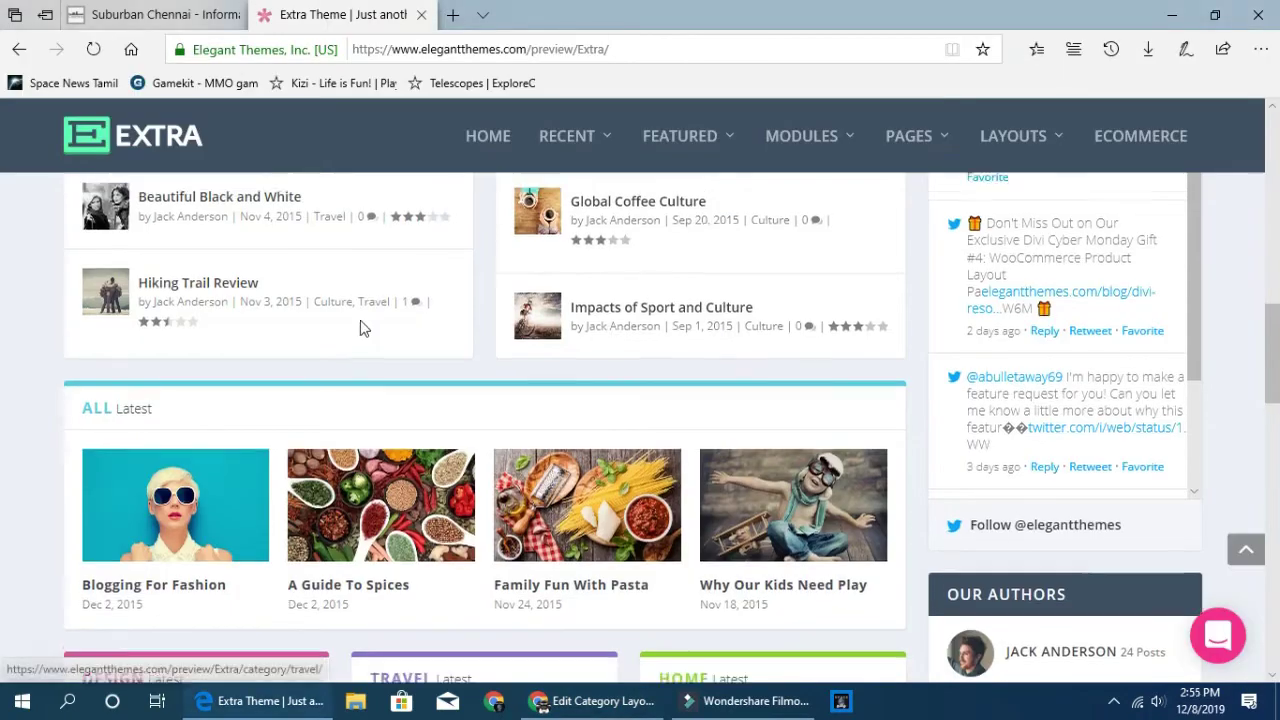
# Compare the Extra demo's slider and post modules in Edge with the slider and category columns on the Suburban Chennai home page.
pyautogui.scroll(-5, 359, 320)
pyautogui.scroll(5, 359, 320)
pyautogui.scroll(-4, 340, 380)
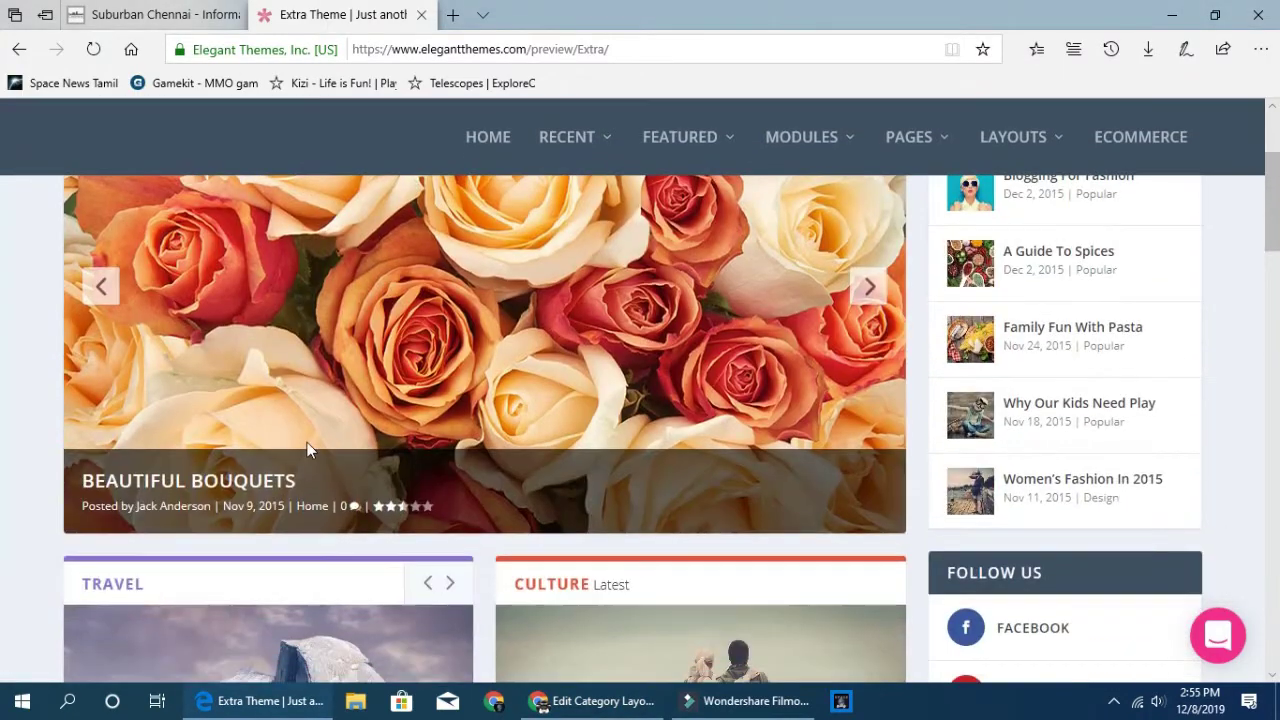
pyautogui.scroll(5, 286, 441)
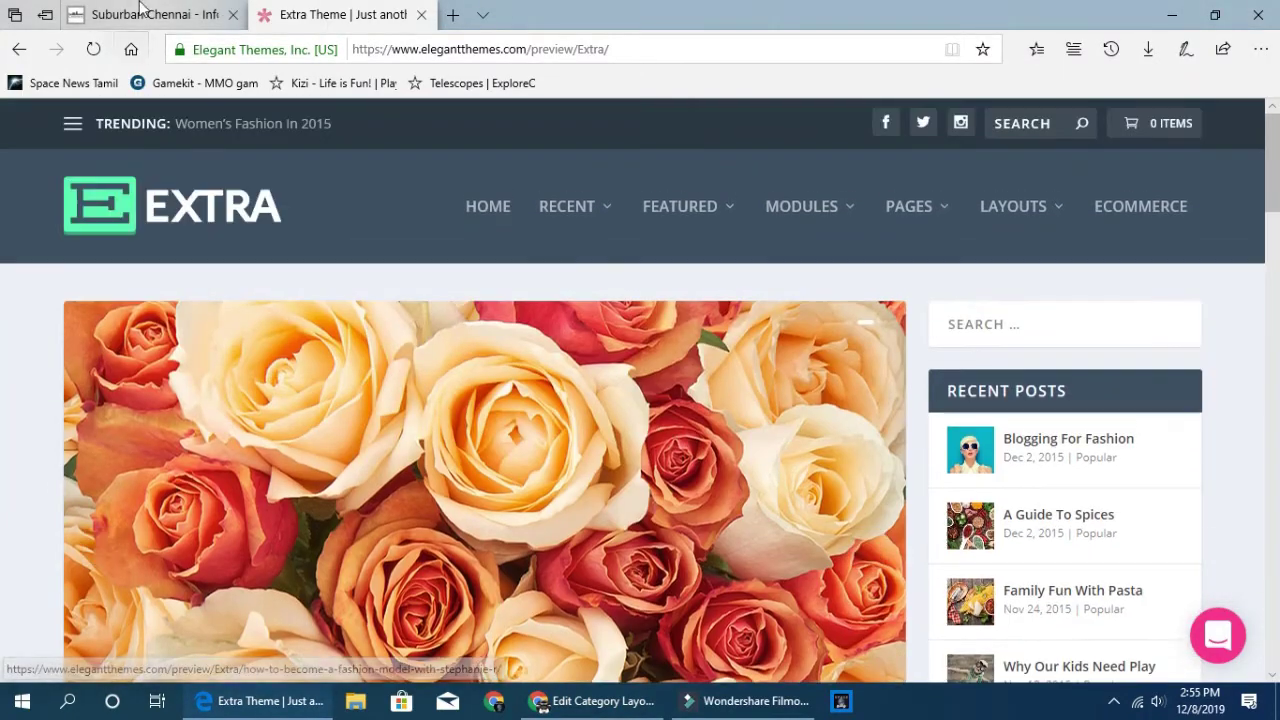
pyautogui.click(140, 14)
pyautogui.scroll(2, 265, 390)
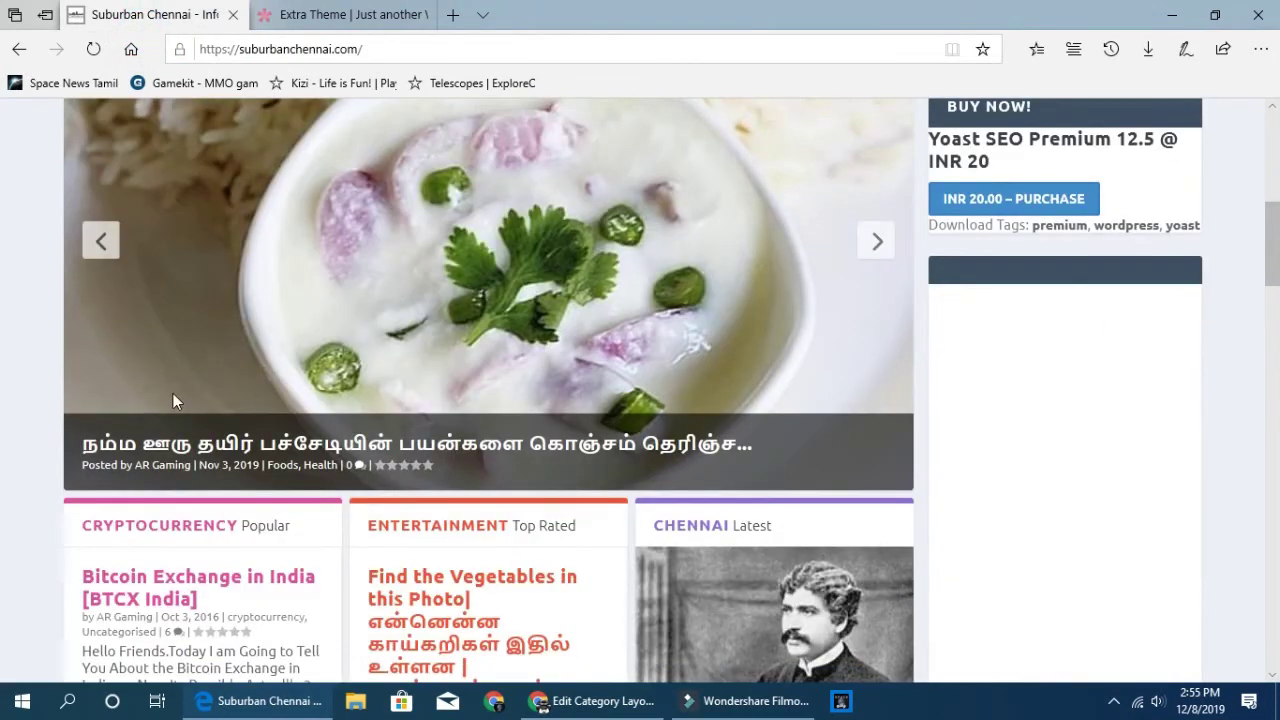
# Switch to Chrome and review the Blog Feed Masonry module's content settings, closing the dialog without saving.
pyautogui.hotkey('alt', 'Tab')
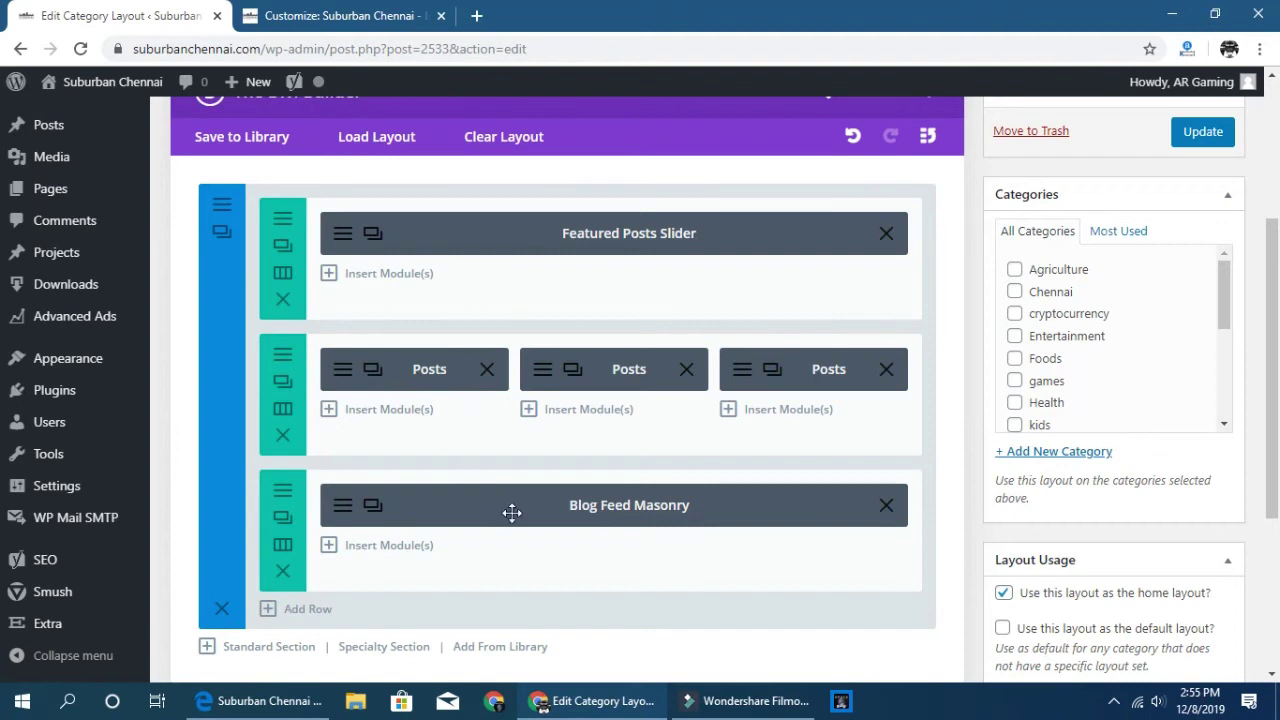
pyautogui.click(340, 510)
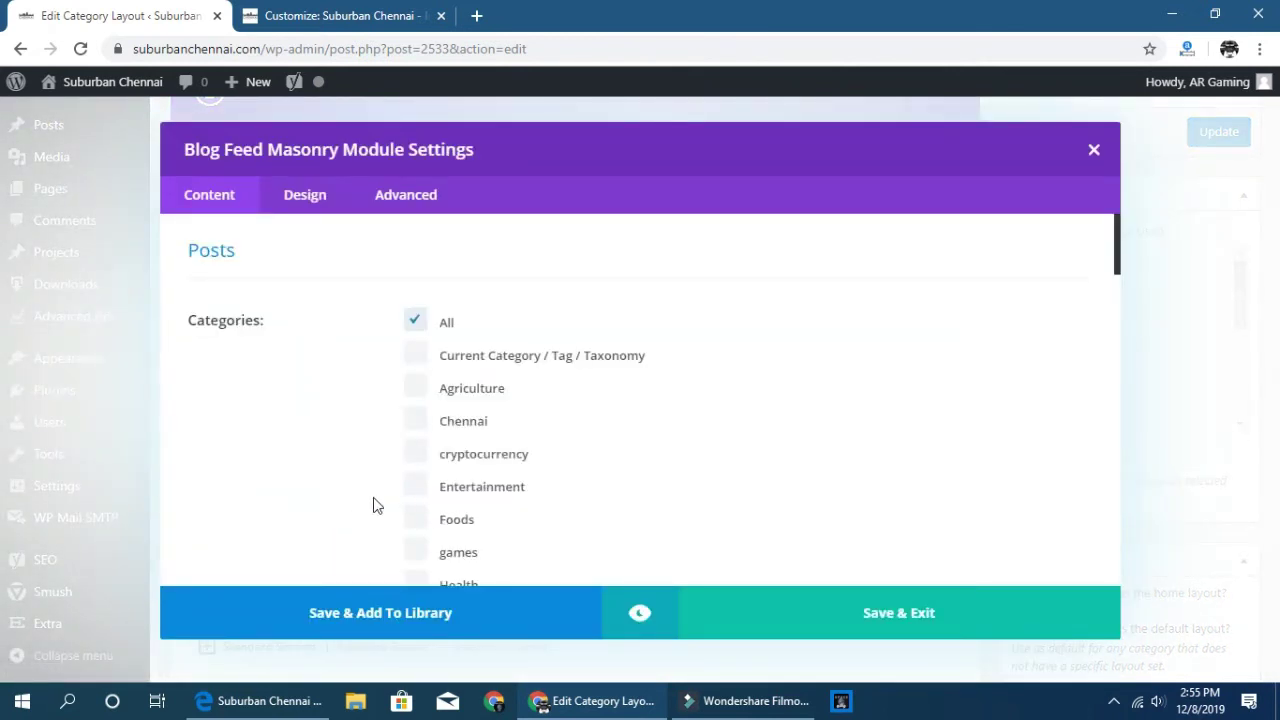
pyautogui.scroll(-10, 363, 502)
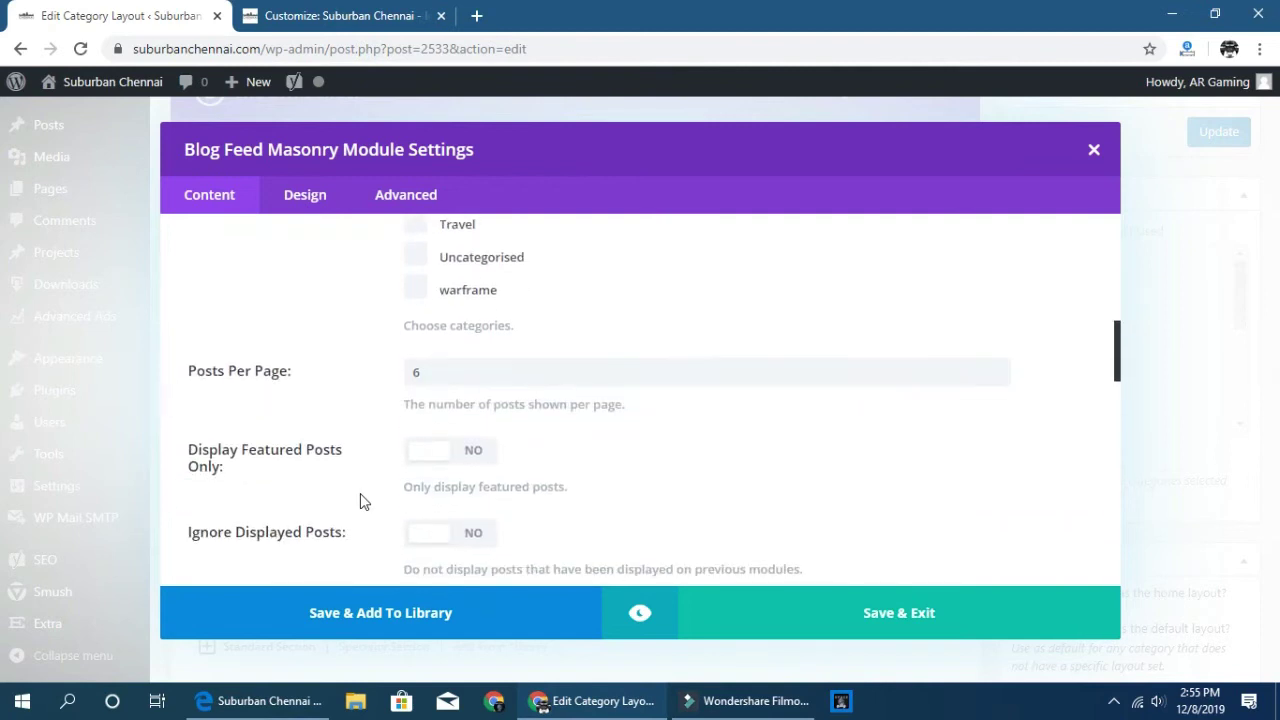
pyautogui.scroll(-4, 363, 502)
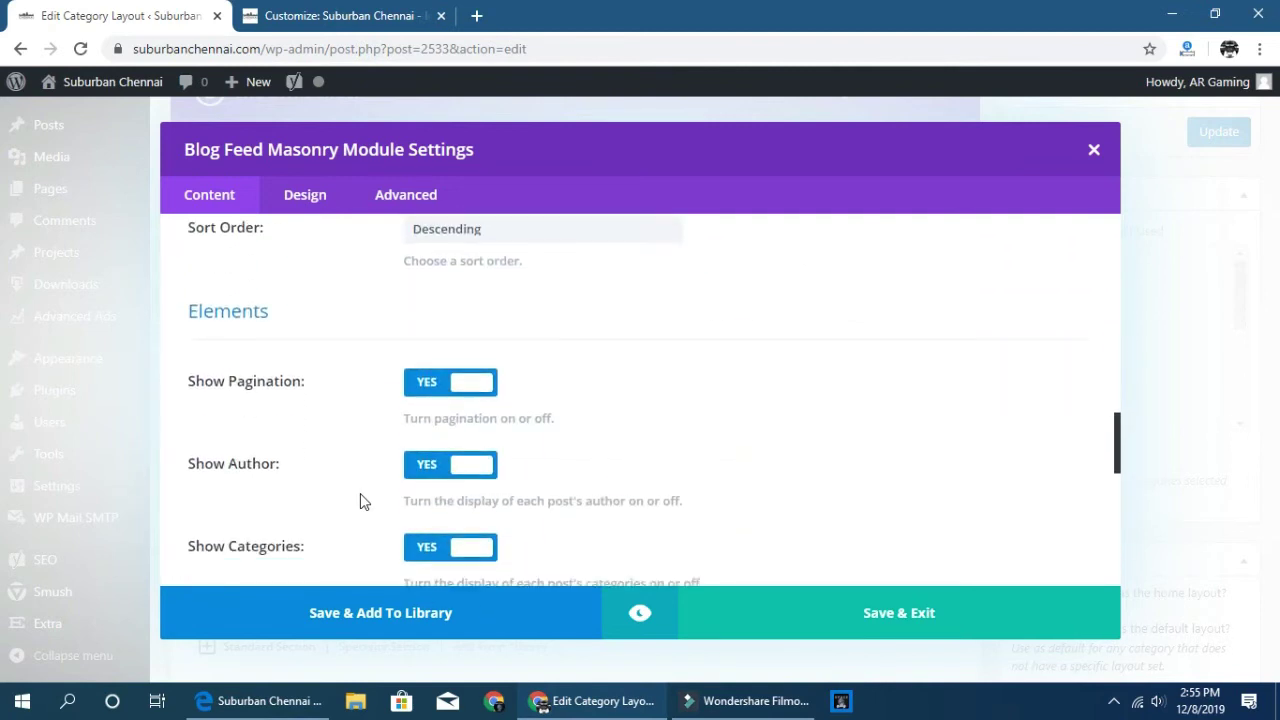
pyautogui.click(1094, 152)
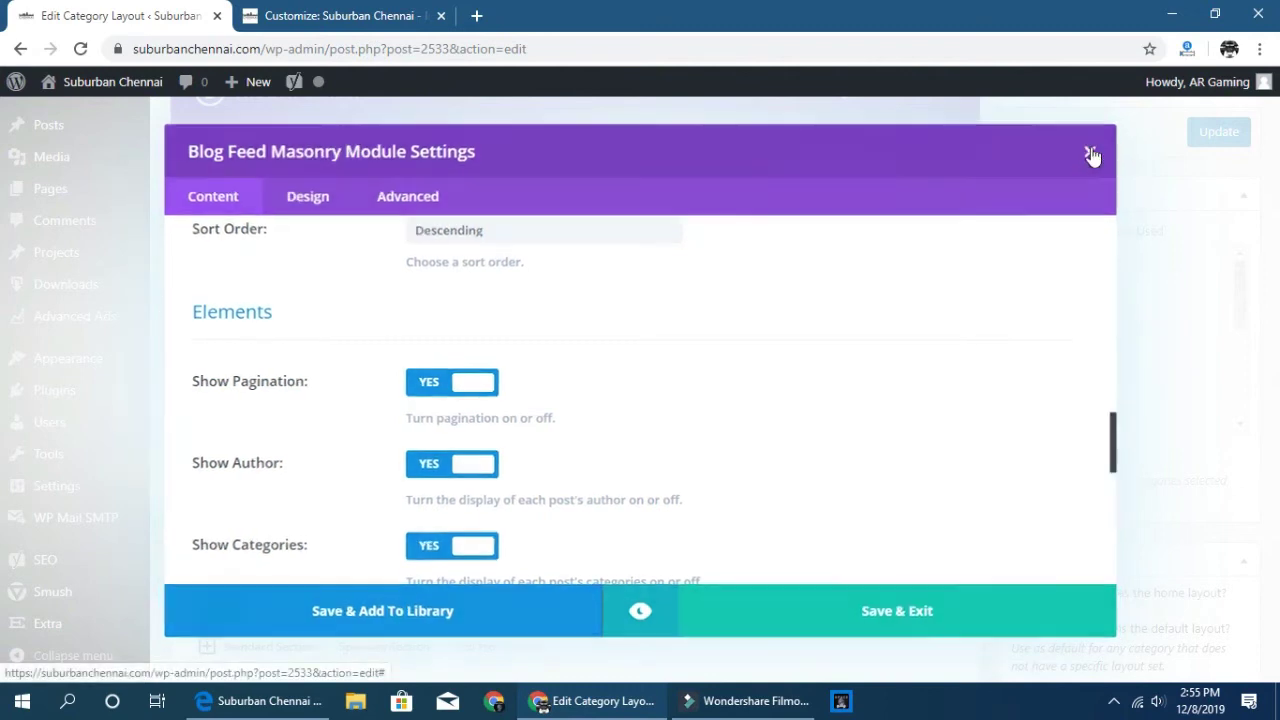
# Examine the posts in the Cryptocurrency, Entertainment and Chennai columns on the Suburban Chennai home page in Edge.
pyautogui.hotkey('alt', 'Tab')
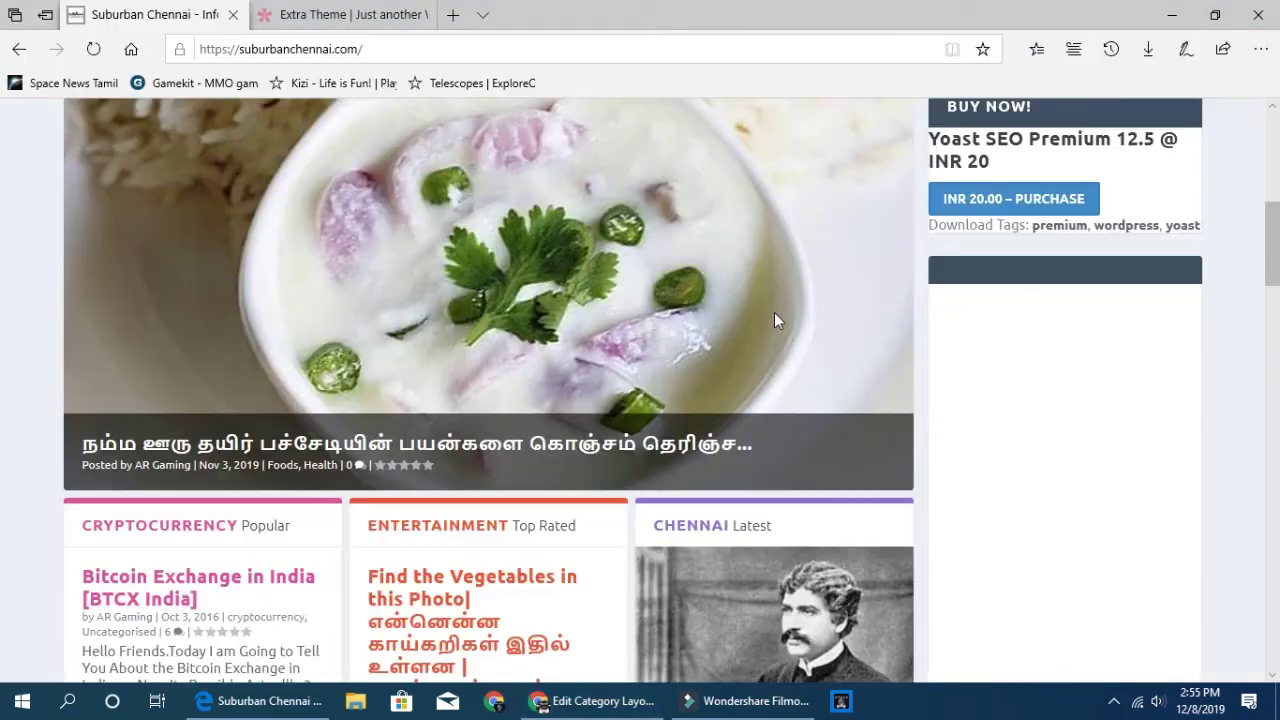
pyautogui.scroll(-10, 474, 336)
pyautogui.scroll(-5, 478, 338)
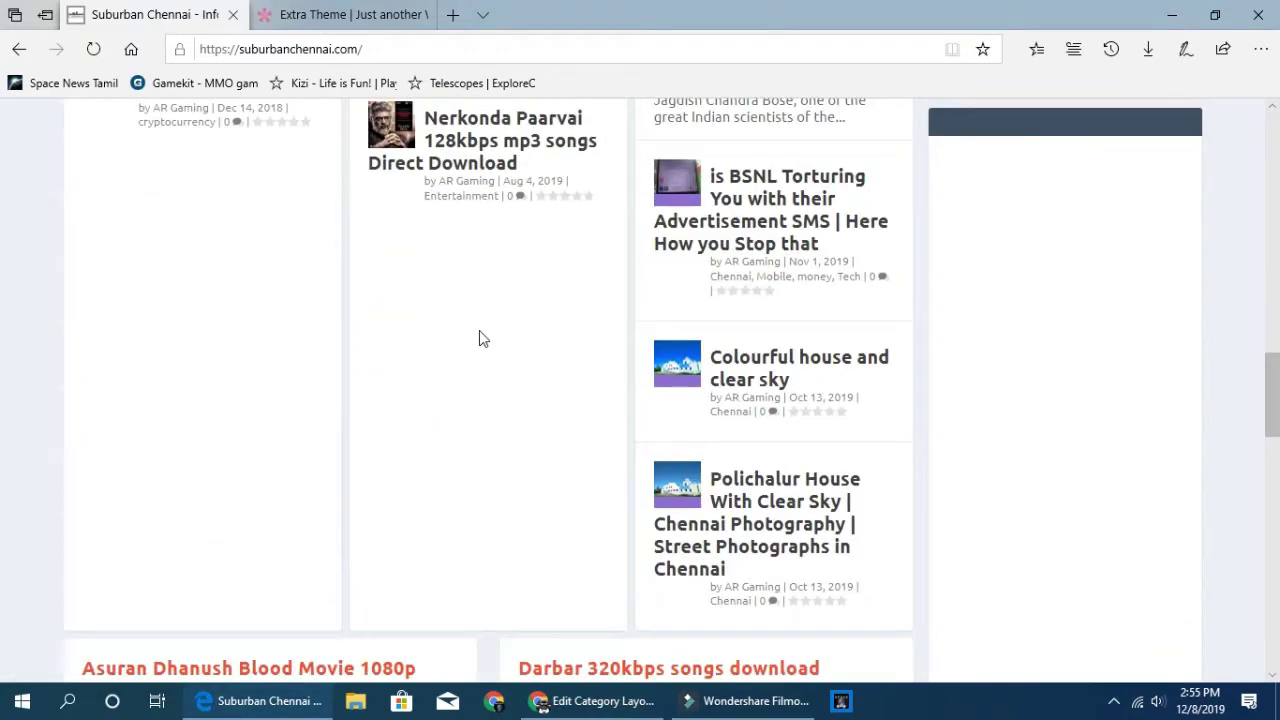
pyautogui.scroll(4, 480, 337)
pyautogui.scroll(1, 505, 350)
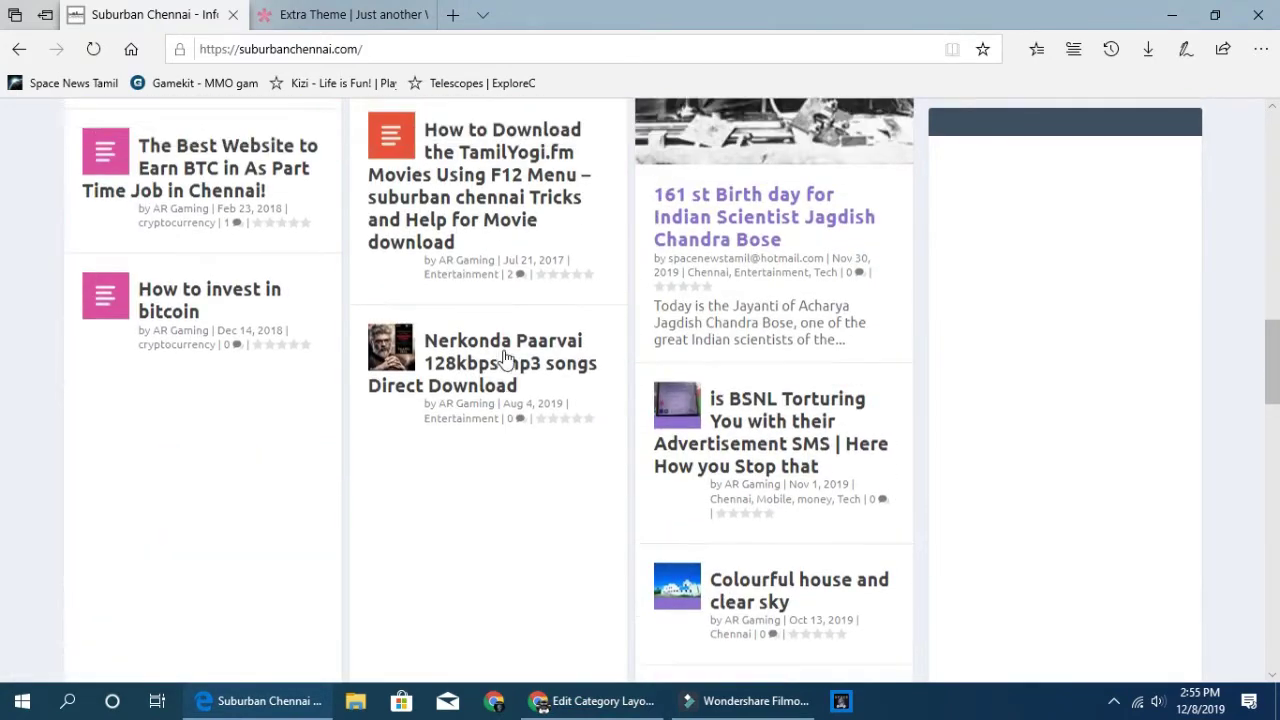
pyautogui.scroll(-2, 757, 413)
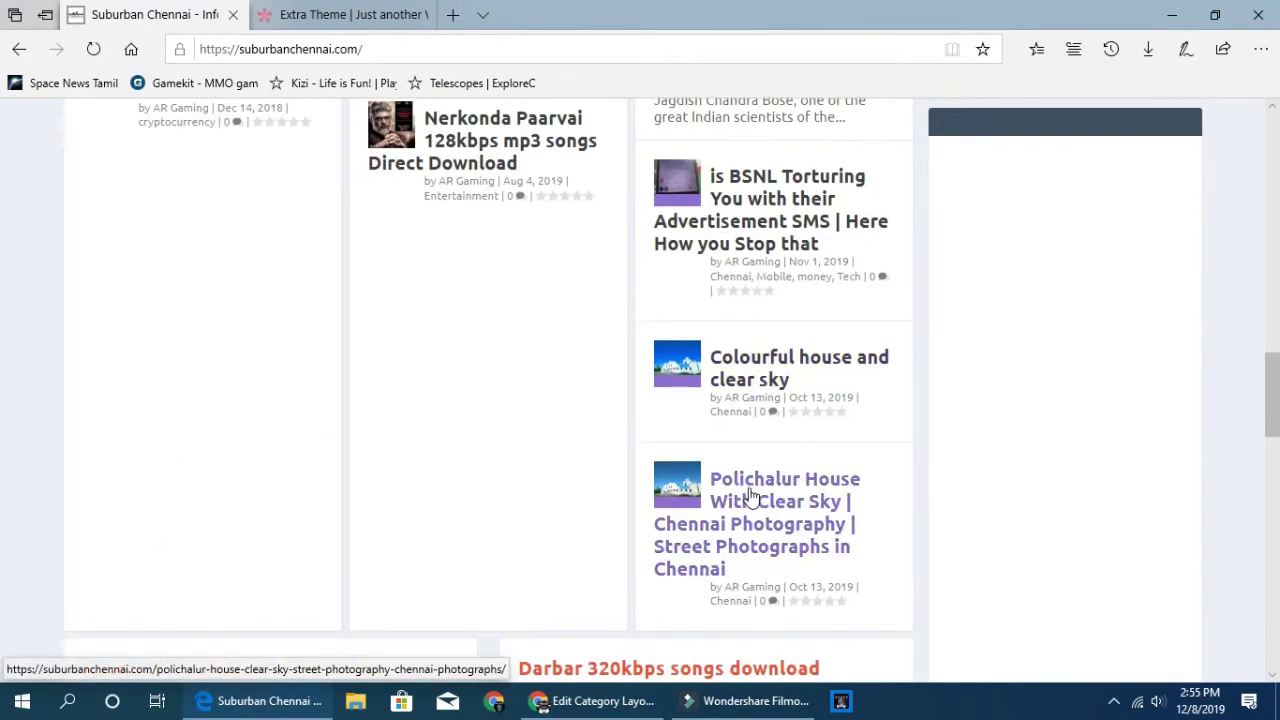
pyautogui.scroll(3, 437, 457)
pyautogui.scroll(-3, 491, 449)
pyautogui.scroll(4, 493, 452)
pyautogui.scroll(3, 493, 450)
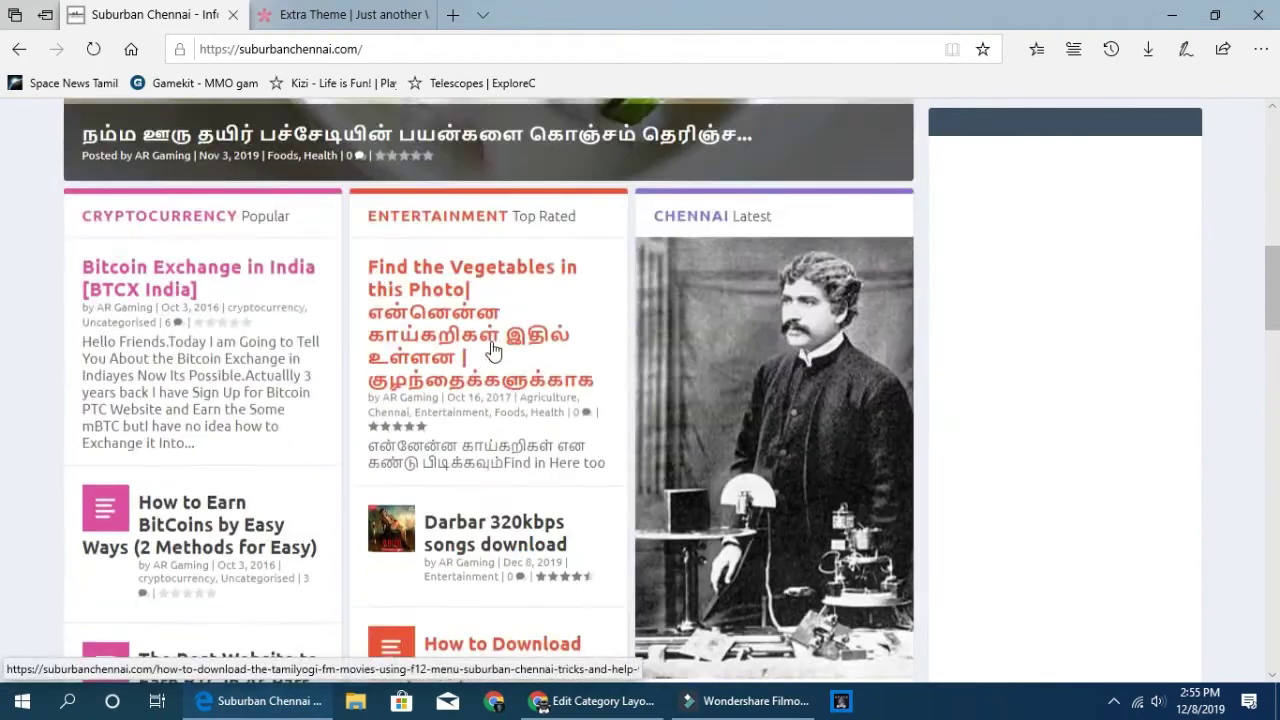
pyautogui.scroll(-2, 492, 385)
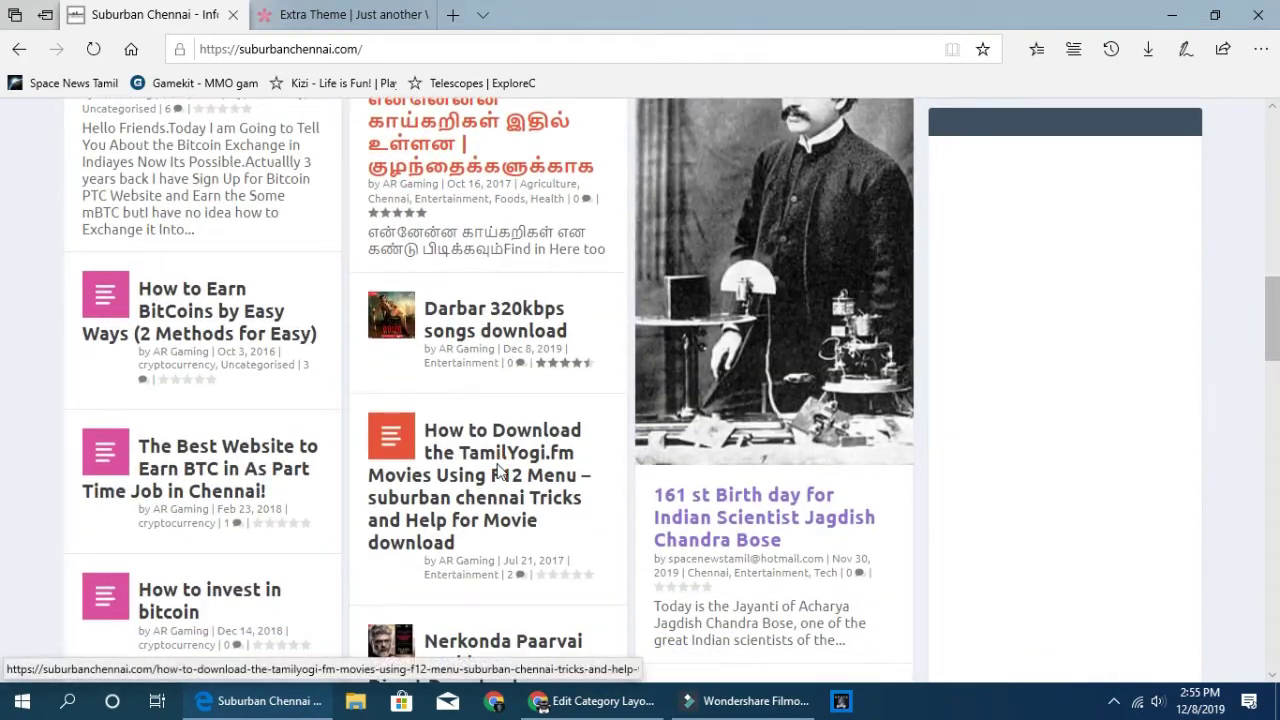
pyautogui.scroll(-2, 490, 440)
pyautogui.scroll(3, 486, 323)
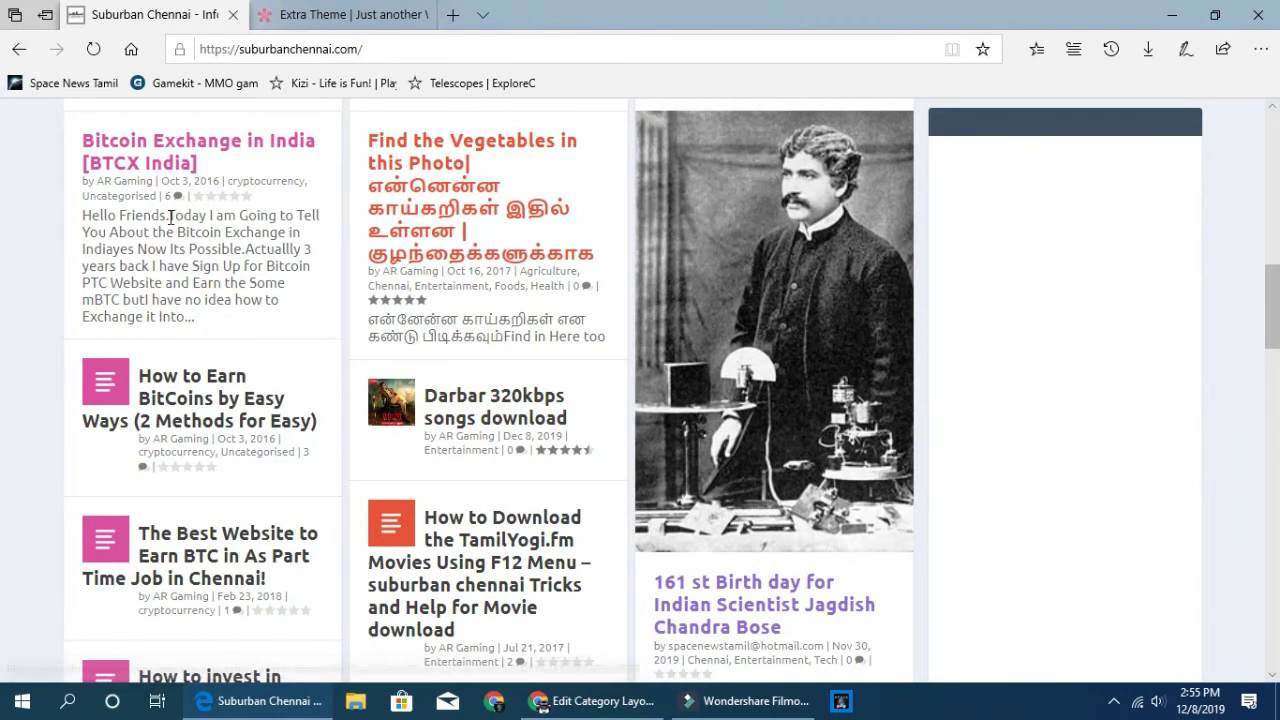
# Examine the two-column masonry blog feed below the category columns on the Suburban Chennai home page.
pyautogui.scroll(-6, 277, 517)
pyautogui.scroll(-2, 545, 491)
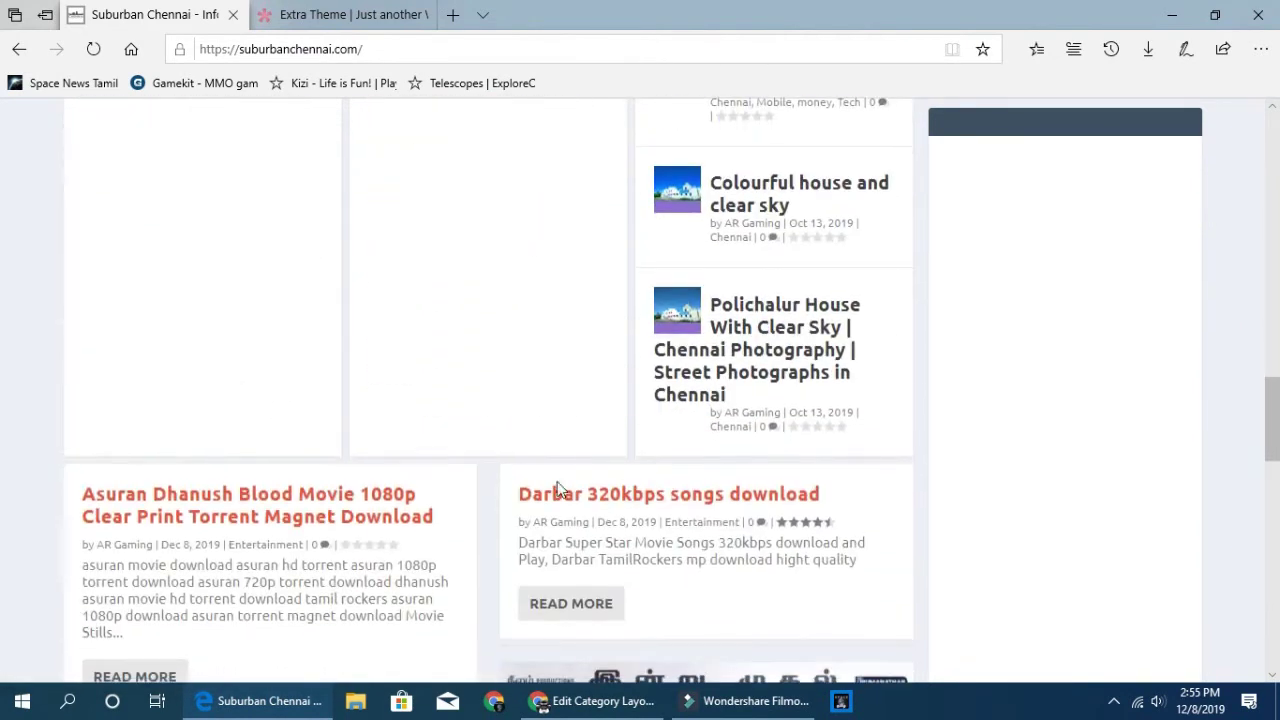
pyautogui.scroll(-2, 410, 525)
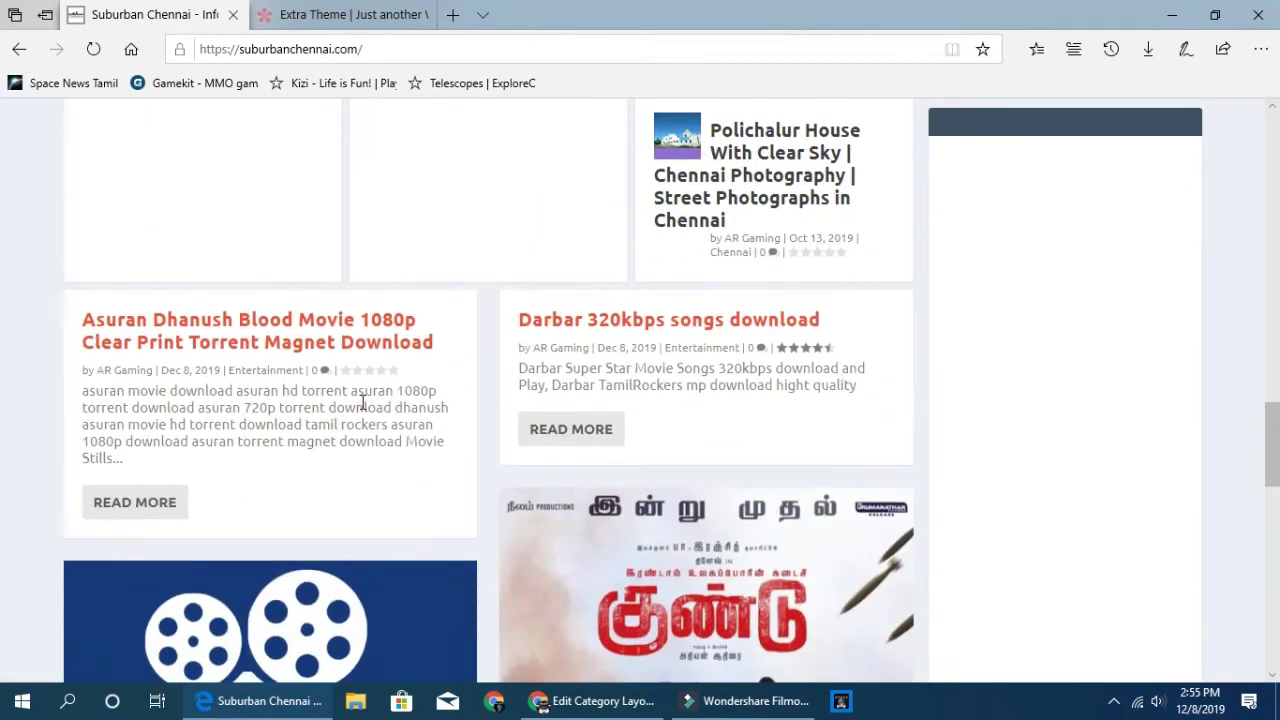
pyautogui.scroll(-1, 660, 490)
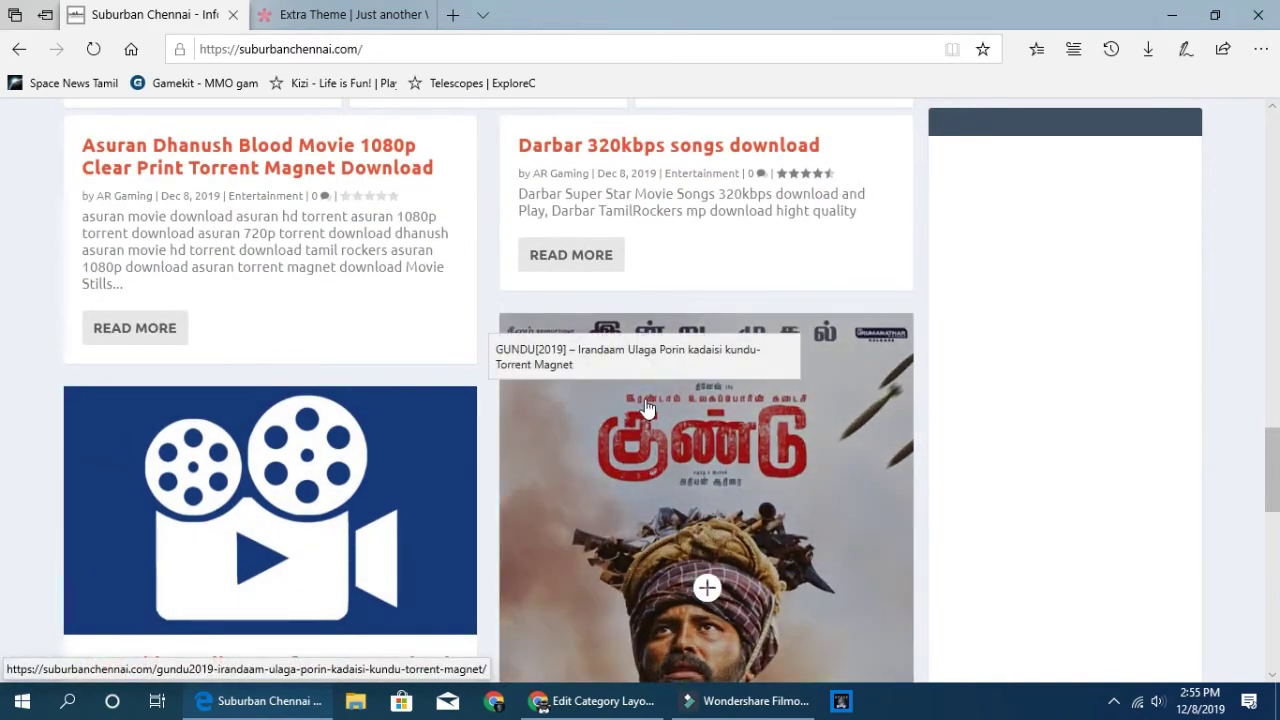
# Open the Extra theme demo's Simple Blog layout and look through its post list.
pyautogui.click(330, 15)
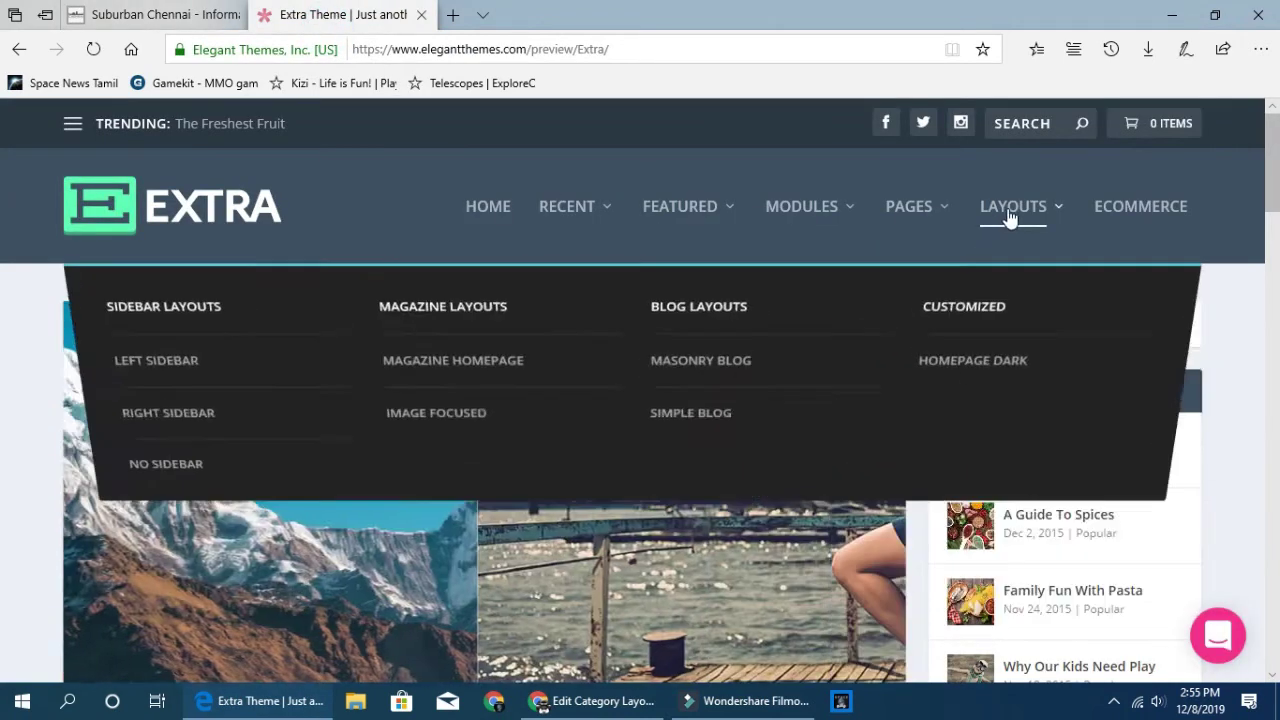
pyautogui.click(1030, 212)
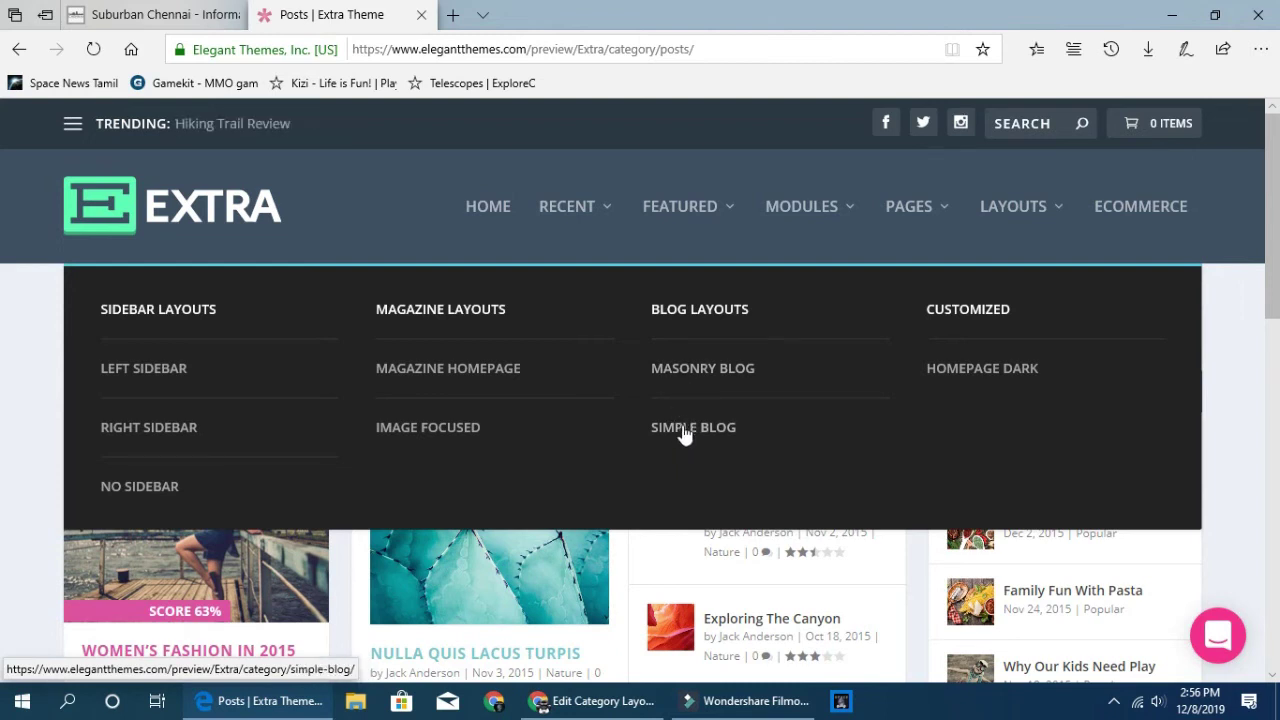
pyautogui.click(684, 434)
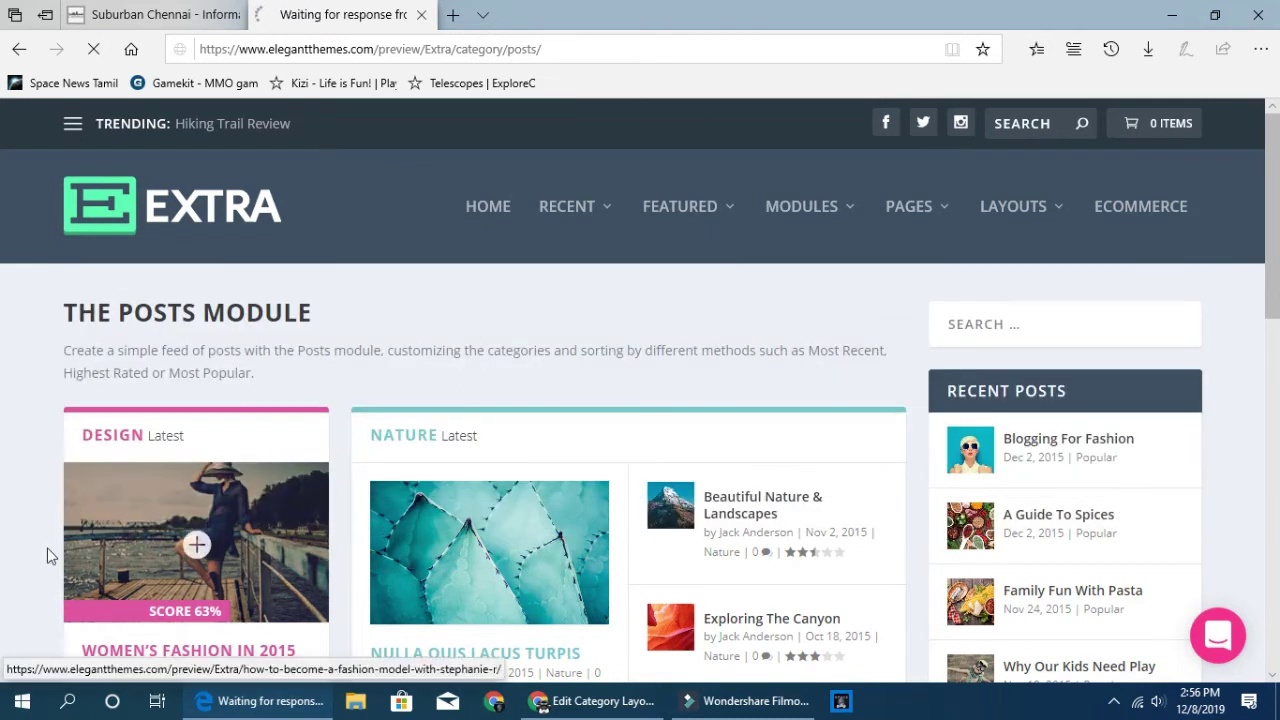
pyautogui.scroll(-2, 309, 420)
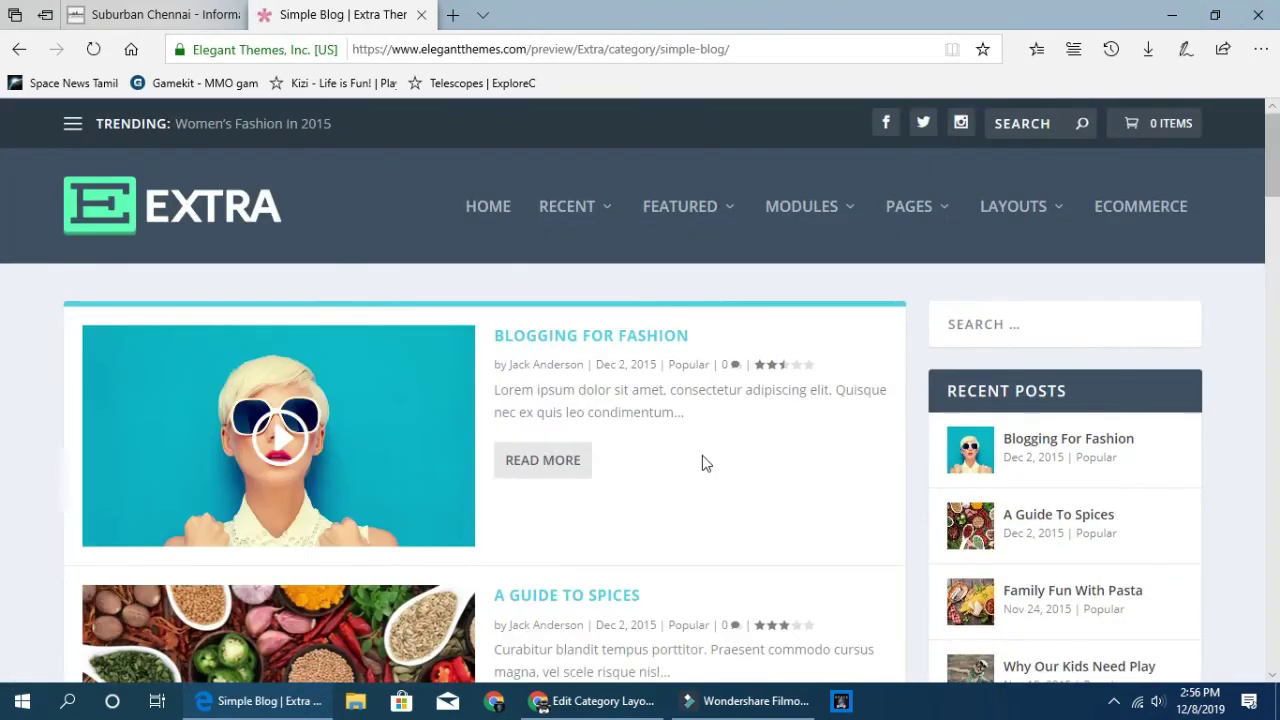
pyautogui.scroll(-5, 680, 462)
pyautogui.scroll(-6, 655, 470)
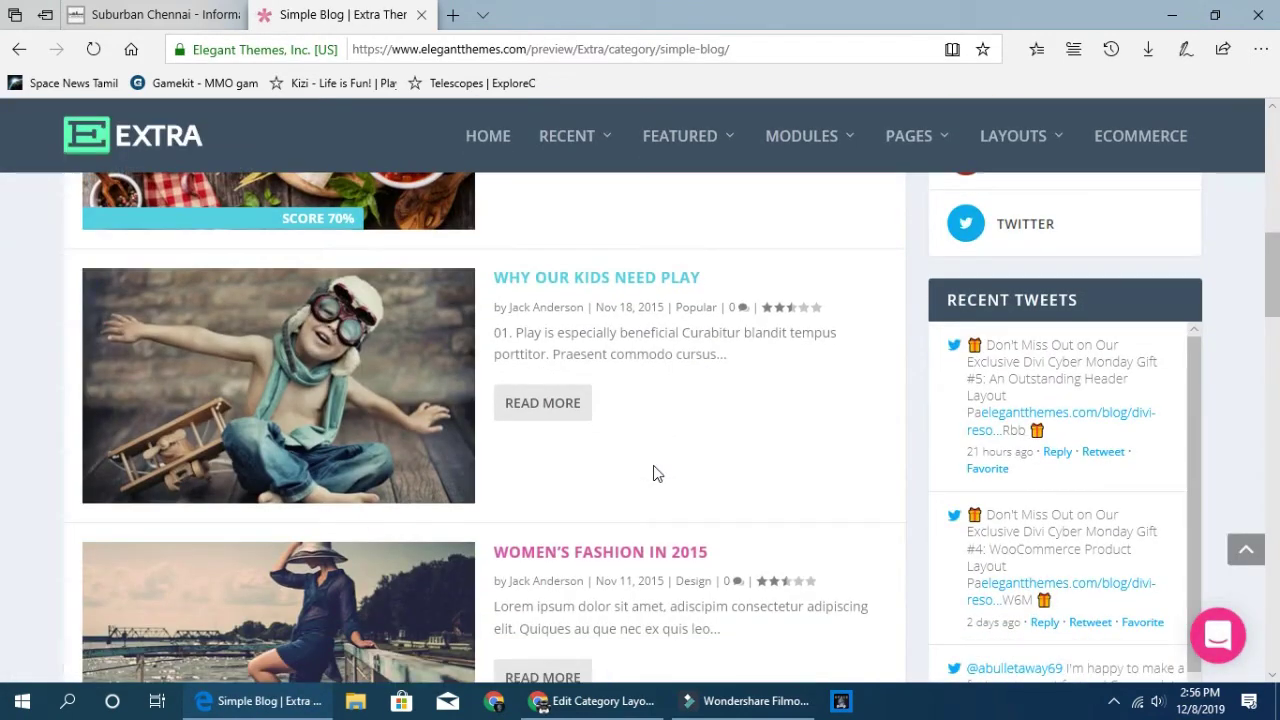
pyautogui.scroll(-10, 655, 473)
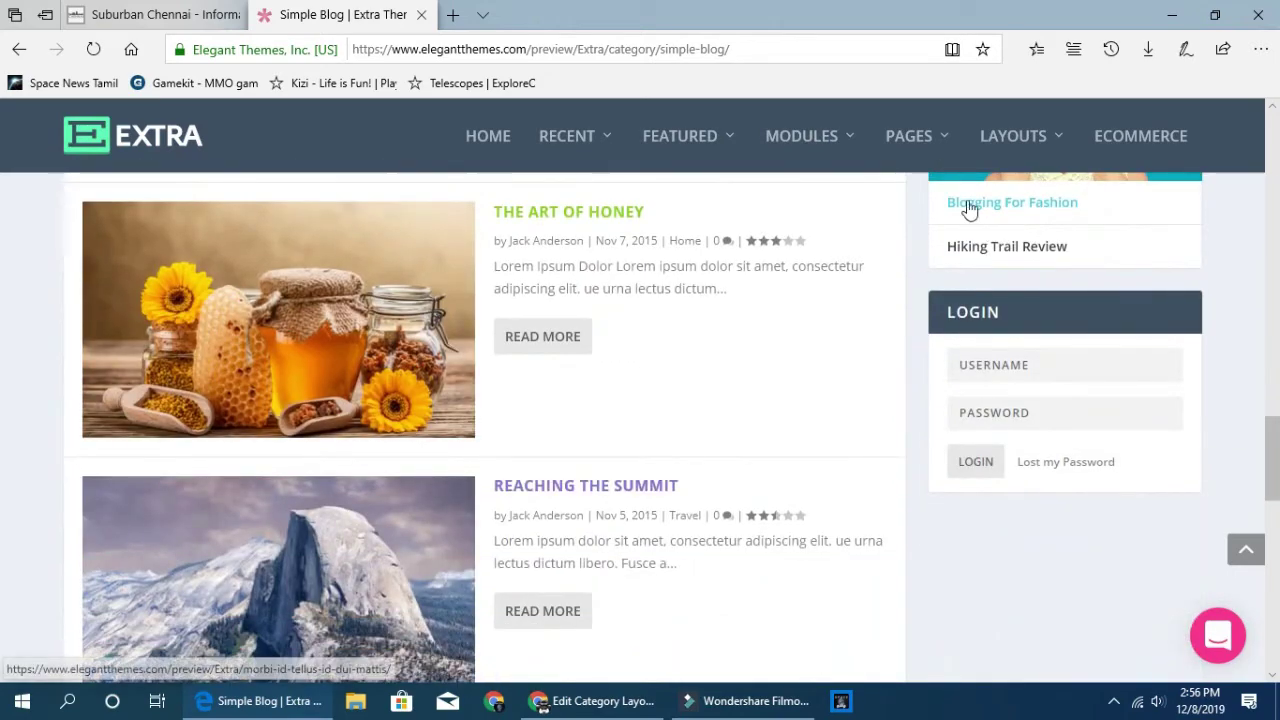
# Open the demo's Masonry Blog layout and look through its posts down to the pagination.
pyautogui.moveTo(1020, 158)
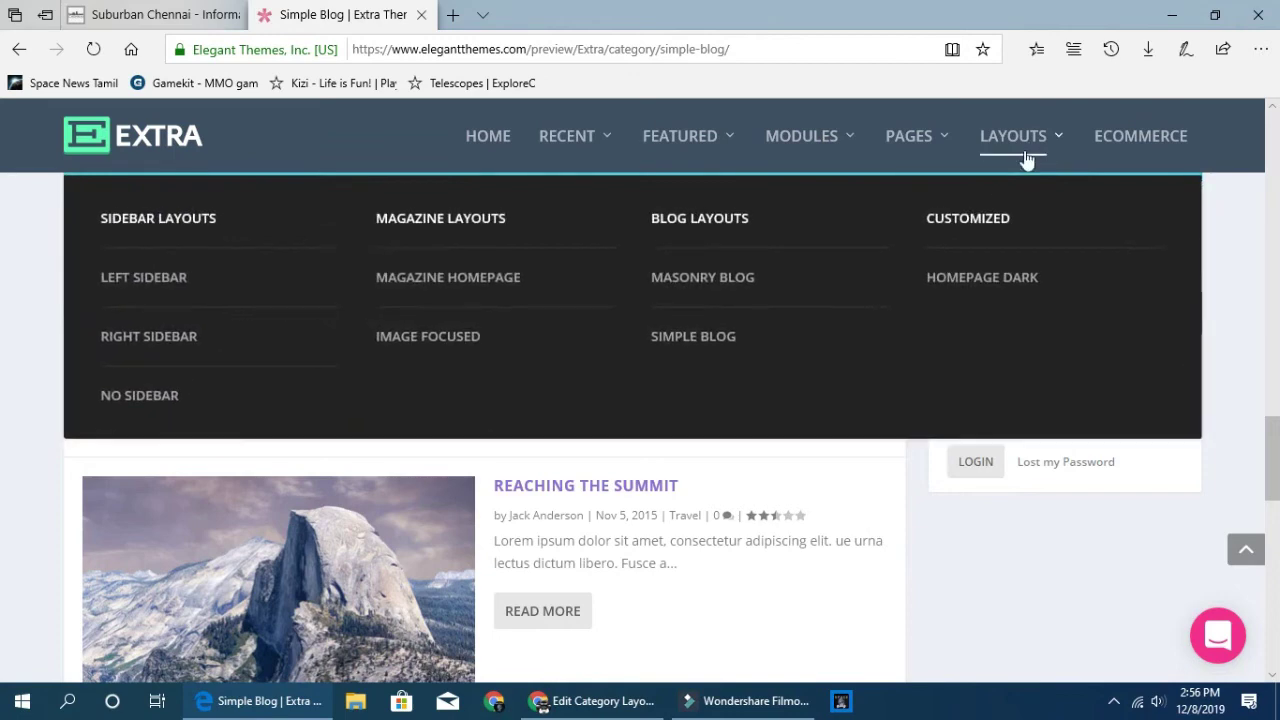
pyautogui.click(705, 286)
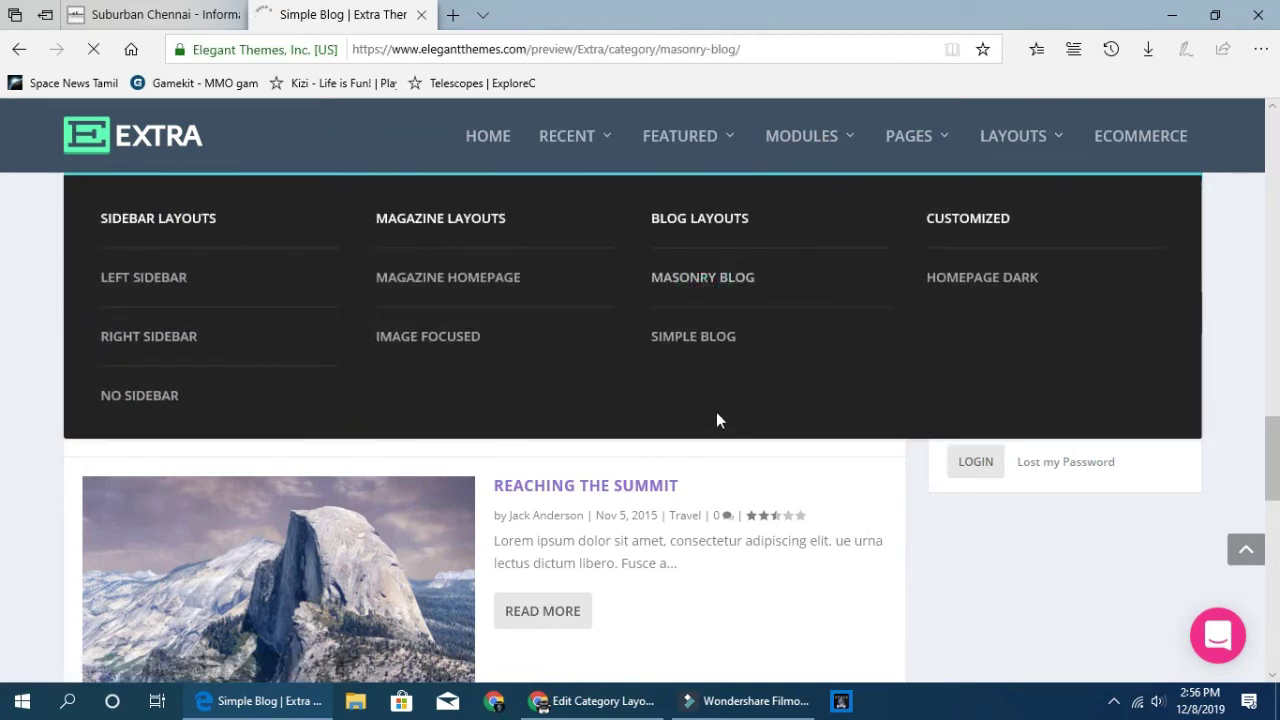
pyautogui.scroll(-4, 751, 390)
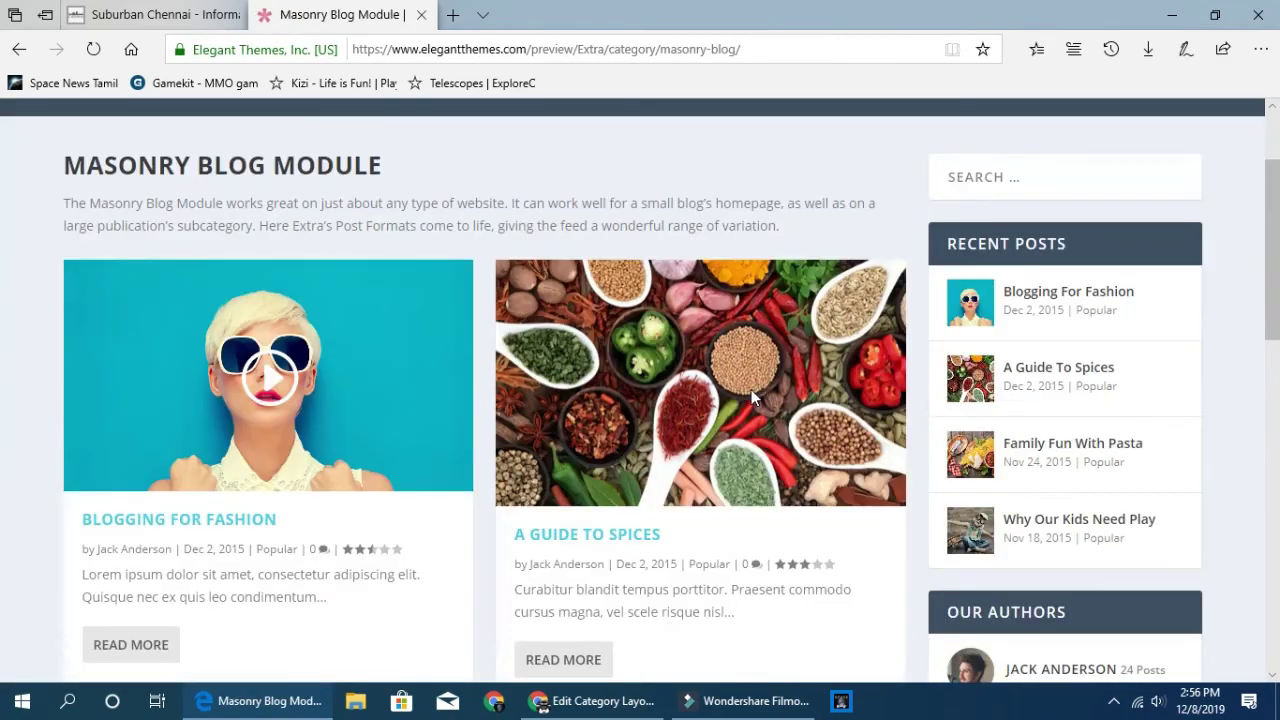
pyautogui.scroll(-4, 673, 405)
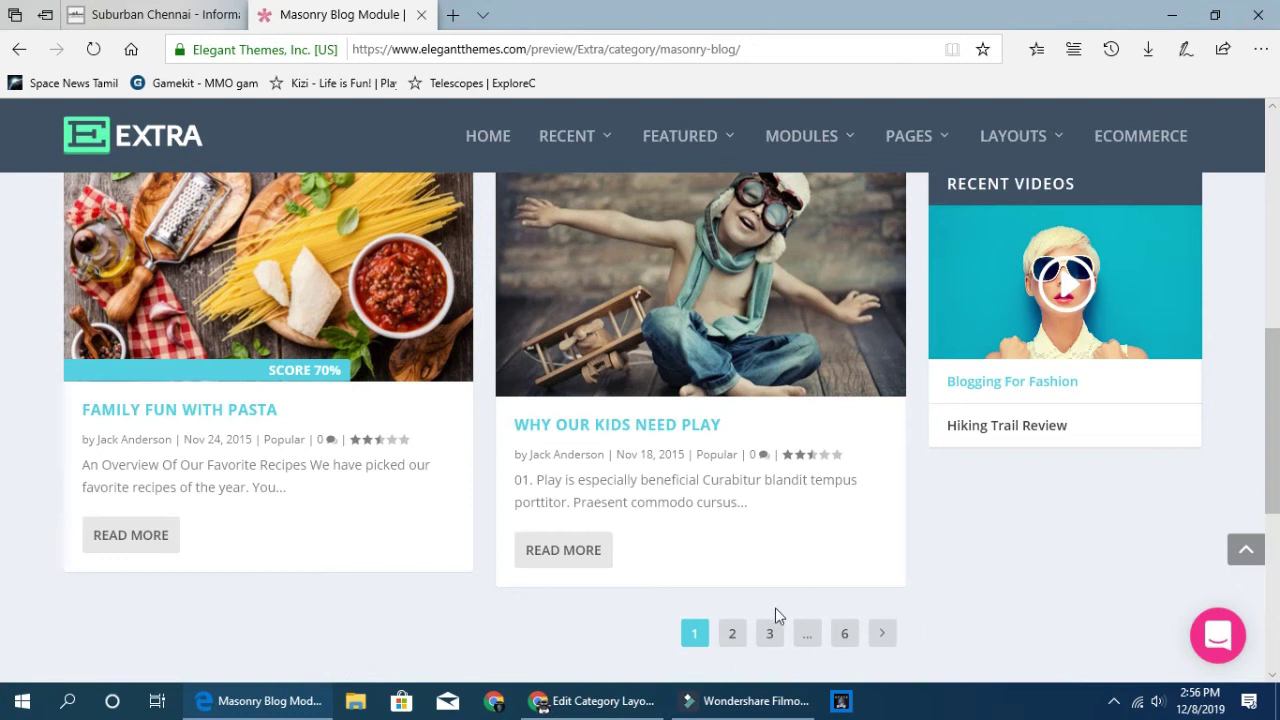
# In Chrome, delete the Blog Feed Masonry module and its row, and open the column choices for a new row.
pyautogui.click(600, 701)
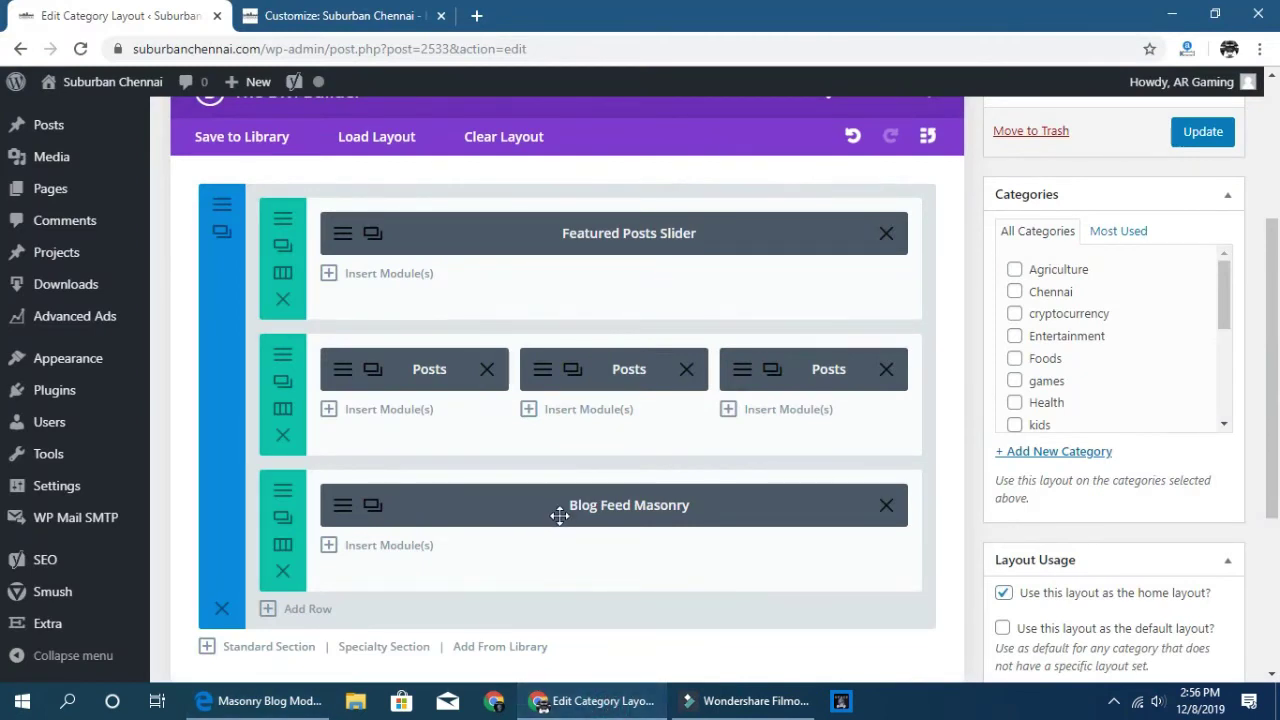
pyautogui.click(886, 506)
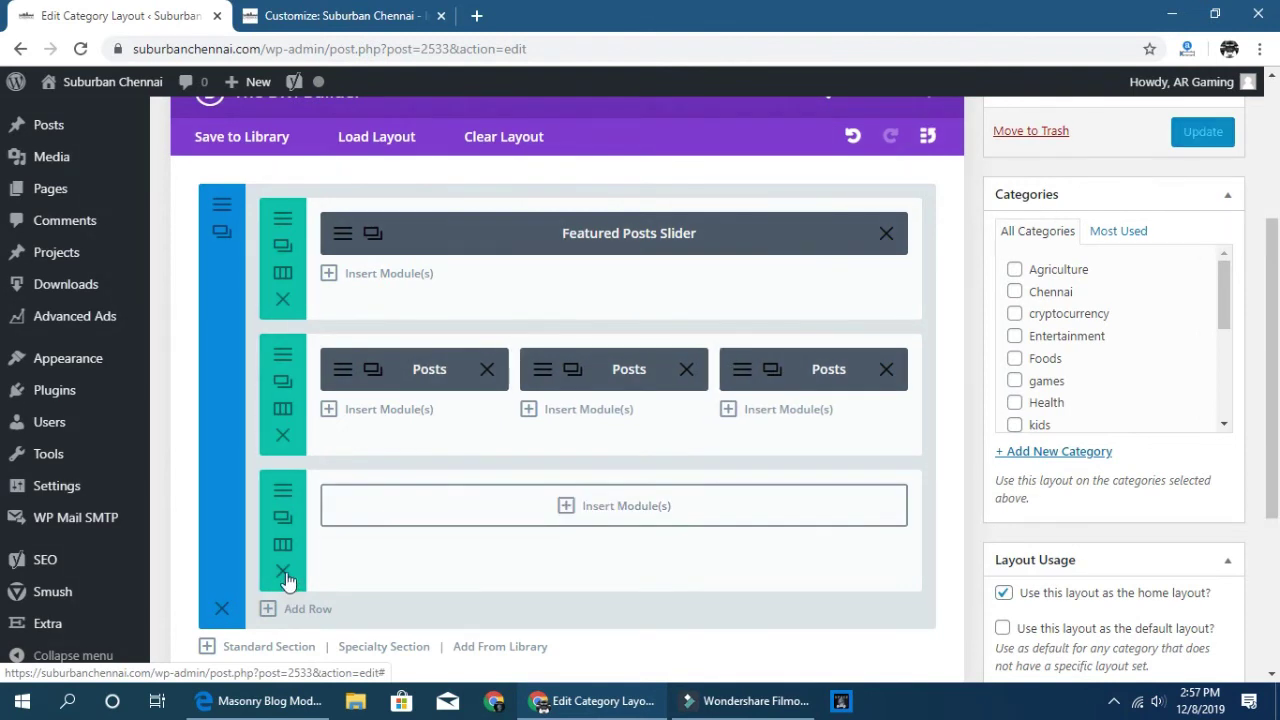
pyautogui.click(283, 572)
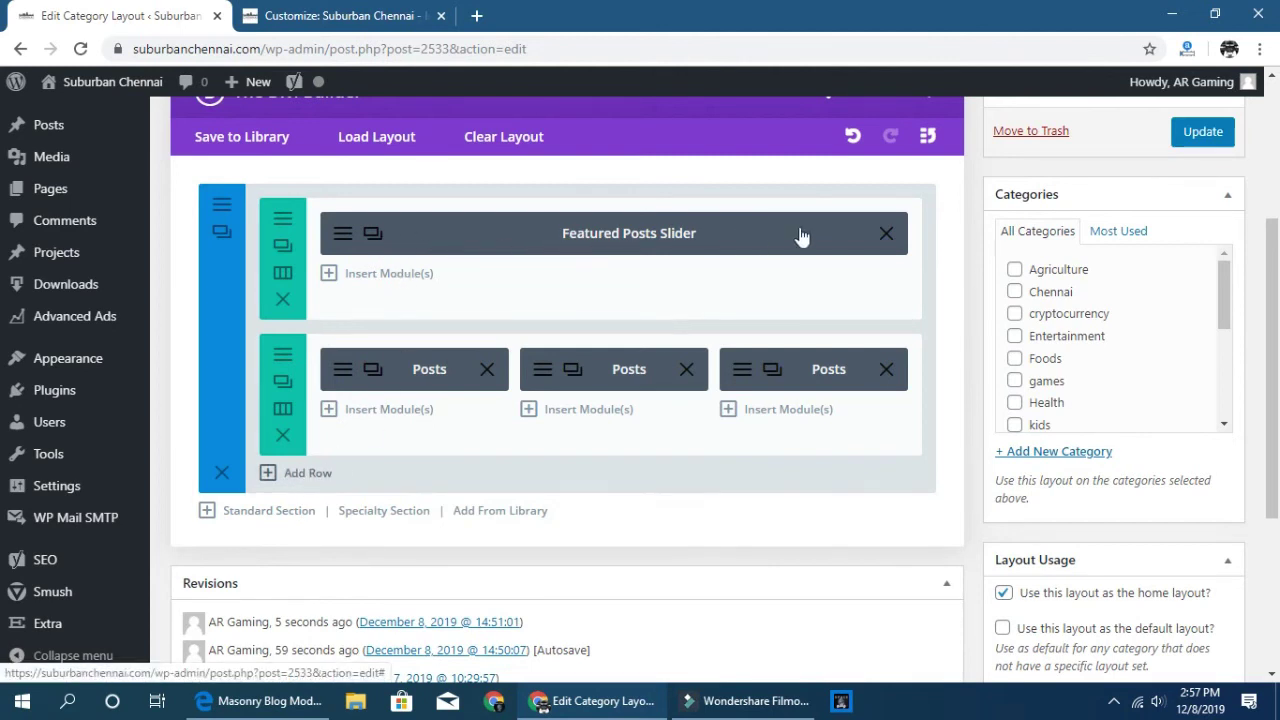
pyautogui.click(289, 476)
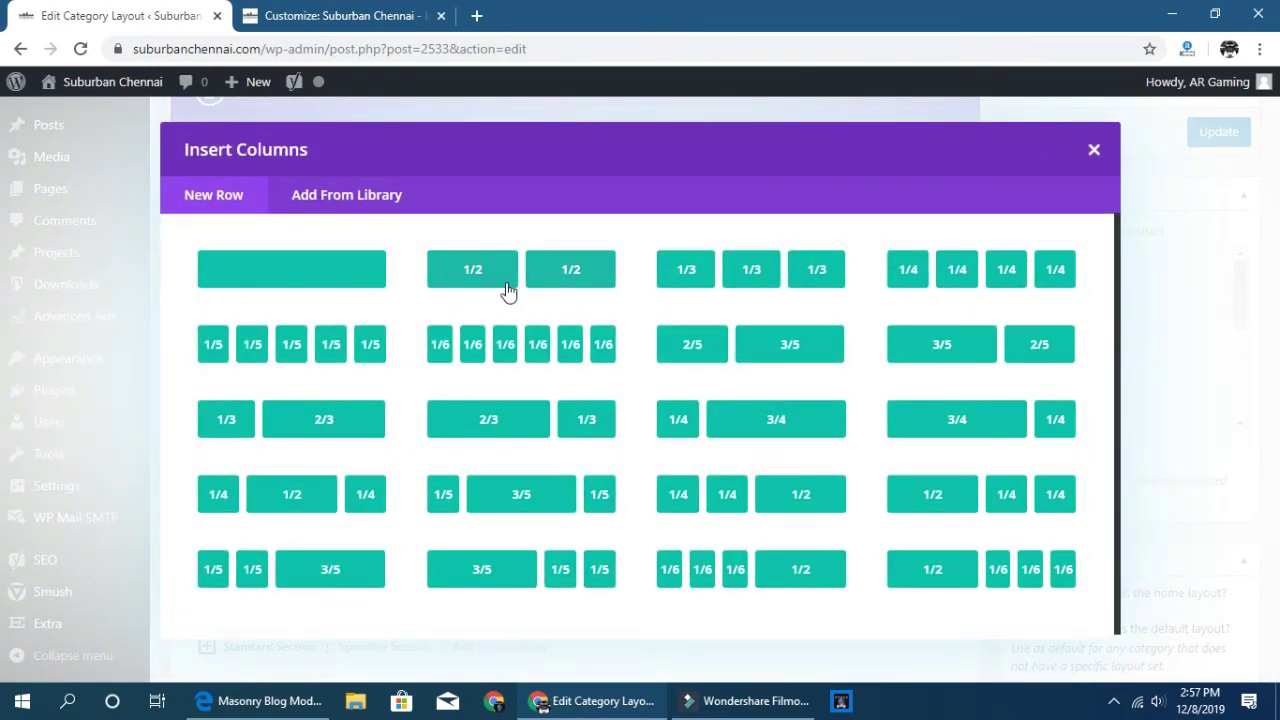
# Examine the Nature and Culture modules on the Extra demo's home page in Edge, and return to the column choices in Chrome.
pyautogui.hotkey('alt', 'Tab')
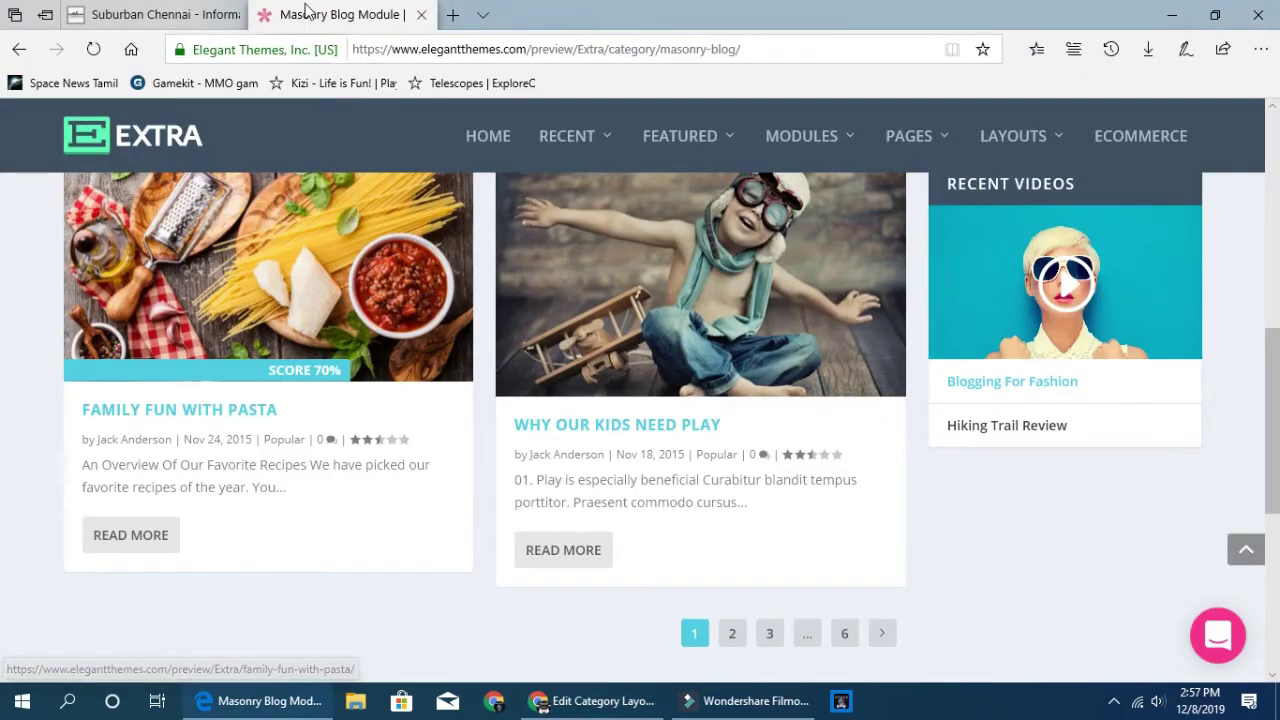
pyautogui.scroll(4, 434, 366)
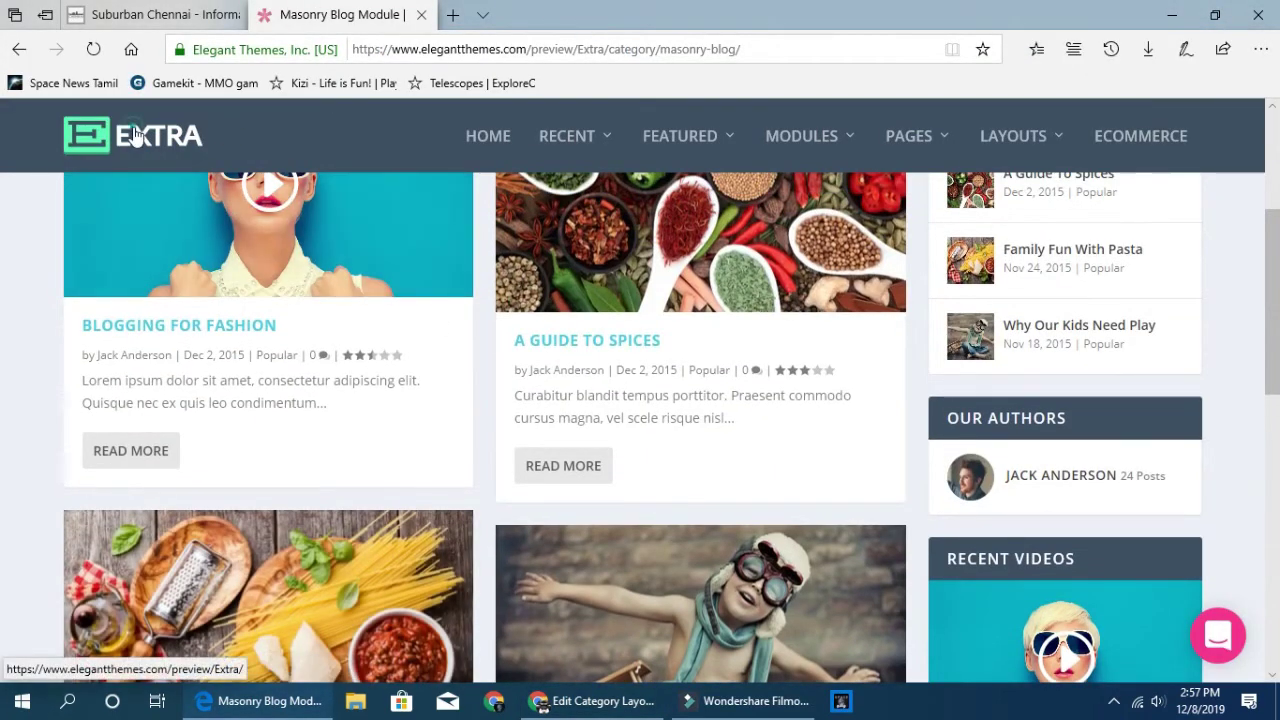
pyautogui.click(138, 137)
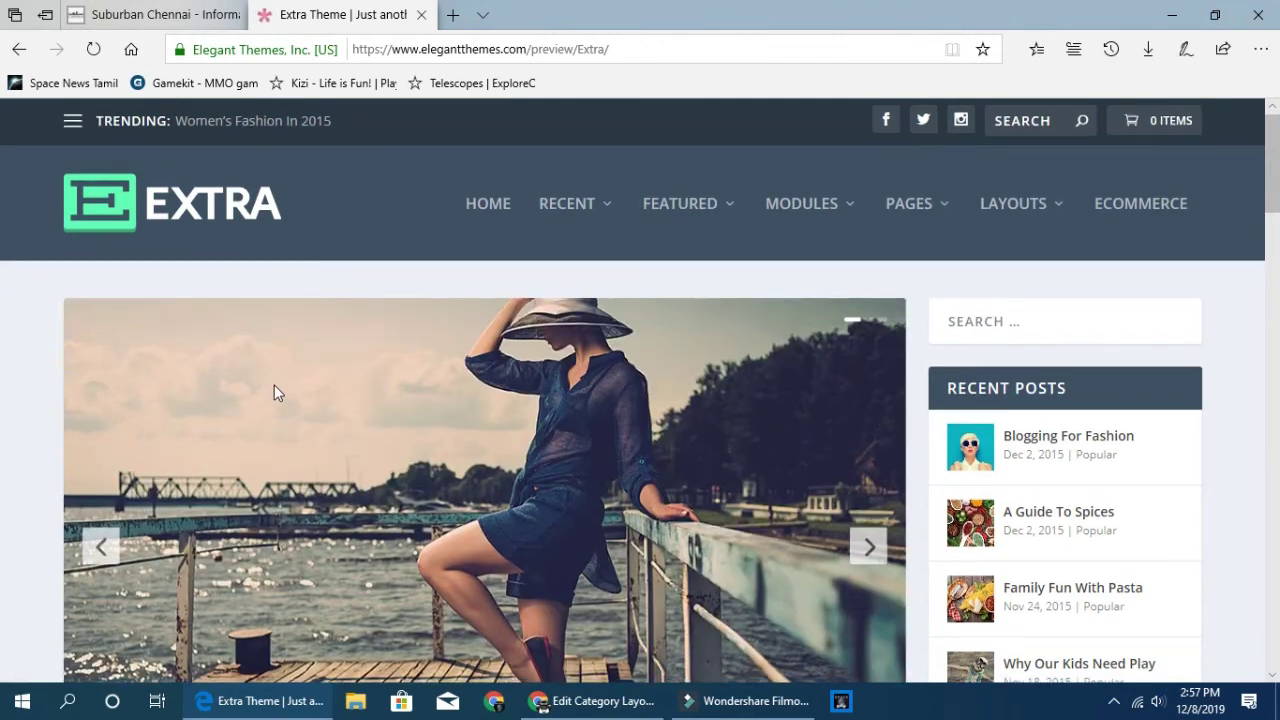
pyautogui.scroll(-4, 274, 385)
pyautogui.scroll(-2, 283, 390)
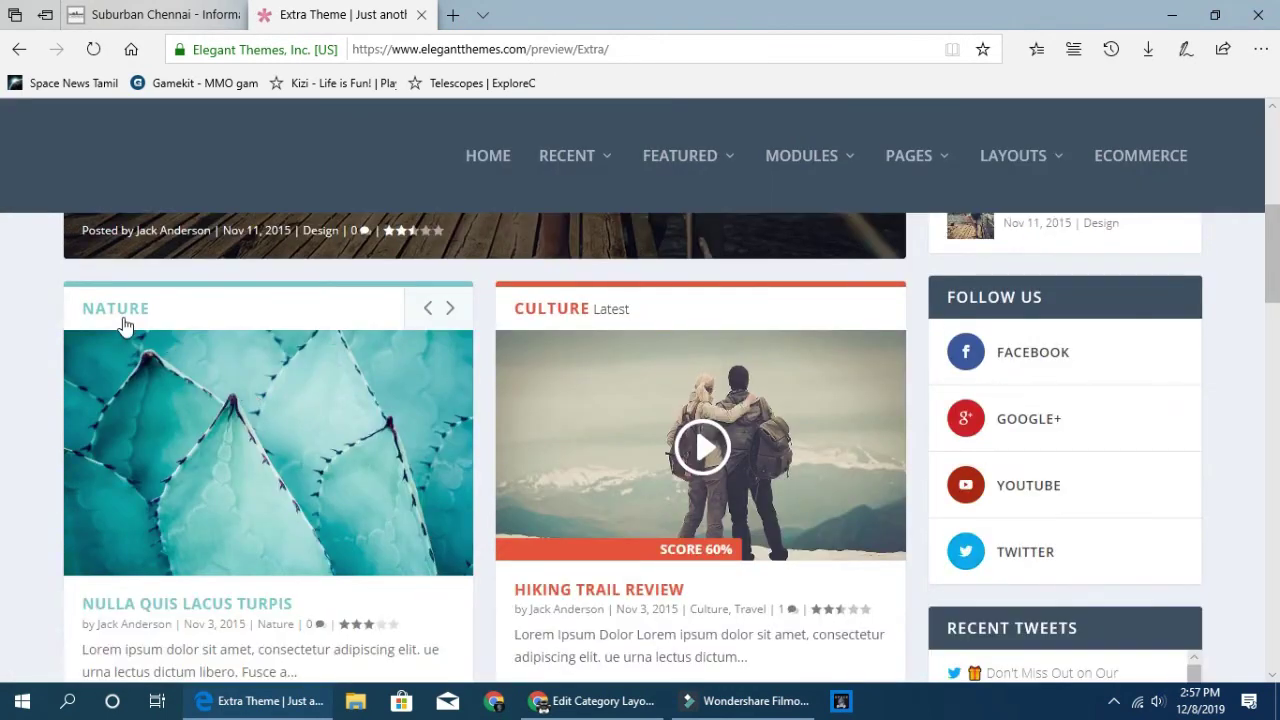
pyautogui.scroll(-1, 220, 315)
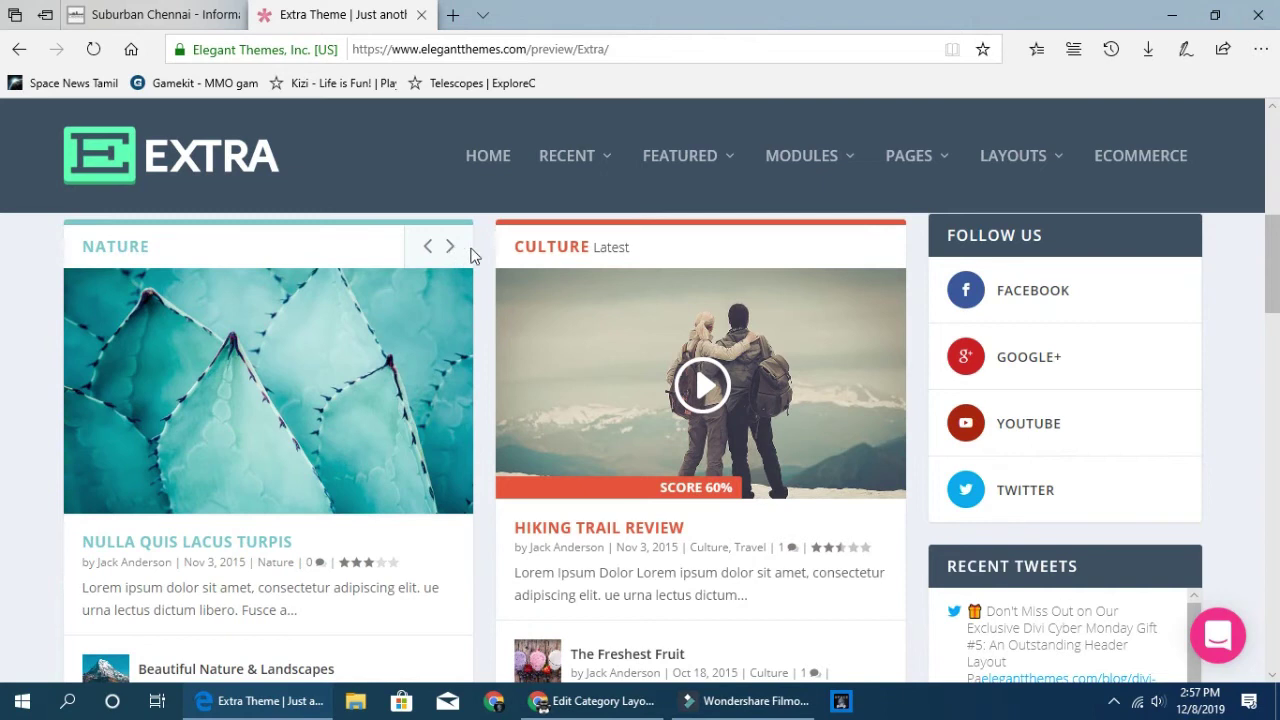
pyautogui.scroll(-1, 580, 253)
pyautogui.hotkey('alt', 'Tab')
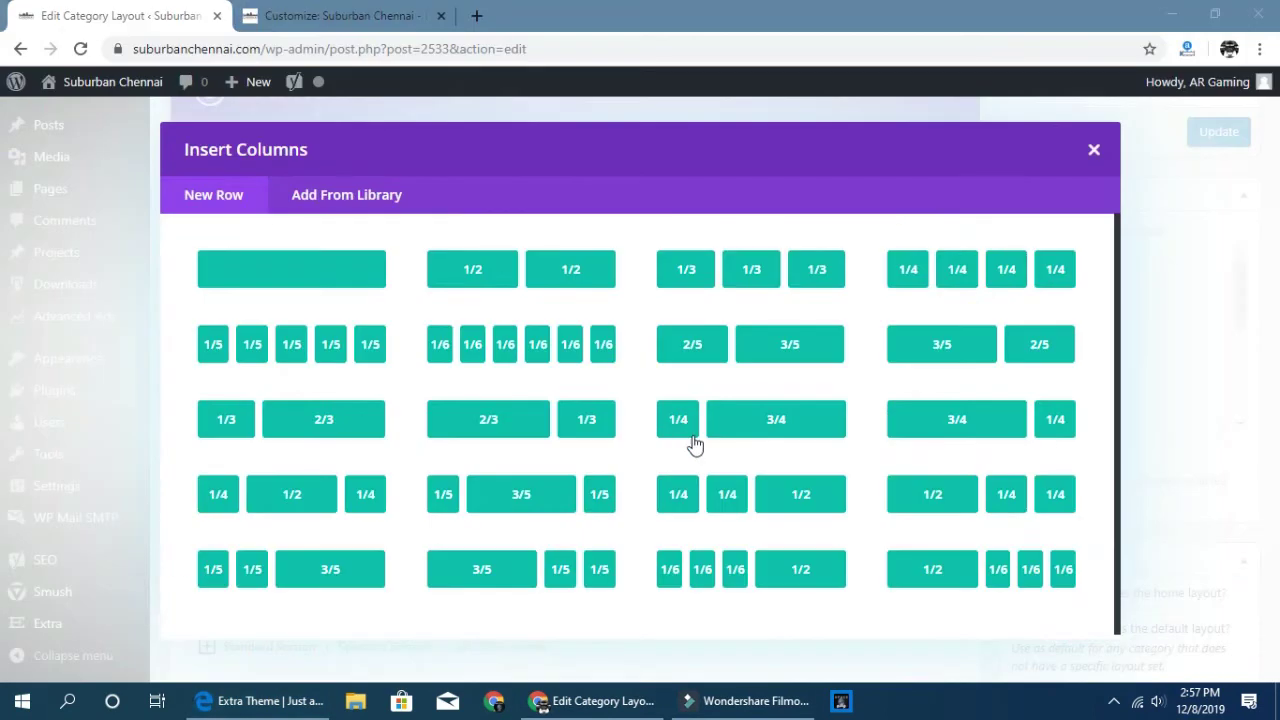
# Add a two-column row of equal halves and move it above the row of three Posts modules.
pyautogui.click(500, 282)
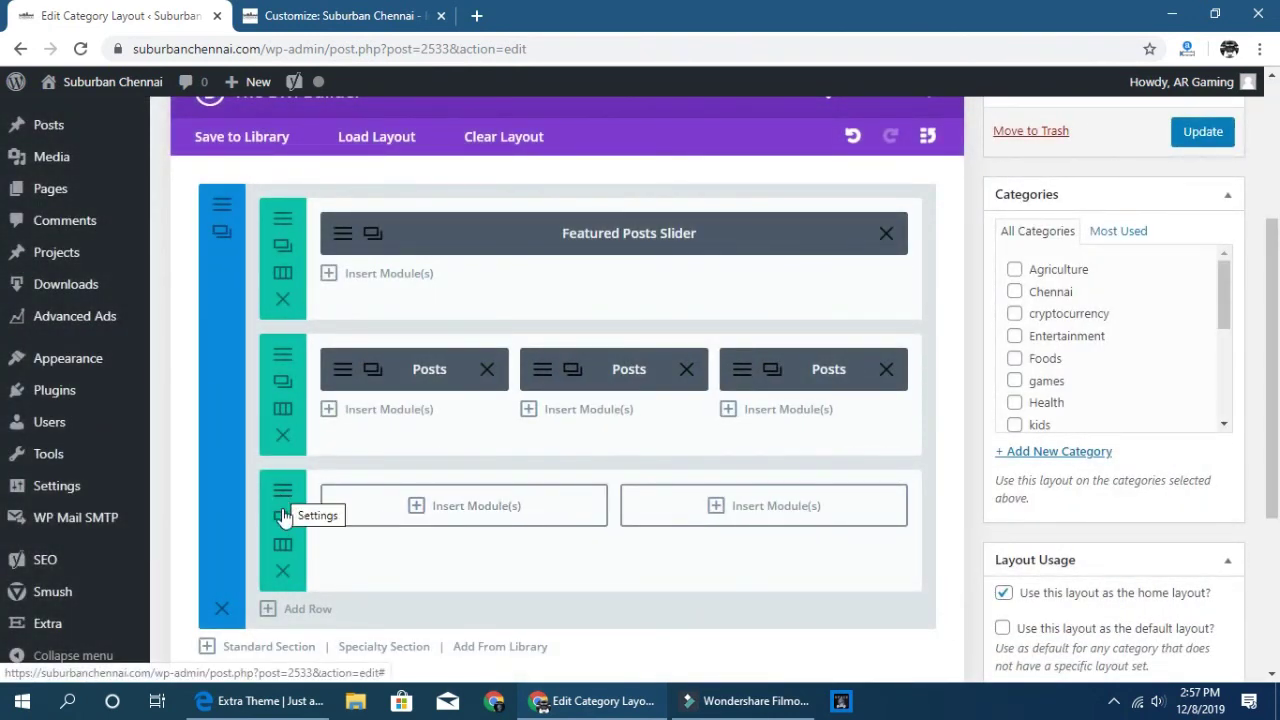
pyautogui.click(342, 549)
pyautogui.moveTo(373, 422); pyautogui.dragTo(380, 385)
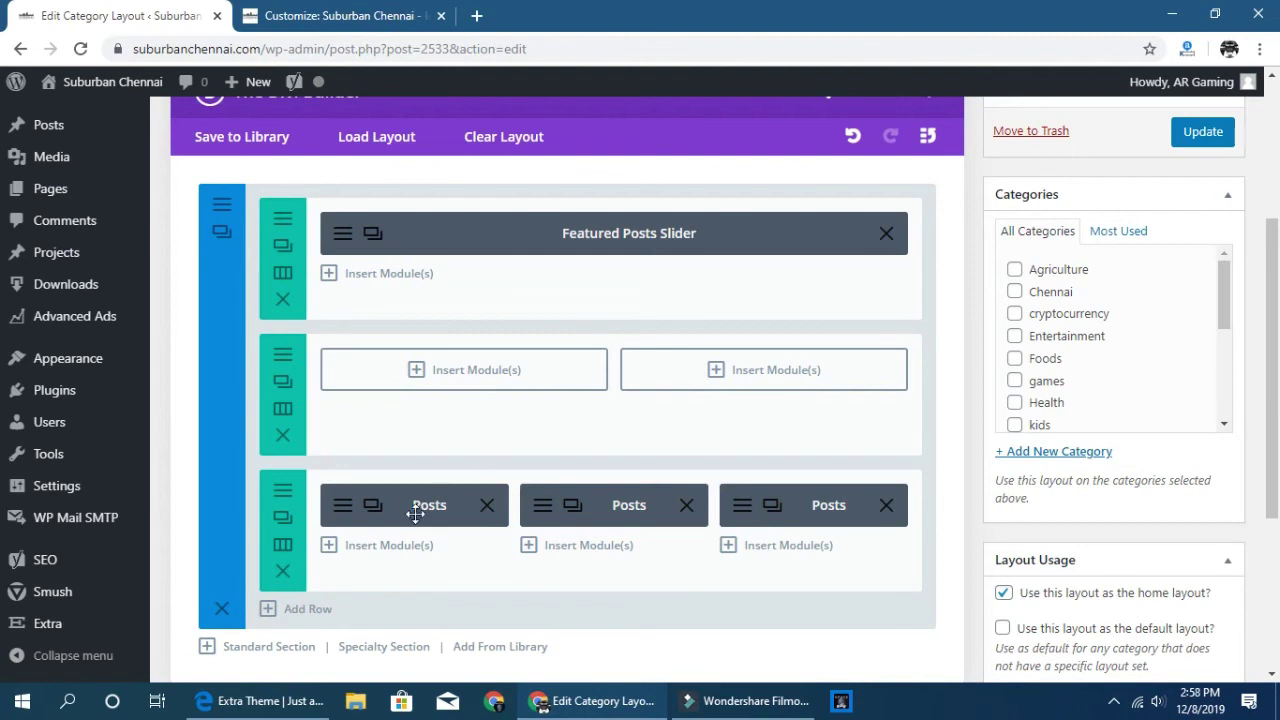
# Insert a Tabbed Posts module in the new row's first column and give it a tab for the Tech category.
pyautogui.click(453, 375)
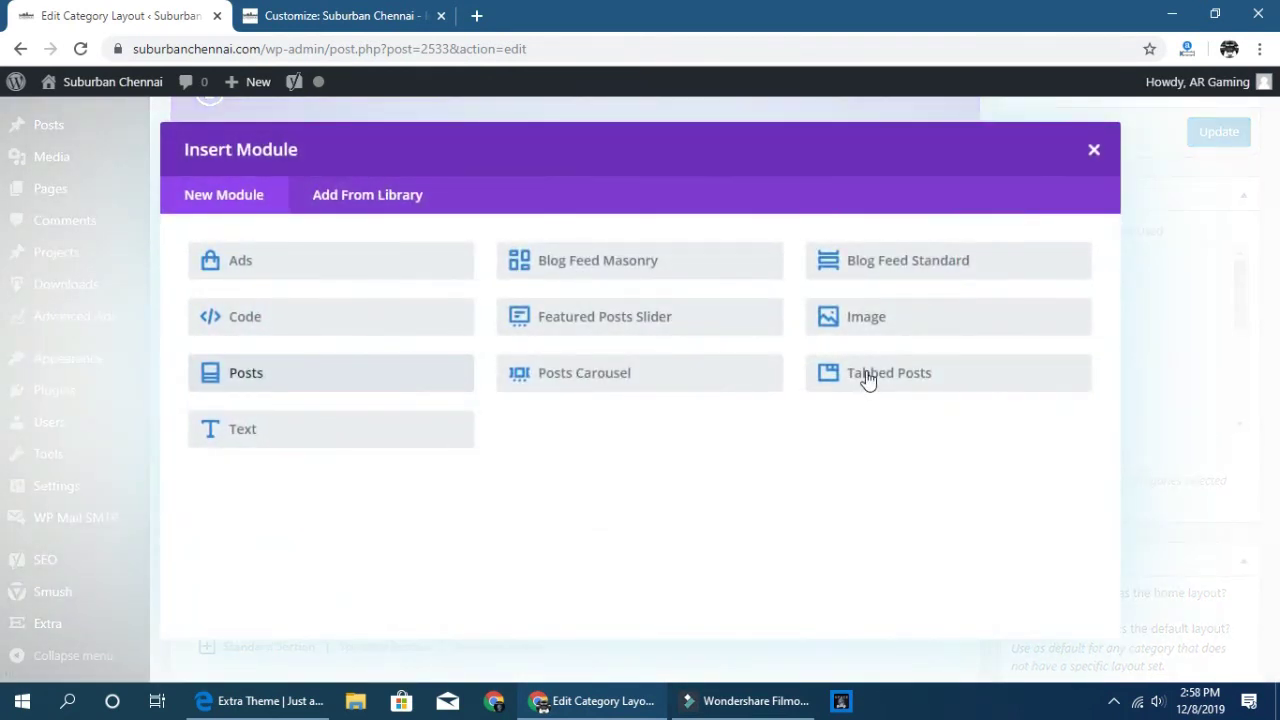
pyautogui.click(868, 377)
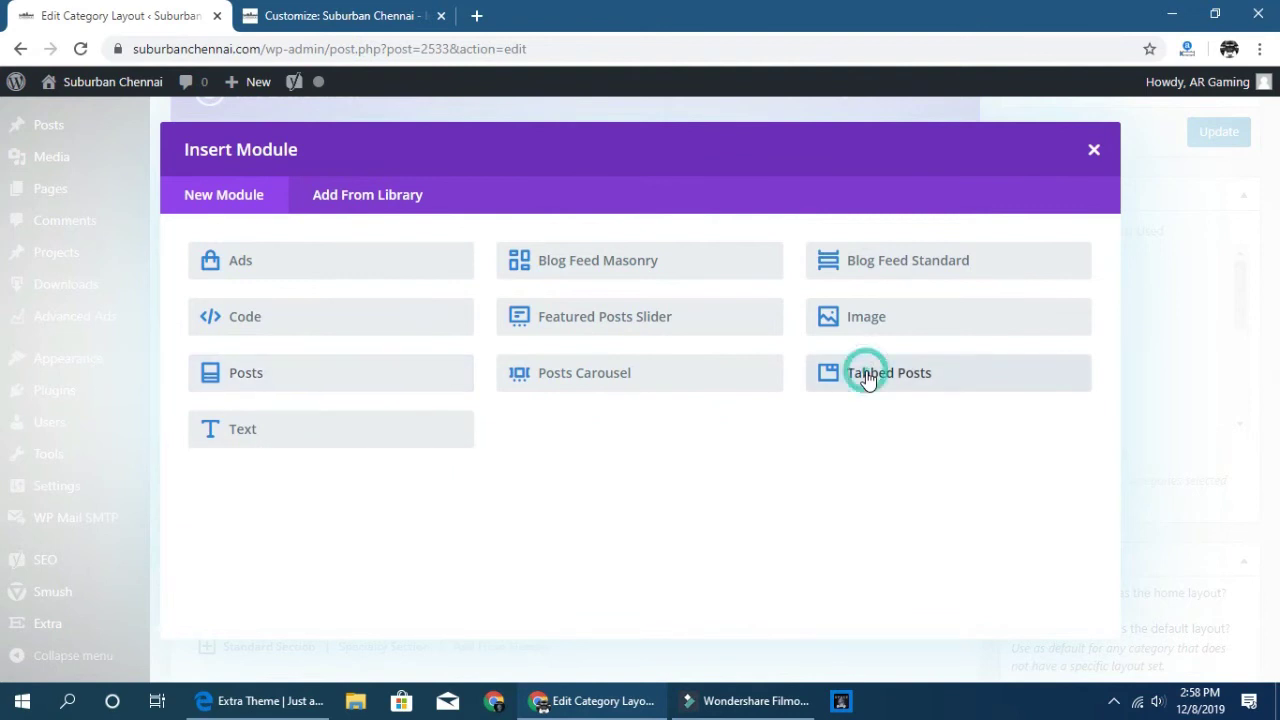
pyautogui.click(645, 265)
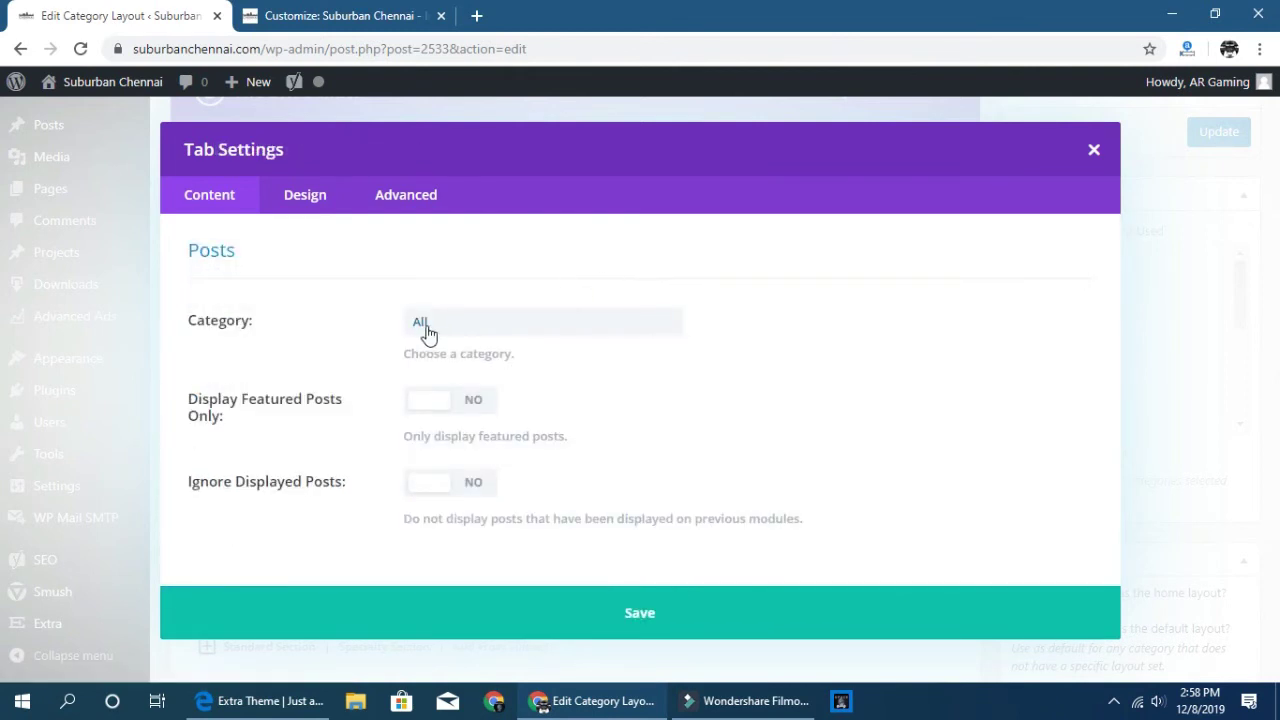
pyautogui.click(427, 330)
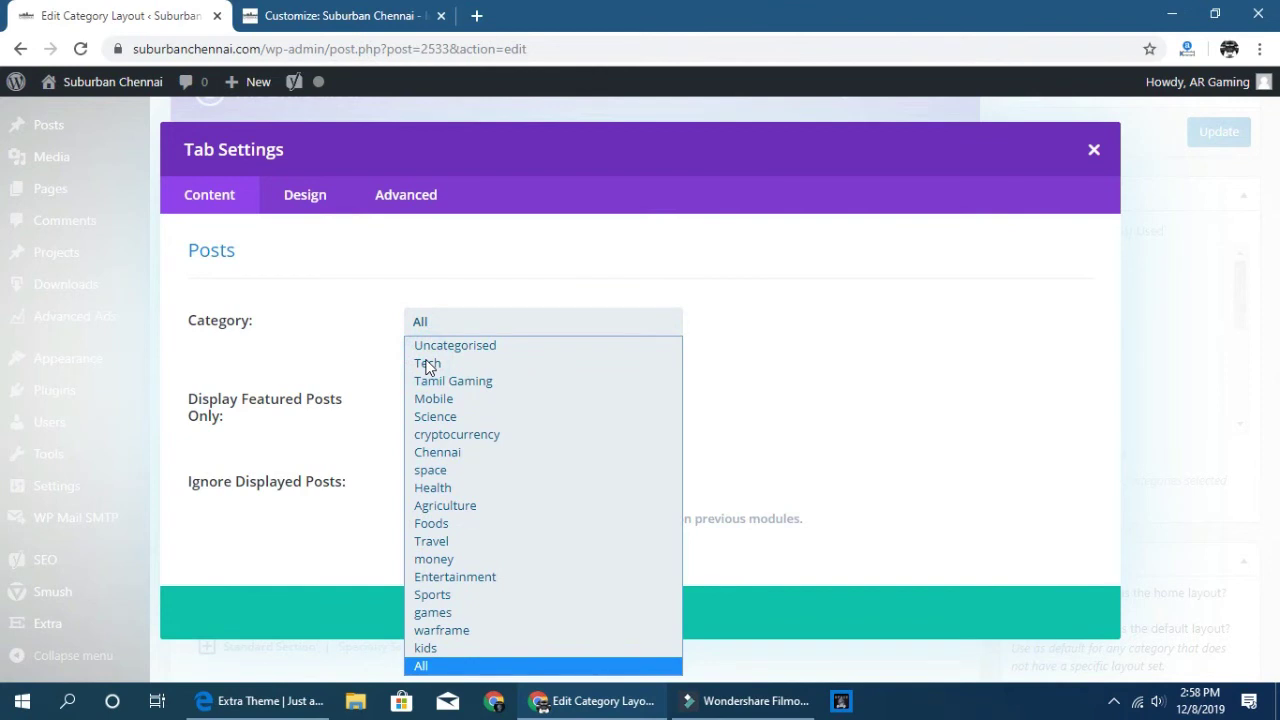
pyautogui.click(427, 364)
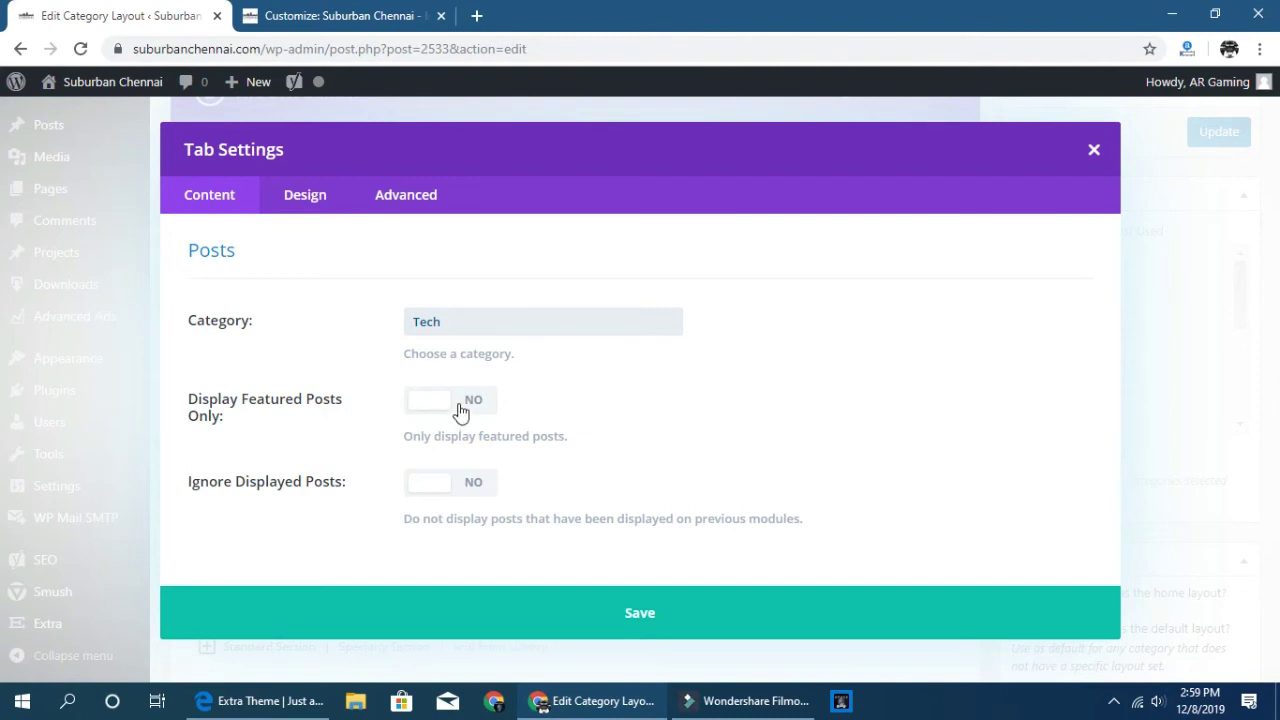
pyautogui.click(610, 621)
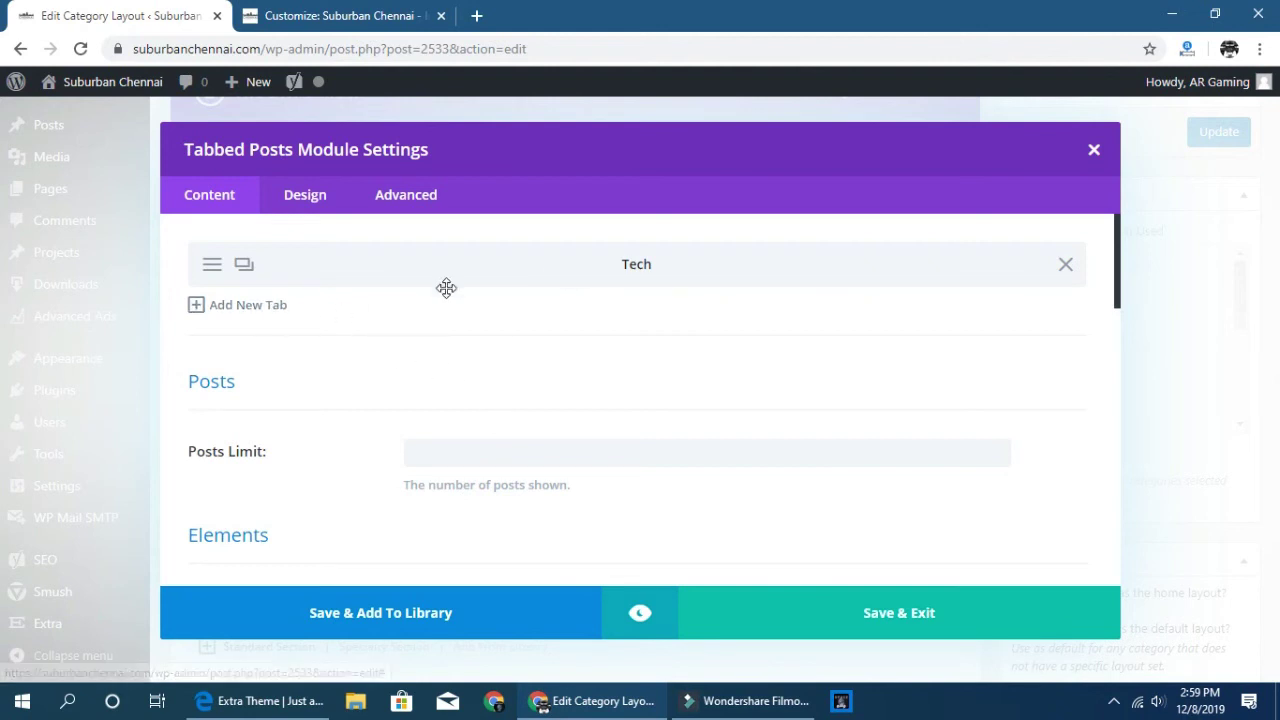
# Add a second tab for the Mobile category to the Tabbed Posts module.
pyautogui.click(241, 306)
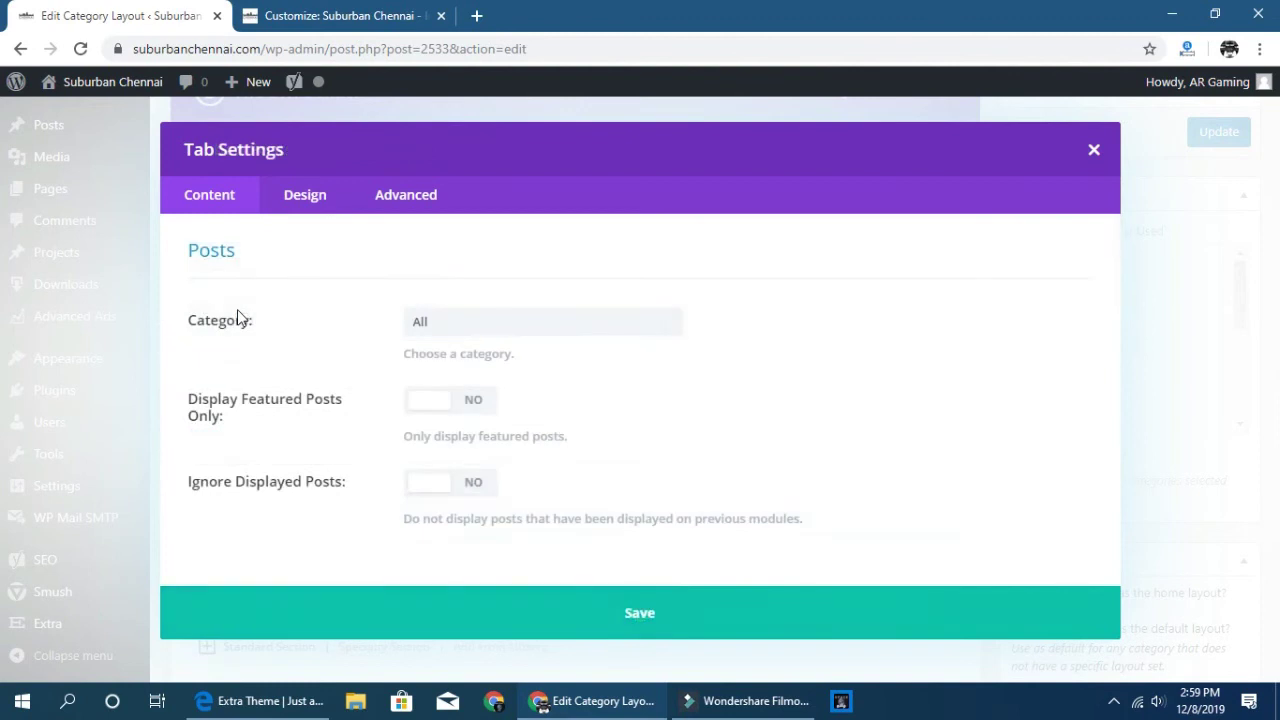
pyautogui.click(466, 336)
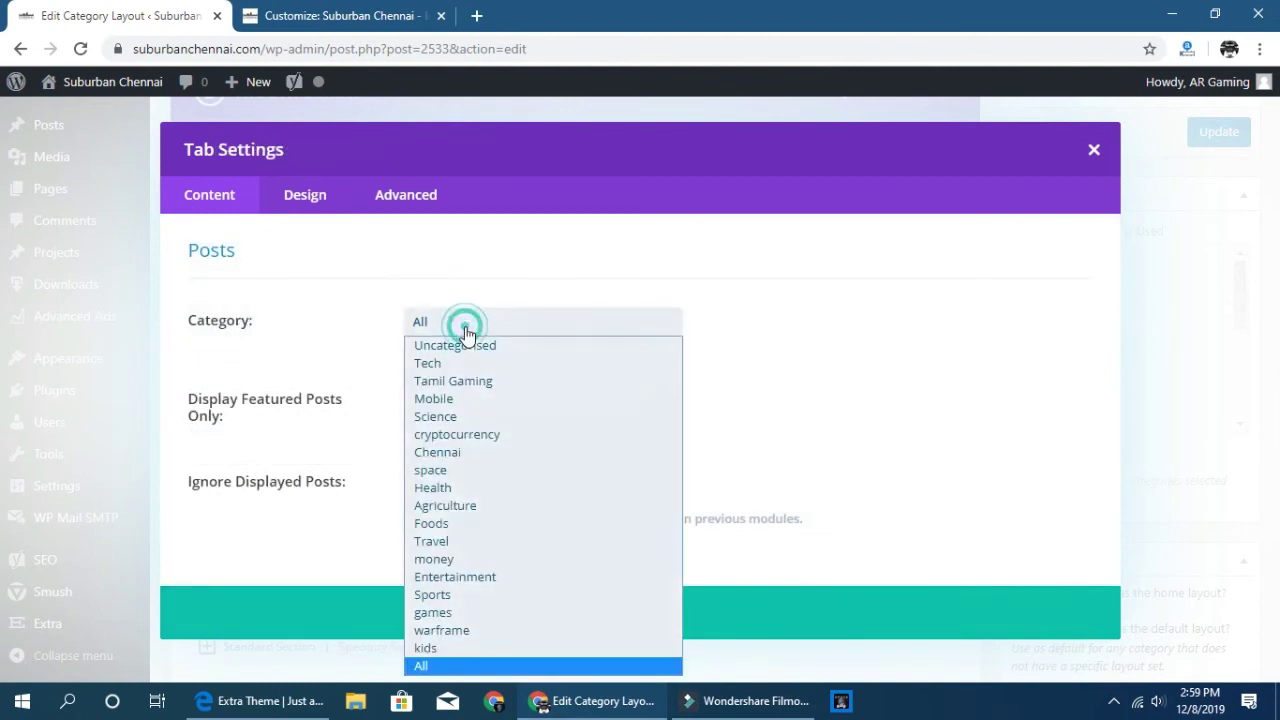
pyautogui.click(452, 399)
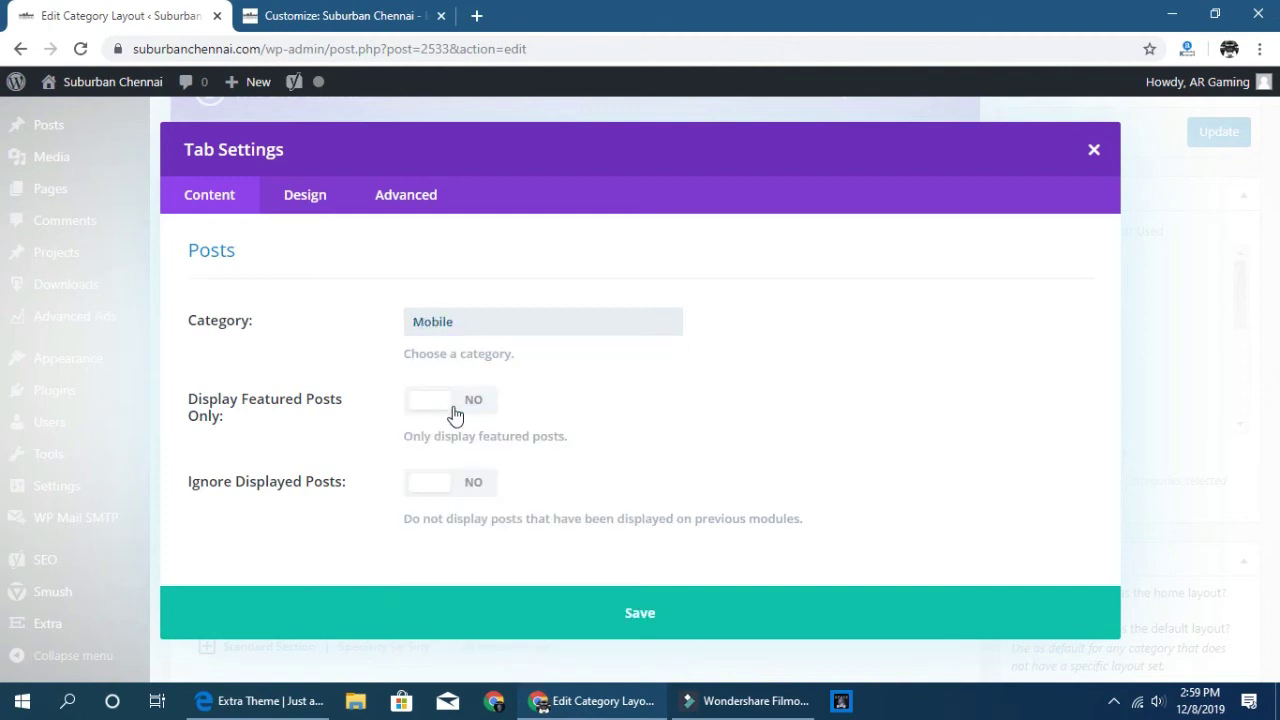
pyautogui.click(484, 624)
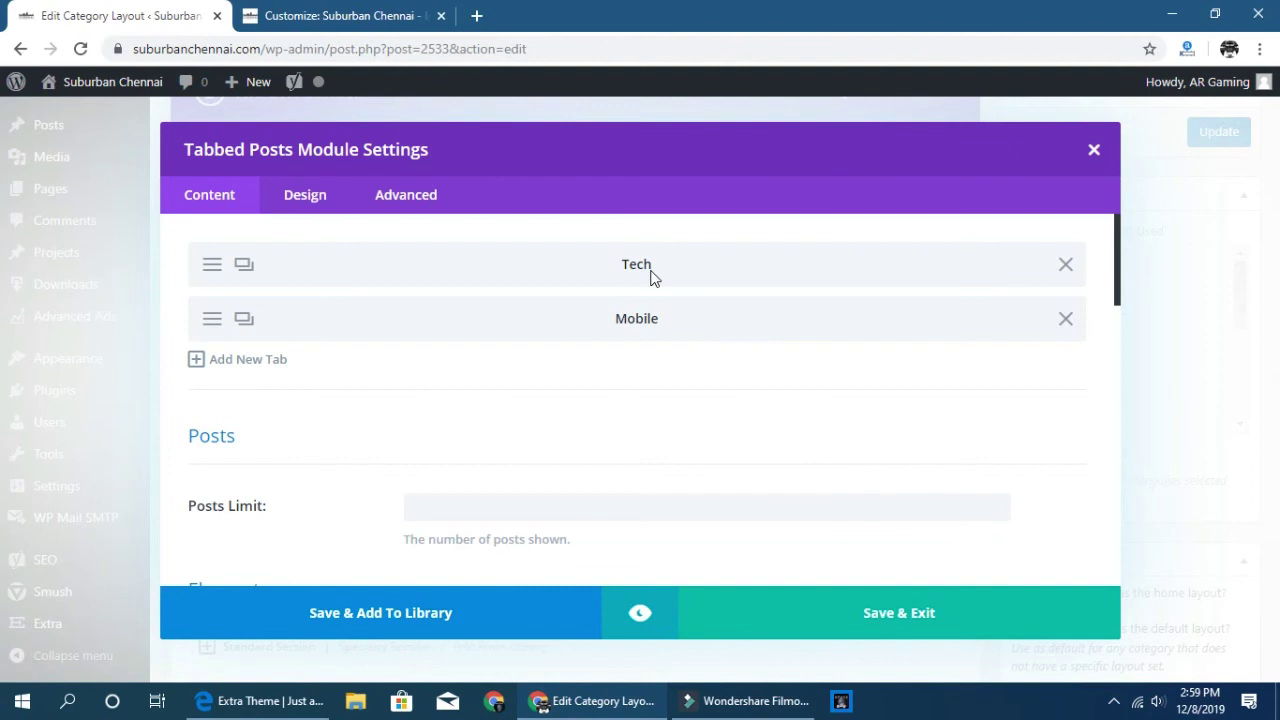
# Check how the Extra demo's tabbed category module switches tabs in Edge, and save the Tabbed Posts module in Chrome.
pyautogui.hotkey('alt', 'Tab')
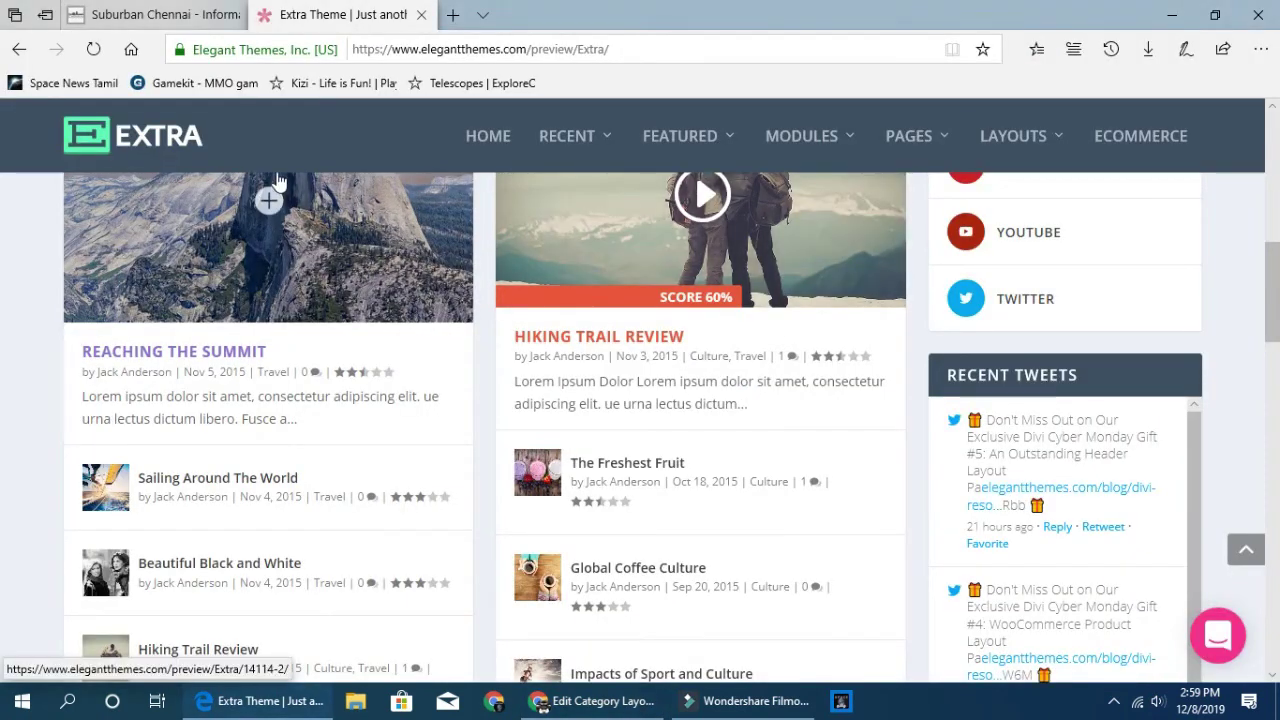
pyautogui.scroll(1, 197, 440)
pyautogui.scroll(3, 197, 440)
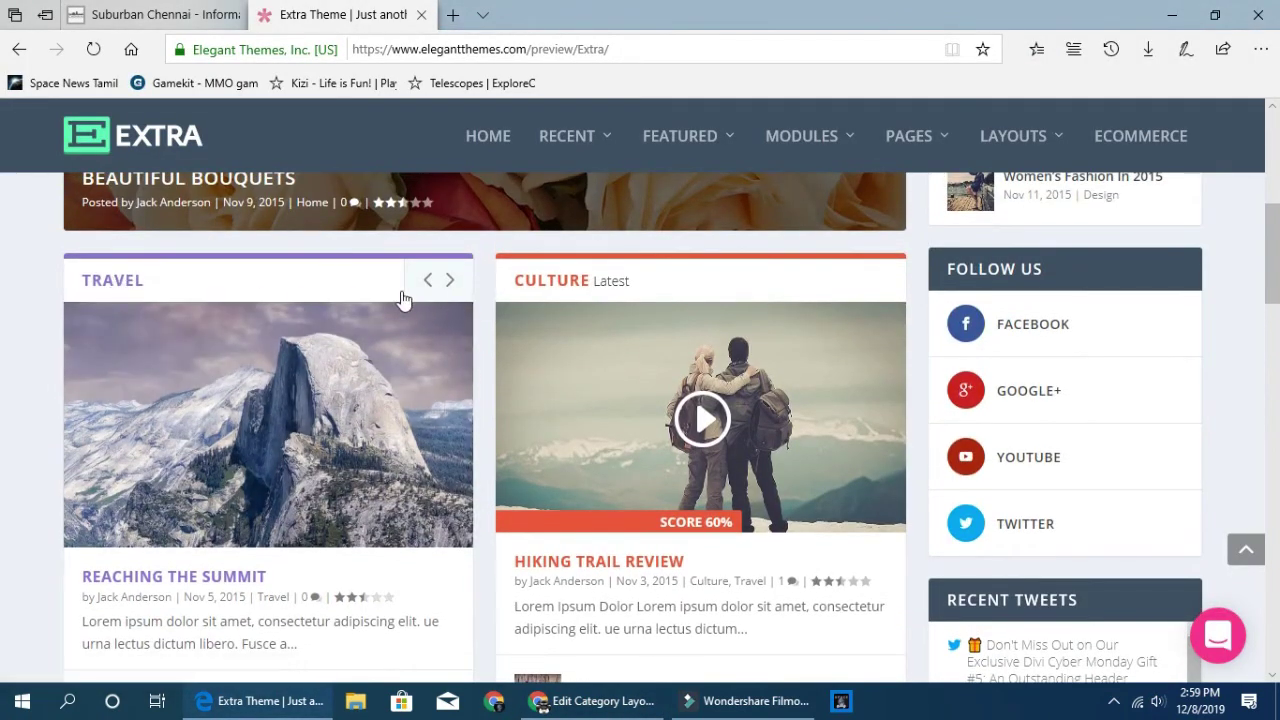
pyautogui.click(448, 282)
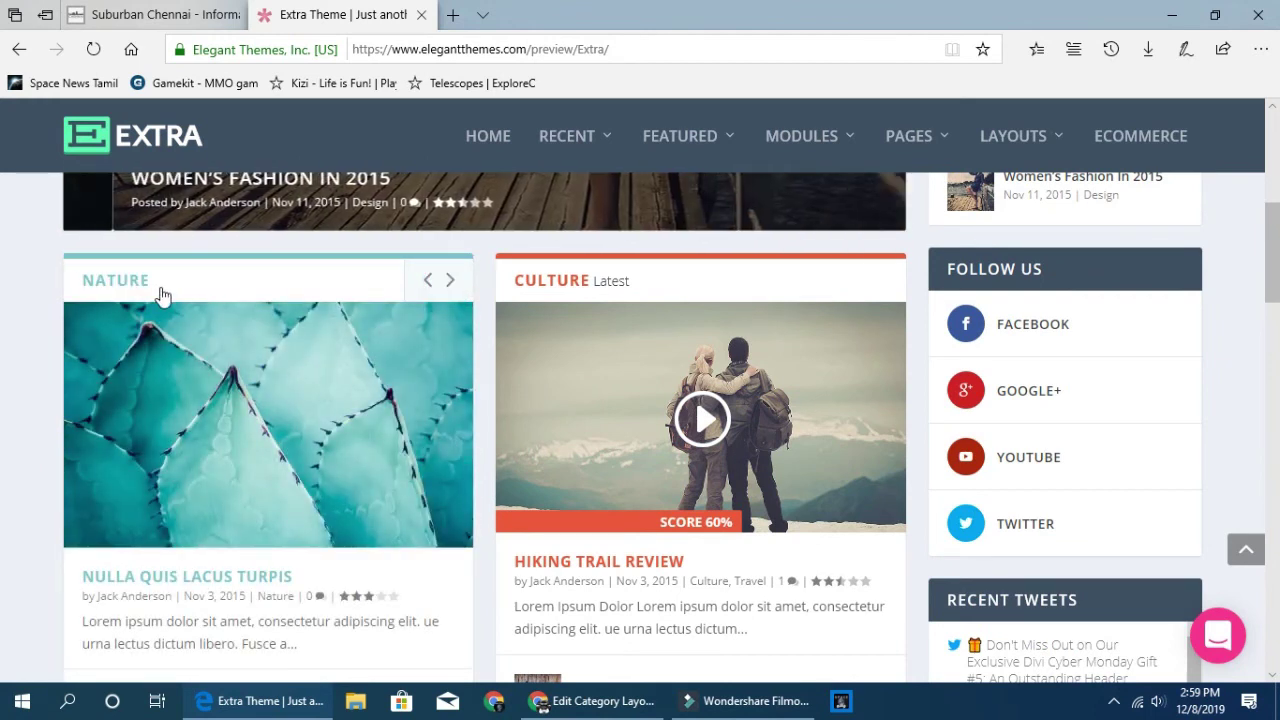
pyautogui.hotkey('alt', 'Tab')
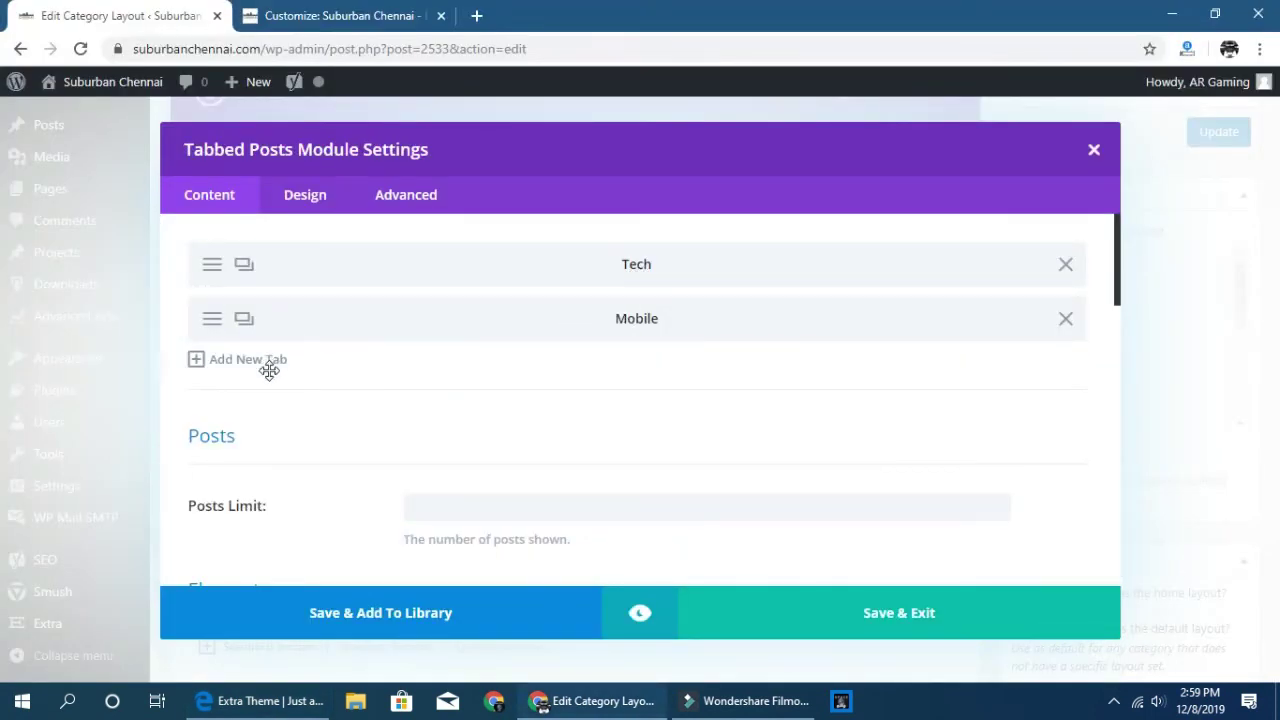
pyautogui.click(879, 628)
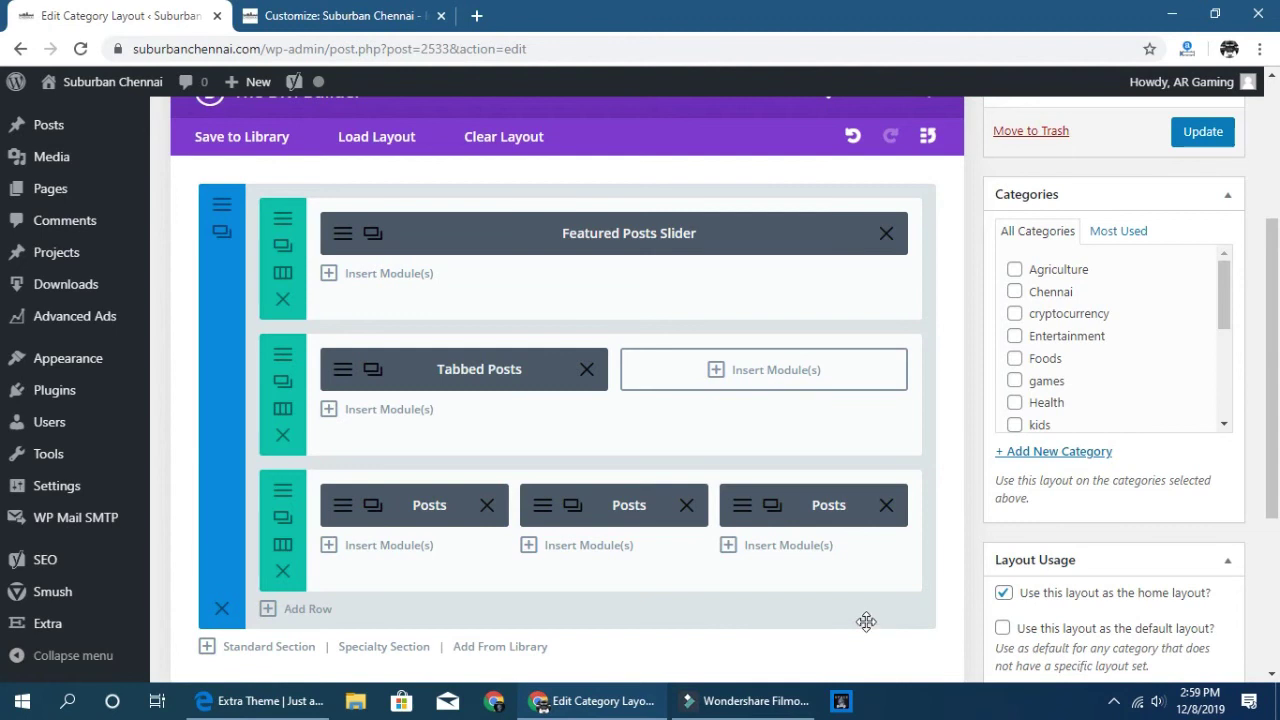
# Insert a Posts module limited to the Agriculture category in the row's second column, and update the Homepage layout.
pyautogui.click(776, 369)
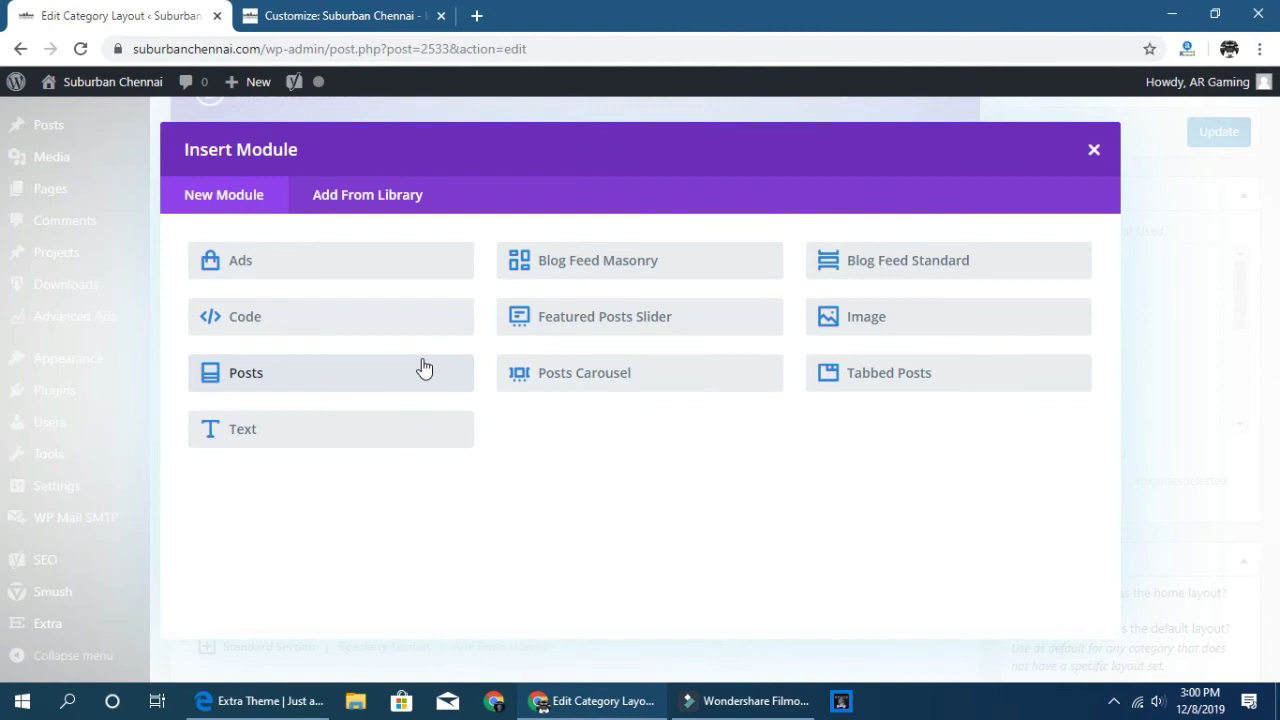
pyautogui.click(248, 378)
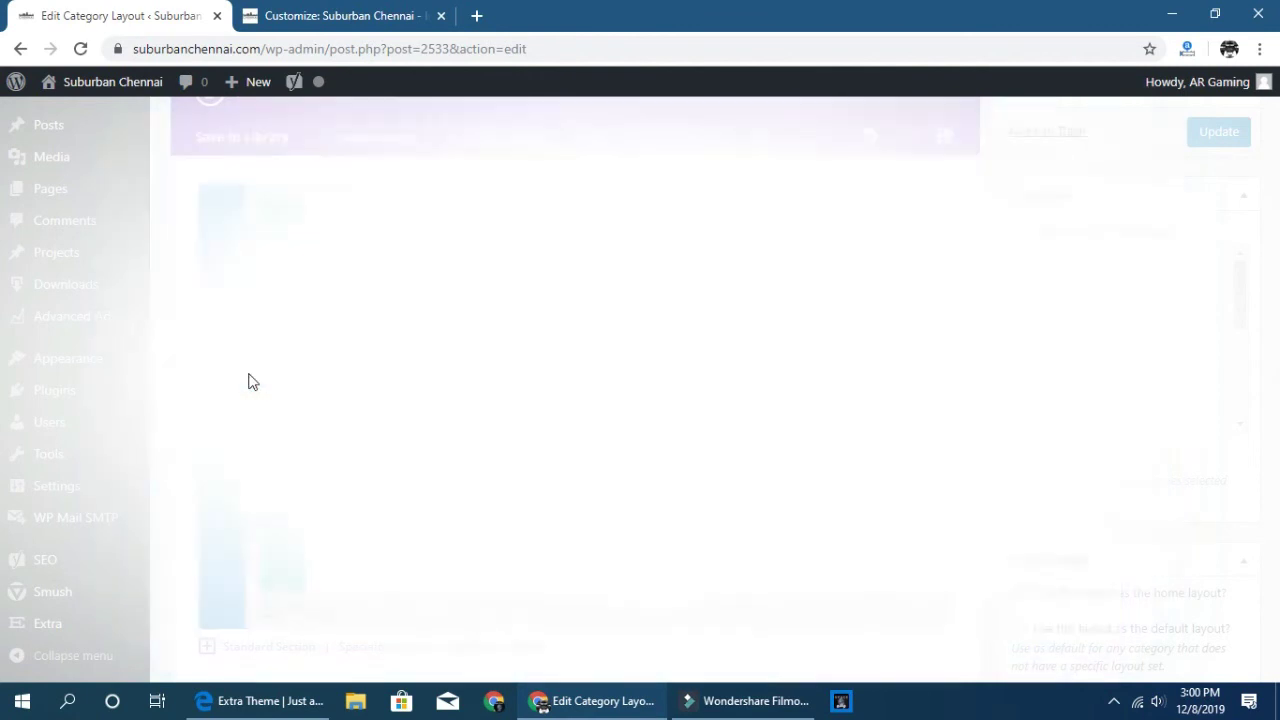
pyautogui.click(414, 388)
pyautogui.click(415, 321)
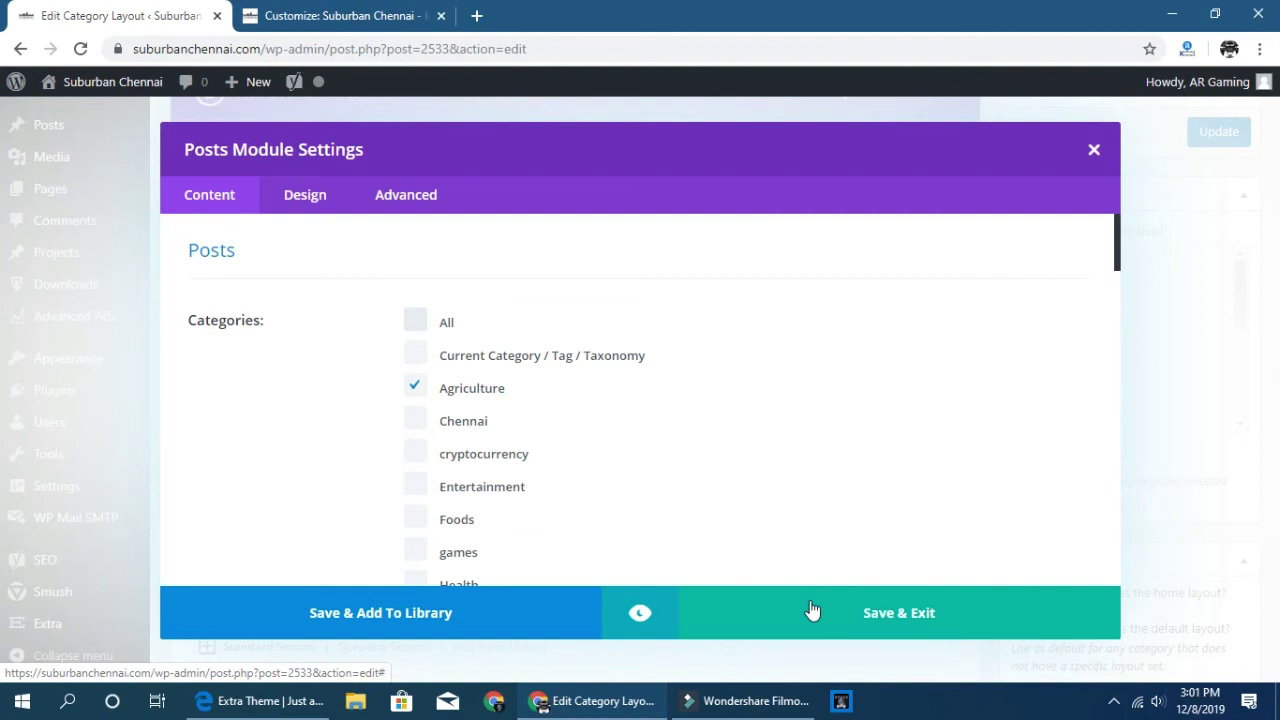
pyautogui.click(812, 610)
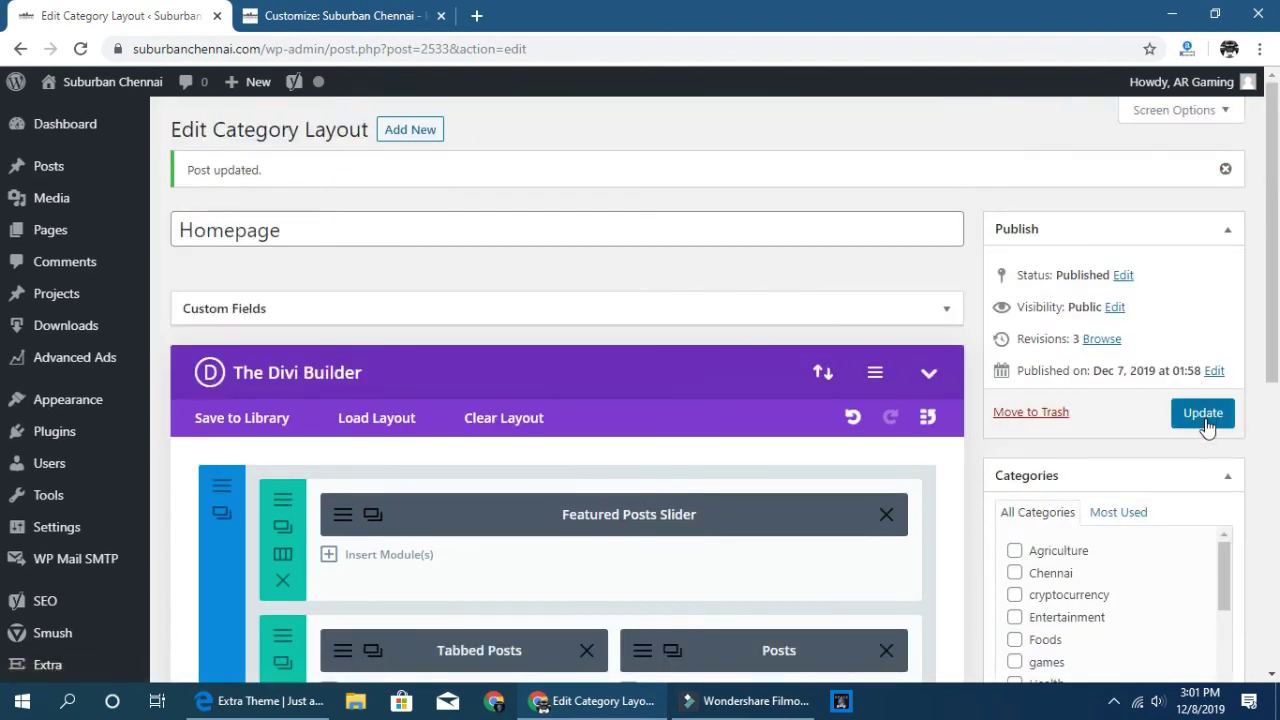
pyautogui.click(1206, 423)
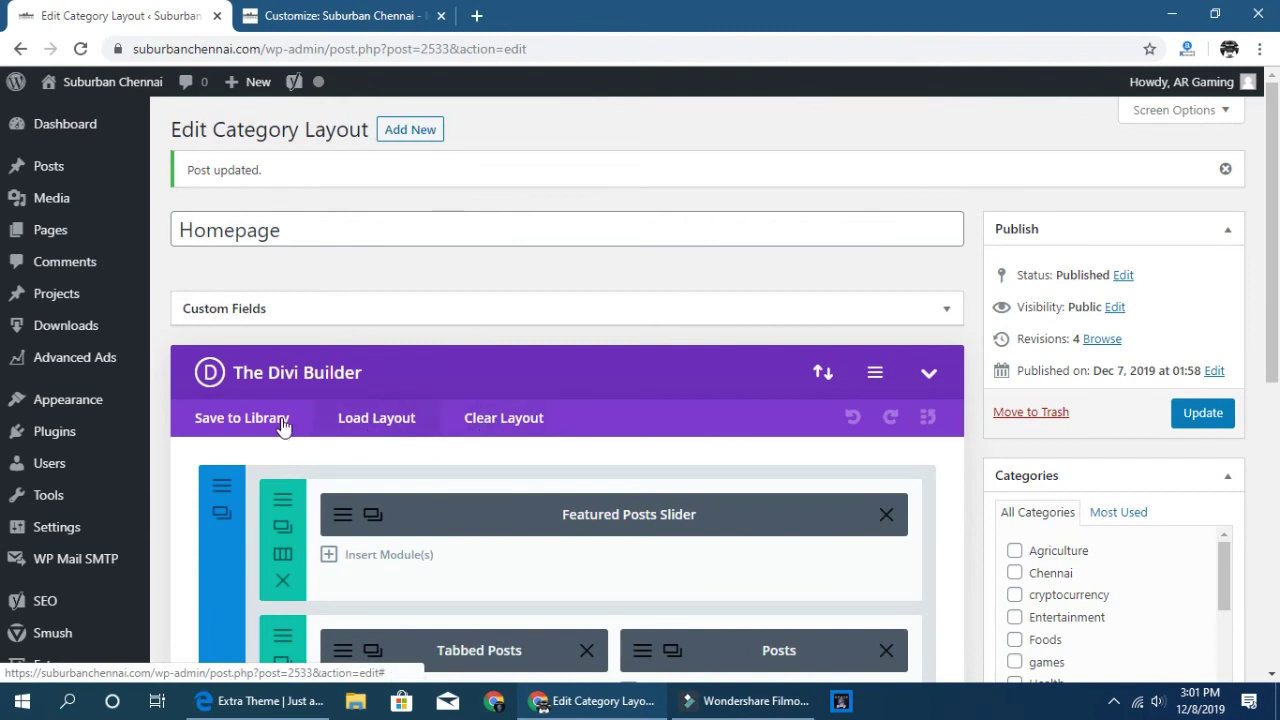
# Switch to the live Suburban Chennai home page in Edge and browse through its featured posts slider.
pyautogui.scroll(-3, 100, 586)
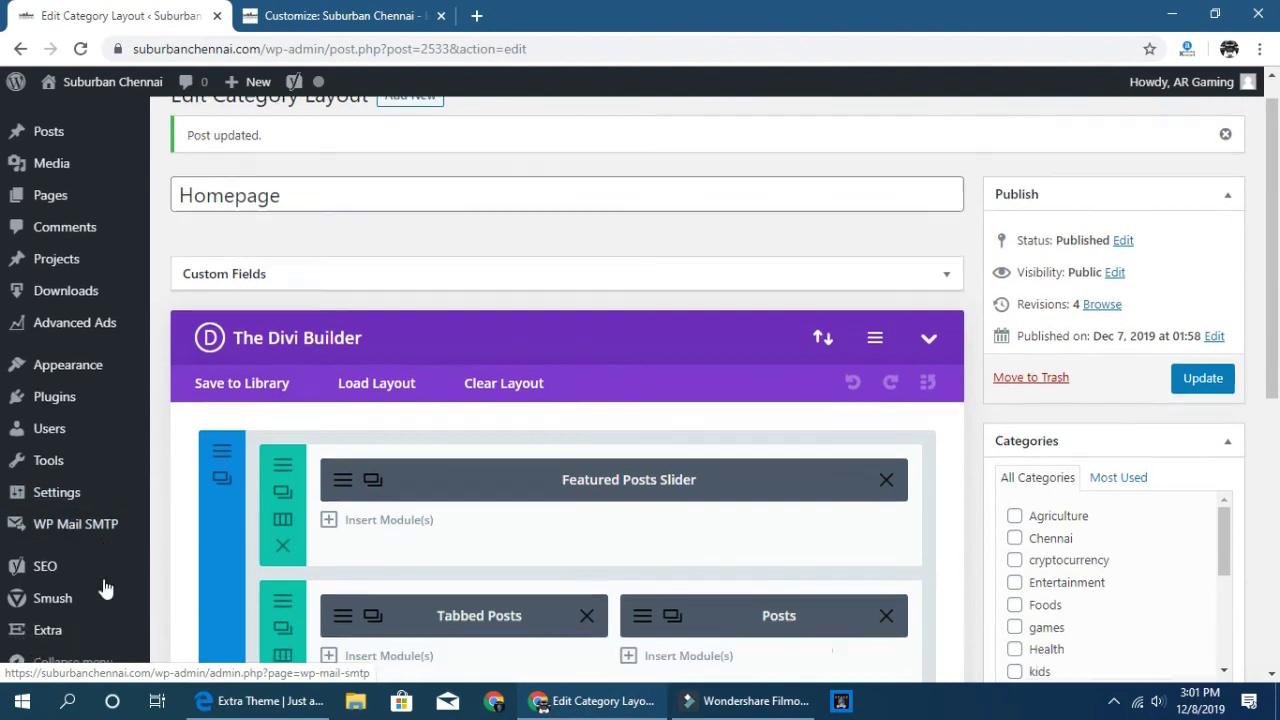
pyautogui.moveTo(67, 630)
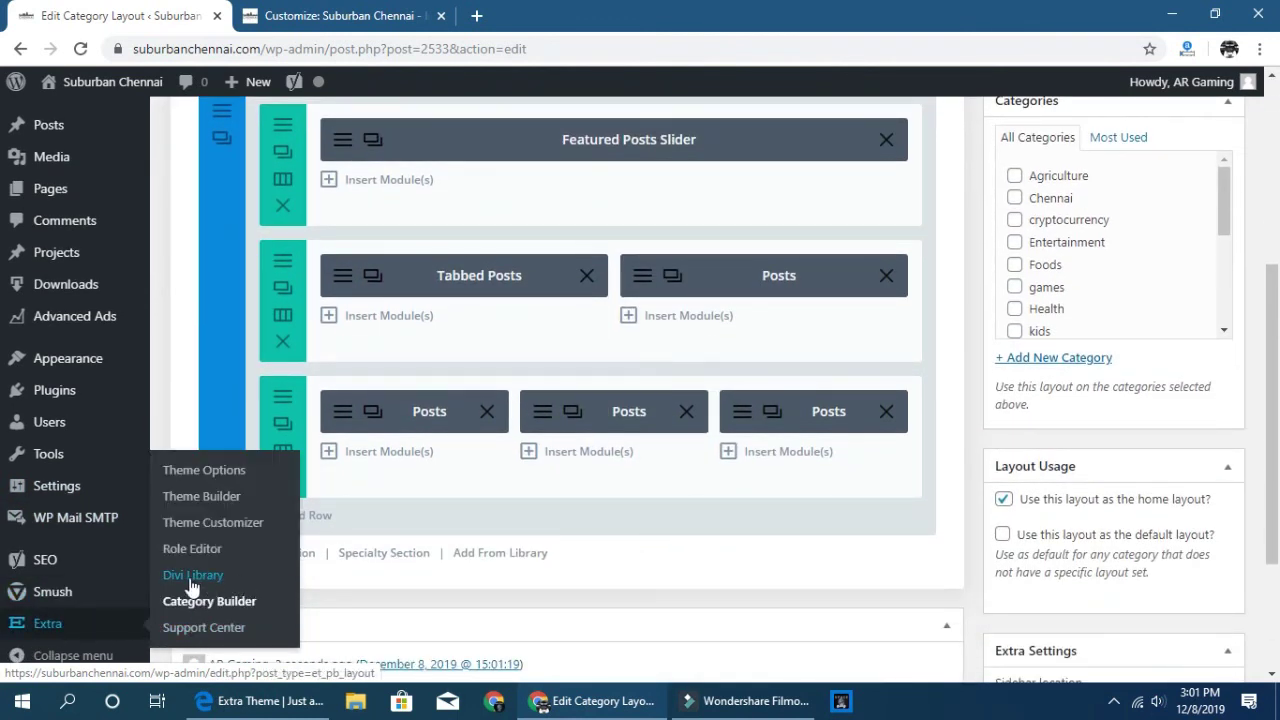
pyautogui.hotkey('alt', 'Tab')
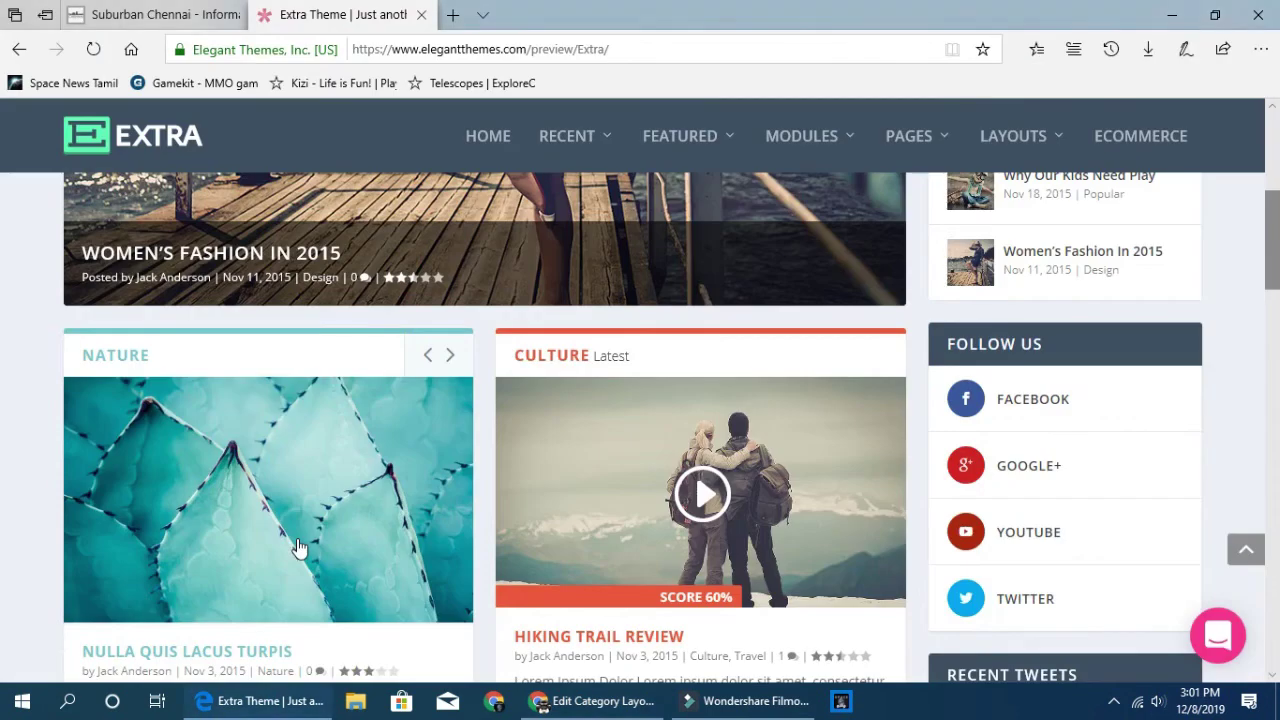
pyautogui.click(155, 14)
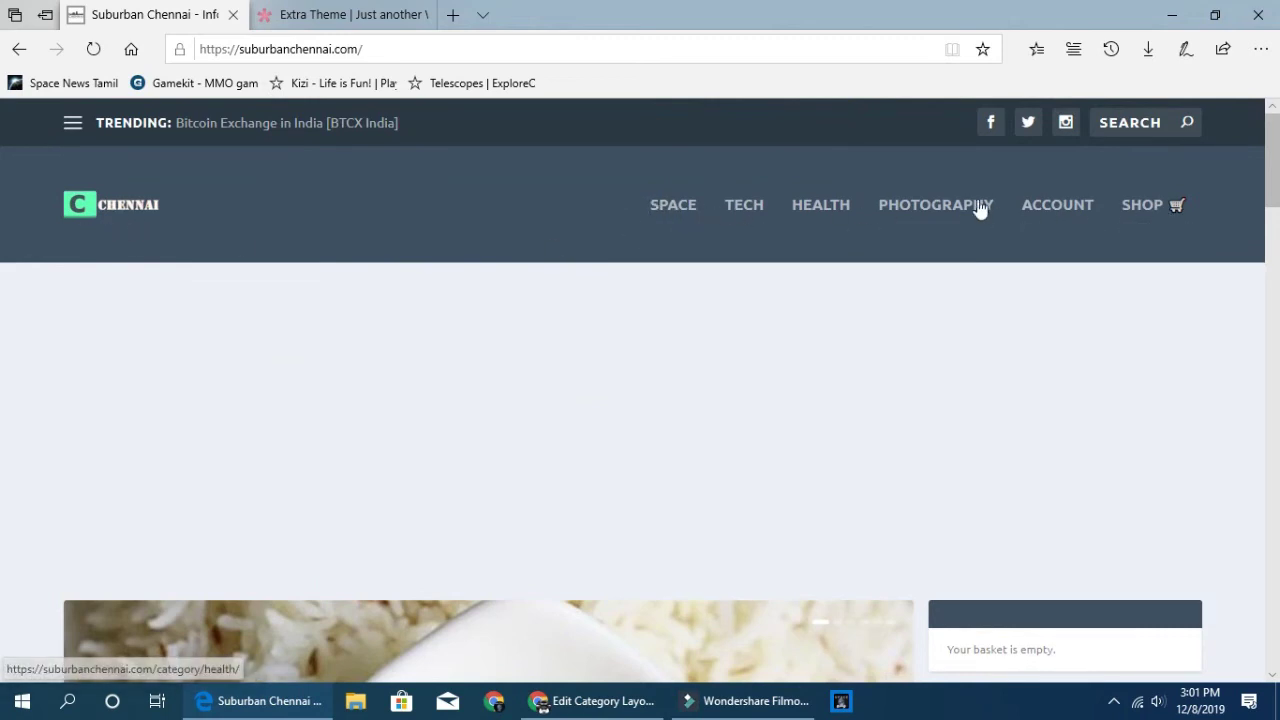
pyautogui.scroll(-1, 309, 278)
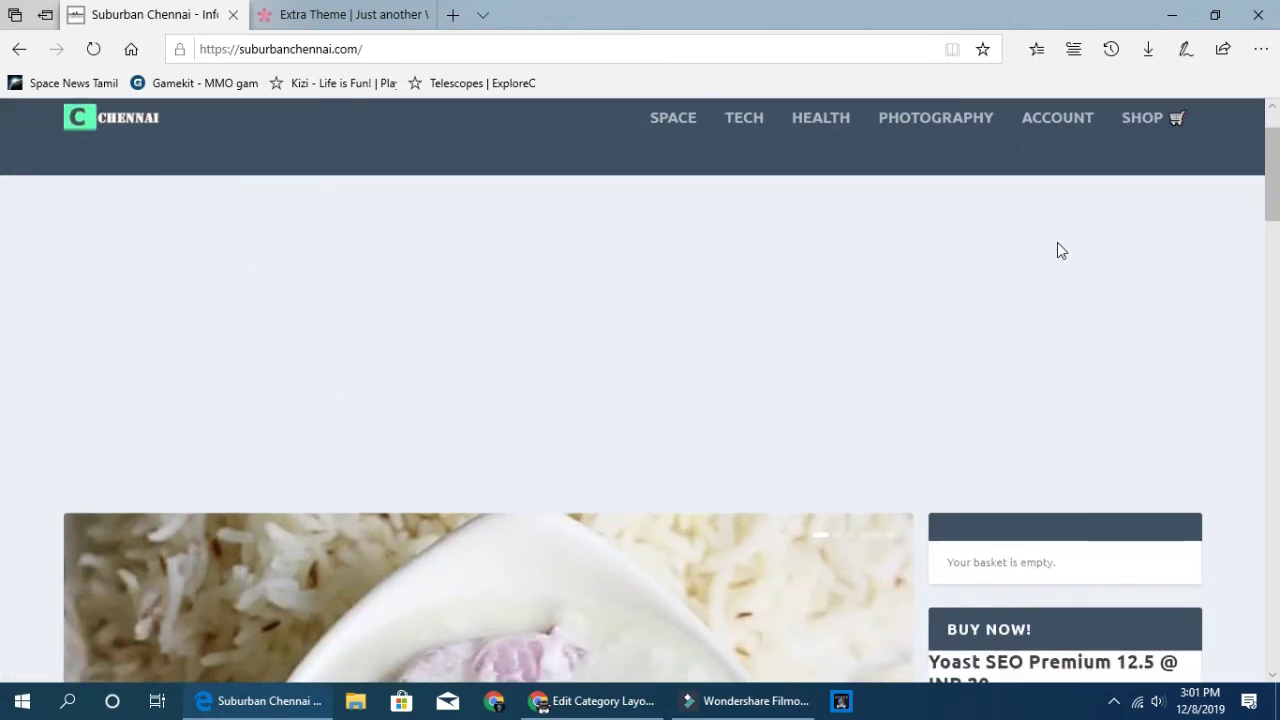
pyautogui.scroll(-3, 578, 326)
pyautogui.scroll(-3, 400, 340)
pyautogui.scroll(2, 800, 340)
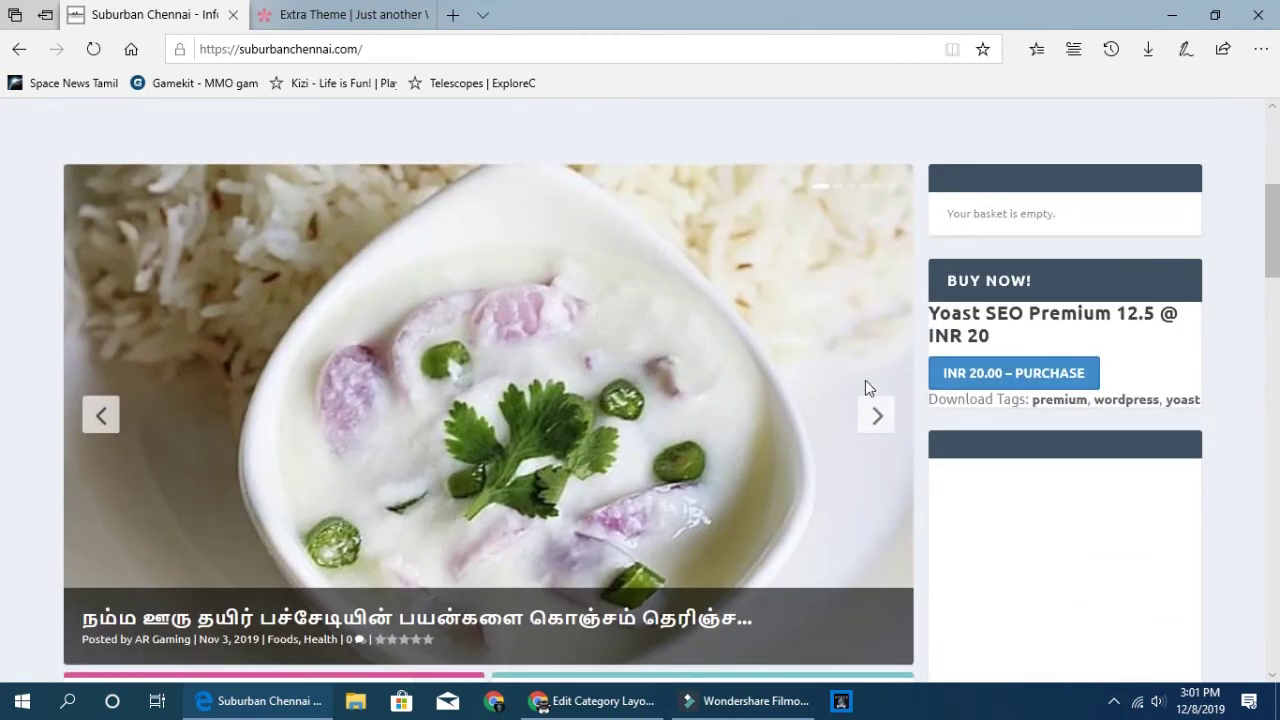
pyautogui.click(876, 415)
pyautogui.click(876, 415)
pyautogui.click(876, 415)
pyautogui.click(876, 415)
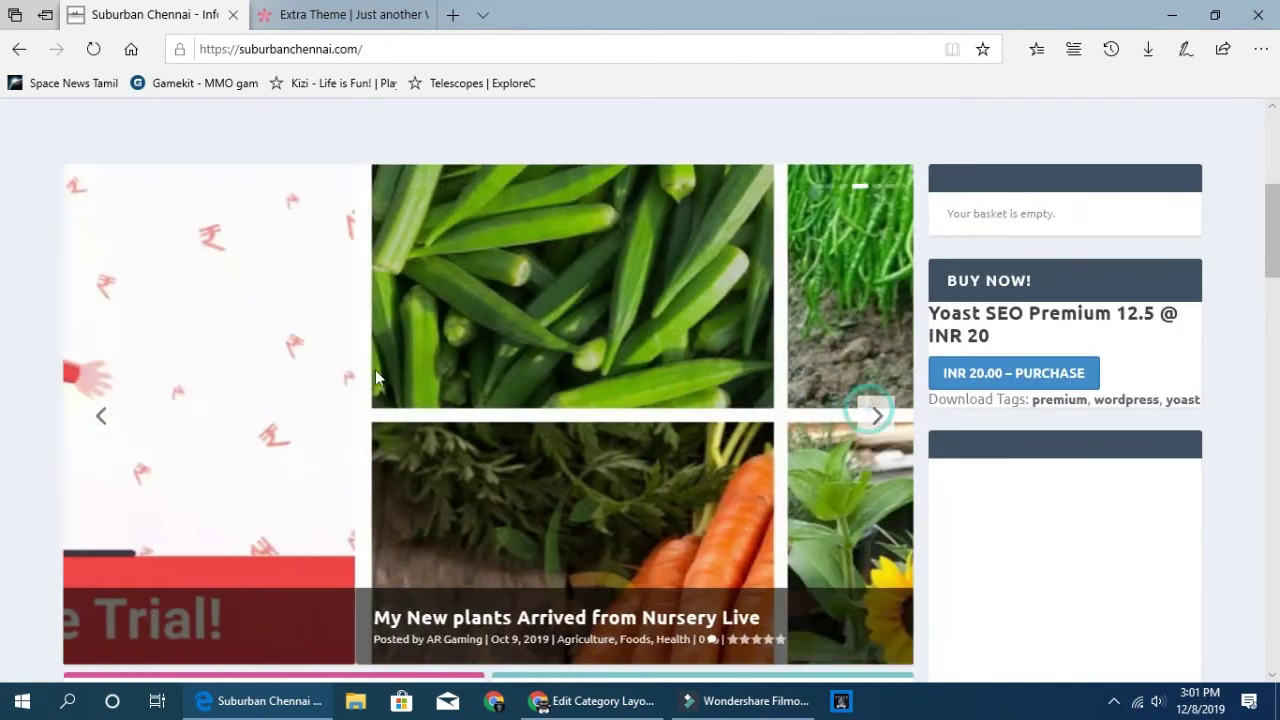
# Examine the live page's tabbed module, including its Mobile tab, and the Agriculture posts module beside it.
pyautogui.scroll(-1, 500, 385)
pyautogui.scroll(-1, 525, 391)
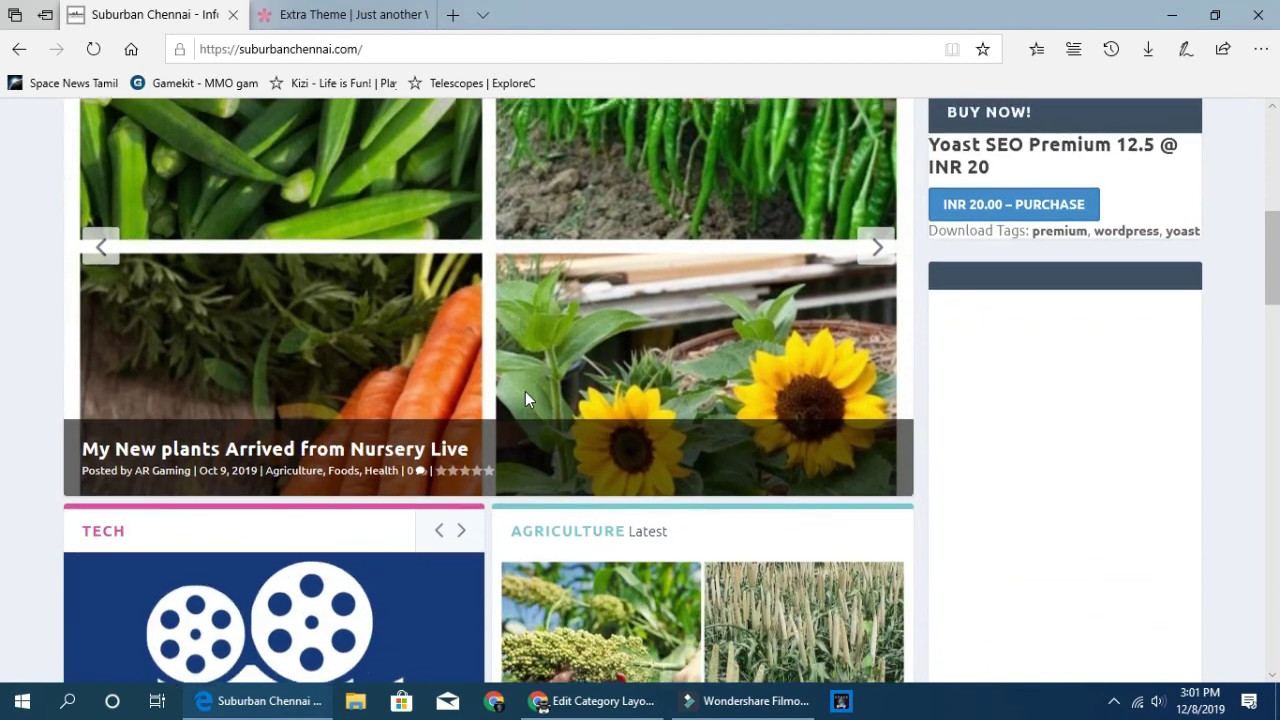
pyautogui.scroll(-2, 525, 398)
pyautogui.scroll(-1, 362, 378)
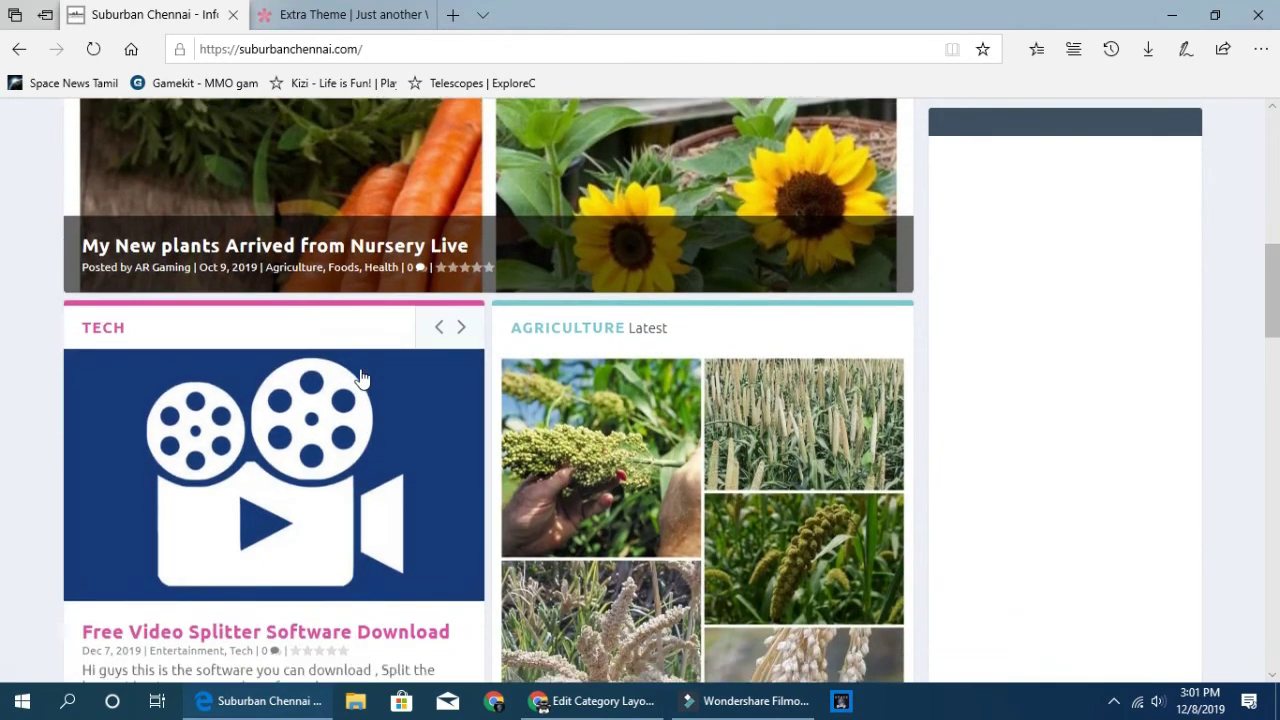
pyautogui.click(460, 264)
pyautogui.scroll(-1, 399, 316)
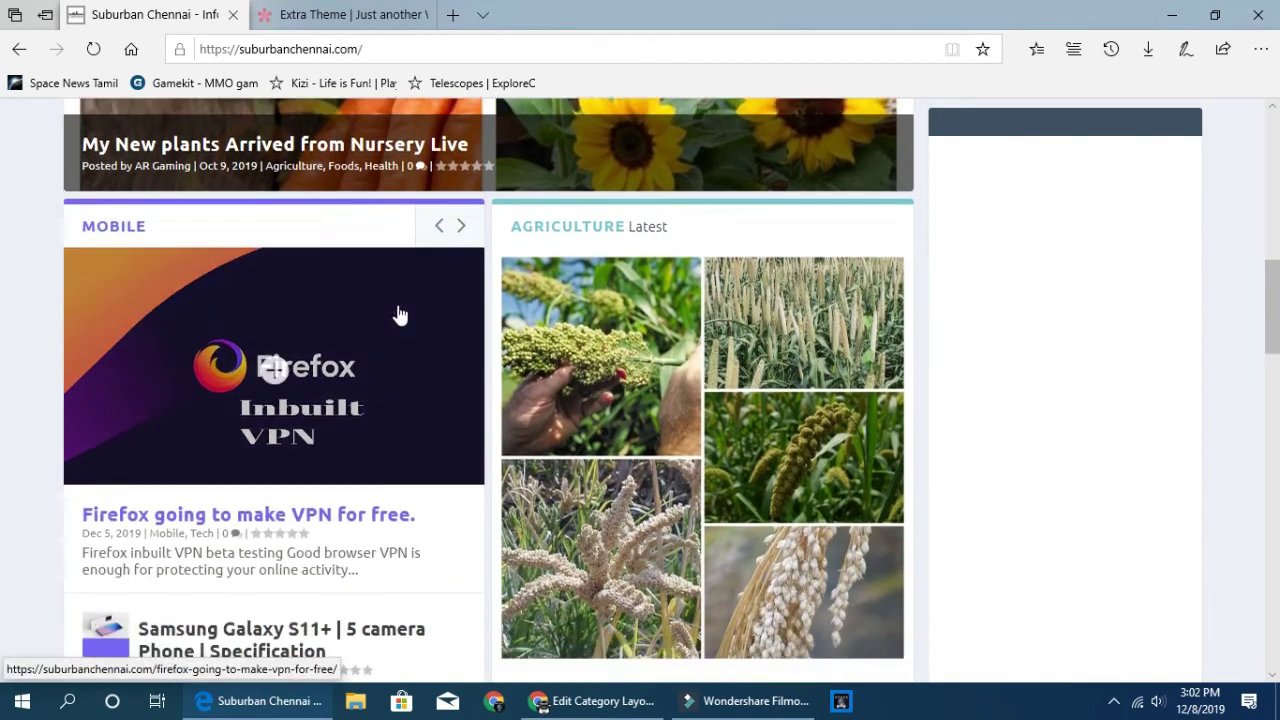
pyautogui.scroll(-5, 399, 316)
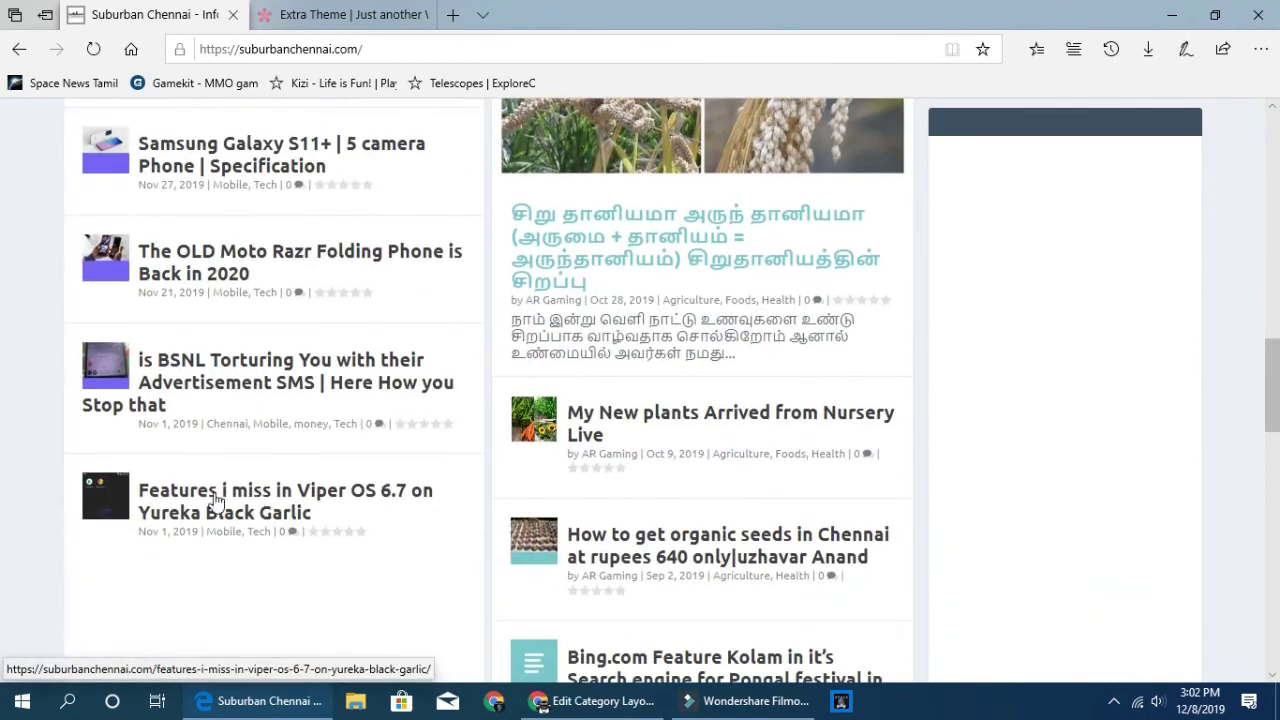
pyautogui.scroll(2, 264, 276)
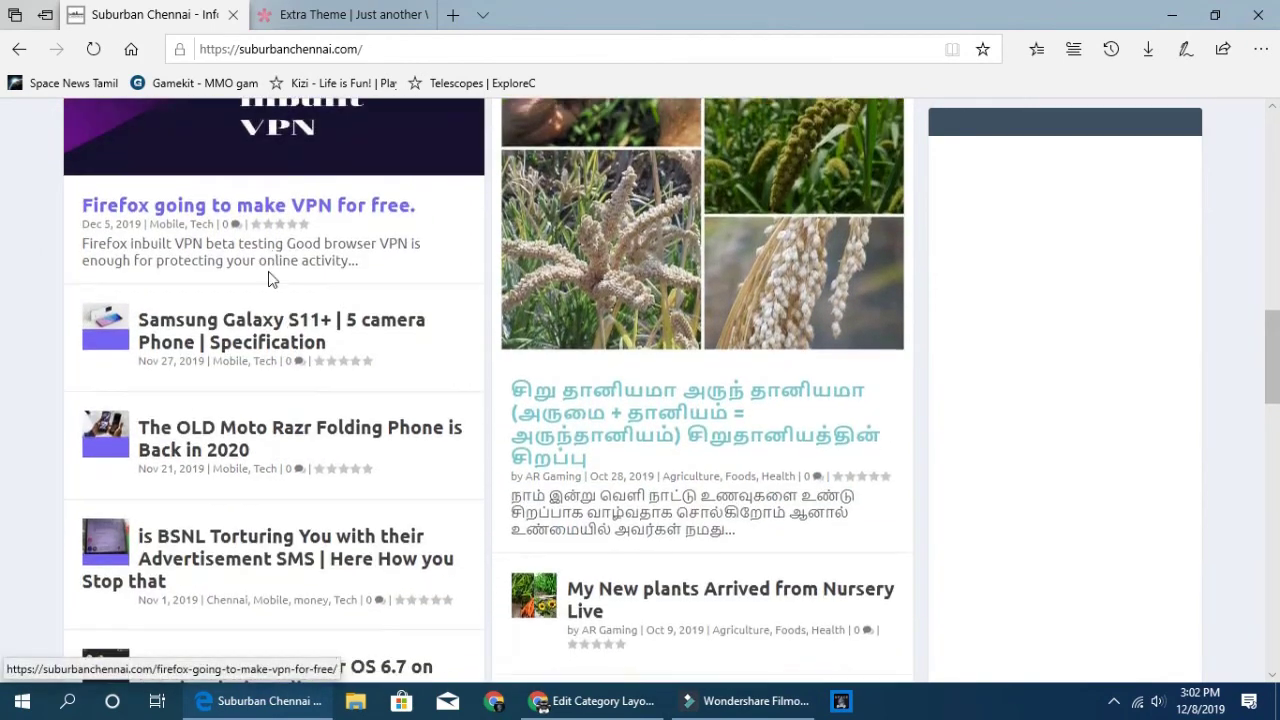
pyautogui.scroll(-3, 275, 330)
pyautogui.scroll(-2, 270, 488)
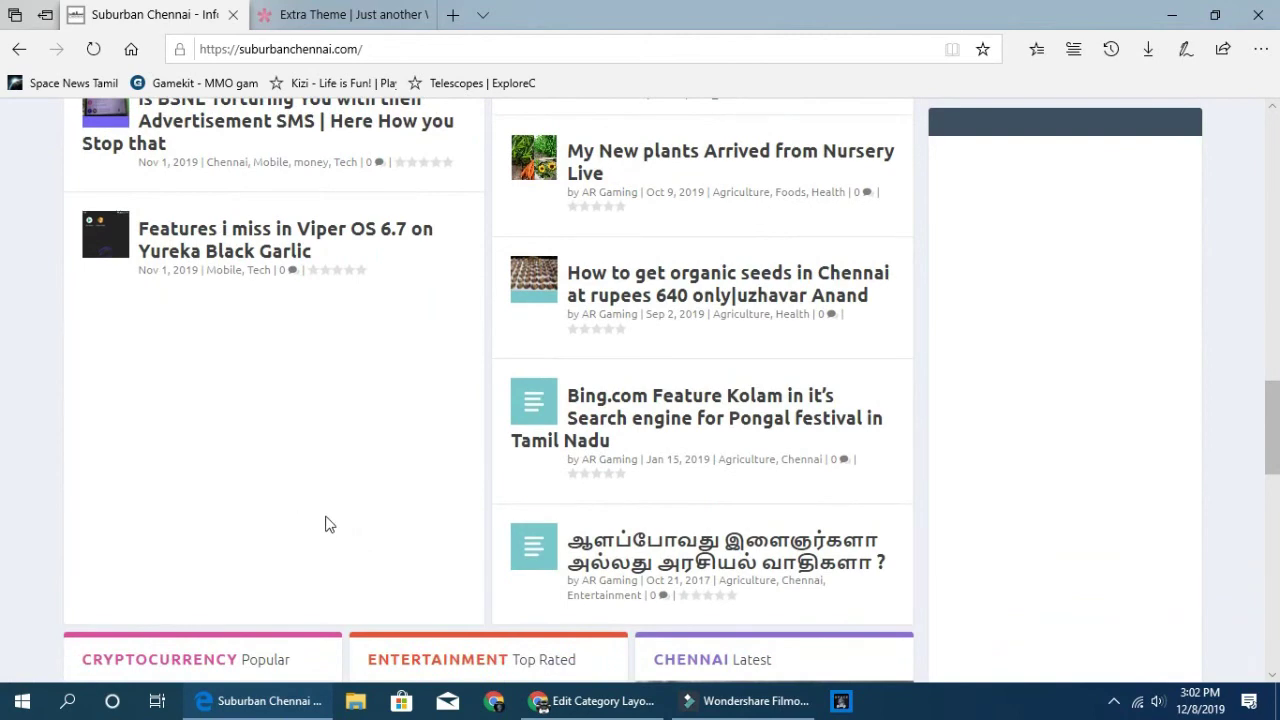
# Examine the live page's Agriculture posts module from its heading through the listed posts, alongside the neighbouring tabbed module.
pyautogui.scroll(3, 635, 438)
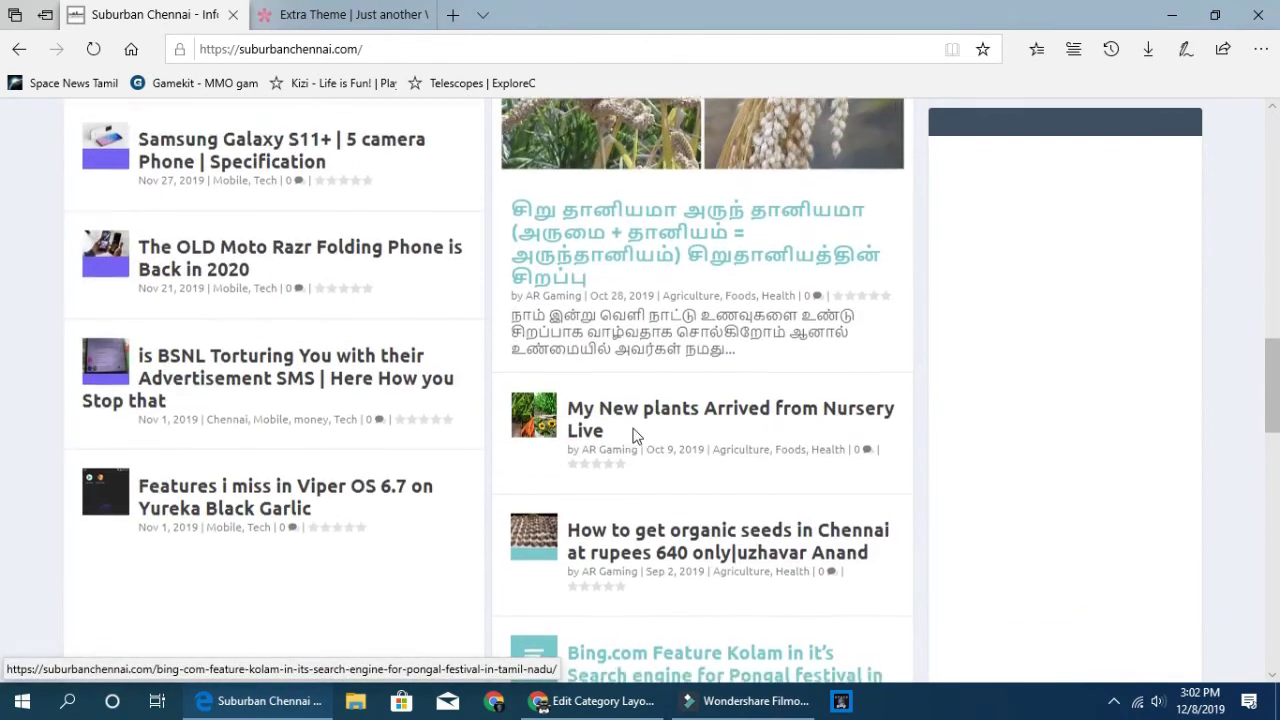
pyautogui.scroll(2, 635, 436)
pyautogui.scroll(3, 635, 436)
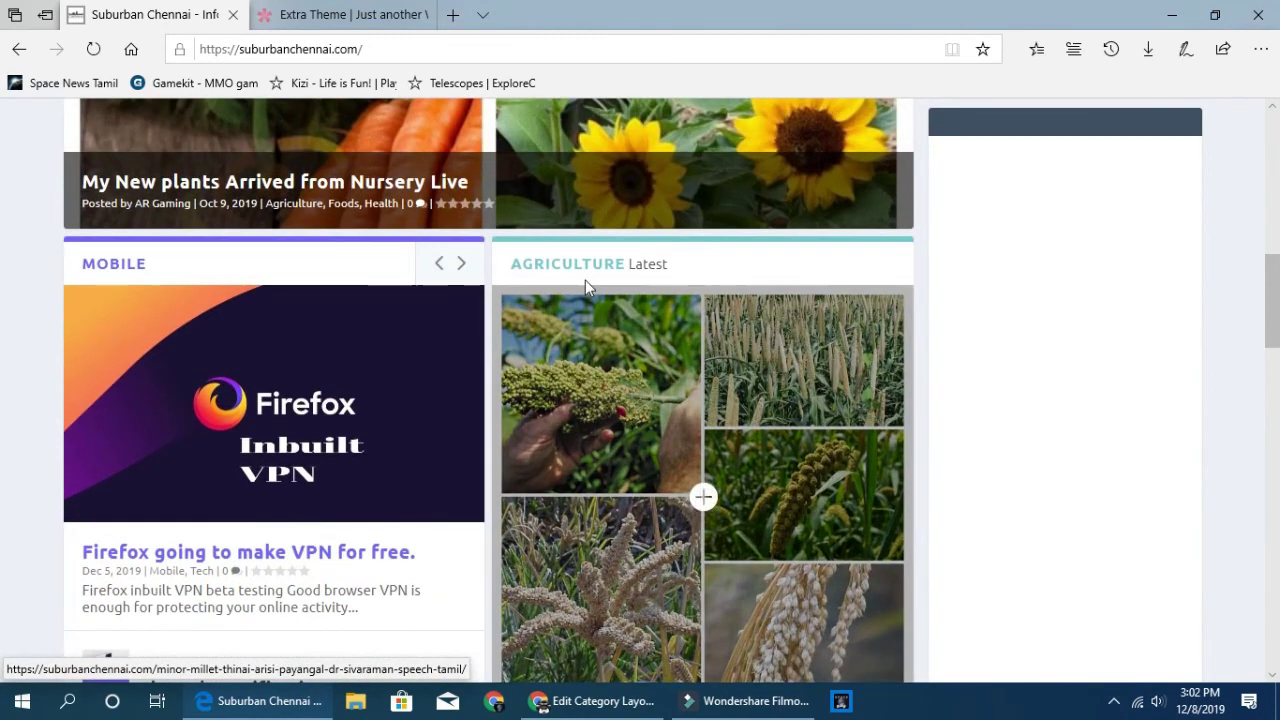
pyautogui.scroll(-2, 732, 383)
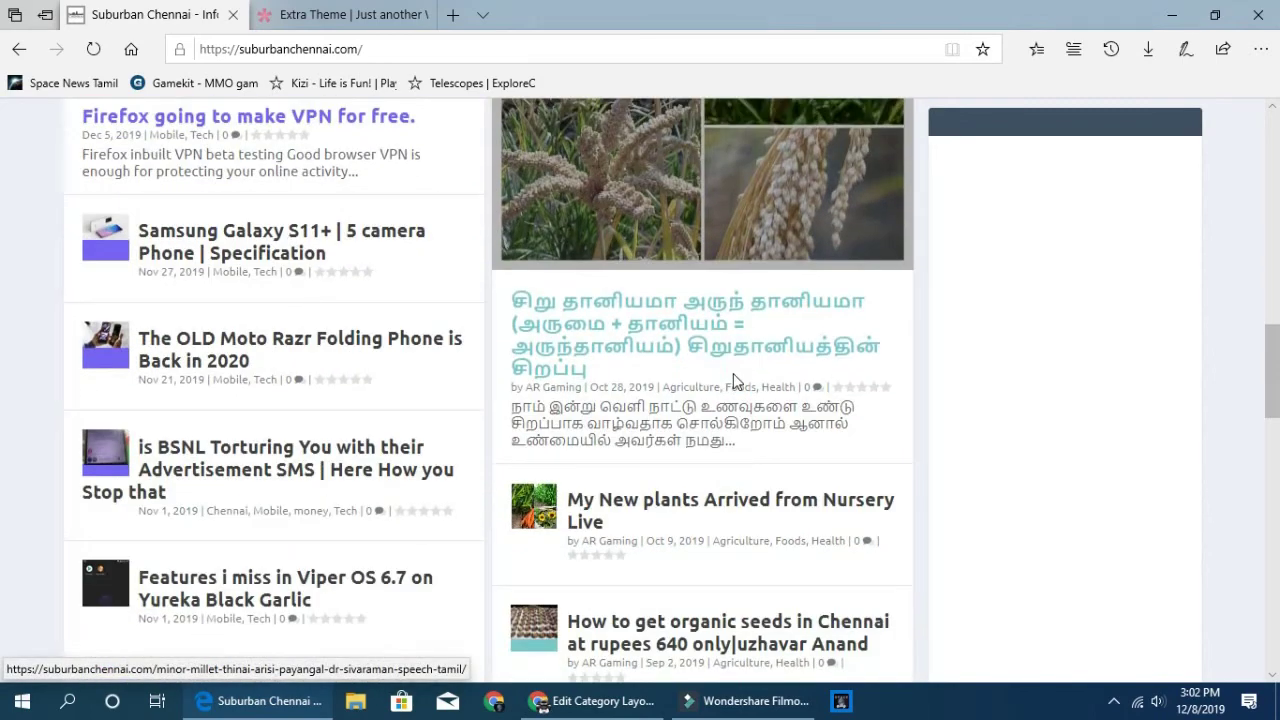
pyautogui.scroll(-2, 720, 400)
pyautogui.scroll(2, 695, 400)
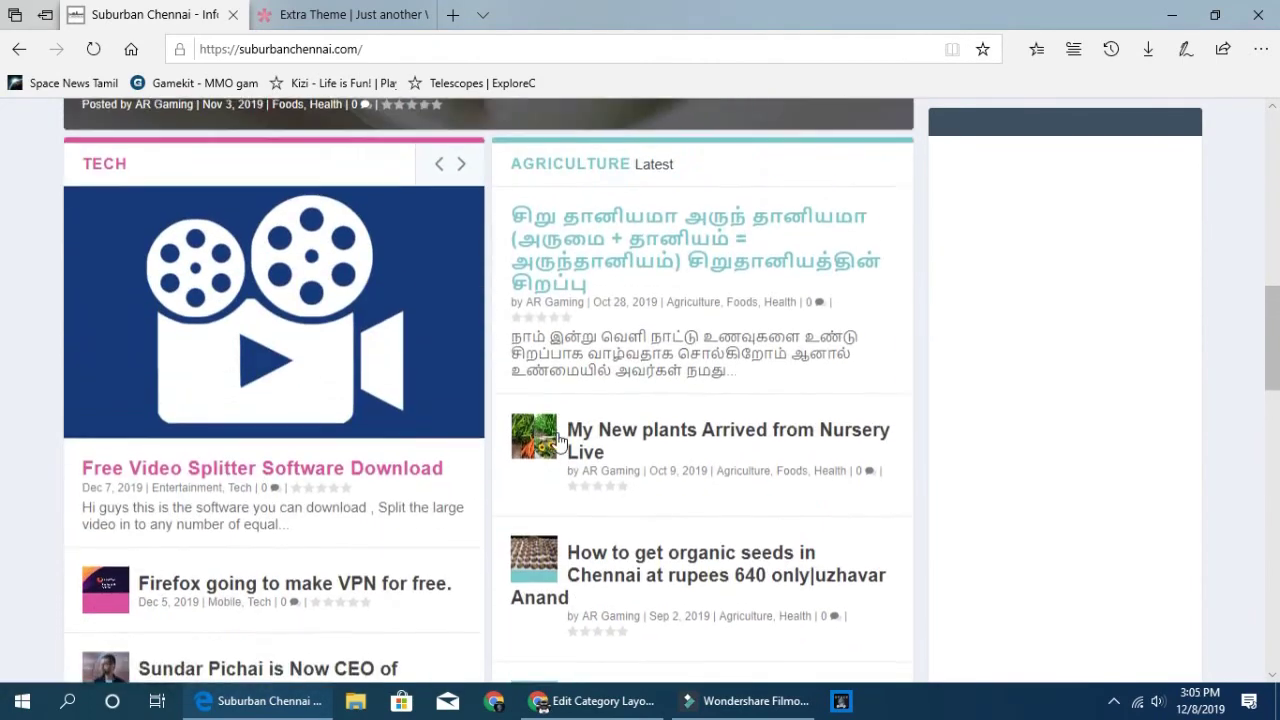
pyautogui.scroll(1, 560, 440)
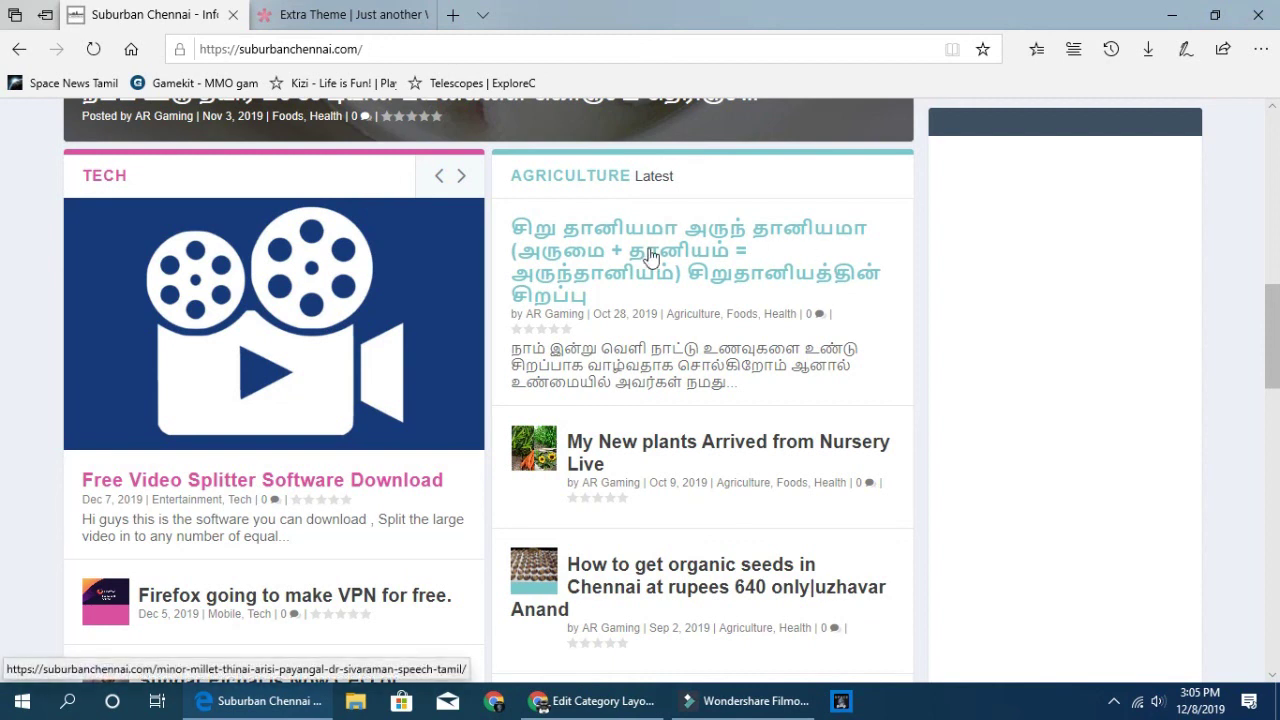
# Switch to Chrome, open suburbanchennai.com/minor-millet-thinai-arisi-payangal-dr-sivaraman-speech-tamil/ in a new tab, and update the post with the Standard format.
pyautogui.hotkey('alt', 'Tab')
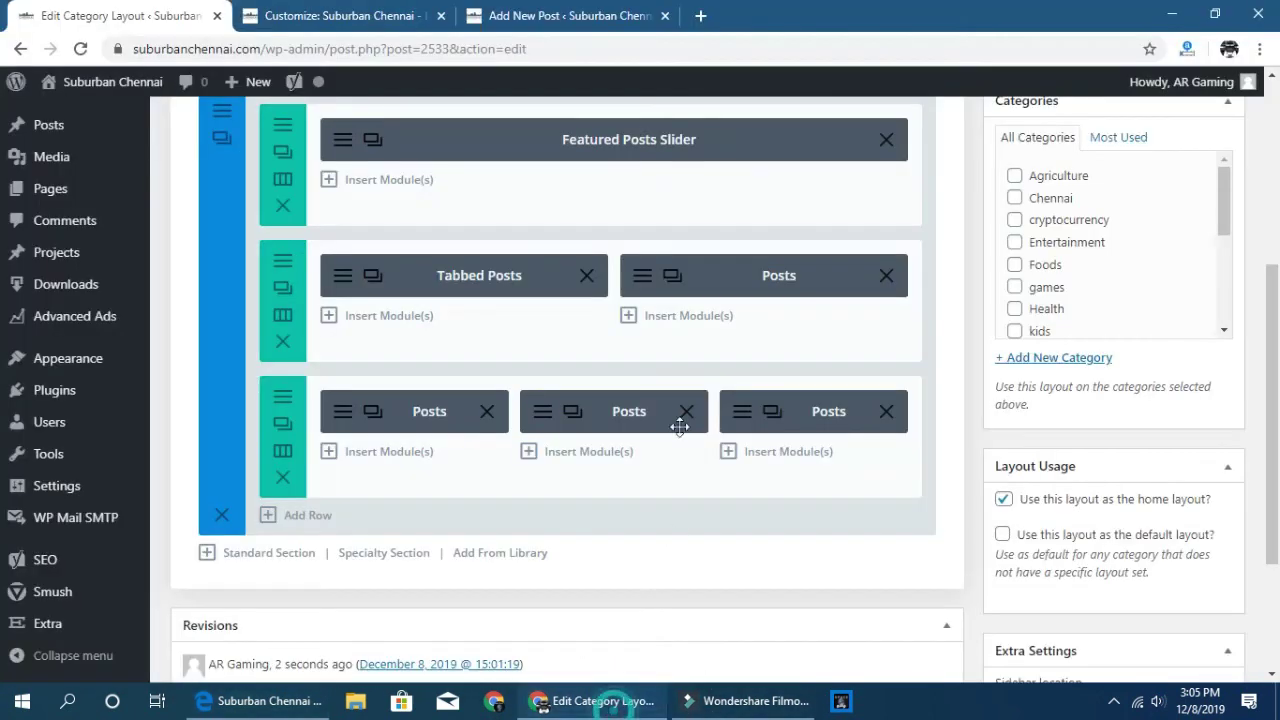
pyautogui.click(697, 20)
pyautogui.write('suburbanchennai.com/minor-millet-thinai-arisi-payangal-dr-sivaraman-speech-tamil/')
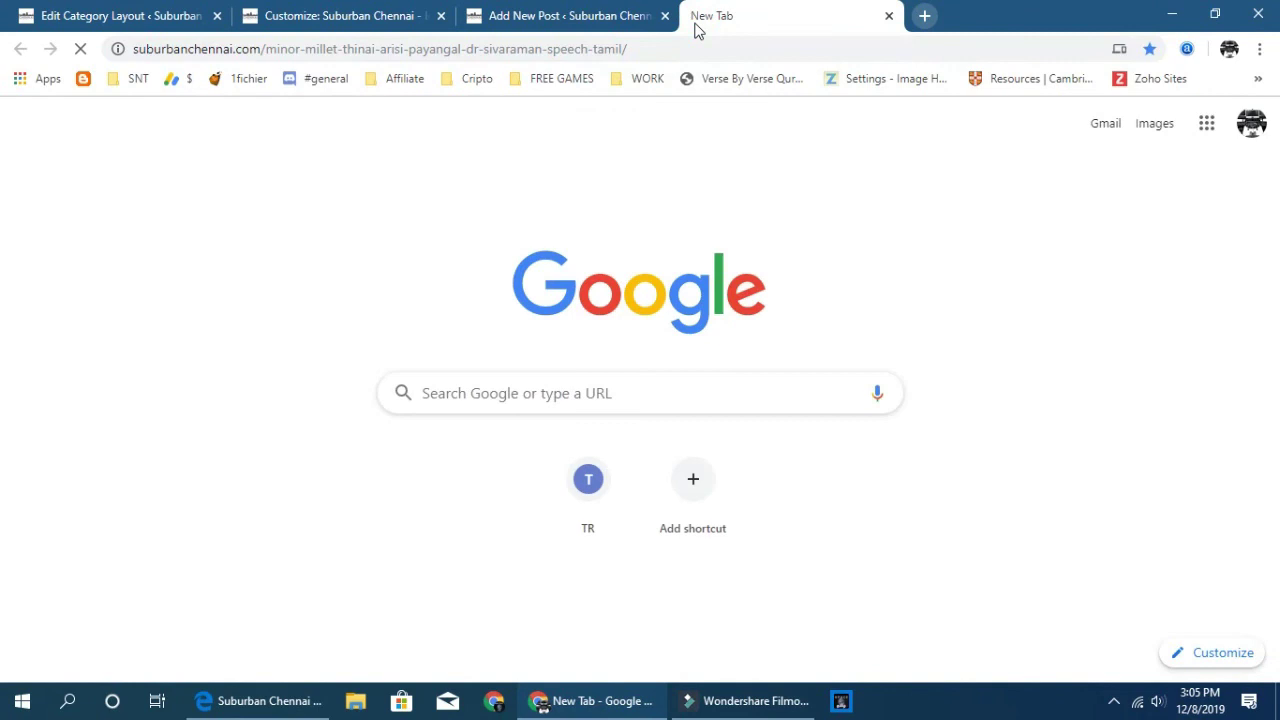
pyautogui.press('Return')
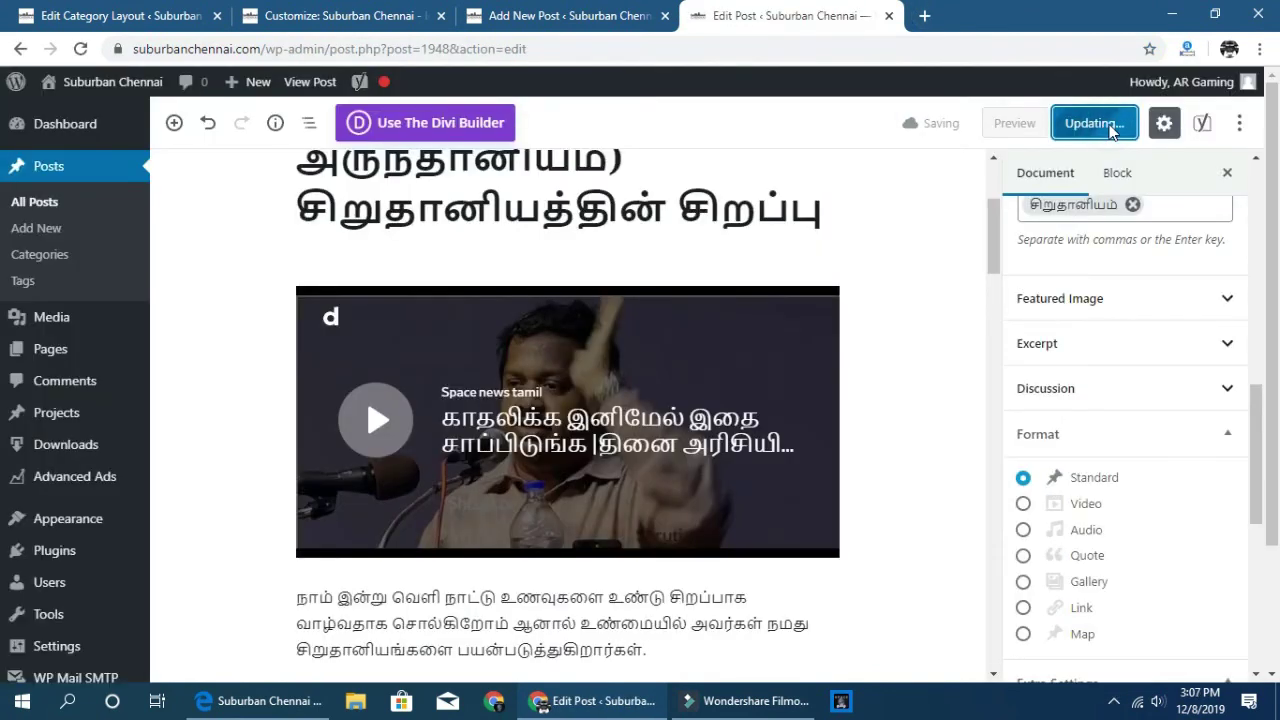
pyautogui.click(1100, 128)
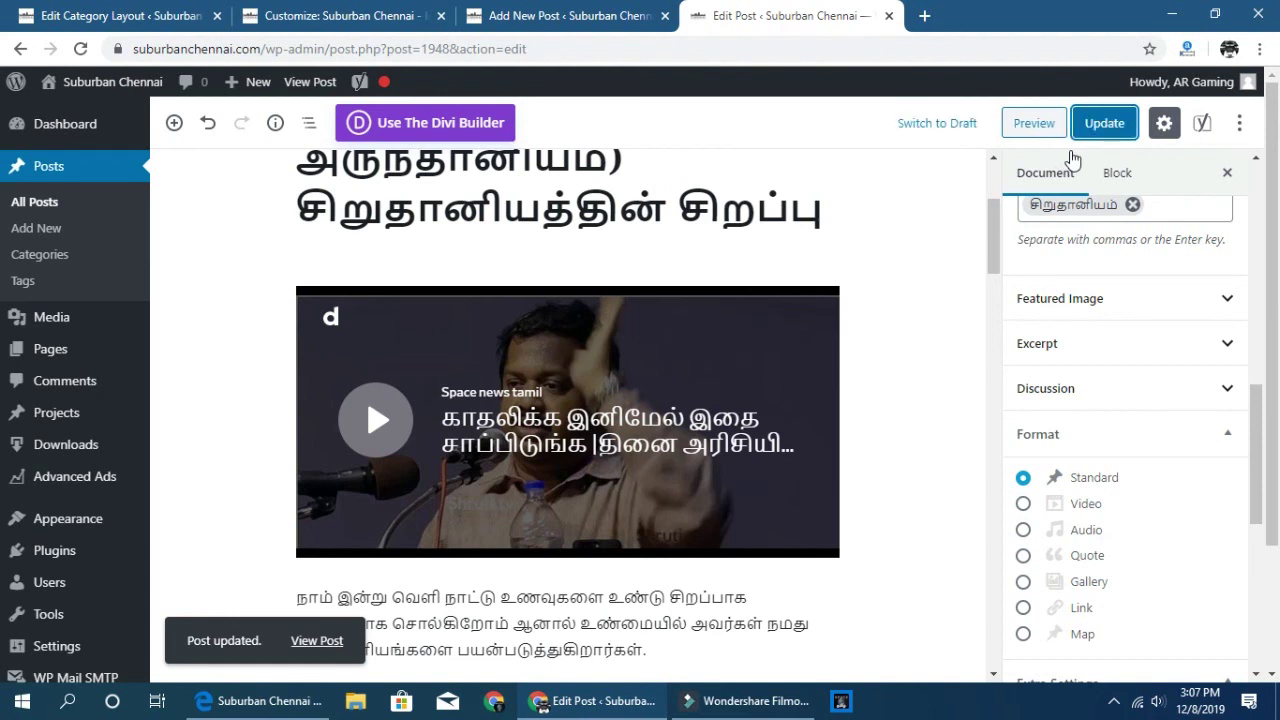
# Switch back to the live home page in Edge and check the updated millet post in the Agriculture module.
pyautogui.click(300, 700)
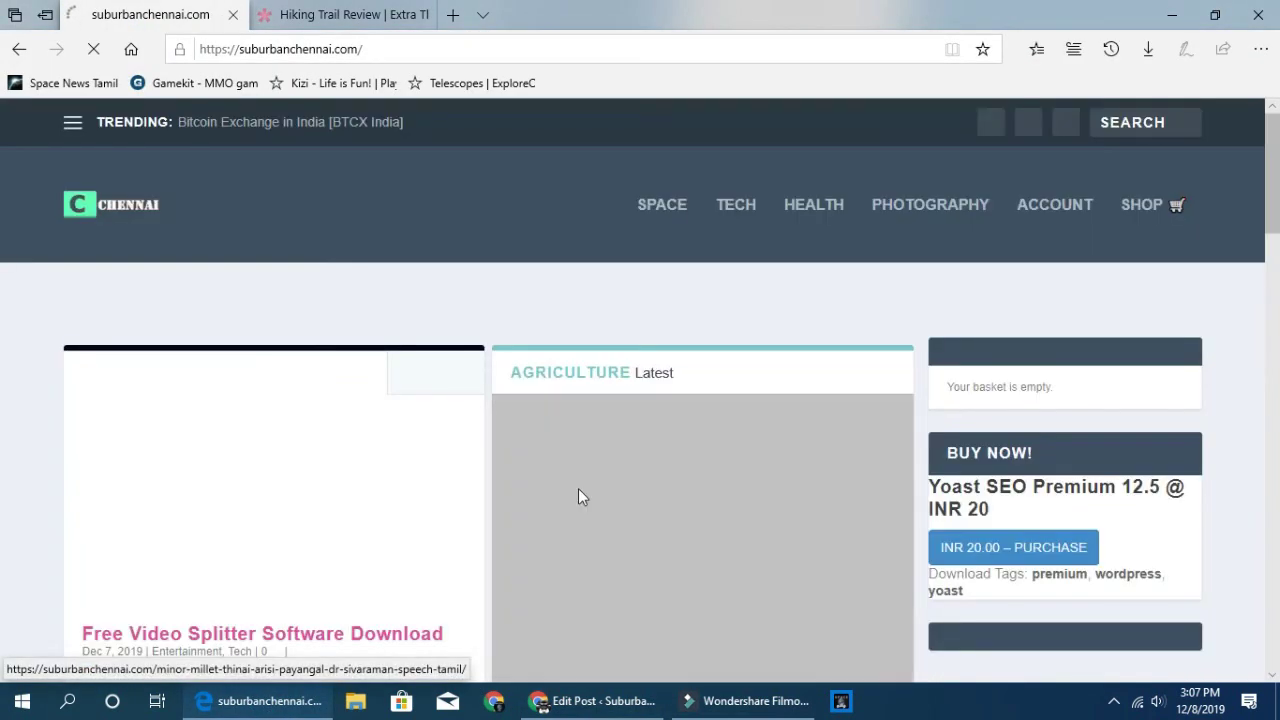
pyautogui.scroll(-10, 594, 490)
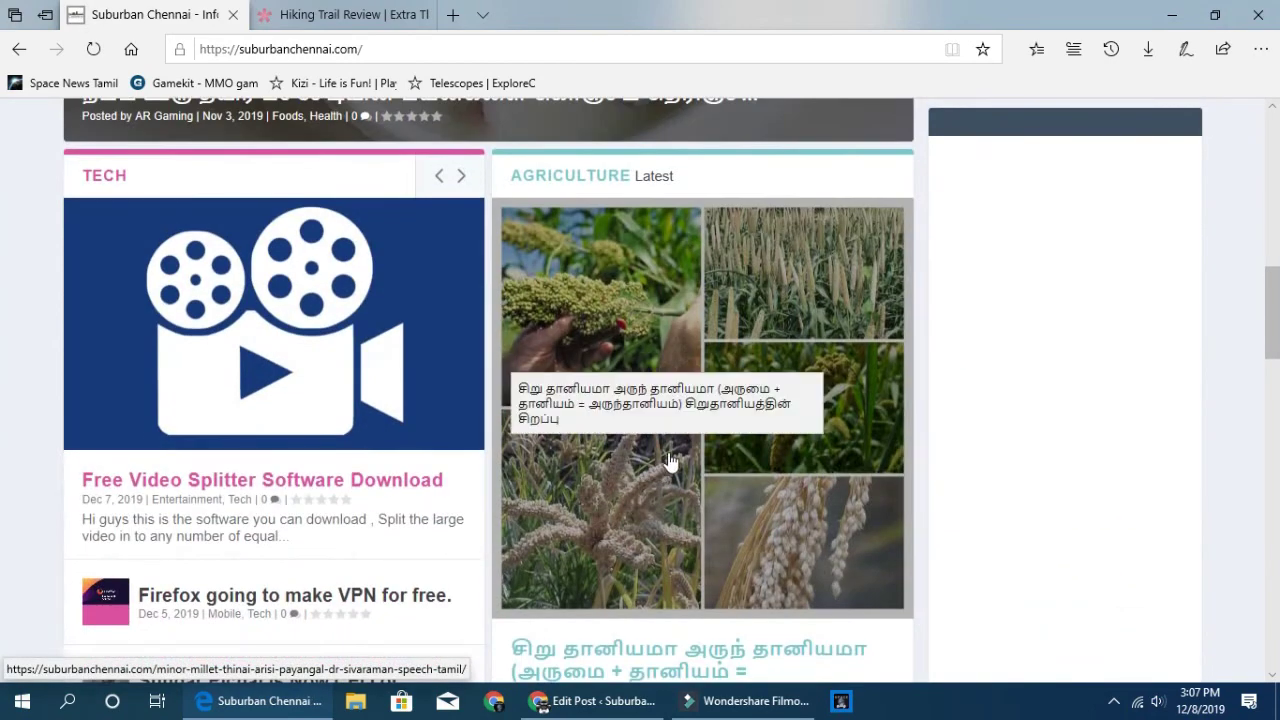
pyautogui.scroll(-3, 675, 475)
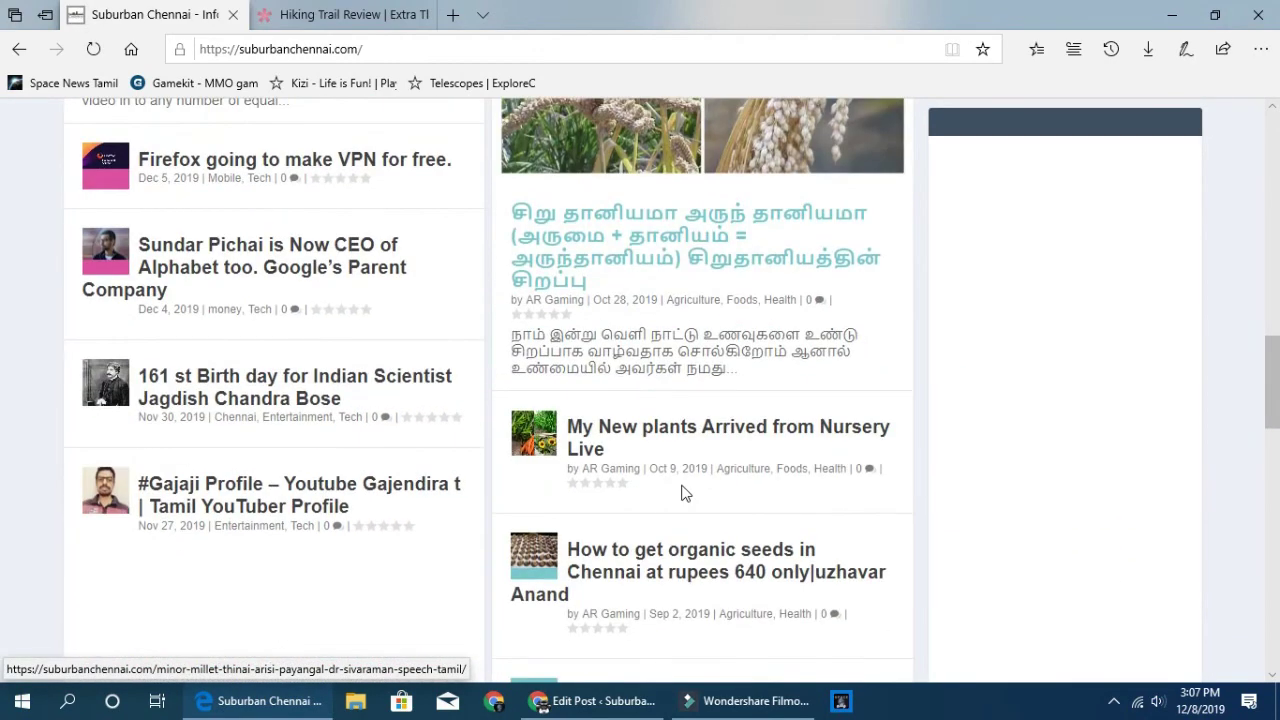